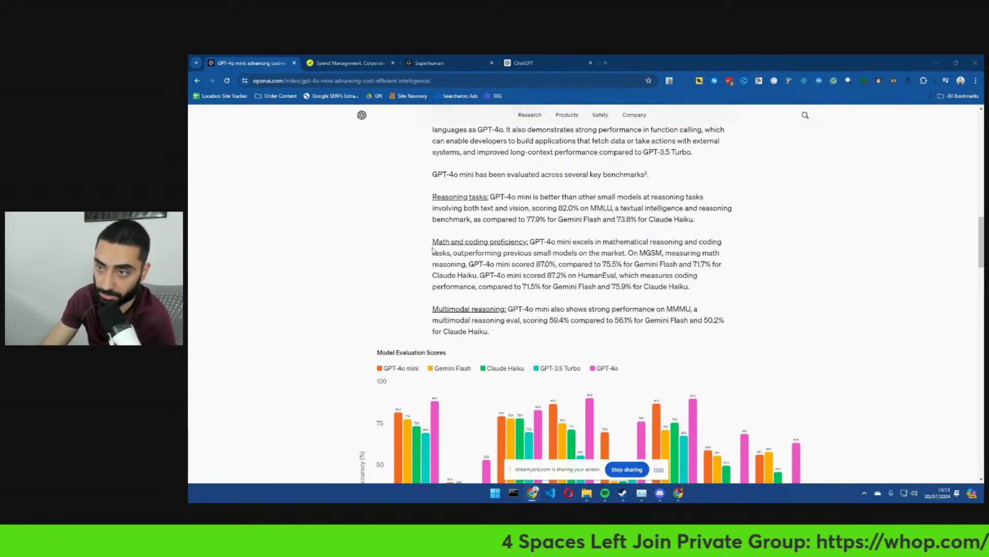
- Review the GPT-4o mini article's benchmark chart, highlighting the GPT-4o mini legend label
scroll(433, 251, "up", 3)
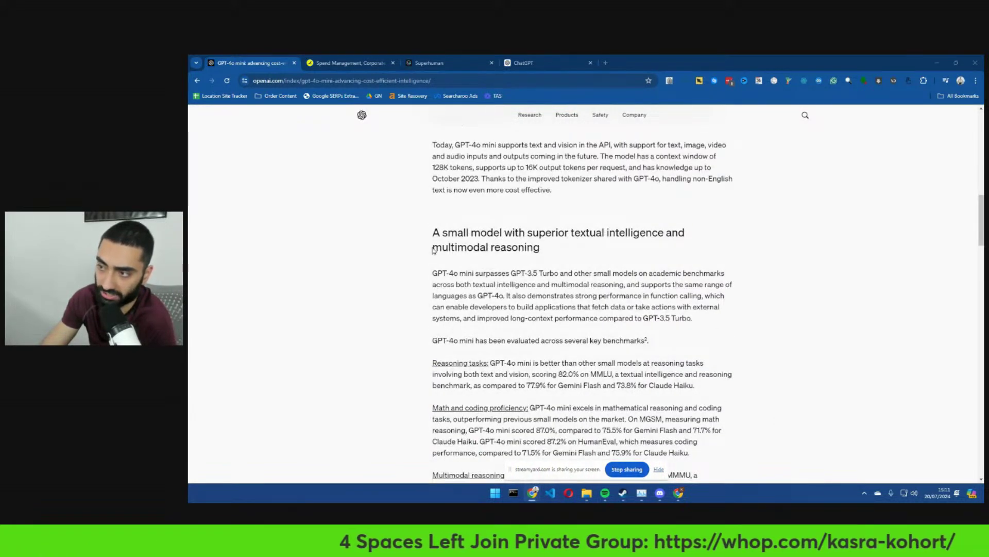
scroll(433, 251, "down", 5)
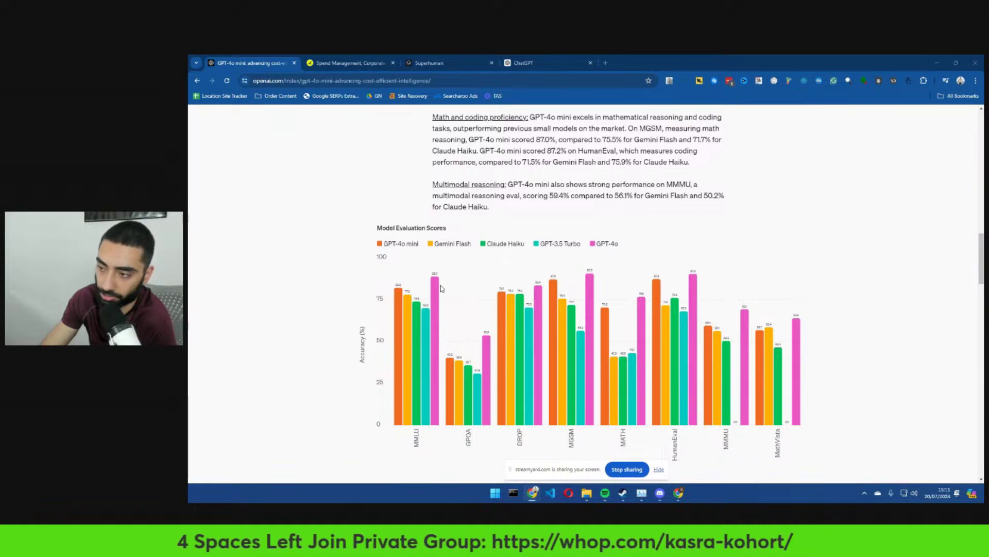
mouse_move(438, 287)
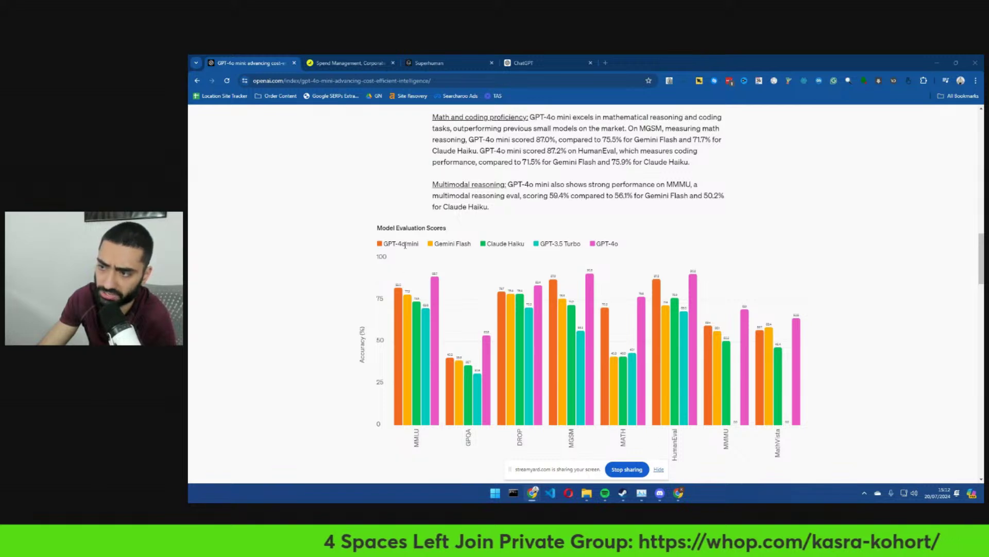
left_click_drag(384, 244, 419, 244)
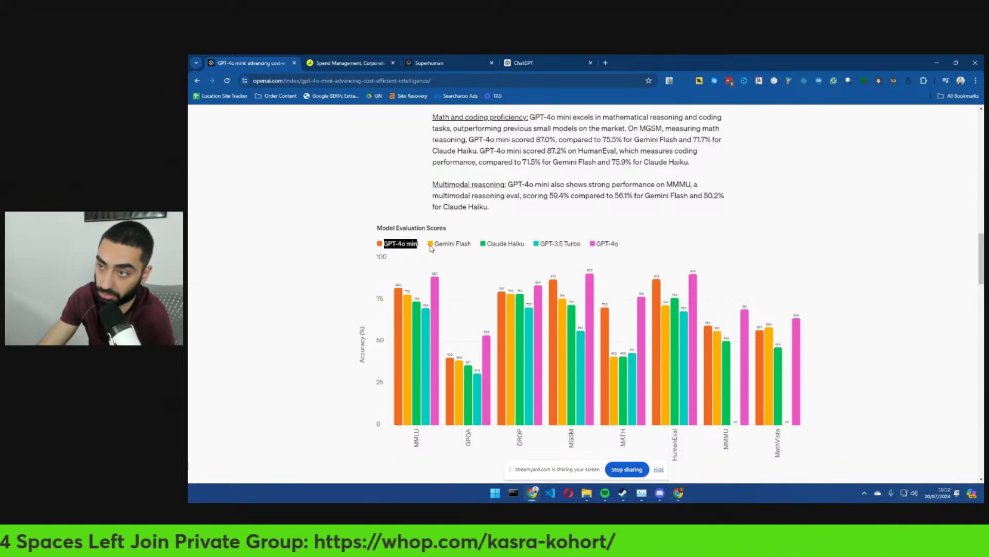
scroll(395, 213, "up", 15)
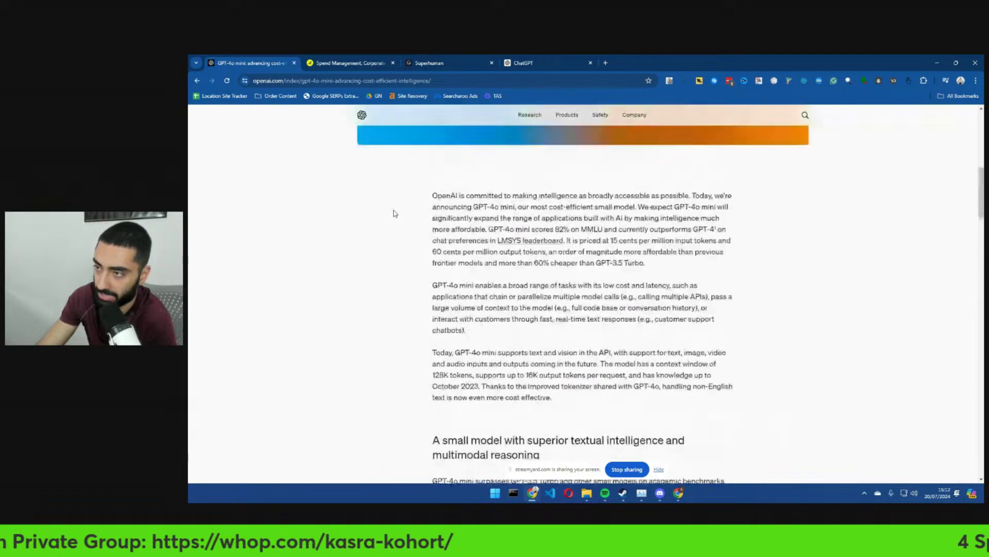
scroll(395, 212, "down", 10)
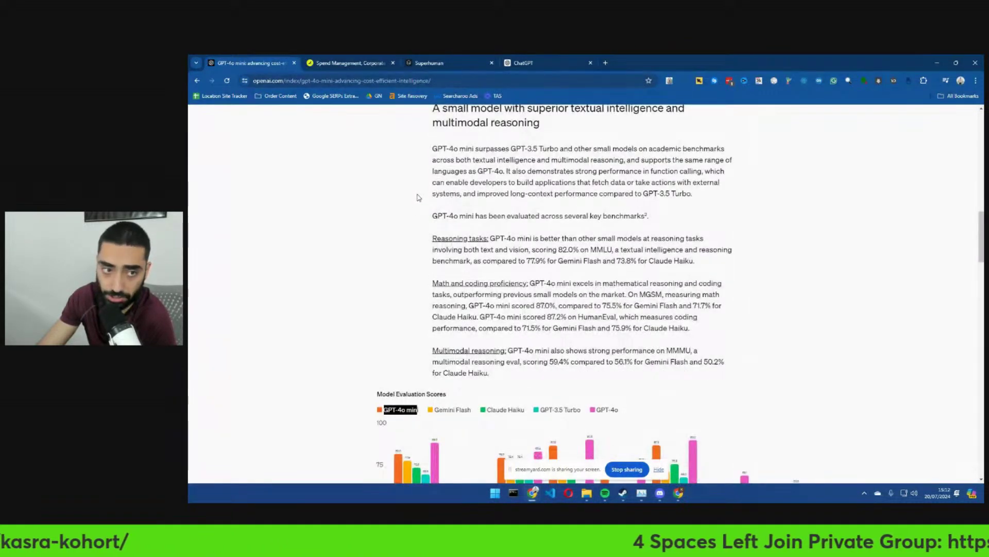
- Open Ramp's spend management homepage and browse the items in its Products menu
left_click(344, 63)
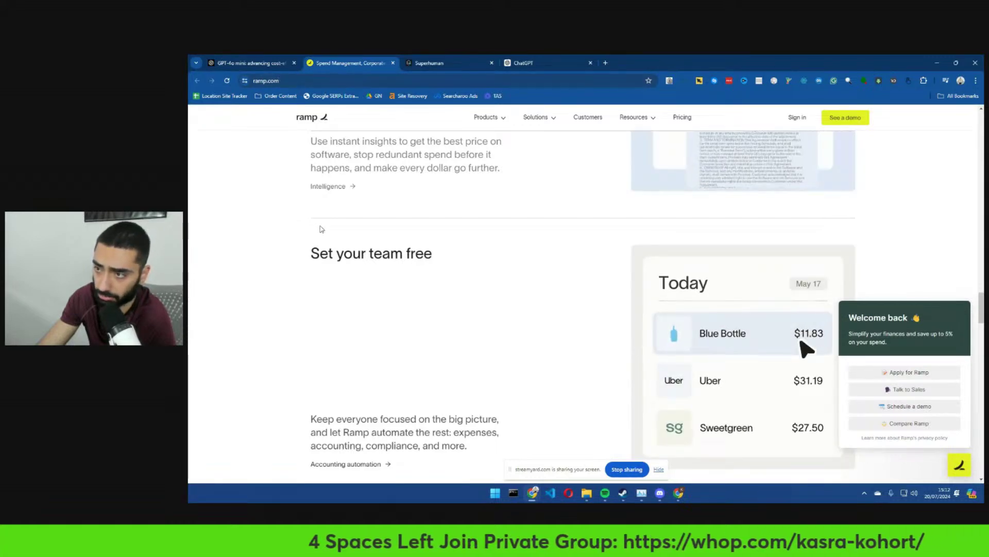
scroll(320, 229, "up", 7)
scroll(321, 229, "up", 20)
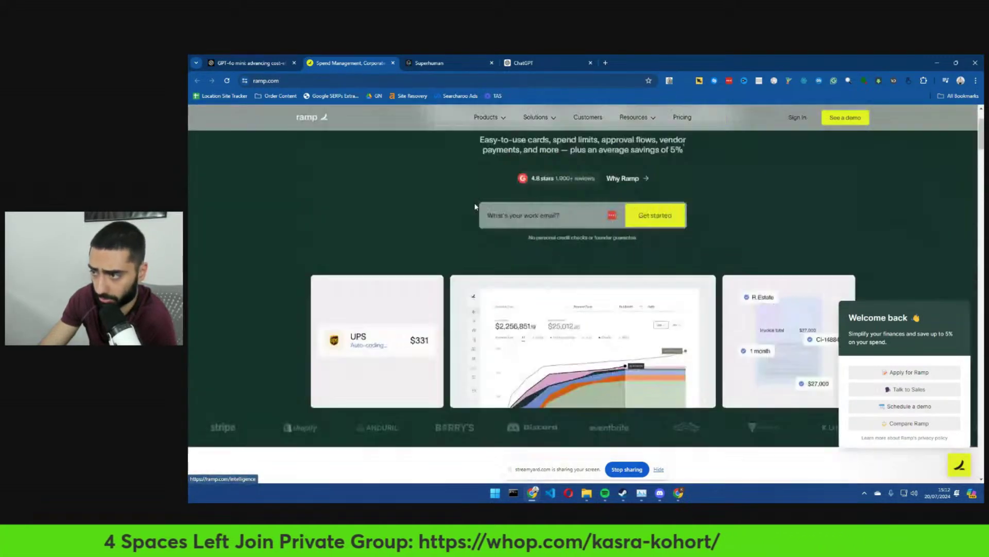
scroll(540, 153, "up", 2)
mouse_move(490, 118)
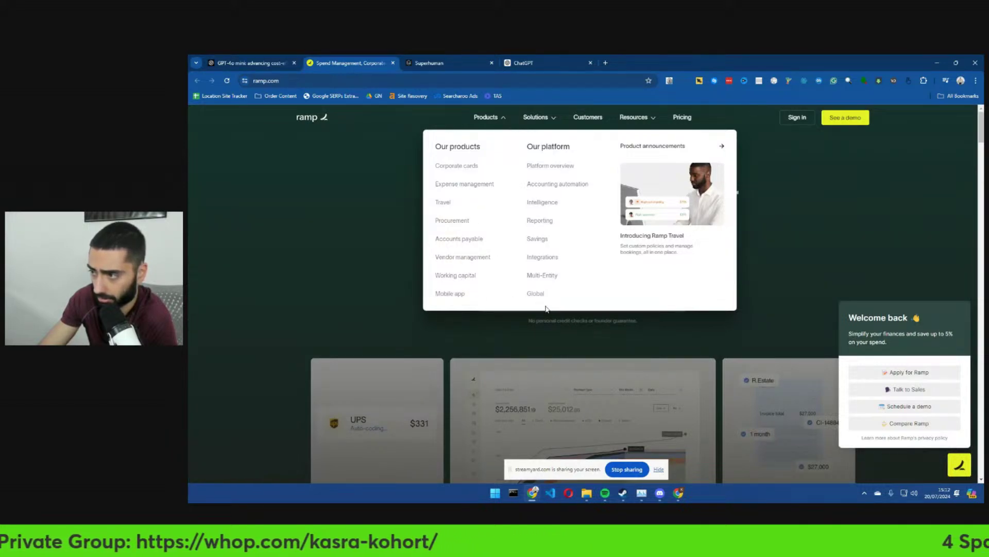
mouse_move(536, 121)
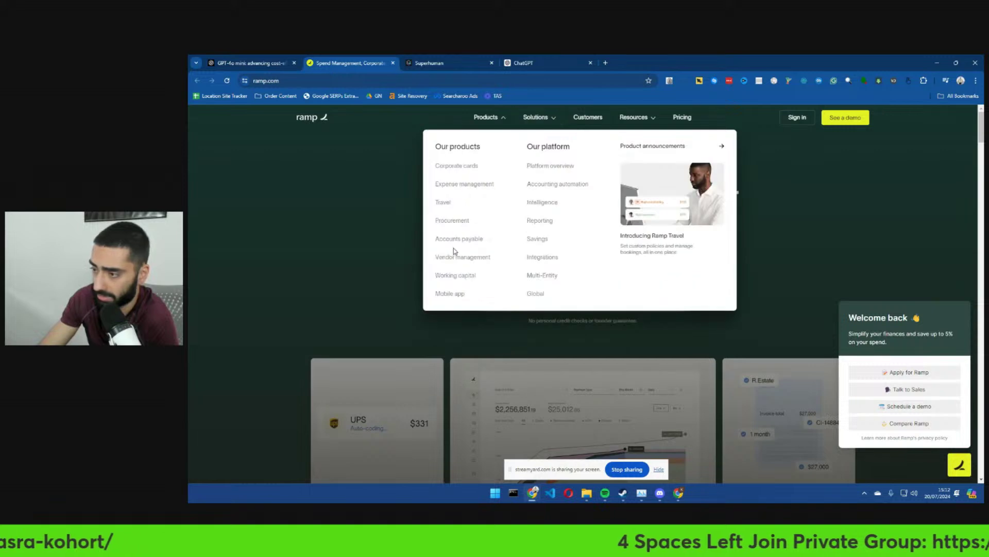
scroll(382, 288, "down", 4)
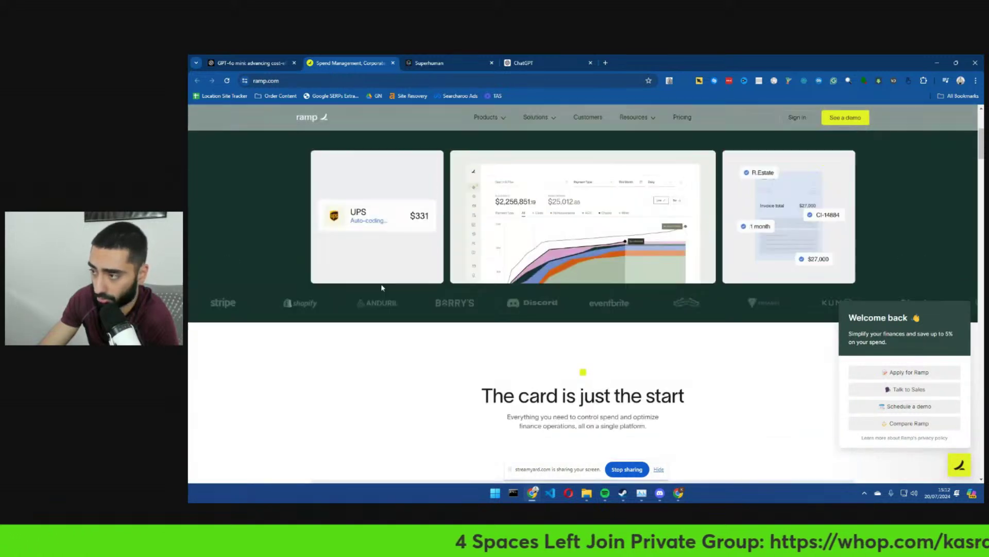
scroll(381, 288, "up", 1)
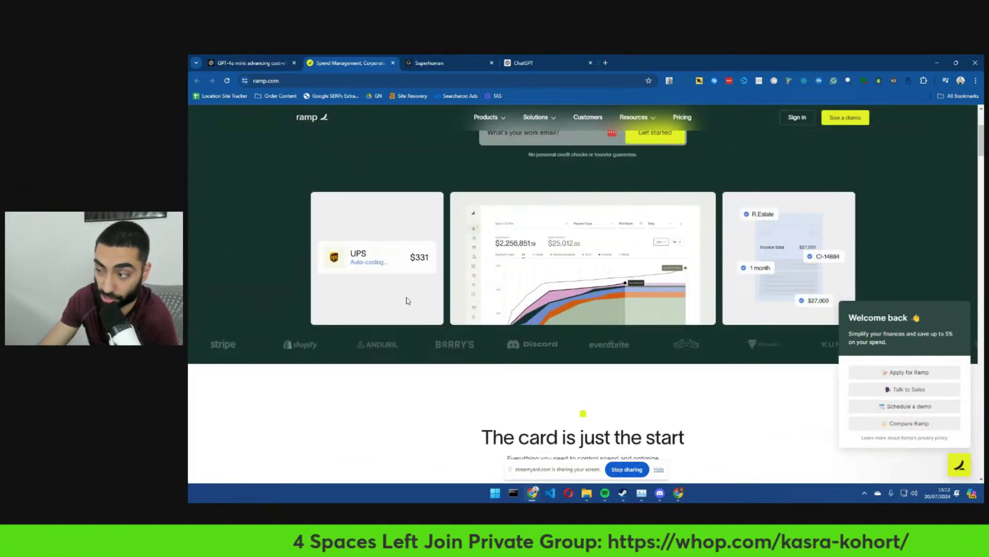
scroll(408, 299, "up", 2)
- Open Superhuman AI from the Product menu and read down to the customer testimonials
left_click(452, 56)
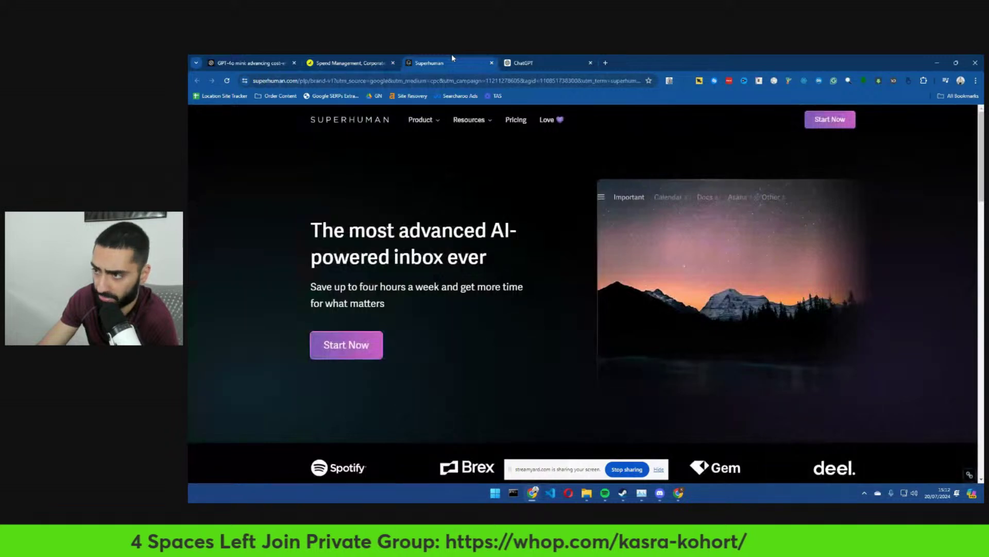
mouse_move(425, 126)
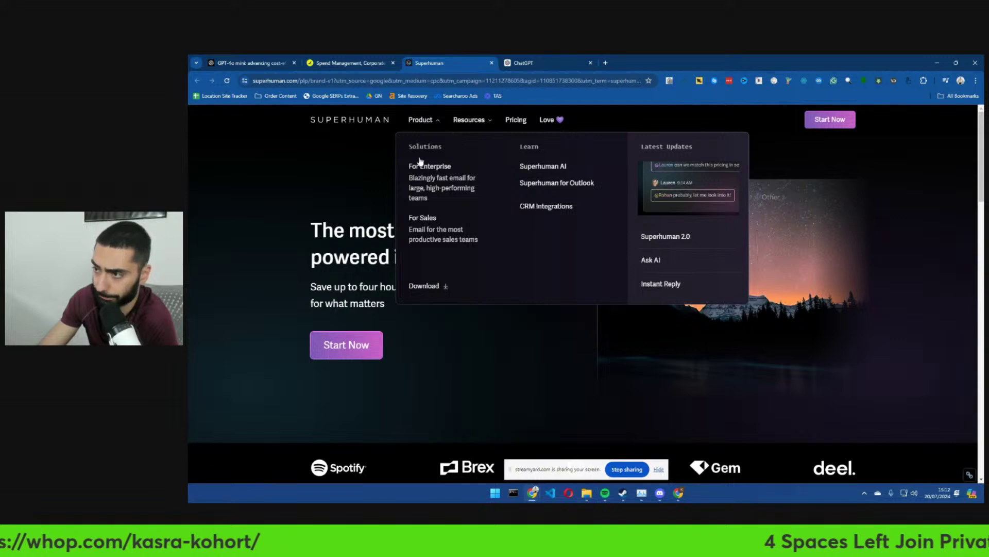
left_click(550, 167)
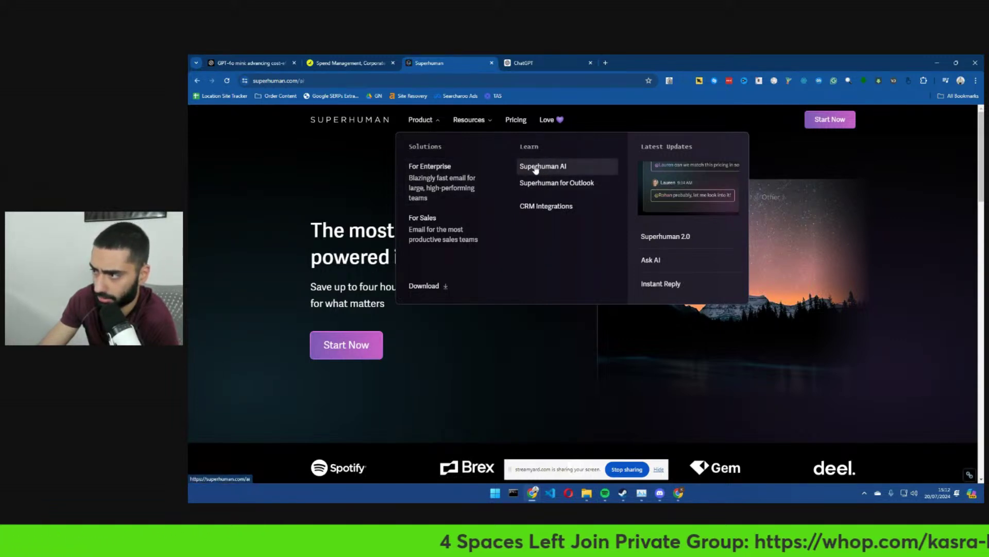
scroll(380, 225, "down", 5)
scroll(383, 227, "down", 4)
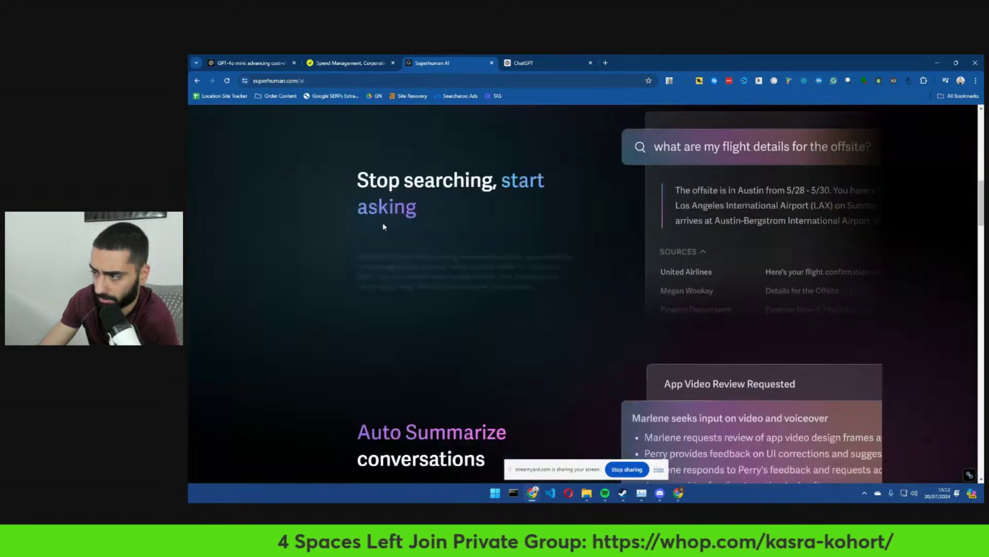
scroll(383, 227, "down", 20)
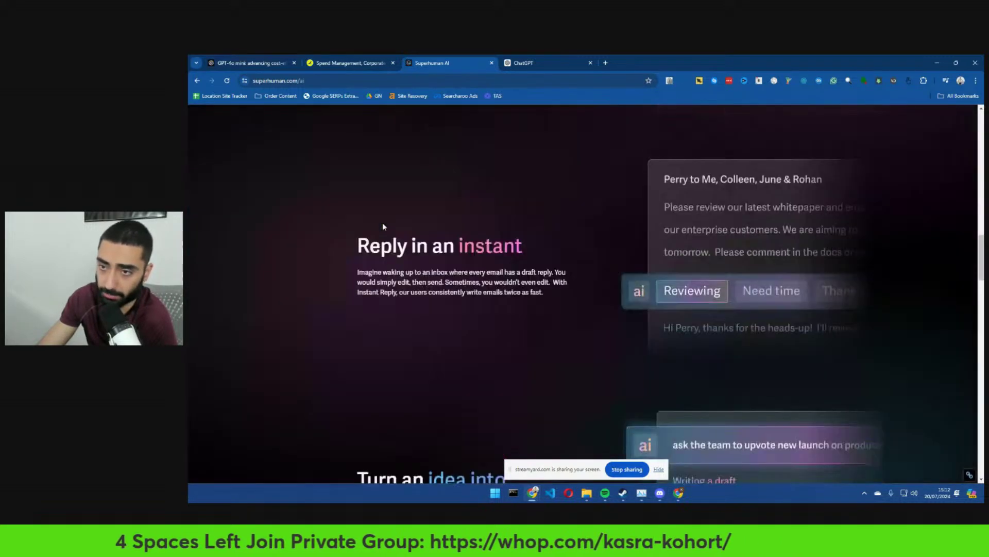
scroll(383, 227, "down", 10)
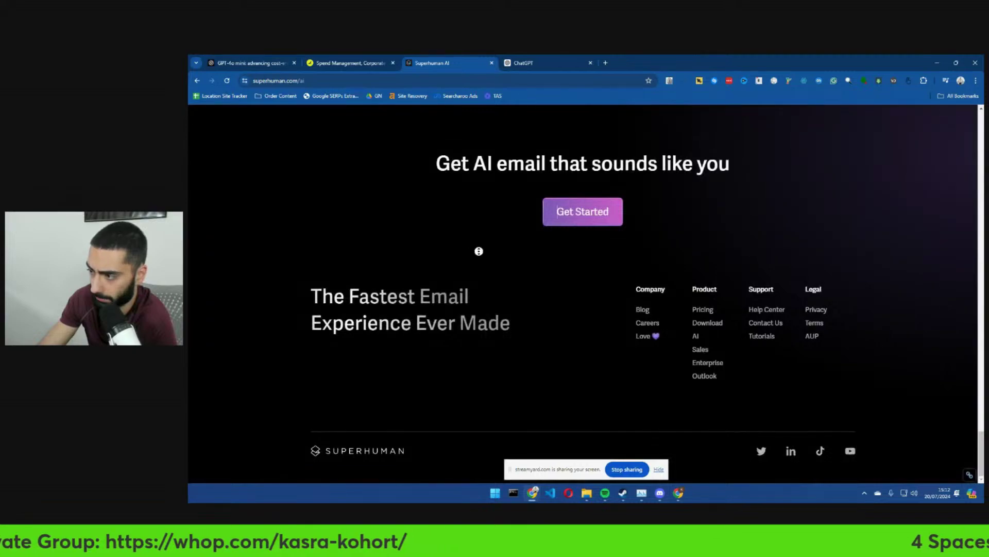
scroll(479, 251, "up", 12)
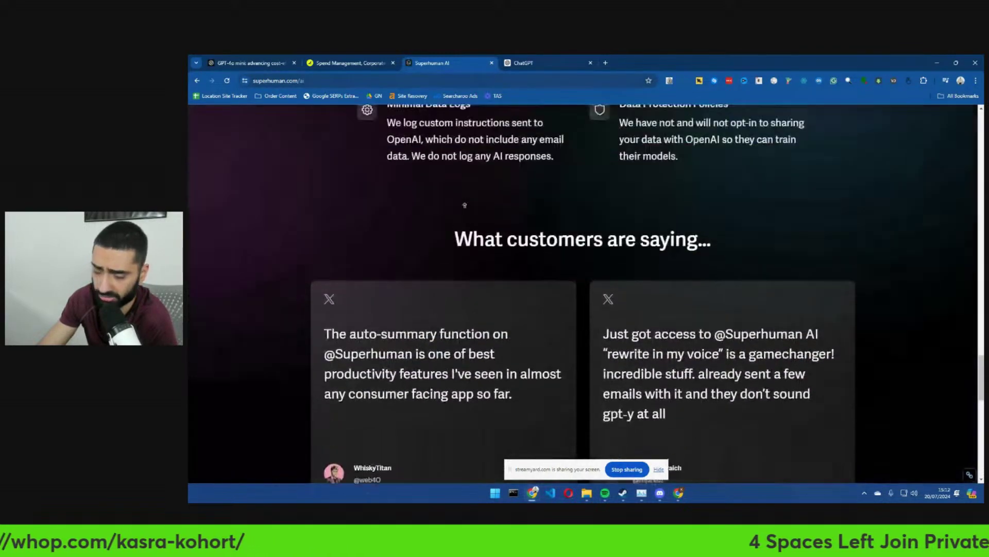
scroll(464, 205, "up", 10)
- Return to the GPT-4o mini article and close the Ramp and Superhuman pages
left_click(258, 62)
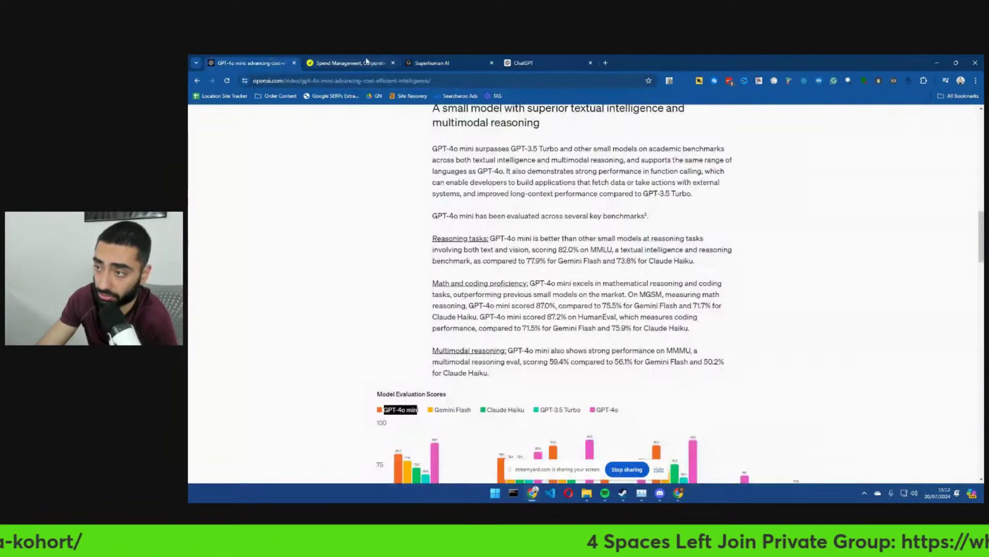
left_click(393, 62)
left_click(393, 62)
scroll(458, 260, "down", 6)
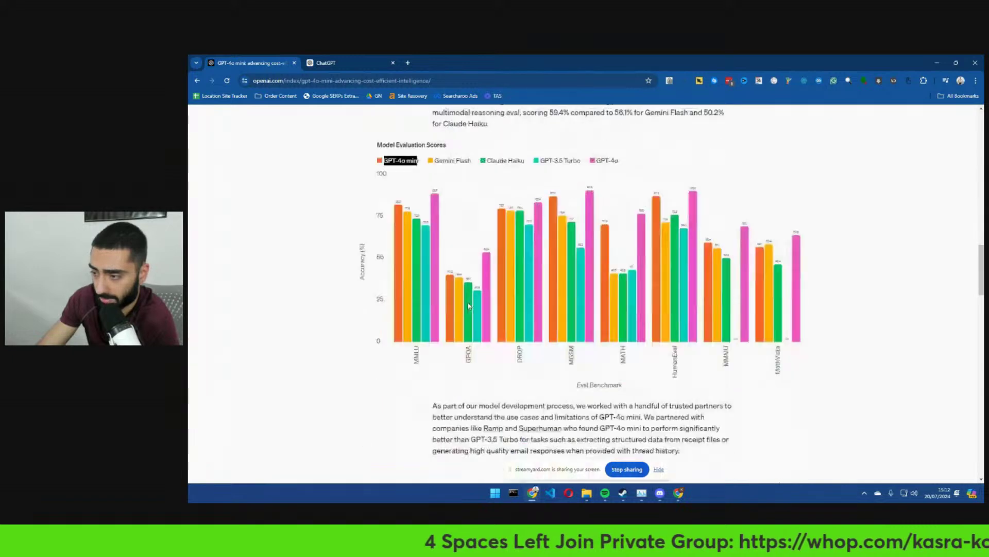
scroll(421, 316, "up", 1)
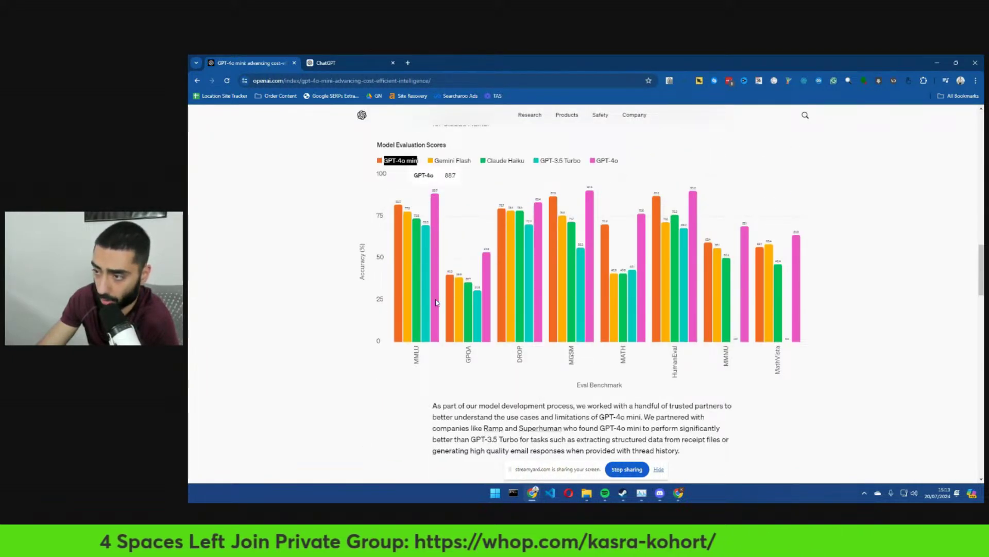
- Compare the benchmark scores across the chart's bars, then bring up ChatGPT's model list
mouse_move(408, 289)
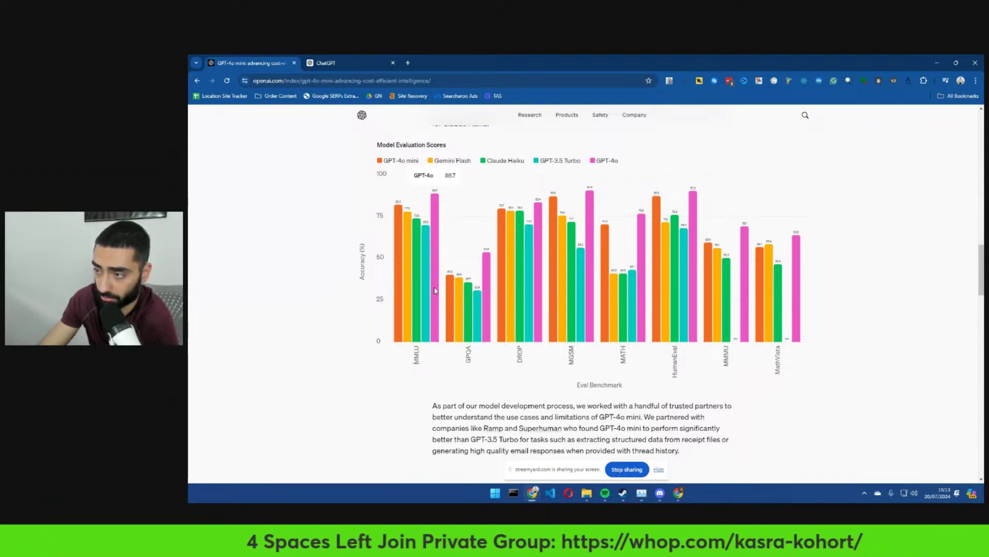
mouse_move(488, 298)
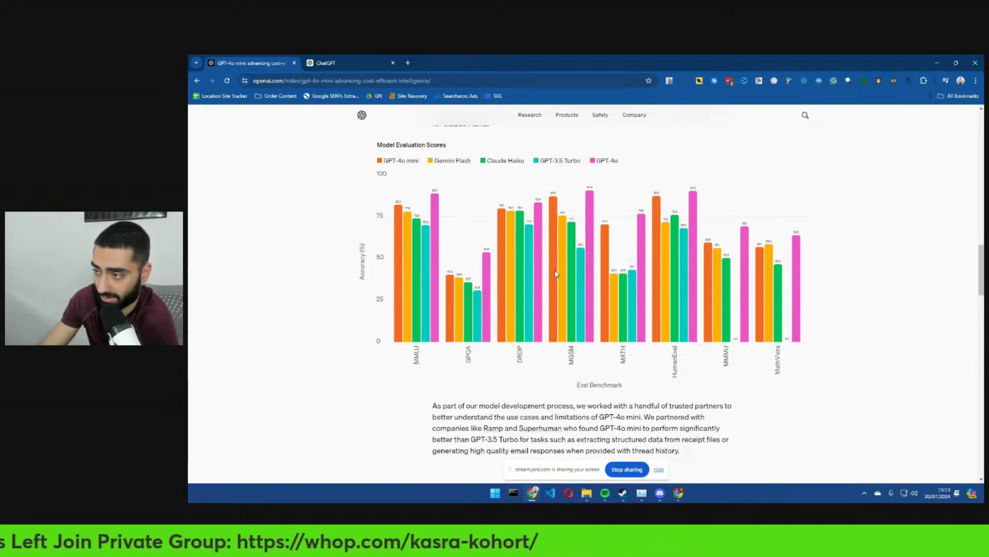
mouse_move(602, 272)
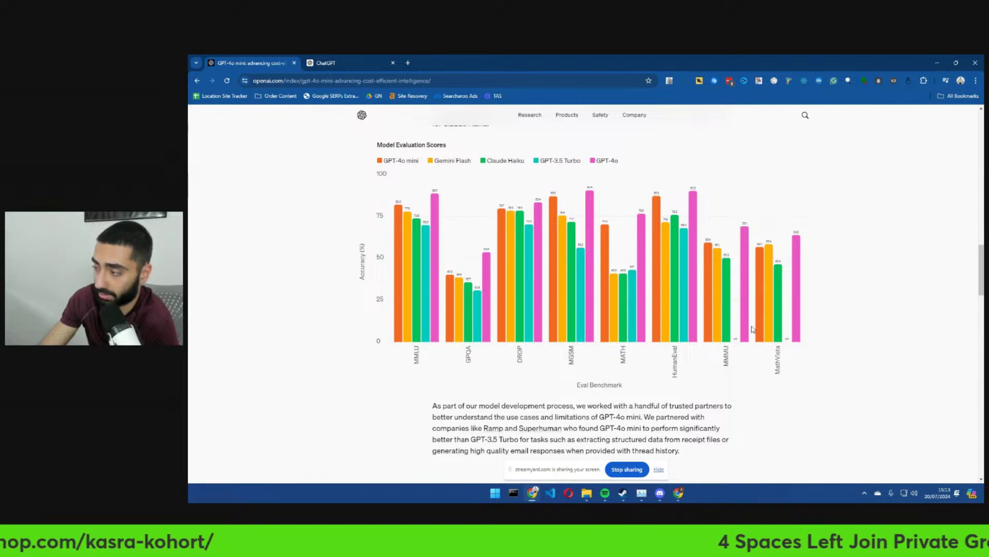
mouse_move(716, 320)
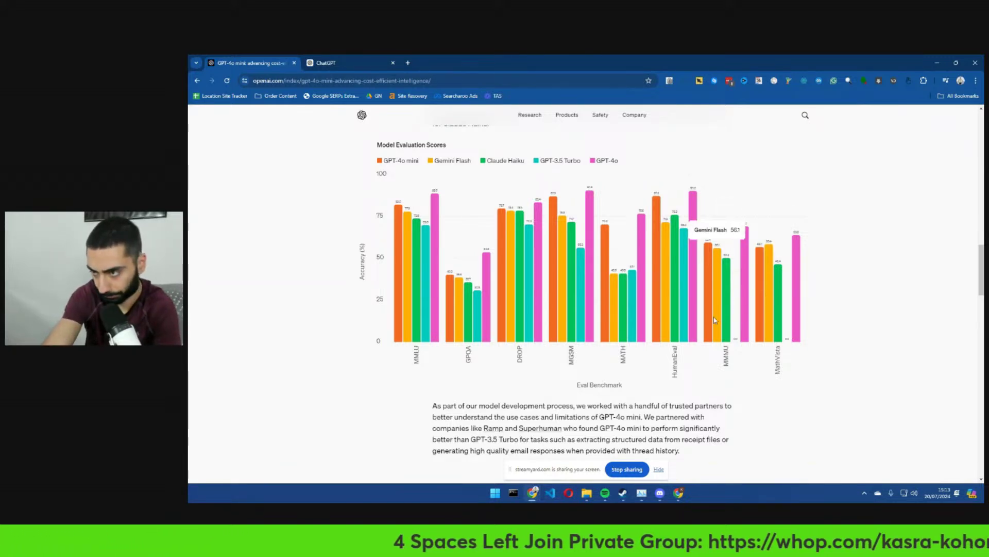
left_click(335, 63)
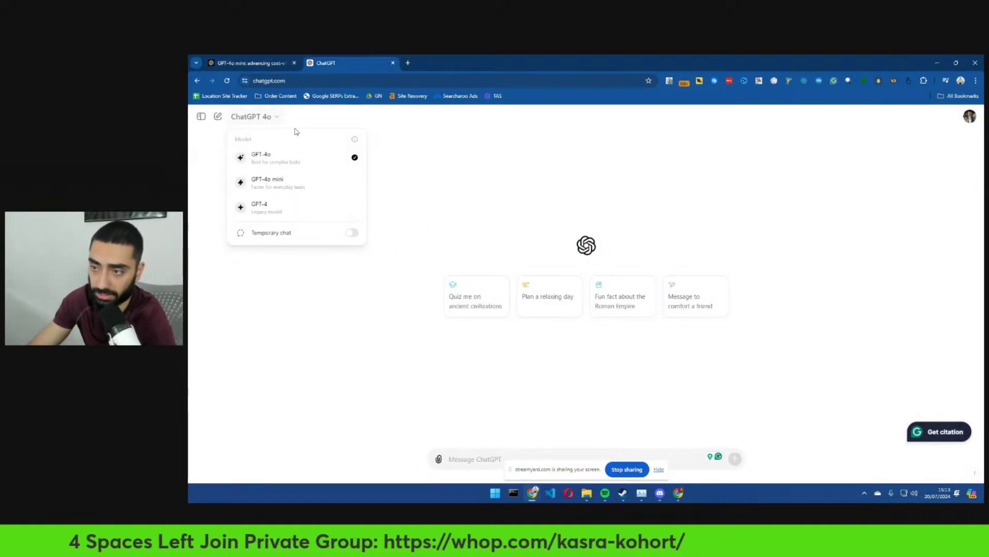
- Search the GPT-4o mini article for 'free' and select the paragraph on ChatGPT availability
left_click(238, 58)
scroll(360, 242, "up", 10)
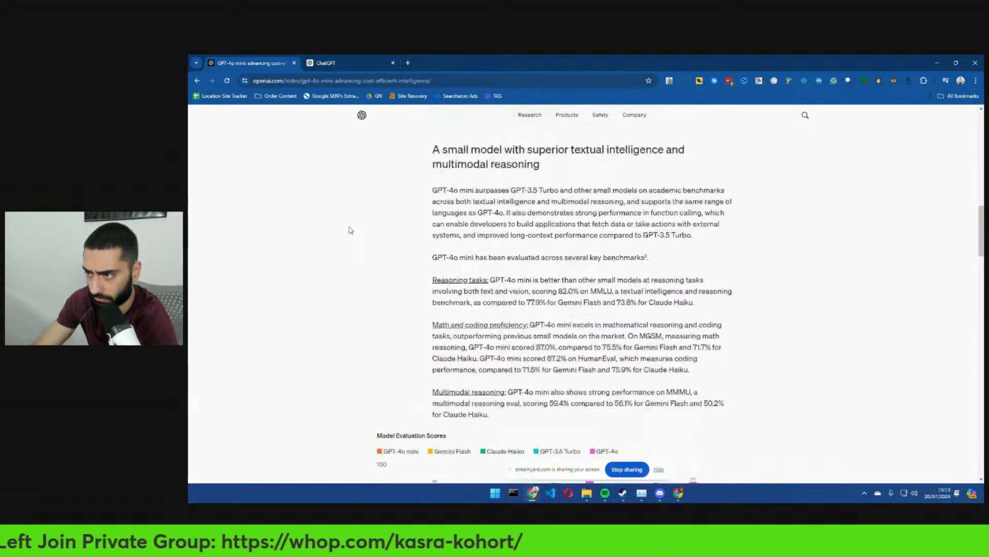
key("ctrl+f")
type("free")
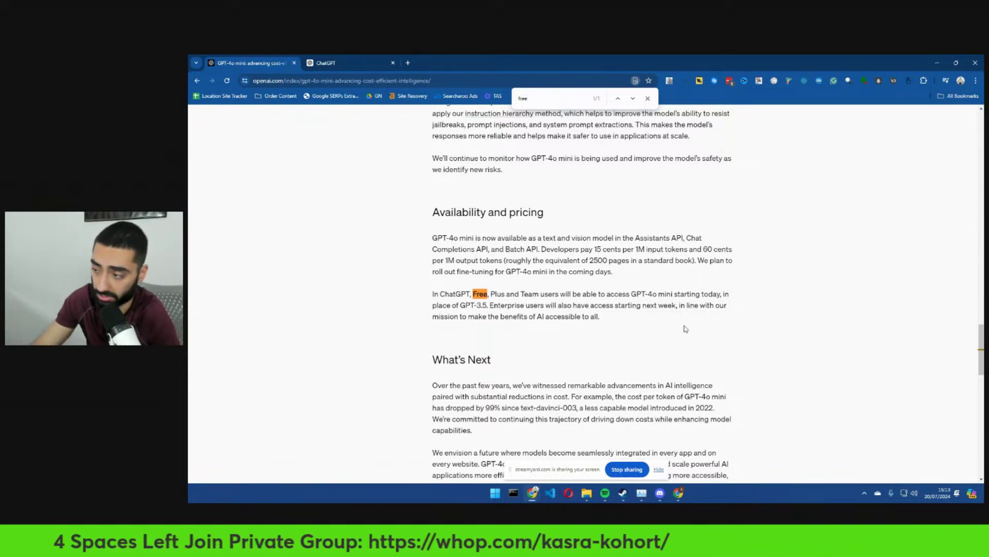
left_click_drag(686, 328, 601, 328)
left_click(449, 294)
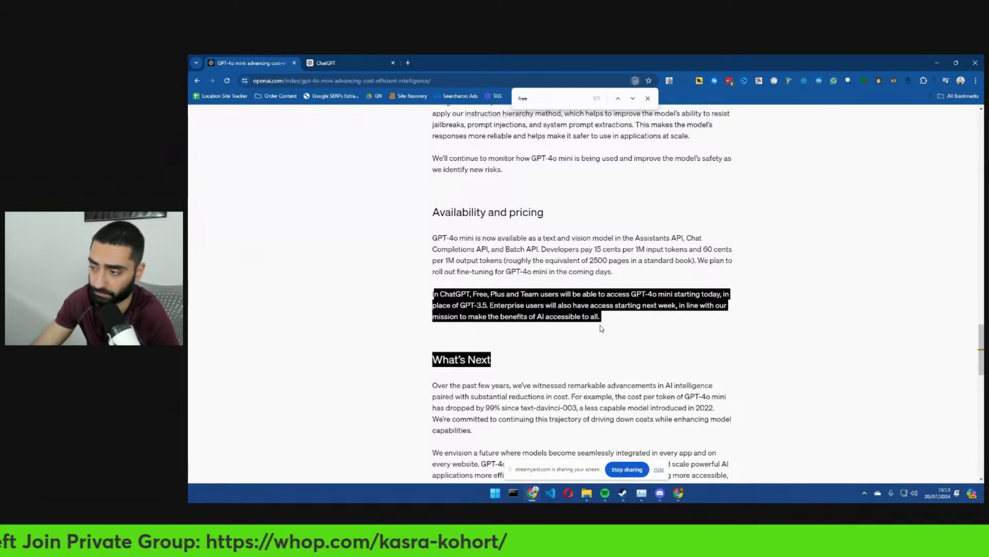
- Choose GPT-4o mini as the model for a new ChatGPT chat
key("ctrl+Tab")
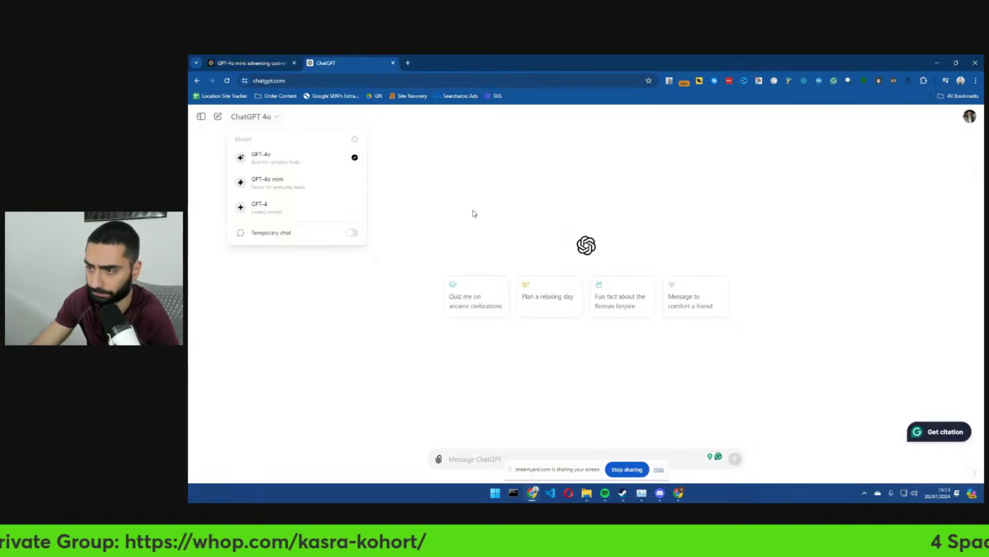
left_click(287, 180)
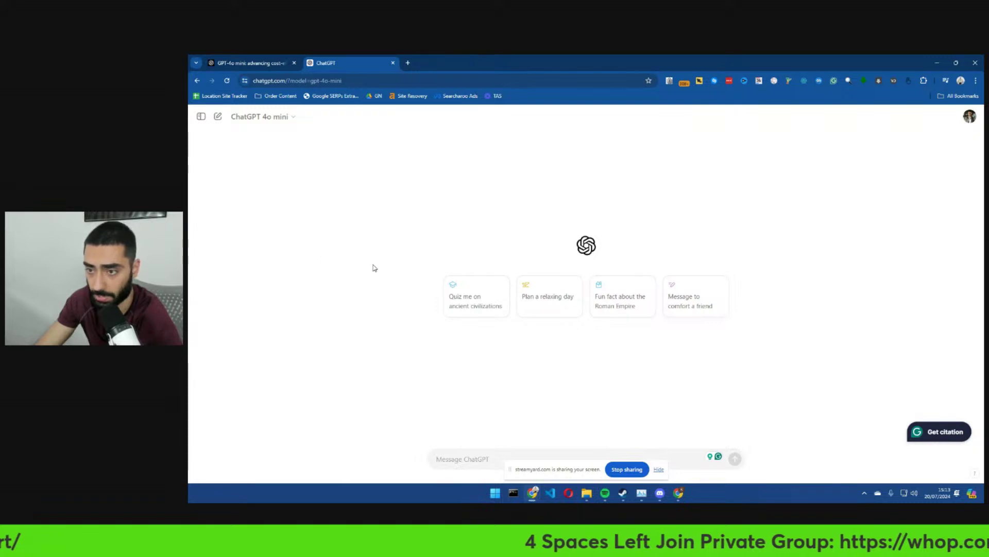
left_click_drag(546, 469, 261, 454)
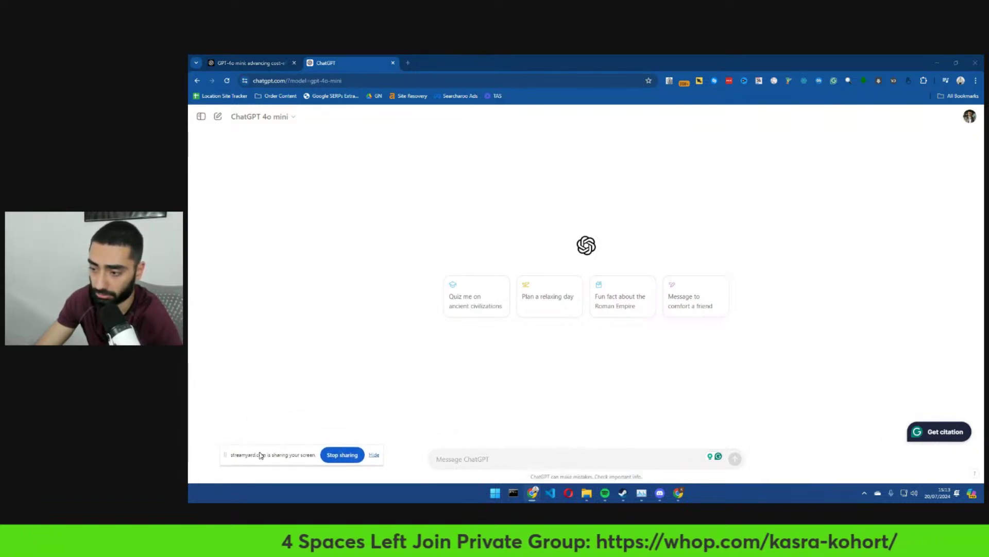
- Search Google for 'accident injury lawyers new york' in a new tab
left_click(408, 63)
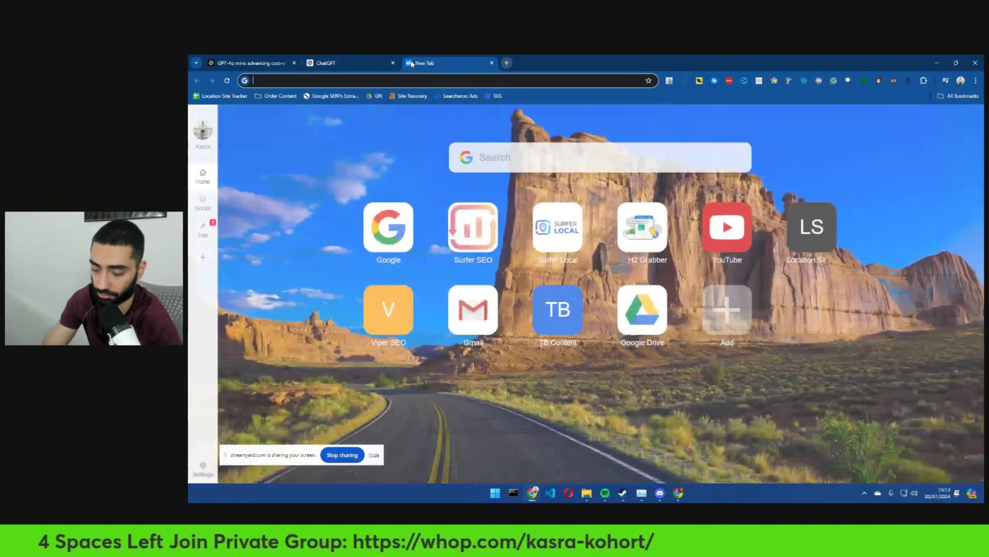
type("google.com")
key("Return")
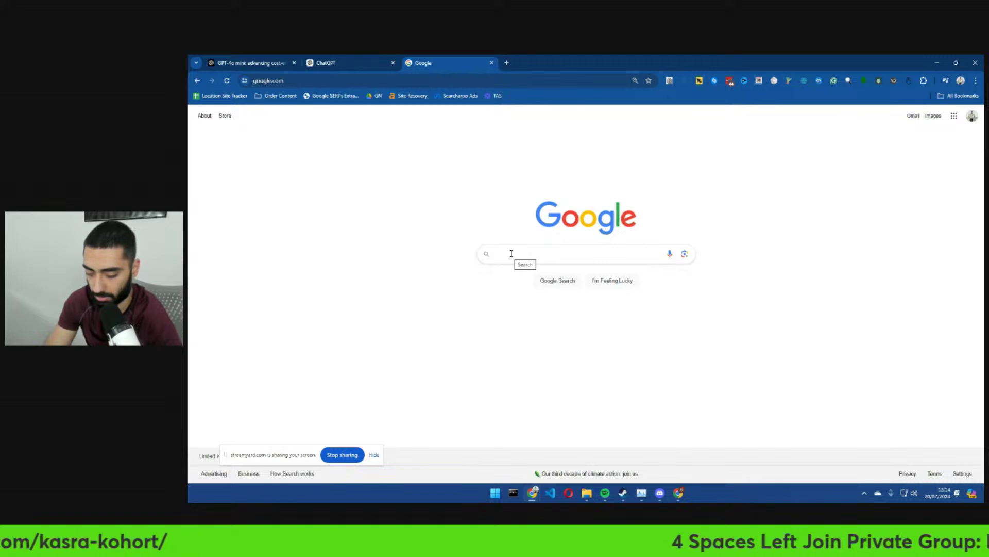
type("accident inju")
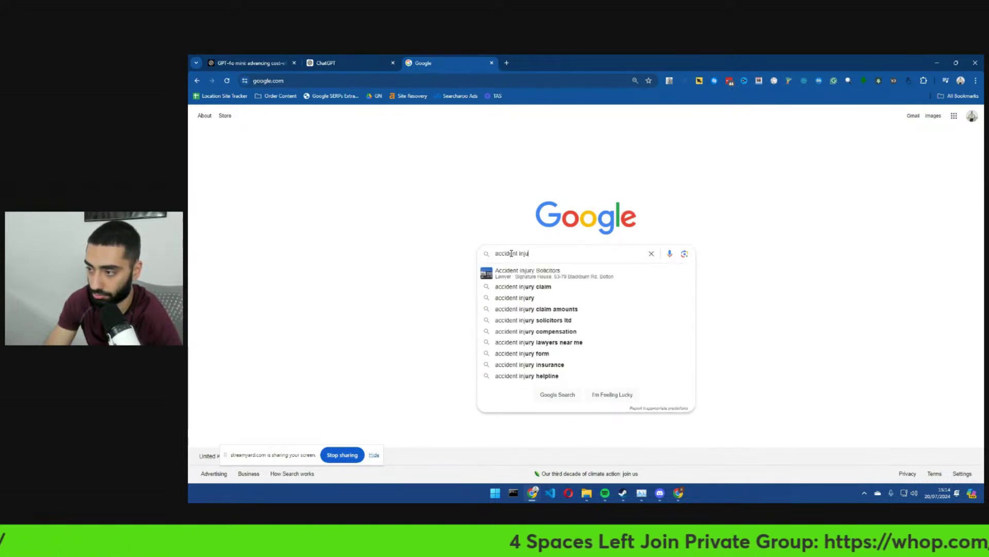
type("ry lawyers ne")
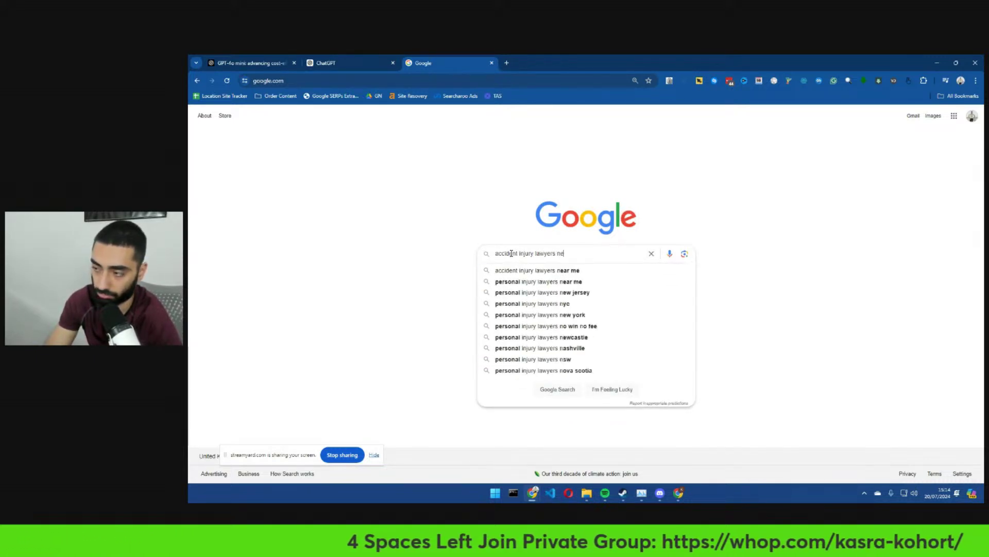
type("w york")
key("Return")
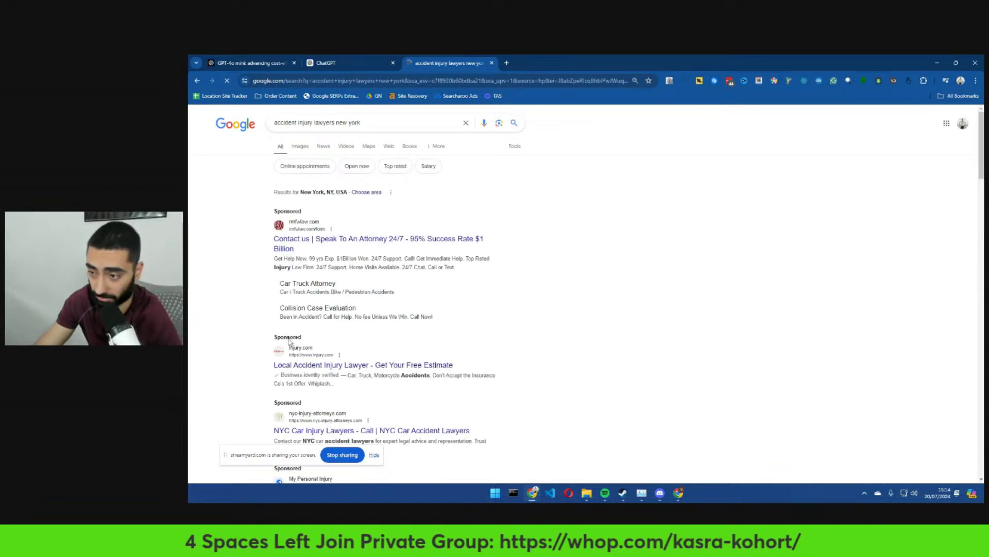
- Scroll through the ranking results, then return to the empty ChatGPT chat
left_click_drag(263, 448, 689, 286)
scroll(435, 304, "down", 5)
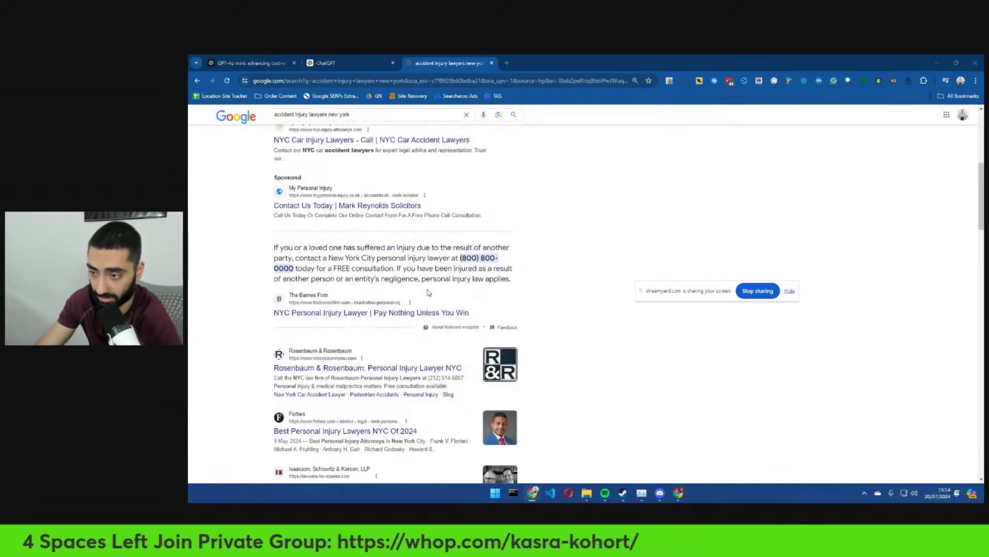
scroll(360, 281, "down", 2)
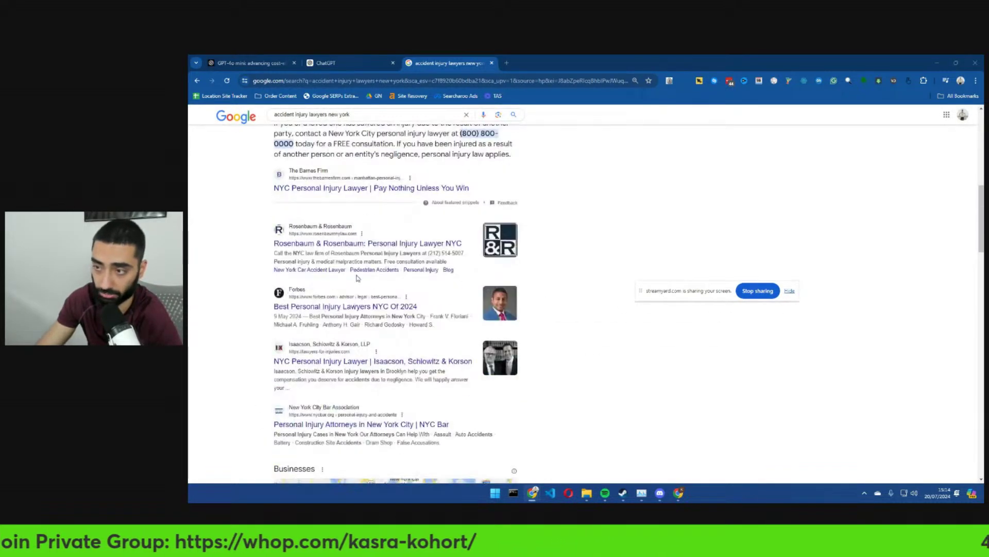
scroll(358, 278, "up", 5)
left_click(351, 114)
left_click(359, 63)
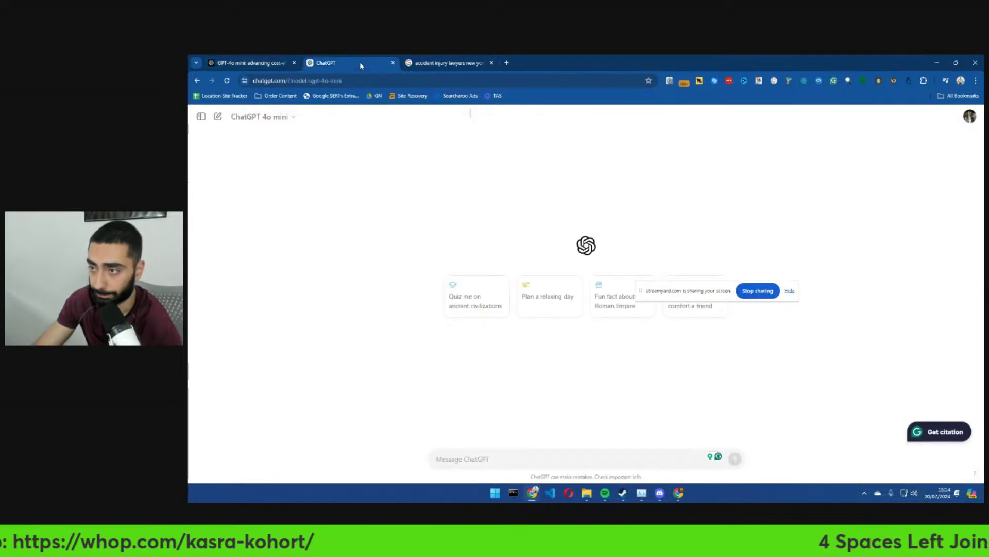
- Start the prompt requesting an SEO article on "accident injury lawyers new york", correcting 'seo' to 'an SEO'
left_click(520, 458)
type("Writ")
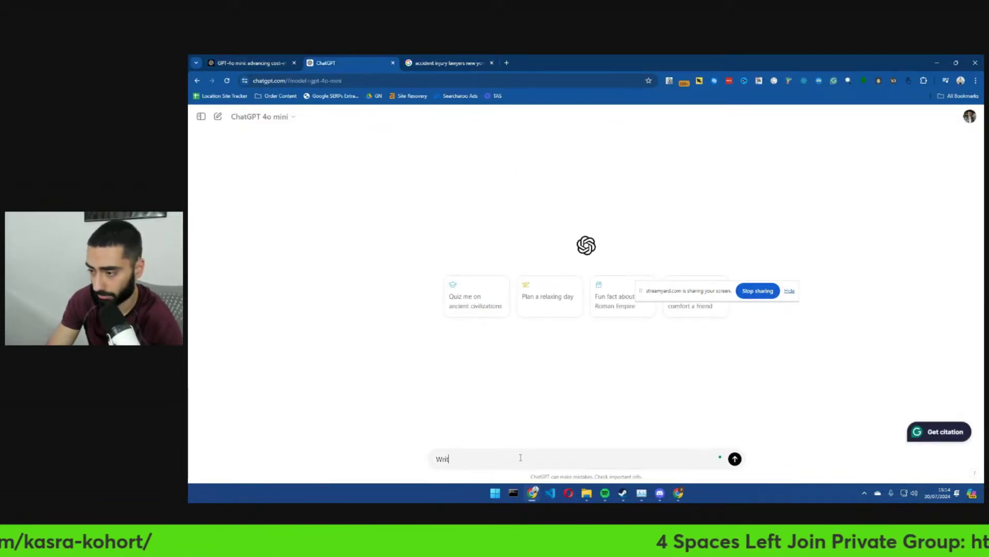
type("e me a seo arti")
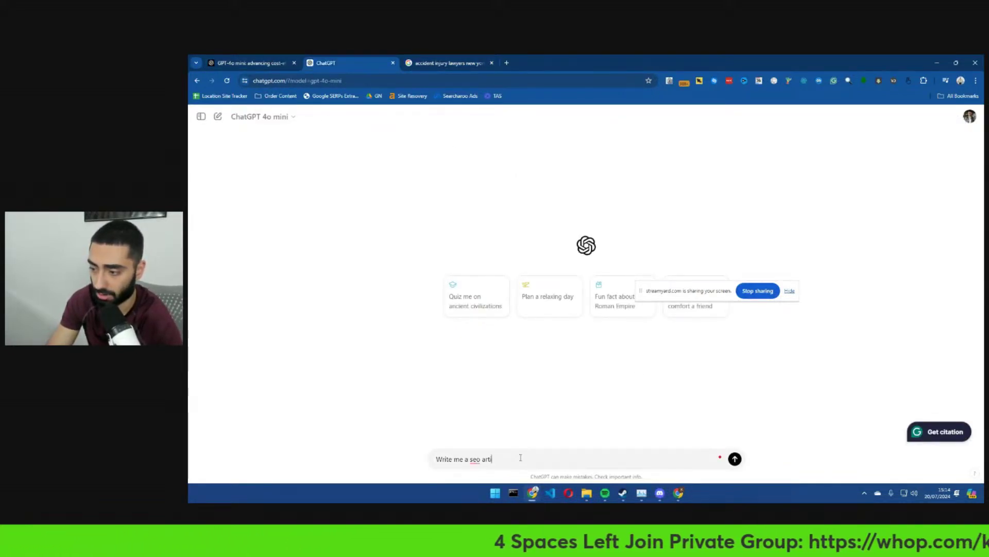
type("cle to do with the following keyword \"")
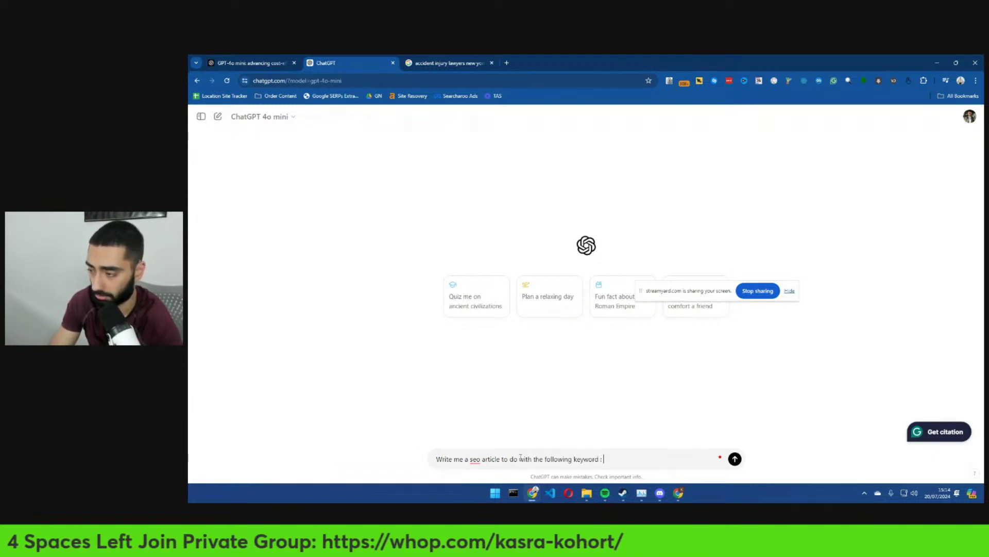
type("accident injury lawyers new york")
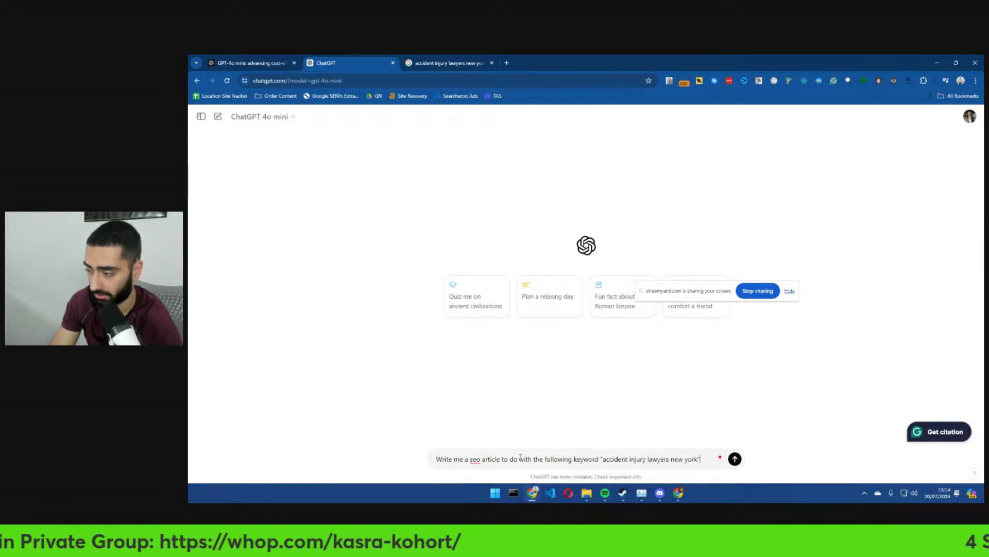
type("\"")
key("shift+Return")
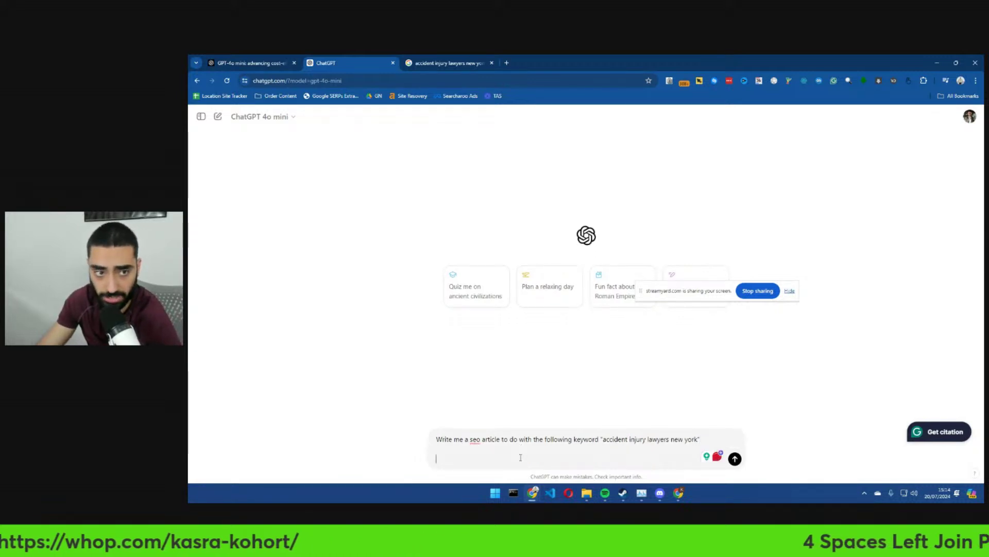
left_click(479, 445)
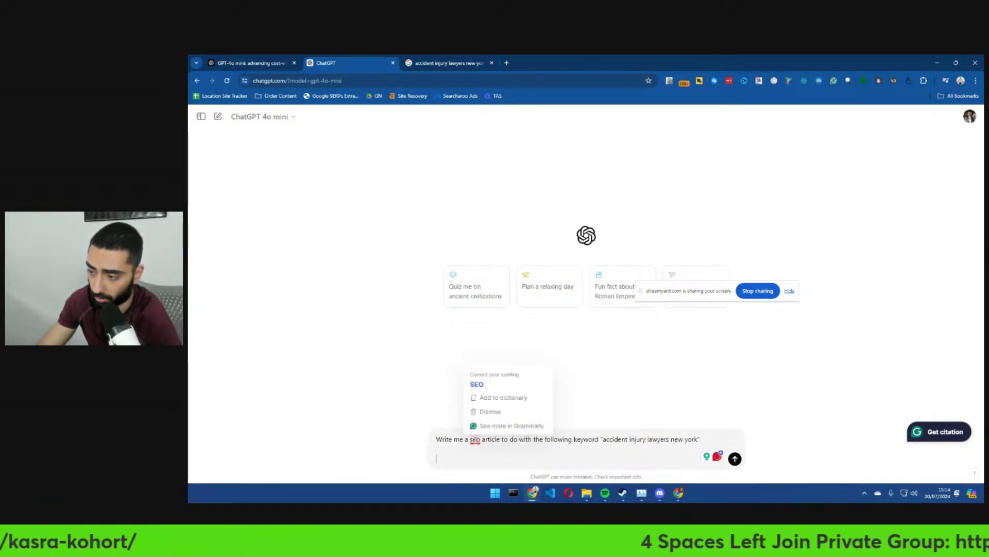
left_click(483, 391)
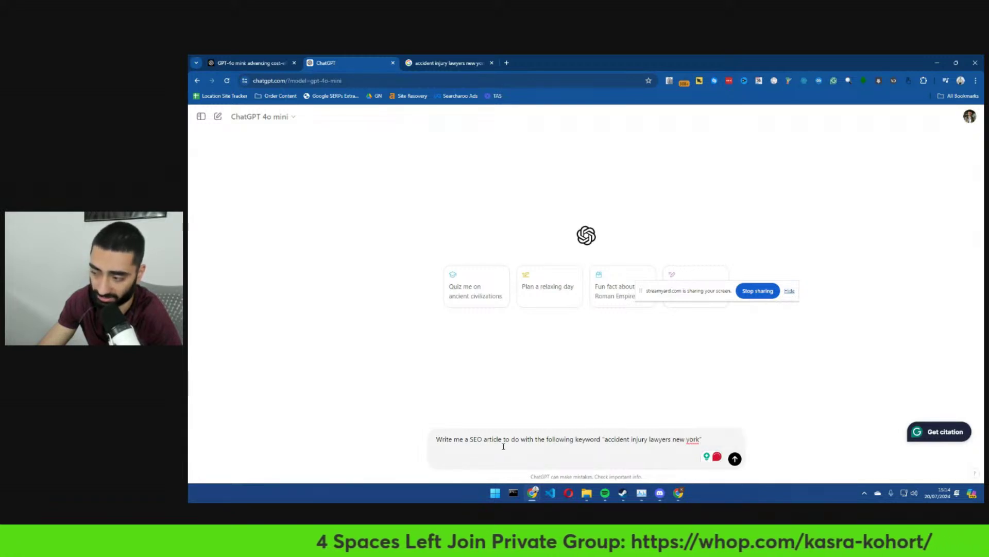
left_click_drag(442, 440, 638, 443)
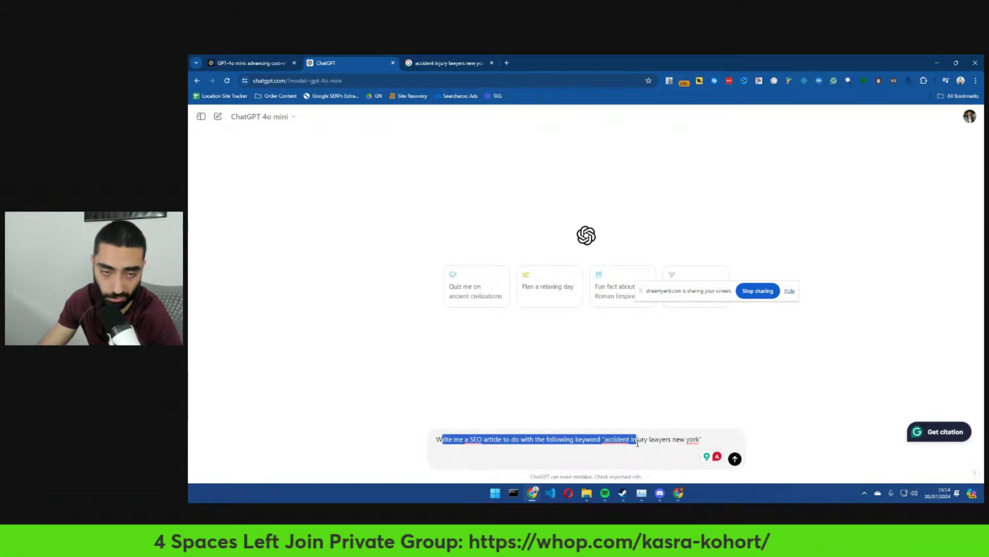
left_click(510, 463)
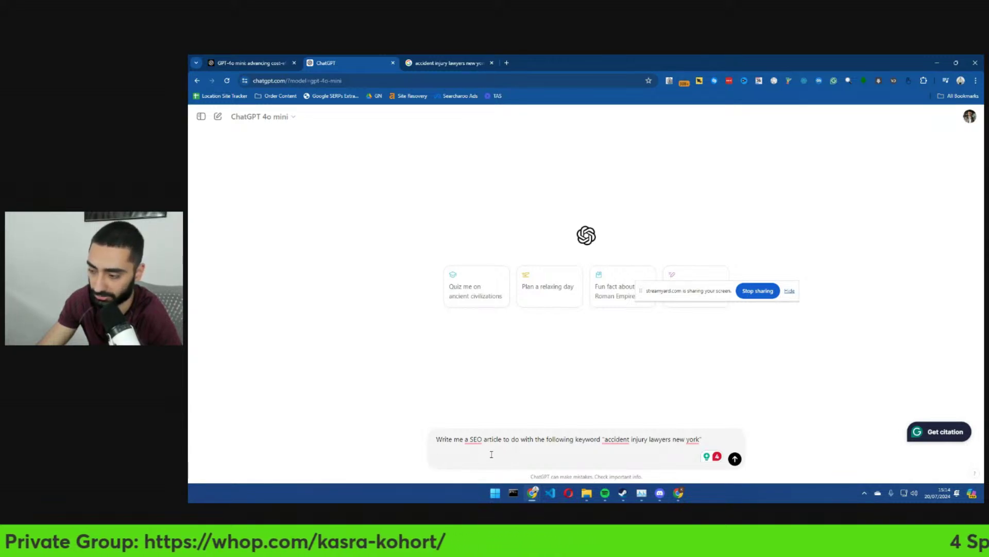
left_click(473, 398)
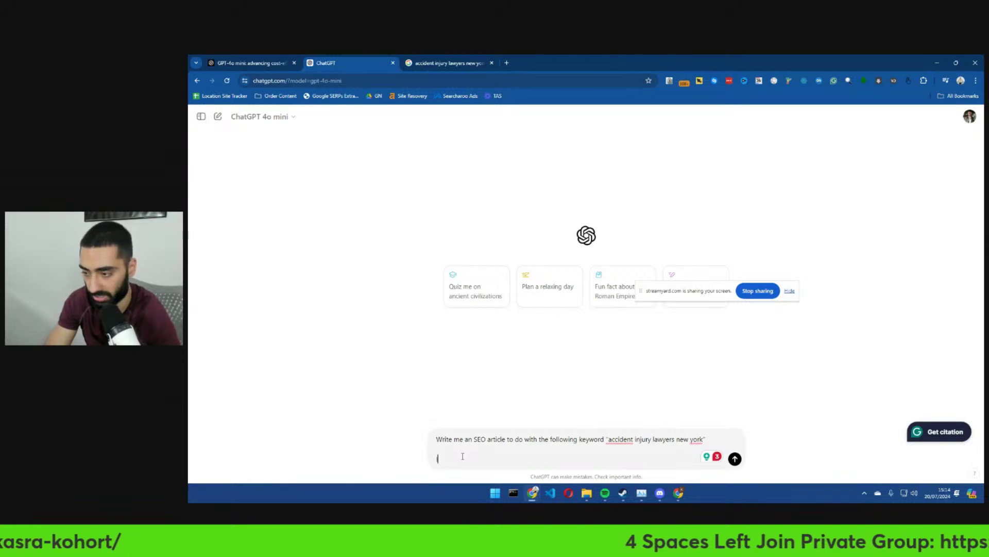
- Add instructions to use LSIs, secondary keywords, and the keyword in the first sentence, then send
type("I want you to make it s")
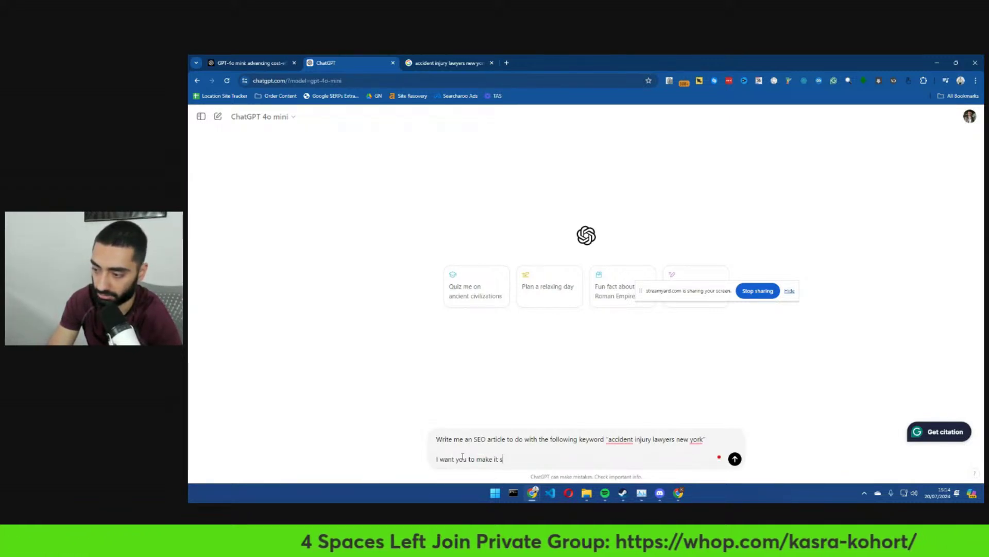
type("emantically re")
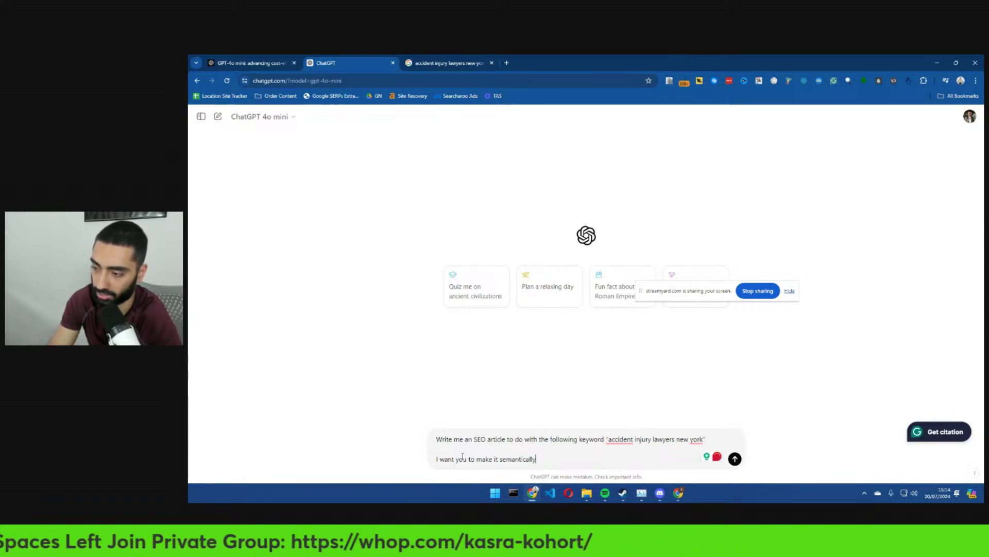
key("BackSpace")
key("BackSpace")
key("BackSpace")
key("BackSpace")
key("BackSpace")
key("BackSpace")
key("BackSpace")
key("BackSpace")
key("BackSpace")
key("BackSpace")
key("BackSpace")
key("BackSpace")
key("BackSpace")
key("BackSpace")
key("BackSpace")
key("BackSpace")
key("BackSpace")
key("BackSpace")
key("BackSpace")
key("BackSpace")
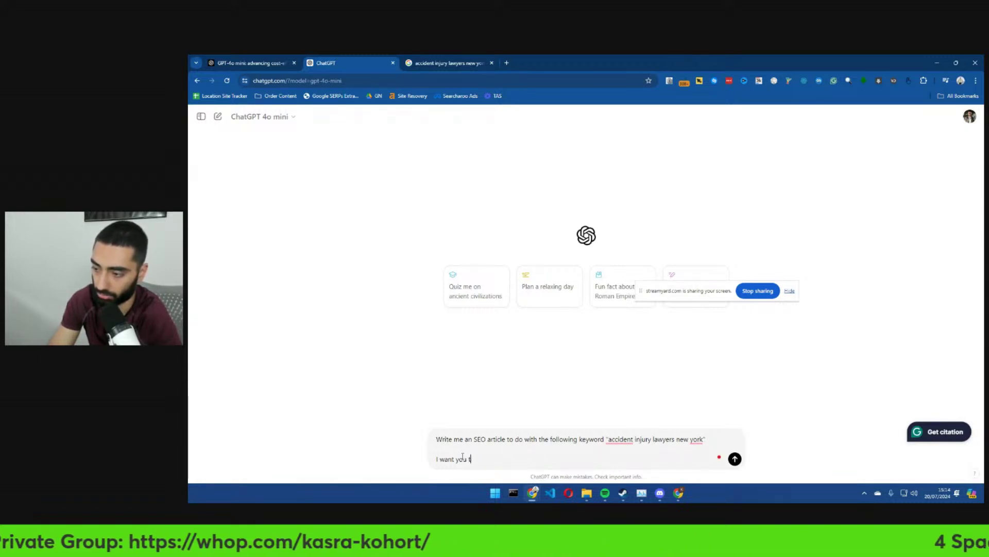
type("o use LSI")
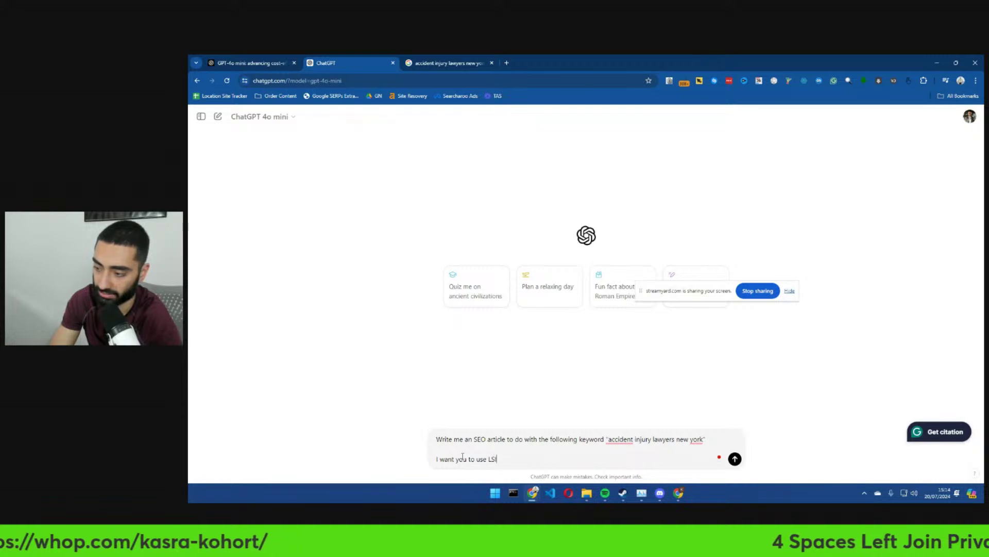
type("'s and second")
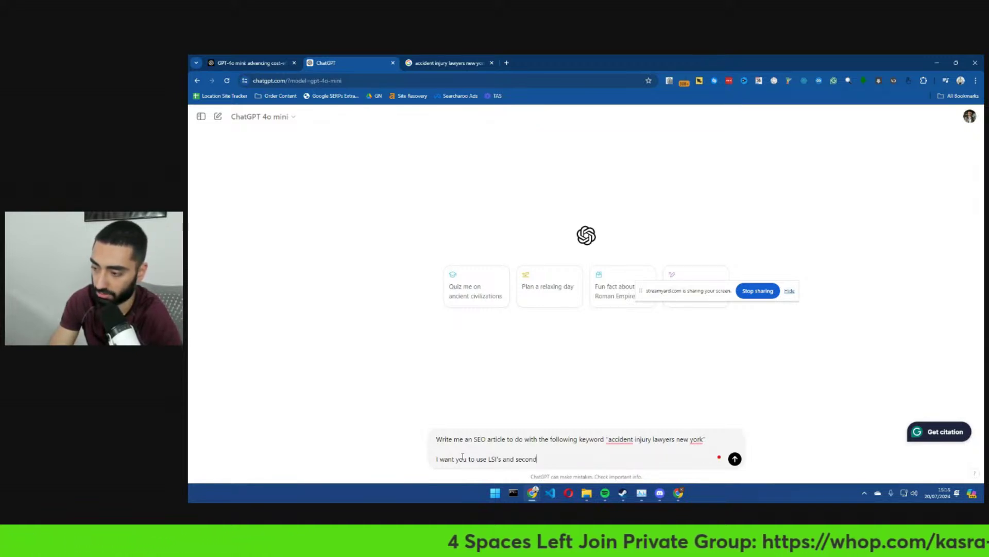
type("ary keywords.")
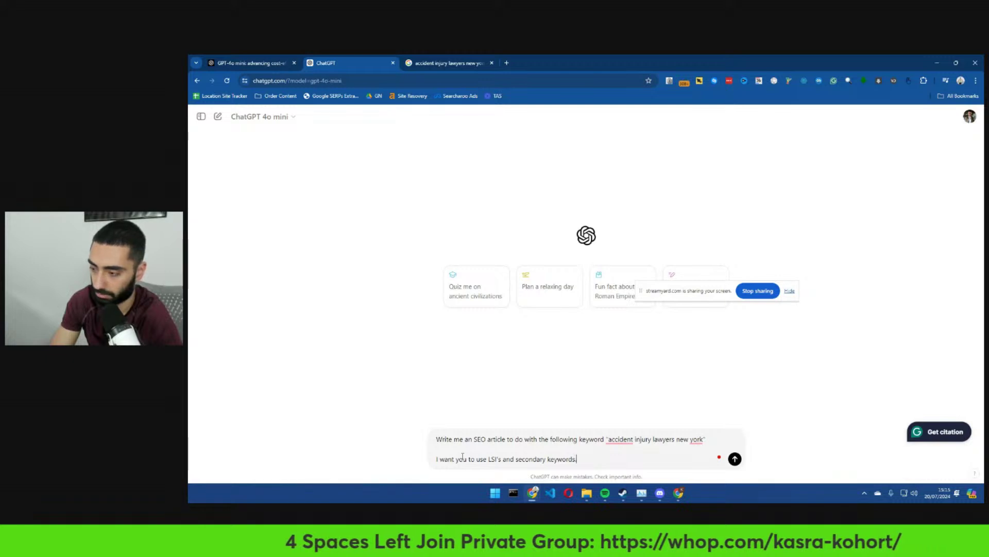
key("shift+Return")
key("shift+Return")
type("Make certa")
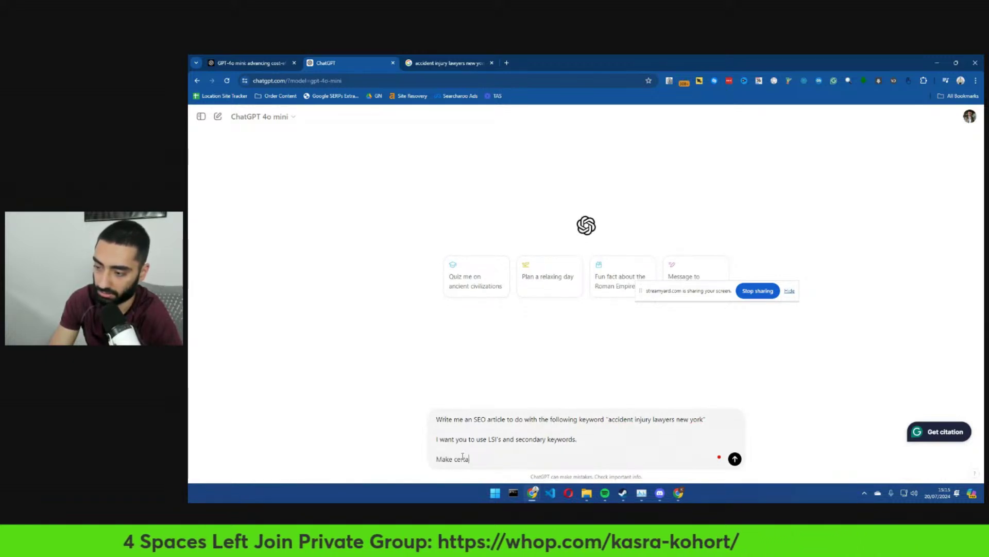
type("in to use the ")
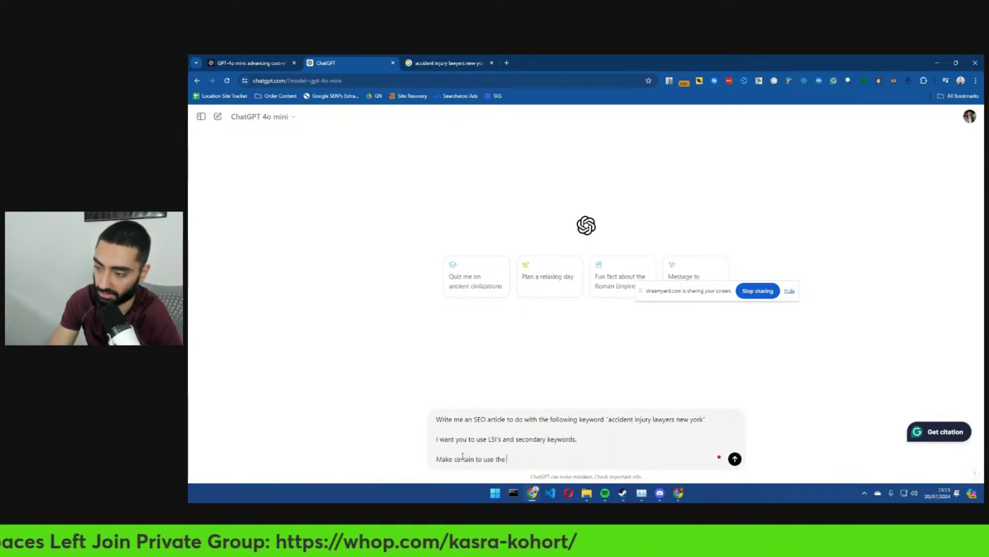
type("keyword in t")
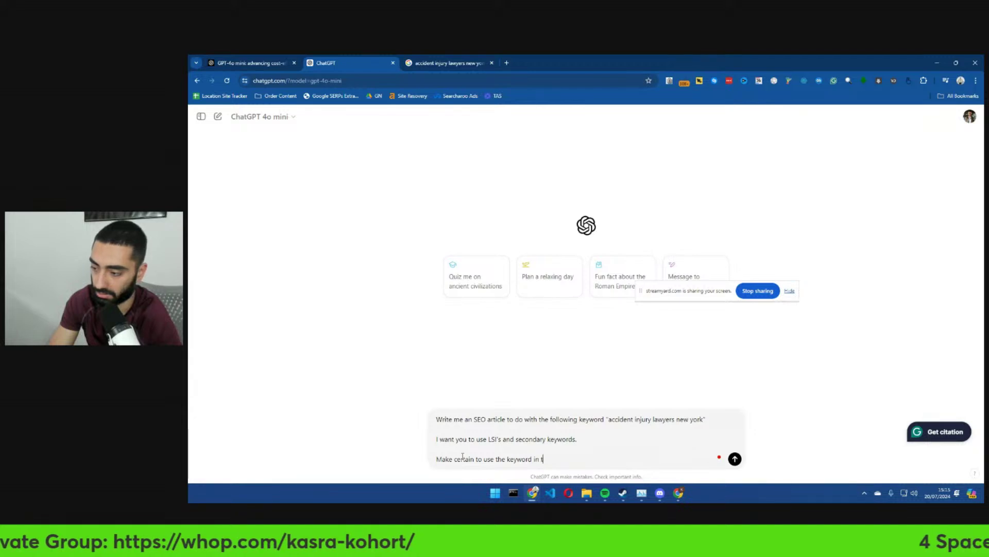
type("he first setnance")
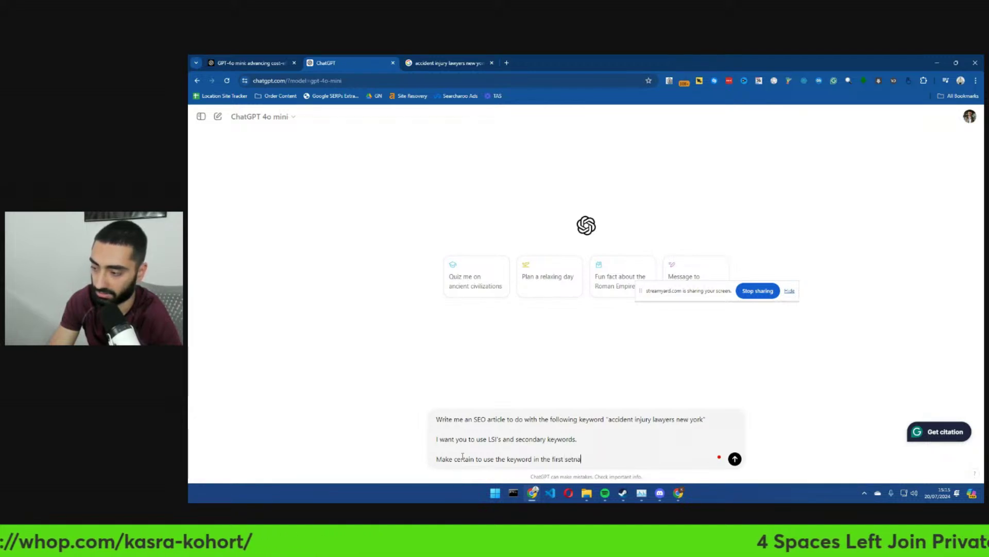
mouse_move(577, 458)
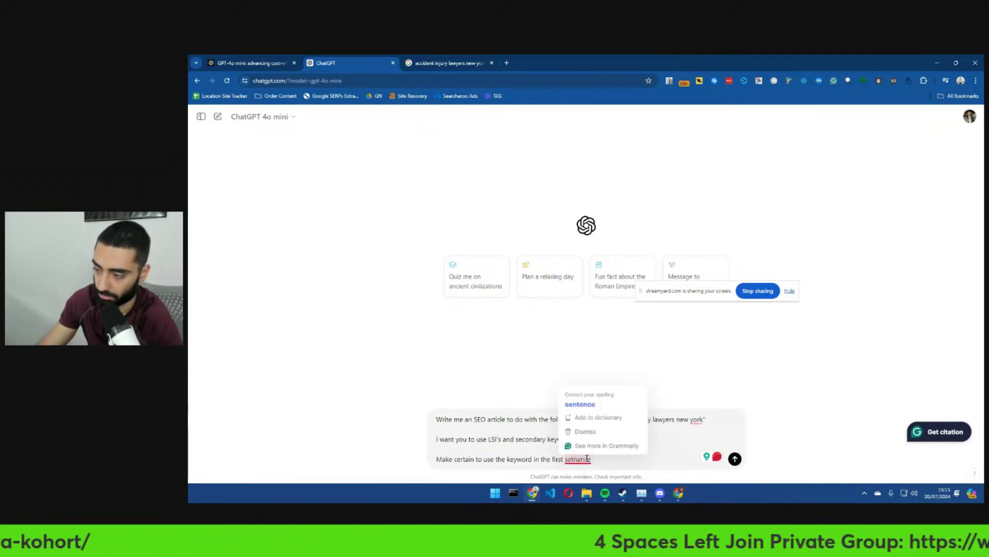
left_click(591, 404)
type("of th")
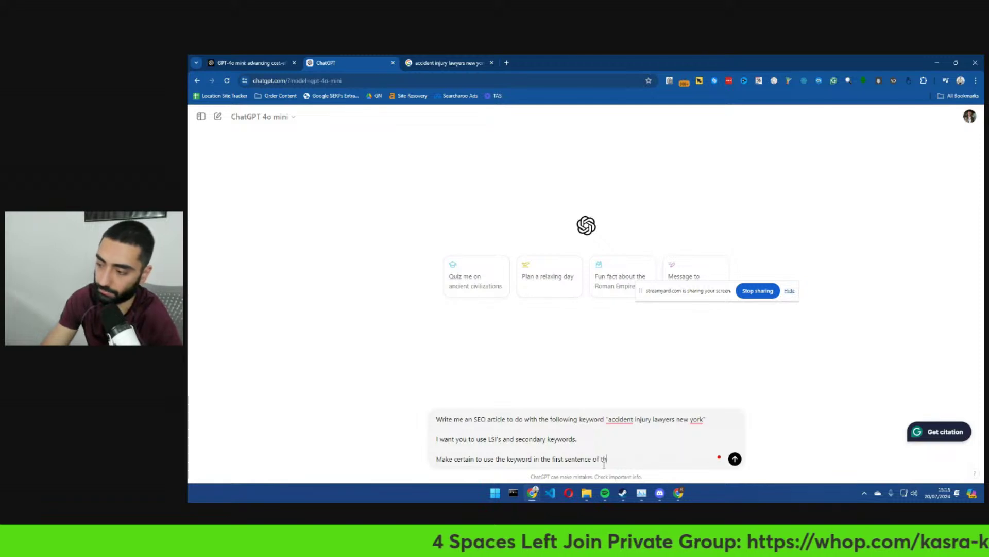
type("e article")
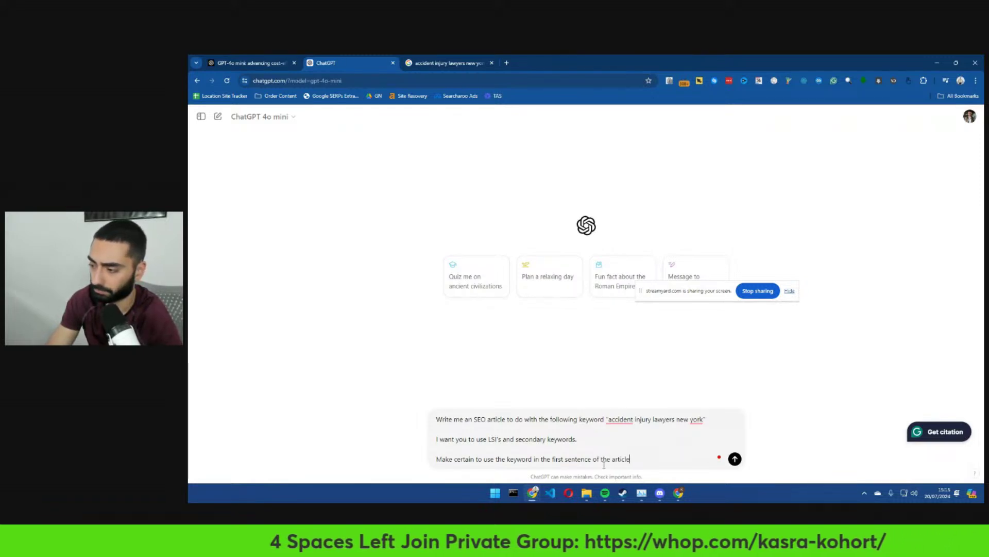
key("Return")
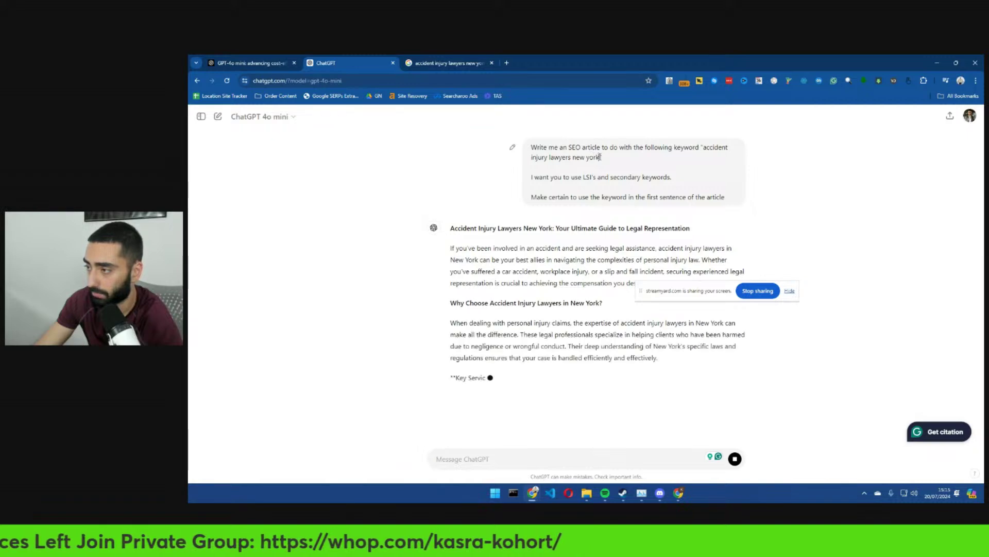
- Copy the keyword 'accident injury lawyers new york', then the entire prompt text
left_click_drag(599, 157, 634, 283)
left_click(702, 149)
left_click_drag(702, 149, 596, 157)
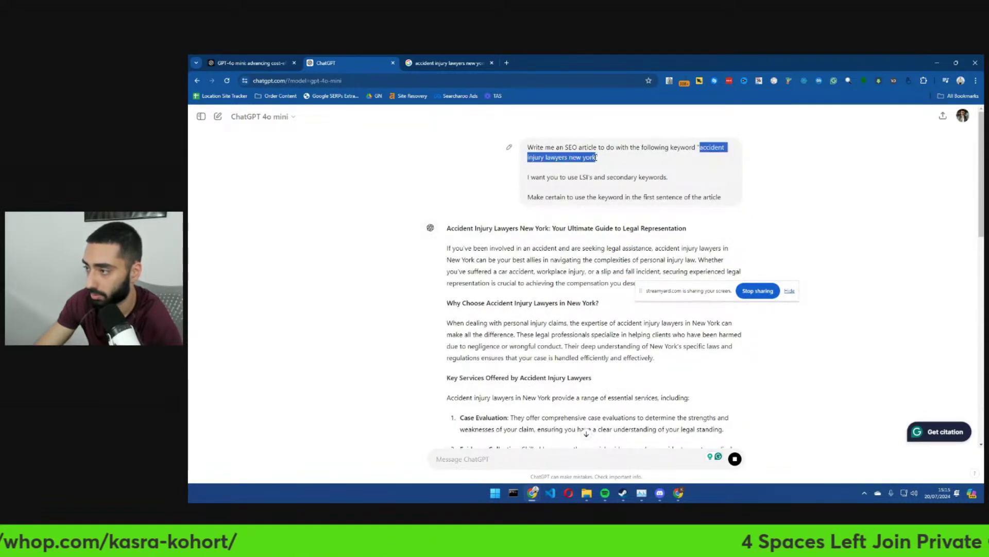
key("alt+Tab")
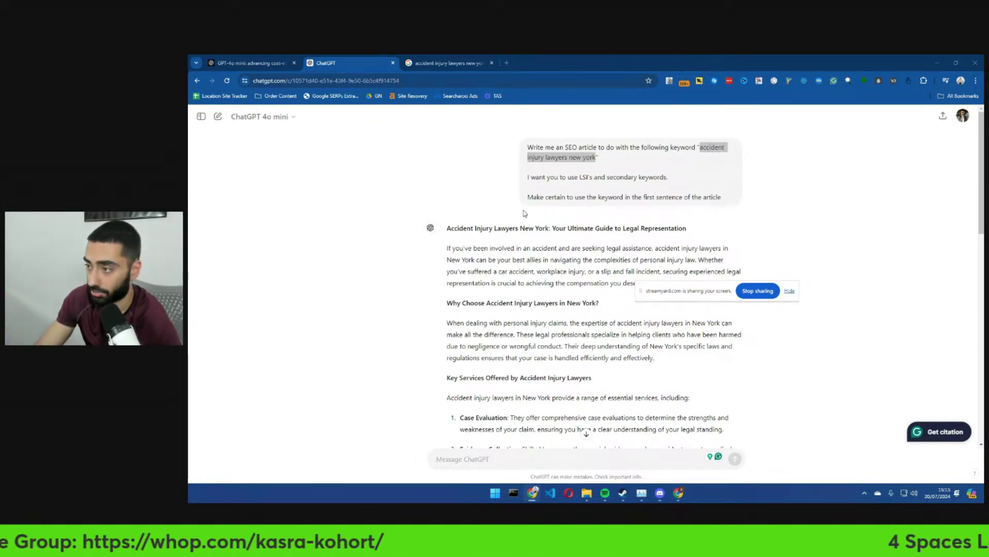
left_click_drag(729, 200, 529, 151)
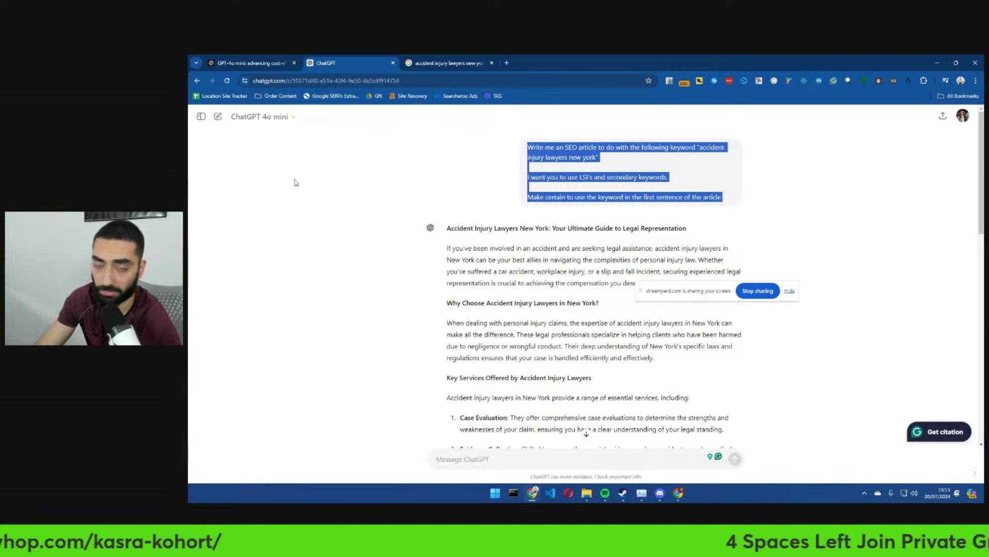
key("alt+Tab")
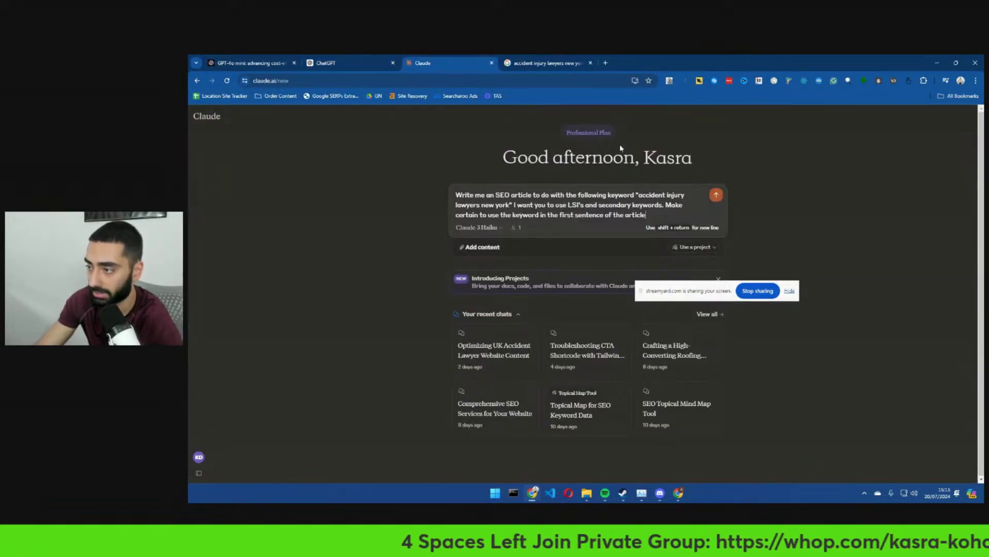
- Send the pasted prompt to Claude 3 Haiku and return to the ChatGPT conversation
left_click(716, 194)
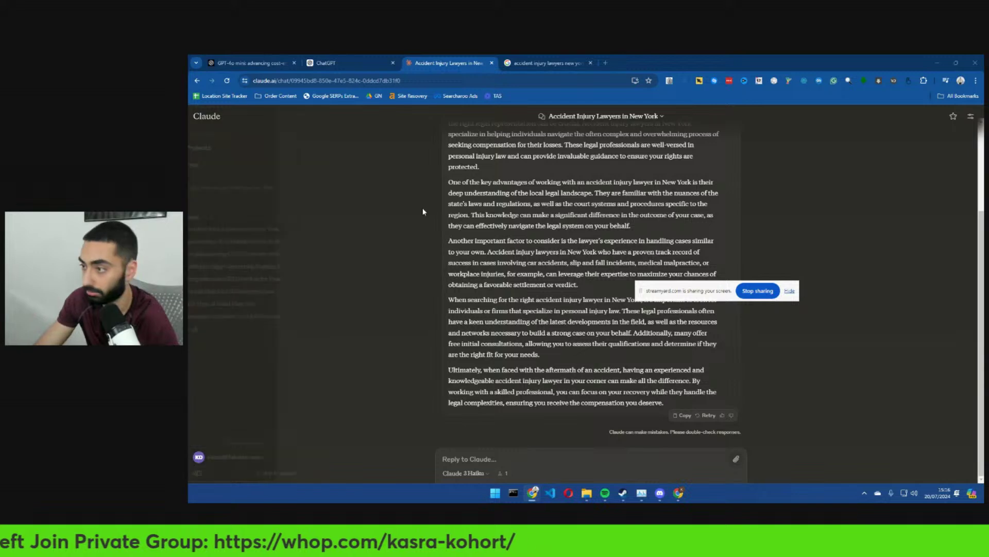
left_click(346, 61)
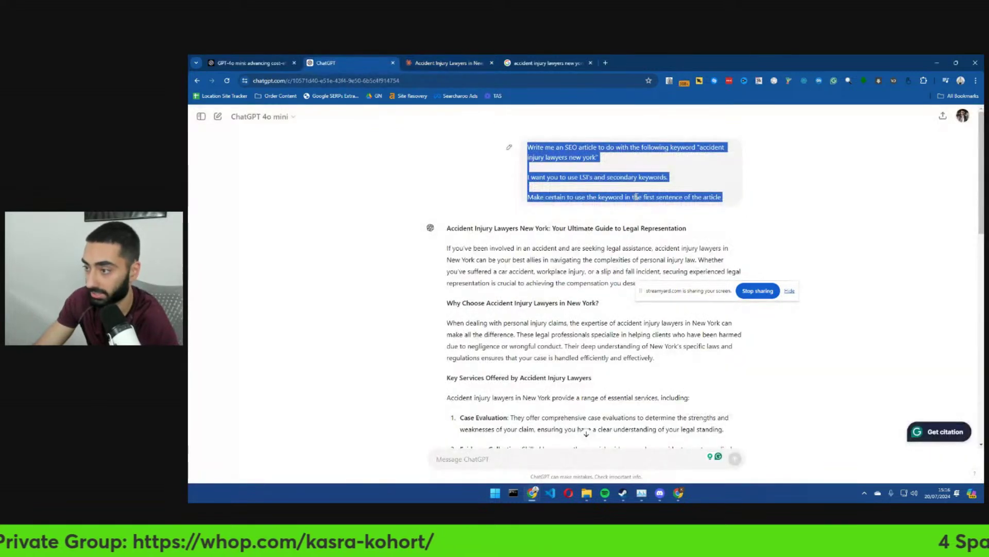
- Dock the Godlike Mode tab before Claude's and select the keyword in ChatGPT's article
left_click(653, 144)
key("alt+Tab")
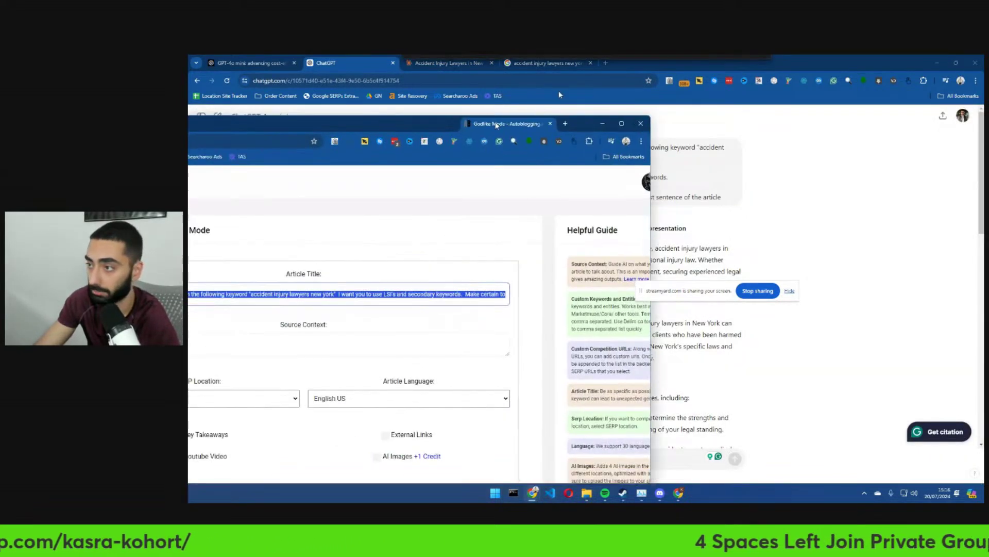
left_click_drag(496, 125, 546, 63)
left_click(345, 60)
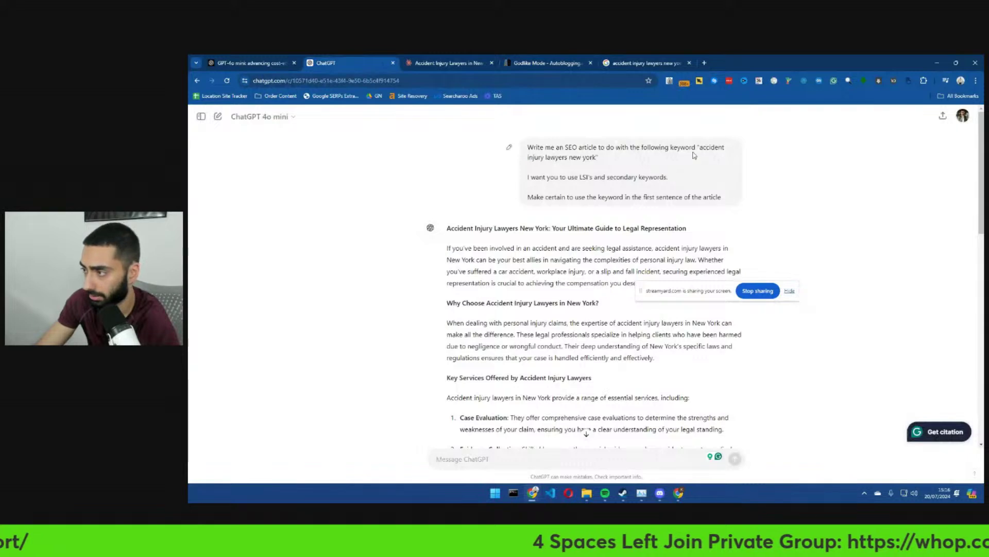
left_click_drag(700, 147, 598, 154)
key("ctrl+c")
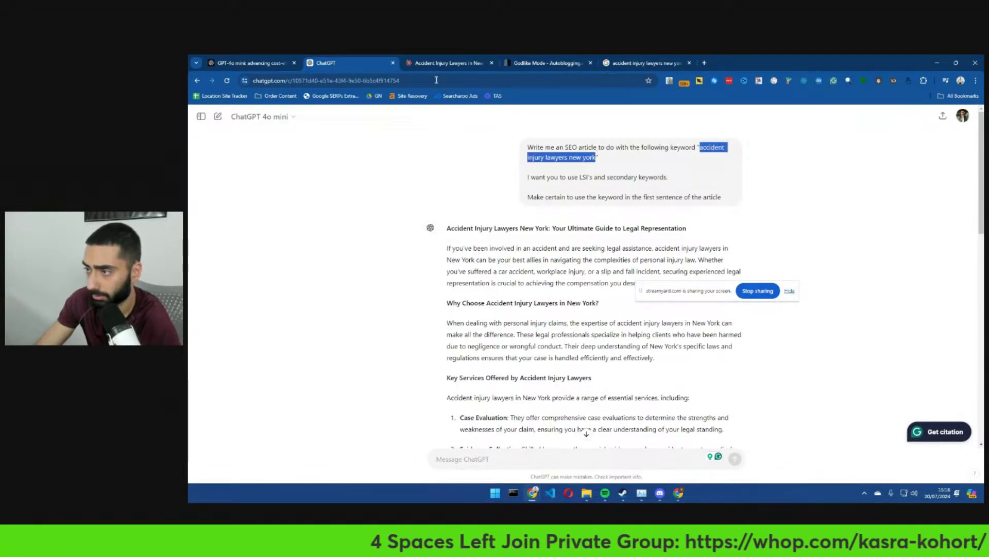
left_click(450, 63)
left_click_drag(553, 59, 454, 63)
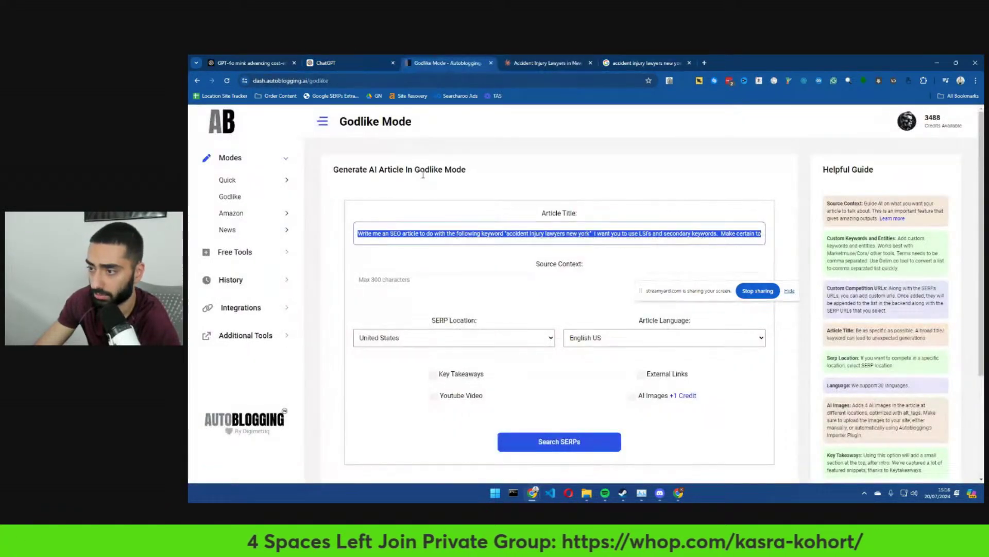
- Replace the Godlike Mode Article Title with 'accident injury lawyers new york'
left_click(408, 238)
key("ctrl+a")
key("ctrl+v")
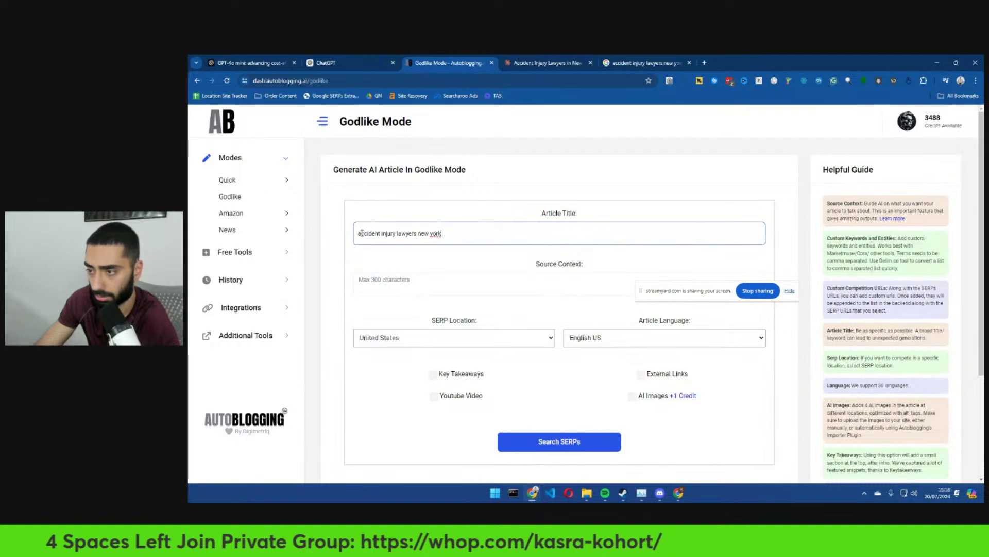
left_click(402, 281)
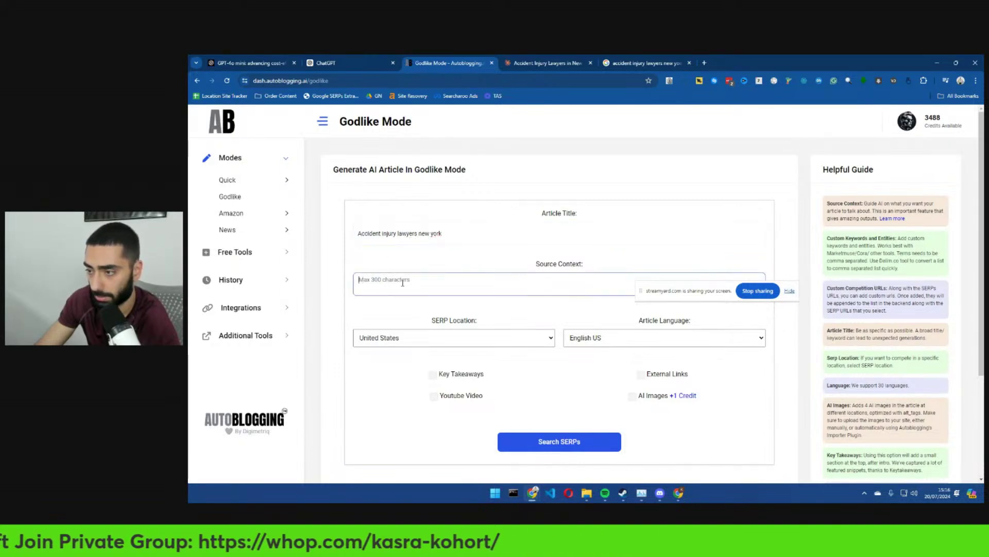
left_click_drag(705, 298, 735, 465)
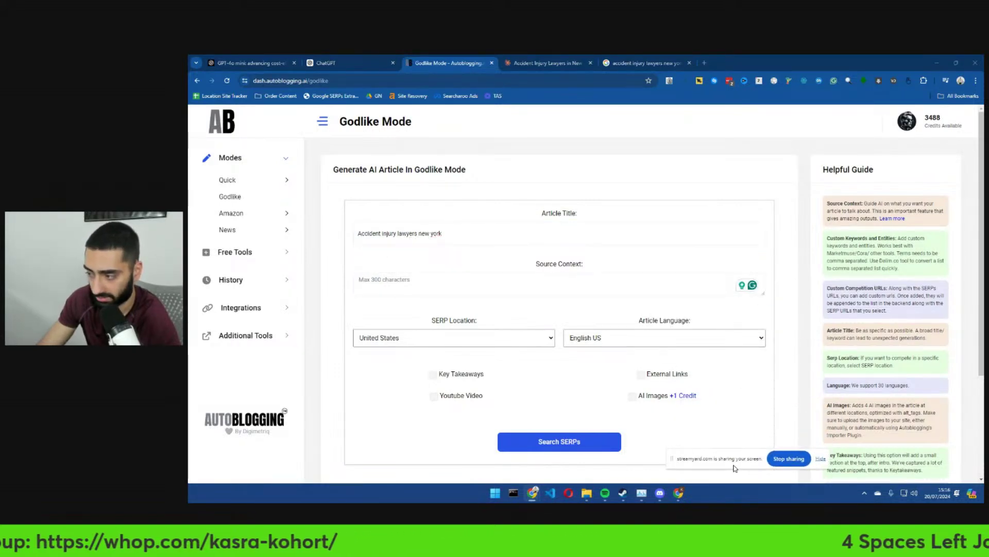
left_click(548, 63)
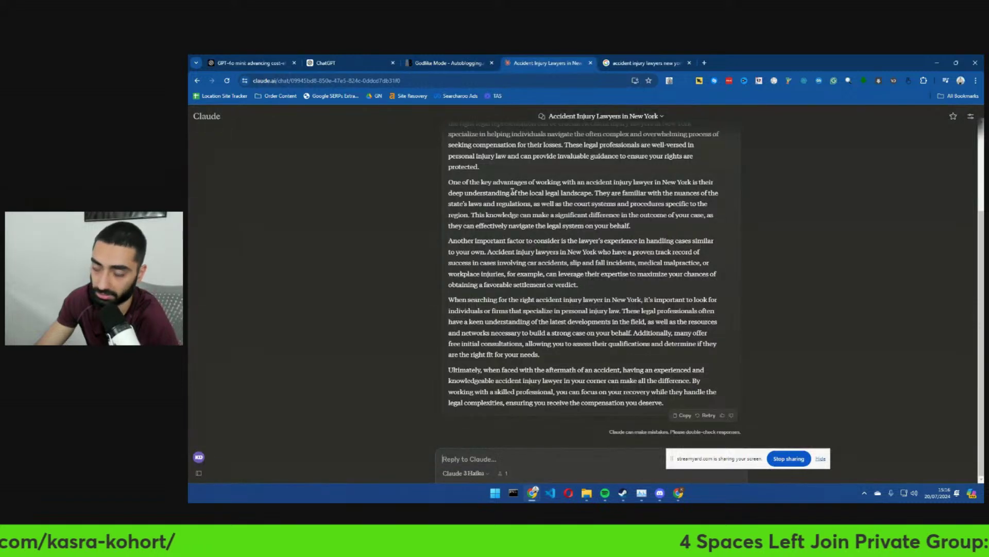
- Flip between the Godlike Mode, Google, Claude and ChatGPT tabs
left_click(424, 59)
left_click(642, 63)
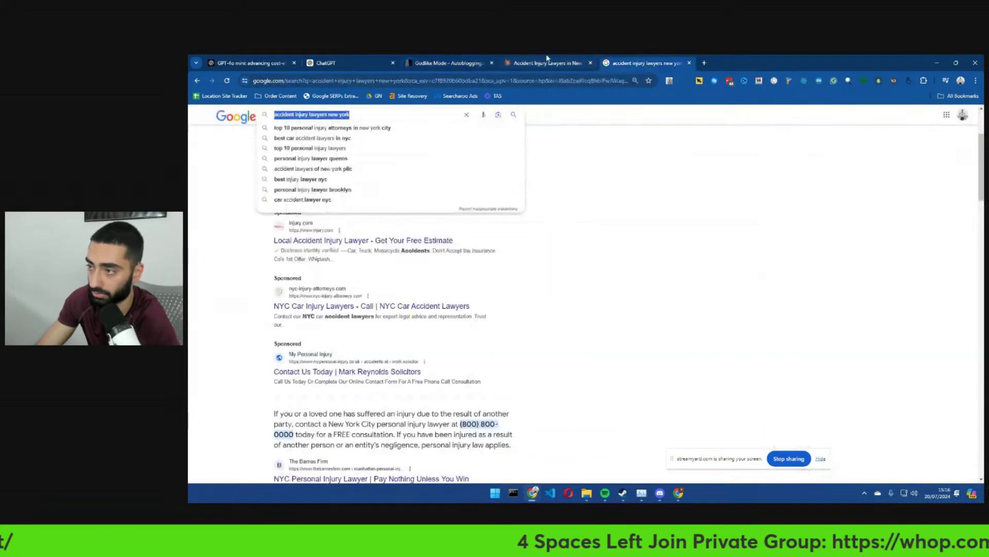
left_click(548, 63)
left_click(366, 61)
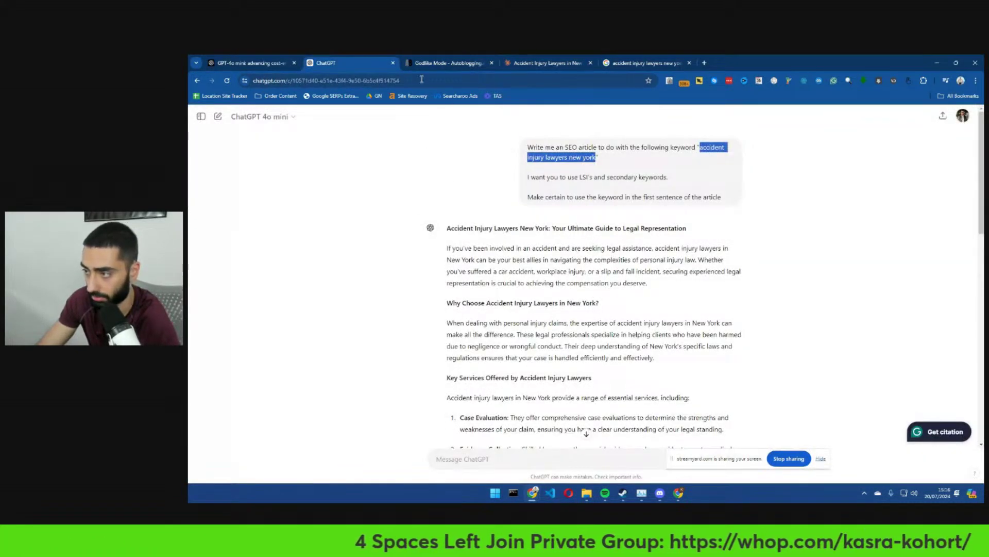
left_click(470, 65)
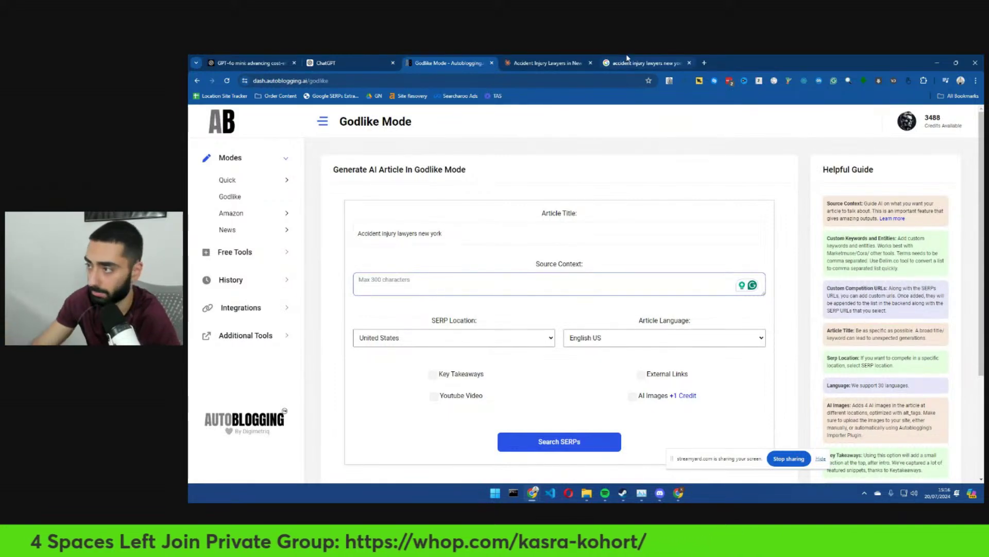
- Open The Barnes Firm's NYC personal injury result from Google in a new tab and view it
left_click(645, 63)
left_click(256, 290)
scroll(256, 290, "down", 3)
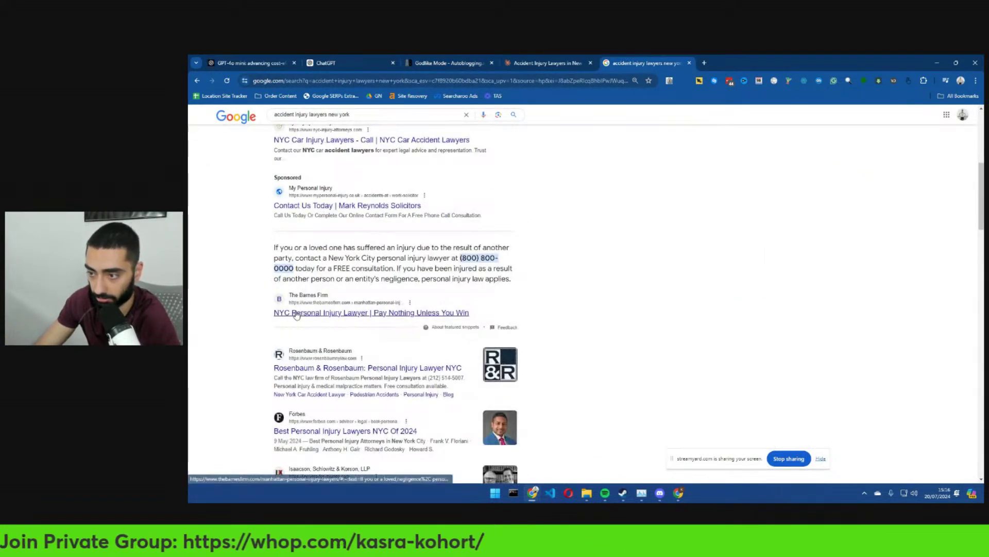
middle_click(340, 313)
left_click(729, 63)
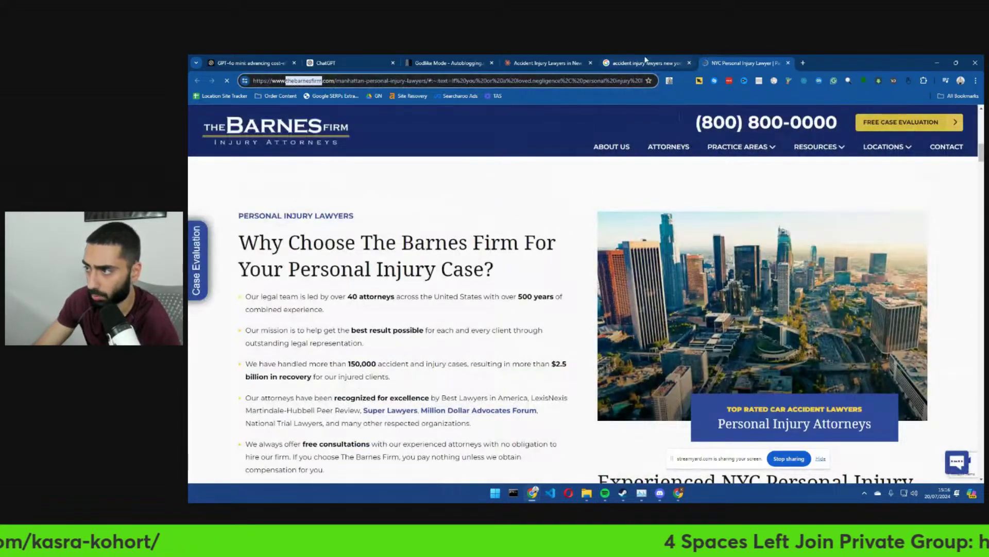
key("ctrl+shift+Tab")
key("ctrl+shift+Tab")
left_click(456, 61)
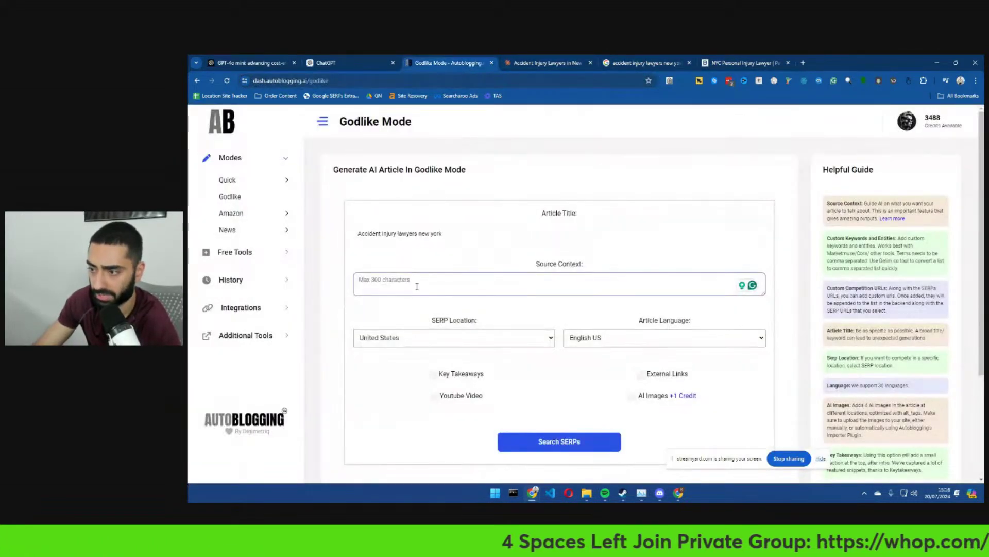
- Enter the Source Context: 'We are a accident law firm based in New York… called "thebarnesfirm'
left_click(417, 286)
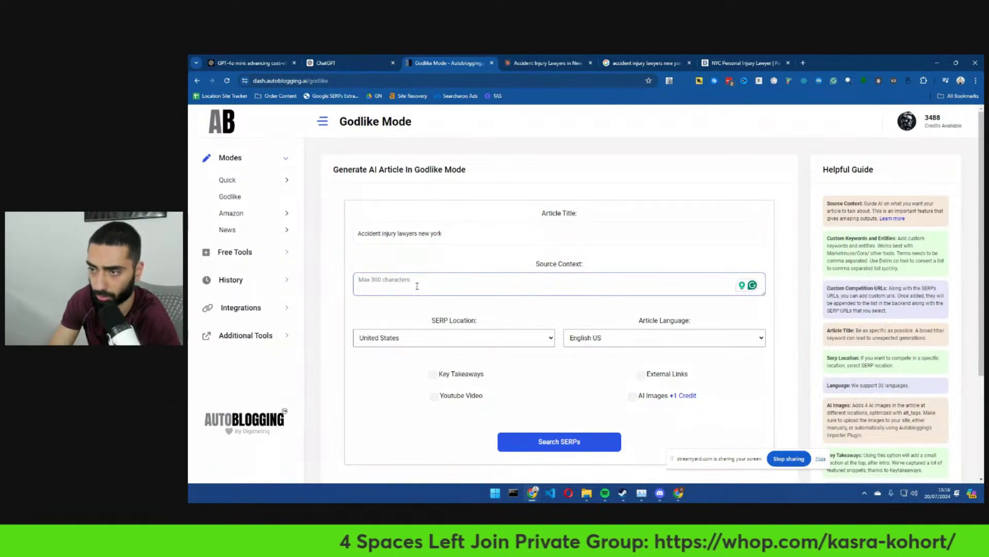
key("alt+Tab")
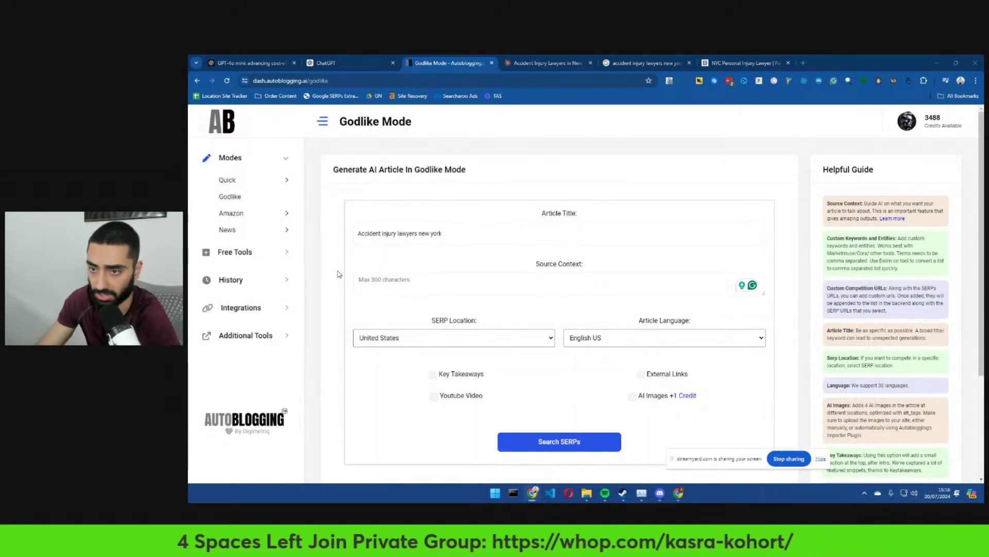
left_click(405, 286)
type("I a")
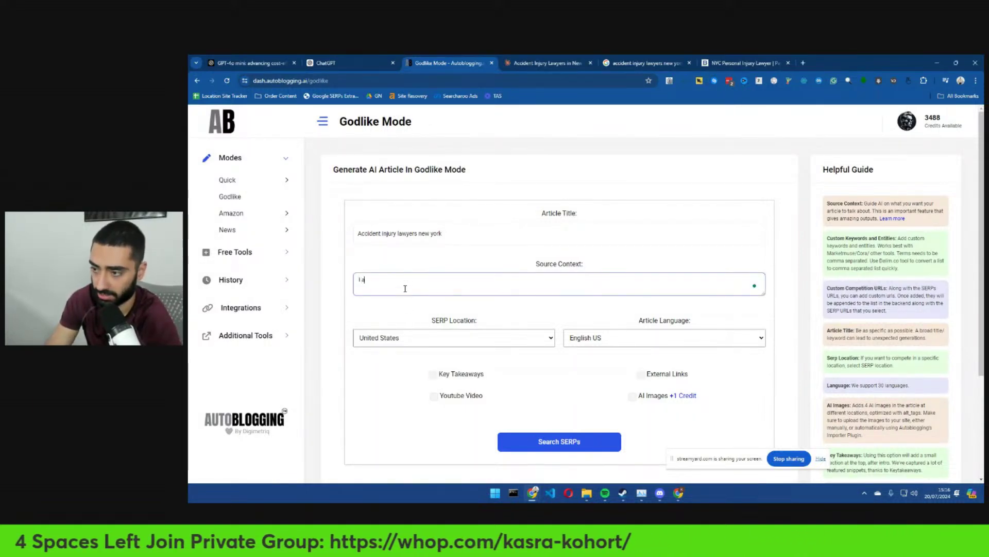
type("m the")
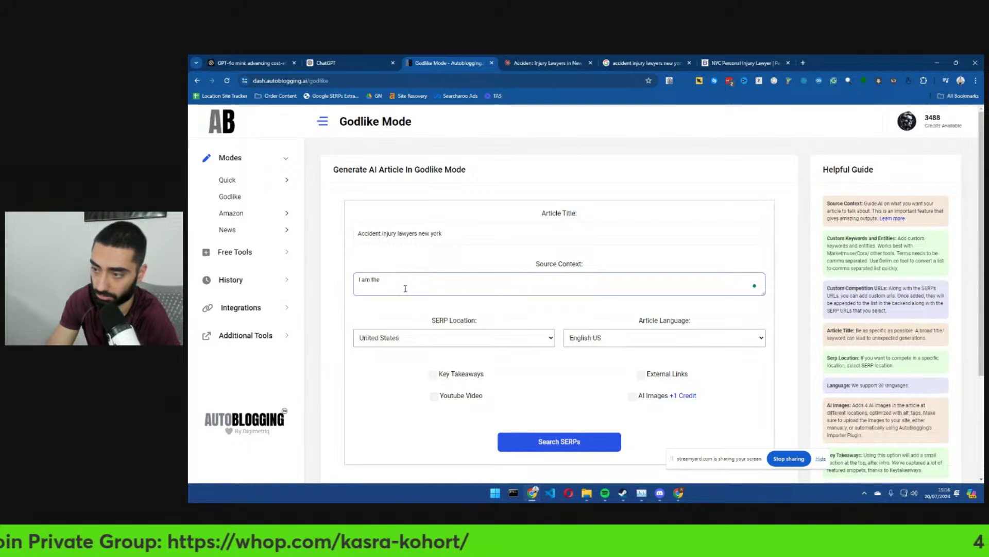
key("ctrl+a")
key("BackSpace")
type("We ar")
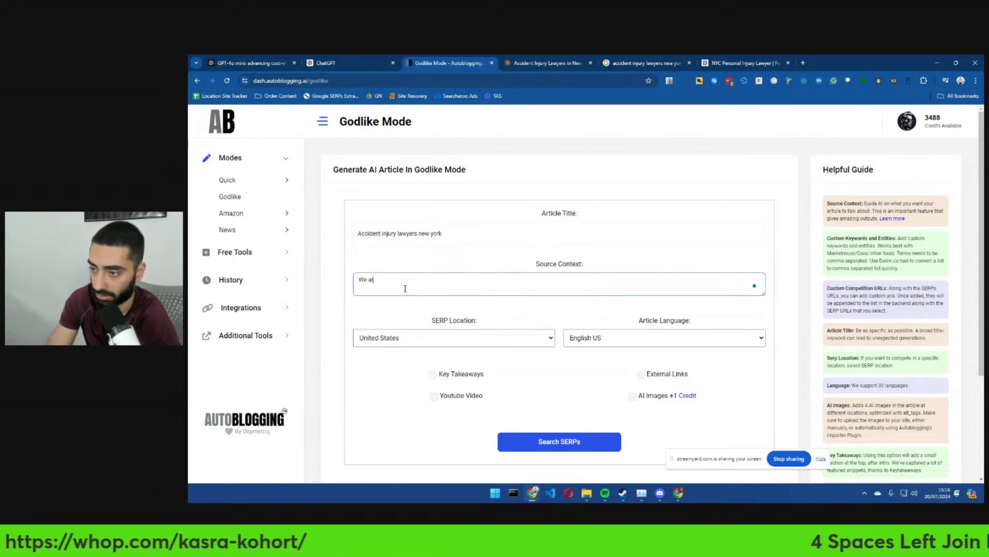
type("e a accident")
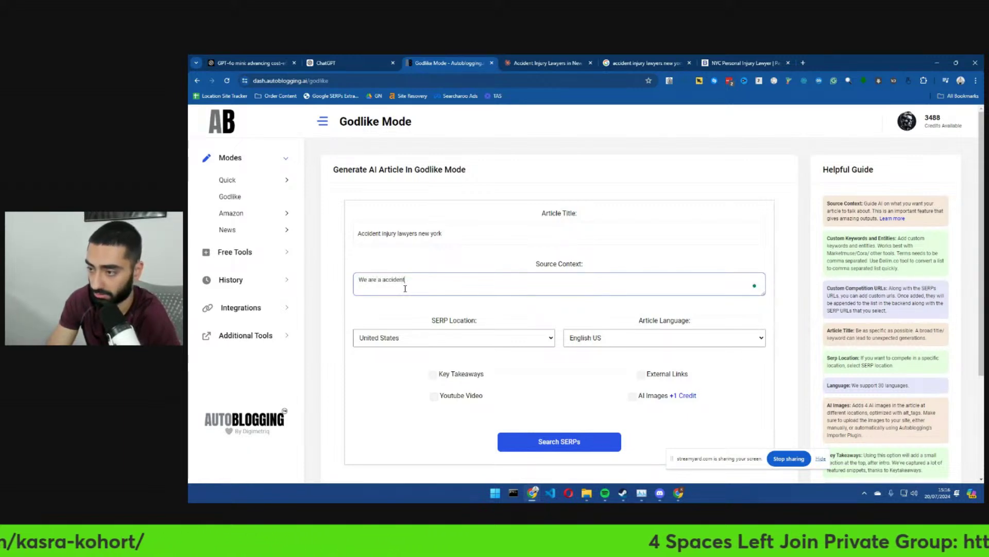
type(" law firm")
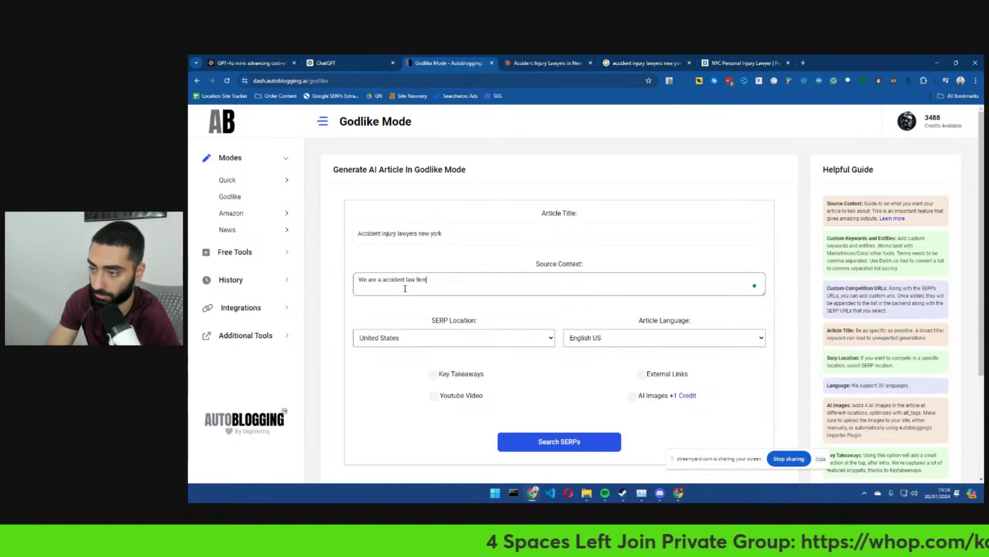
type(" based in New")
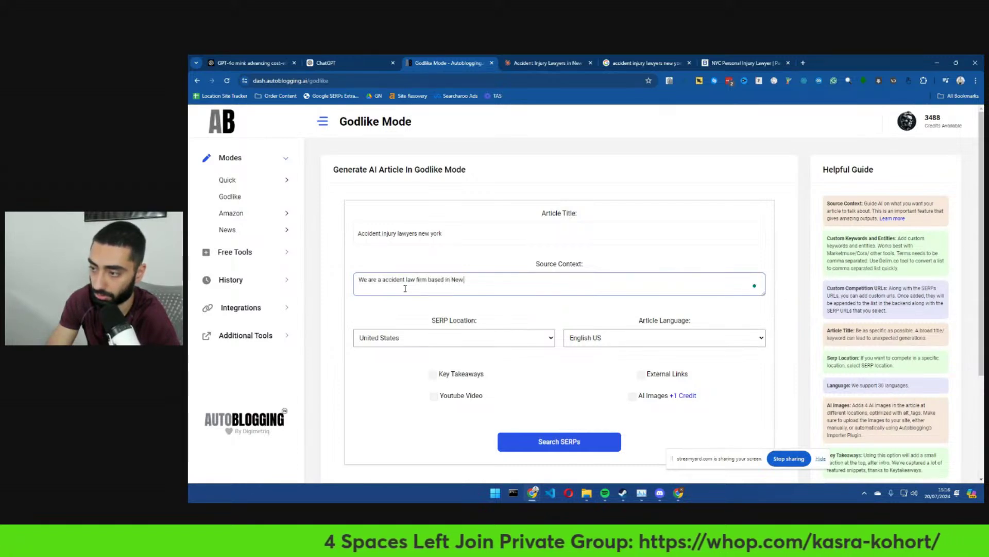
type(" York")
type(" cur")
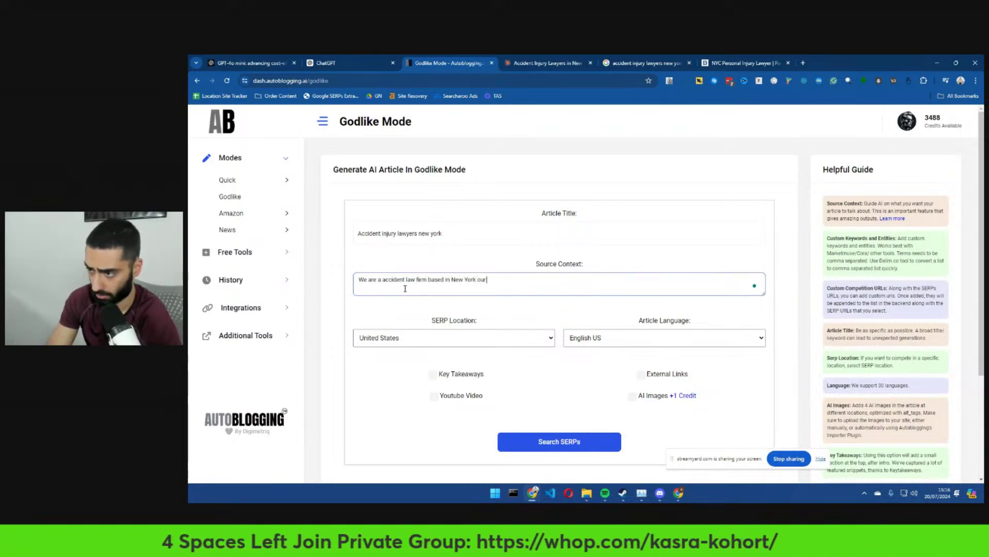
type(" law firm is calle")
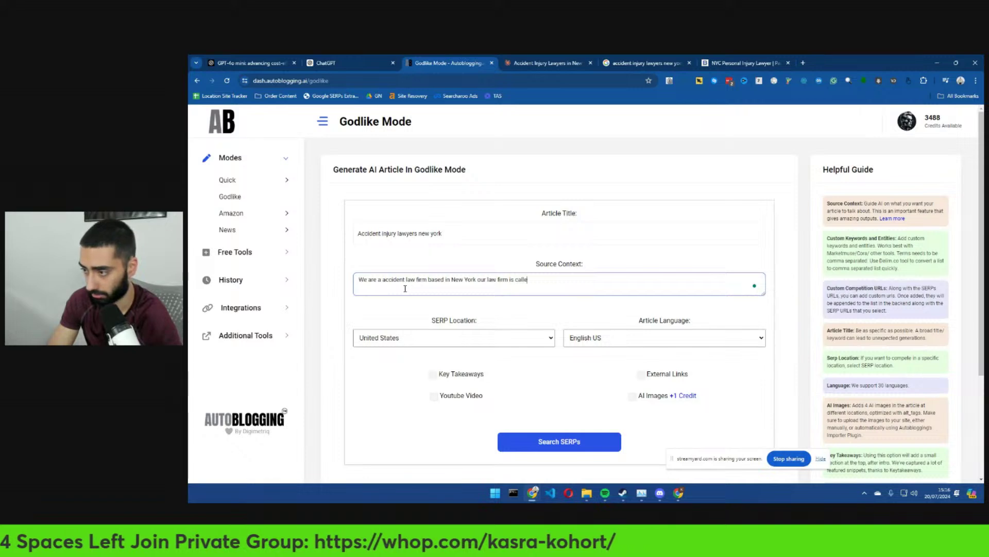
type("d \"thebarnesfirm")
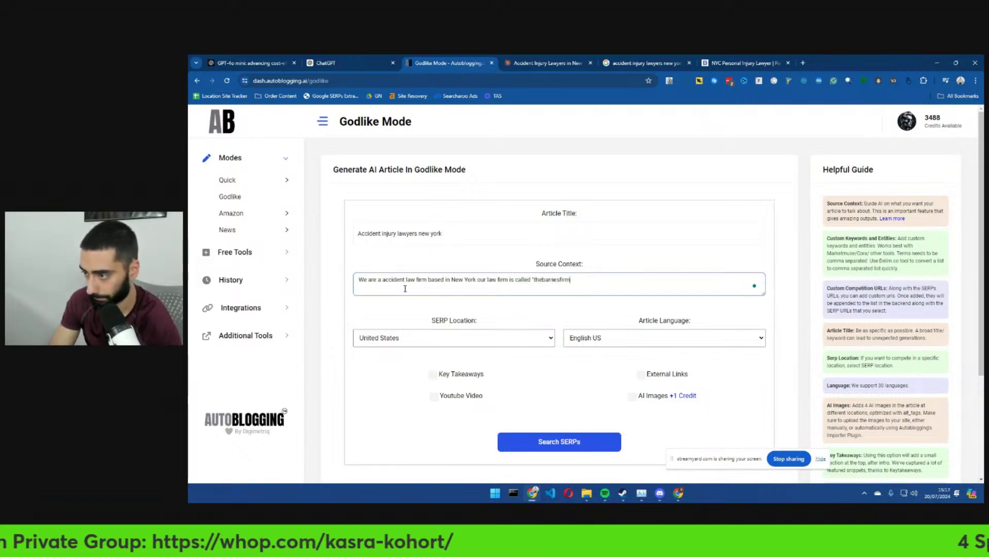
- Accept Grammarly's split of 'thebarnesfirm' into separate words and check the Barnes Firm site for details
key("ctrl+shift+Tab")
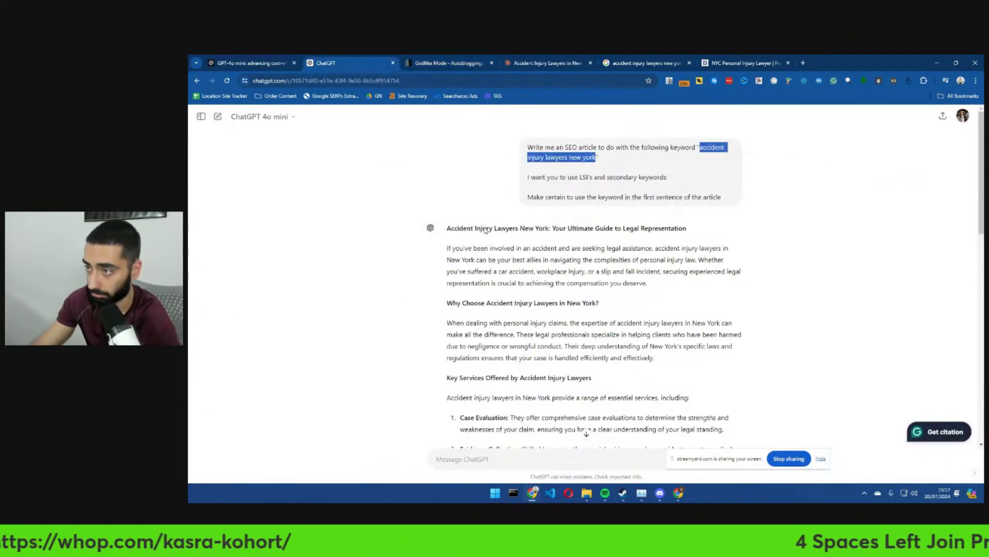
key("ctrl+Tab")
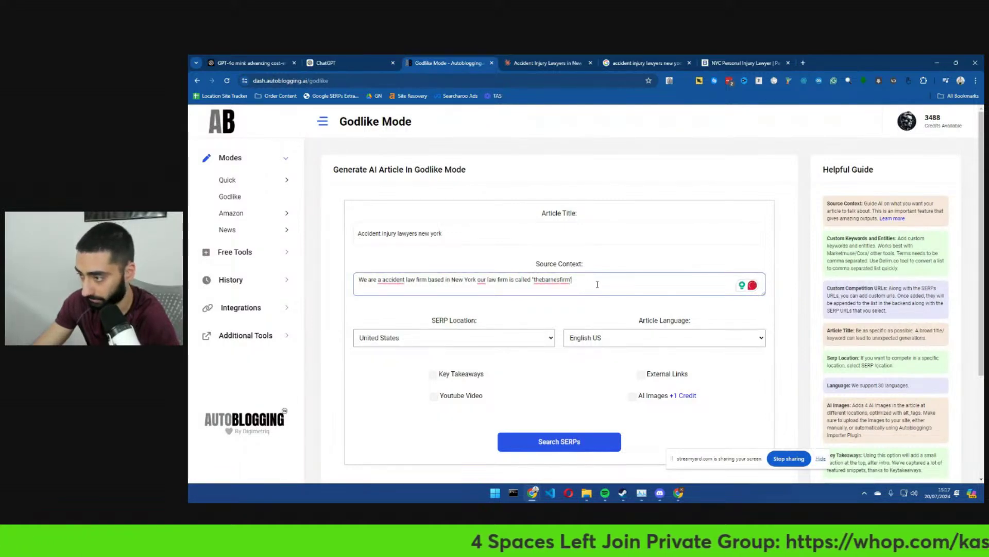
left_click(543, 280)
left_click(560, 280)
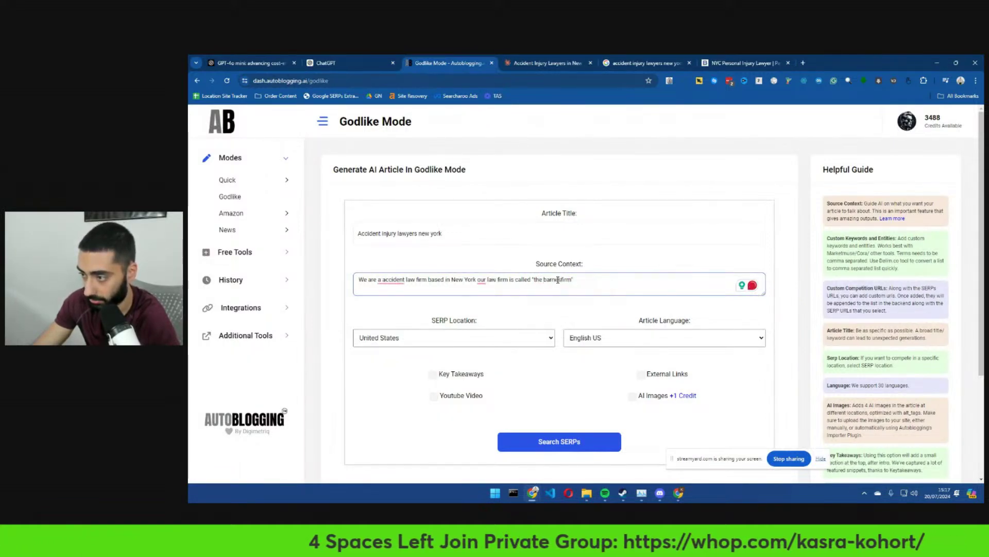
left_click(644, 63)
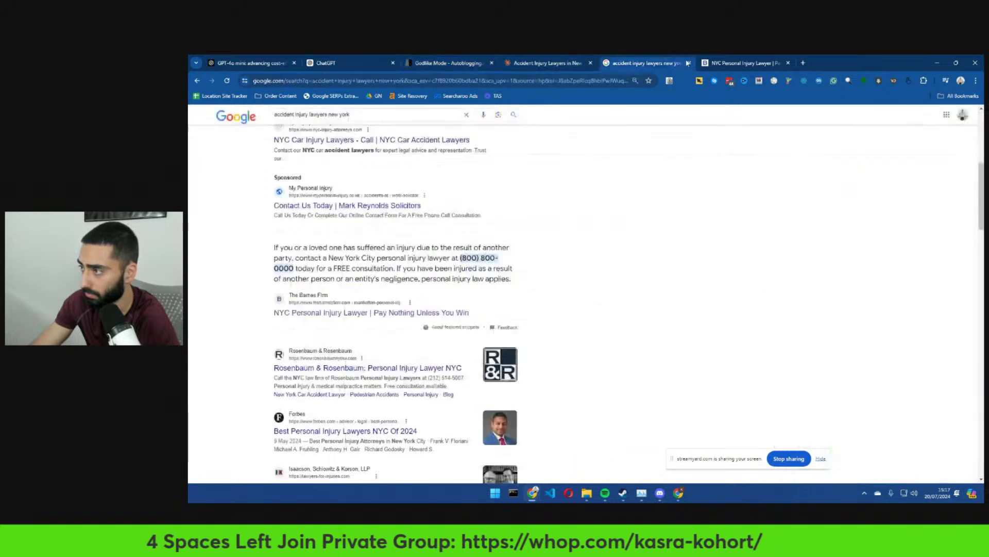
left_click_drag(742, 63, 546, 63)
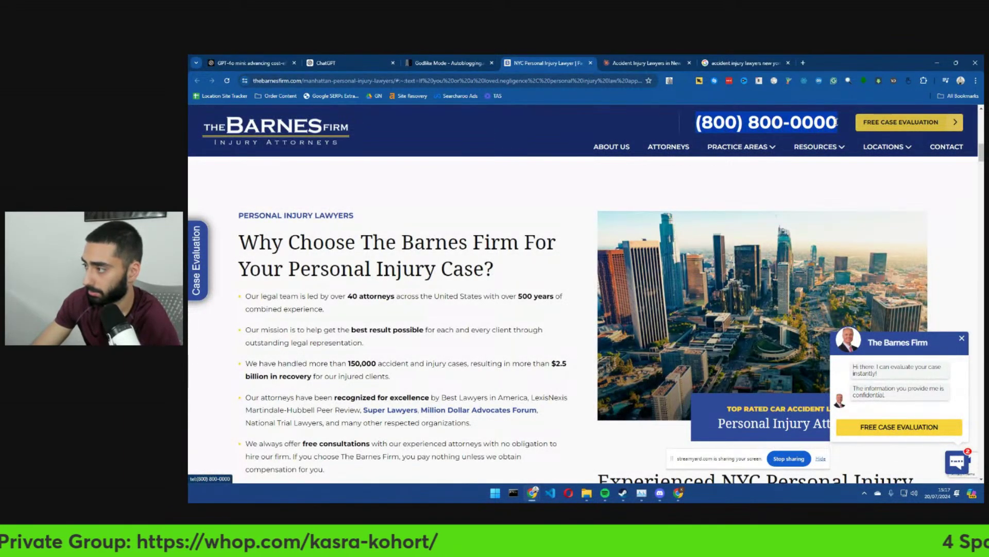
left_click(445, 61)
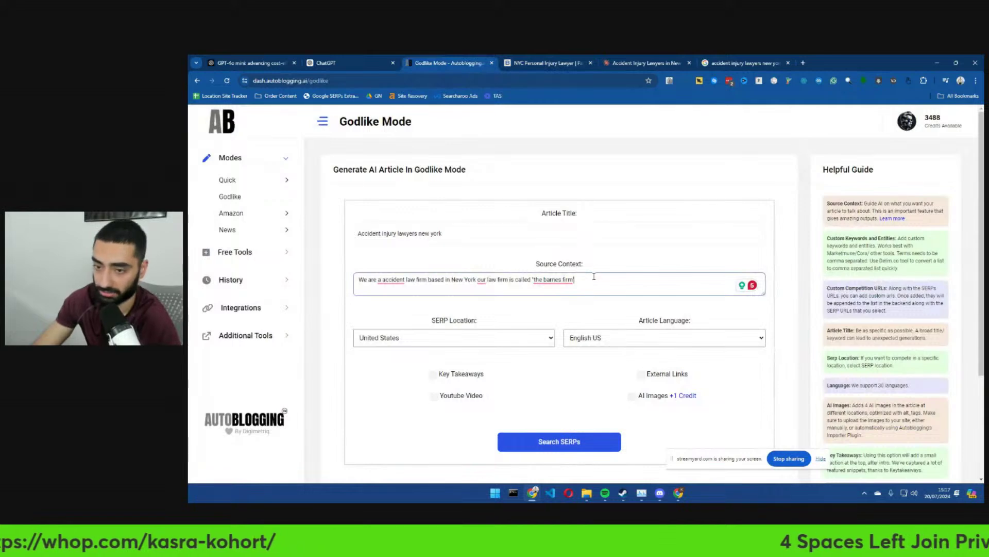
- Add a call to action to fill in the form or phone the firm's number, plus 'Make the article informative'
type("' I wan")
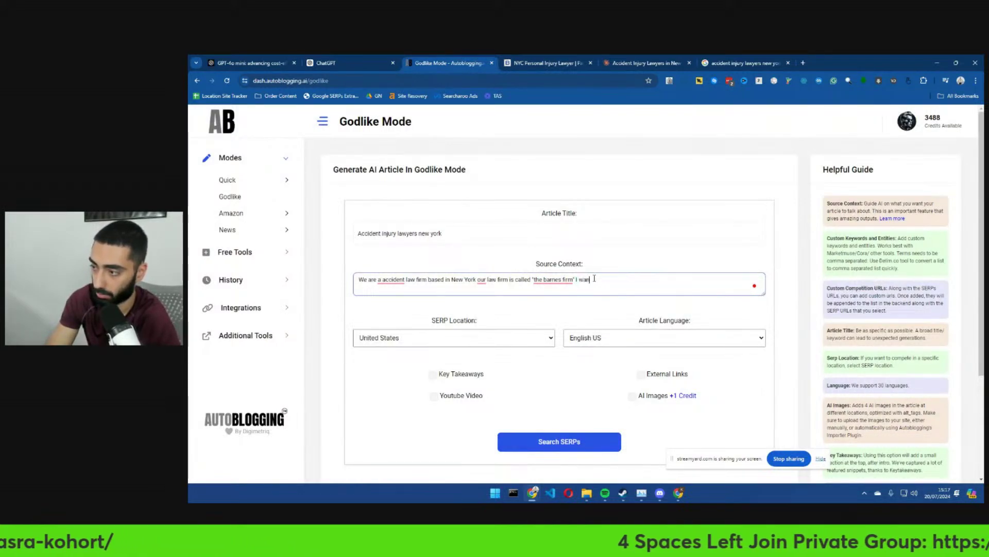
type("t people to fil")
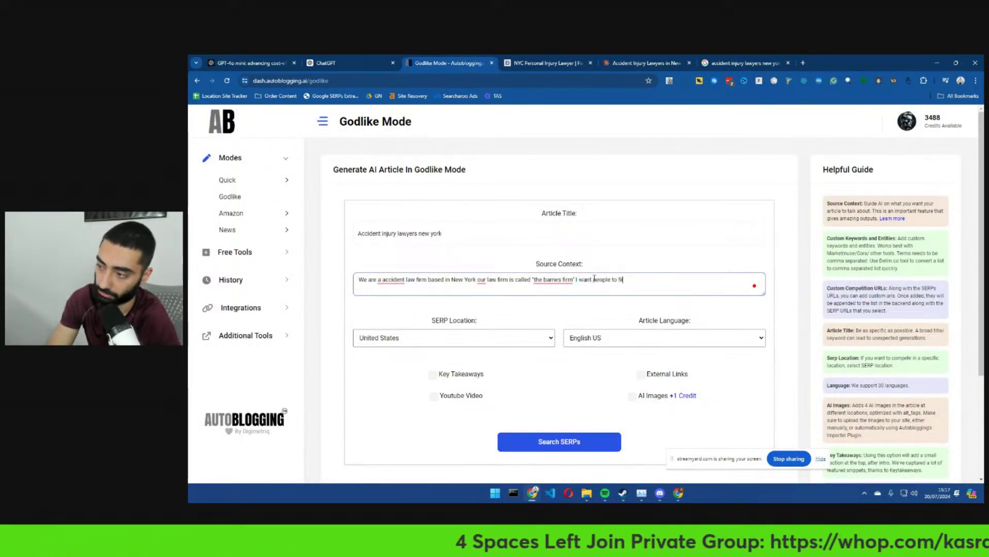
type("l in the fo")
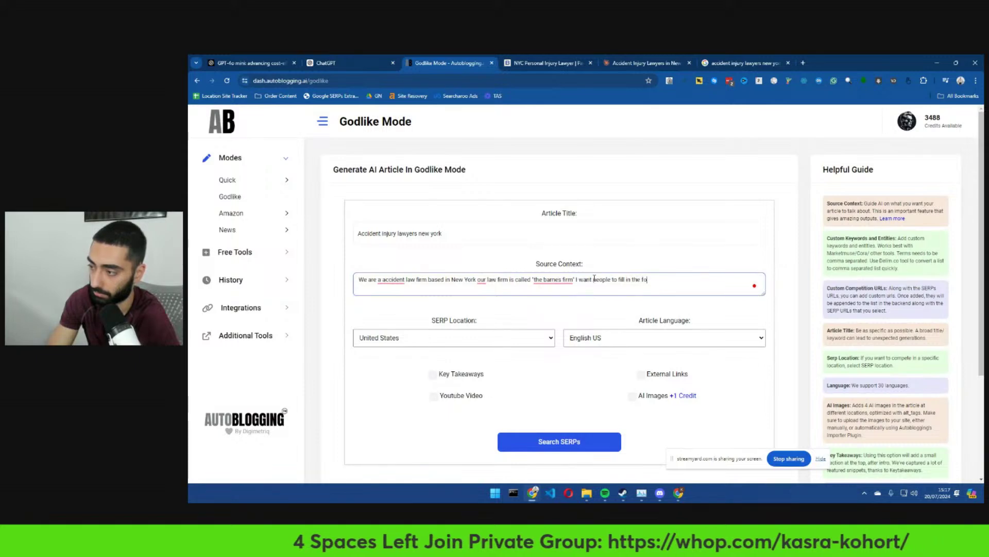
type("rm or ")
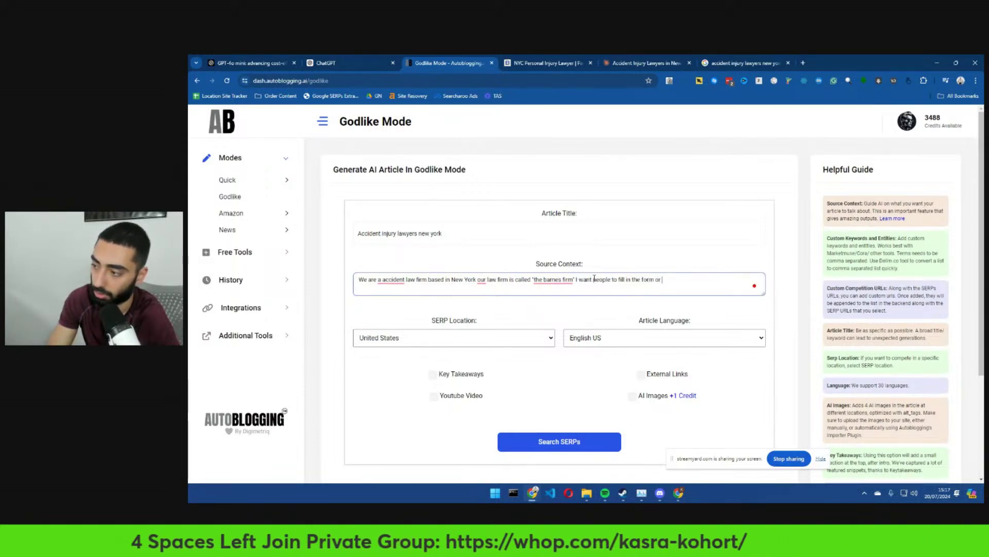
type("pho")
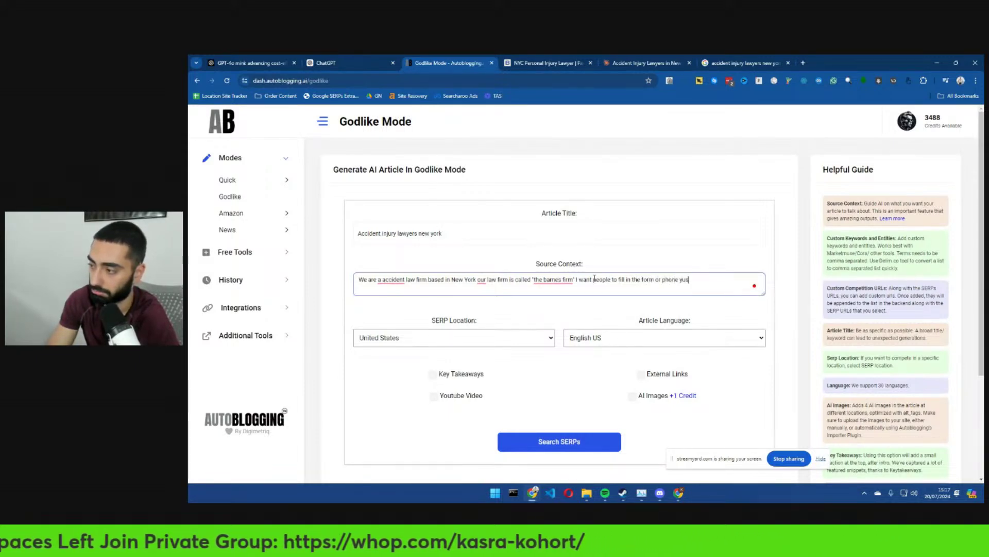
type("ne us a")
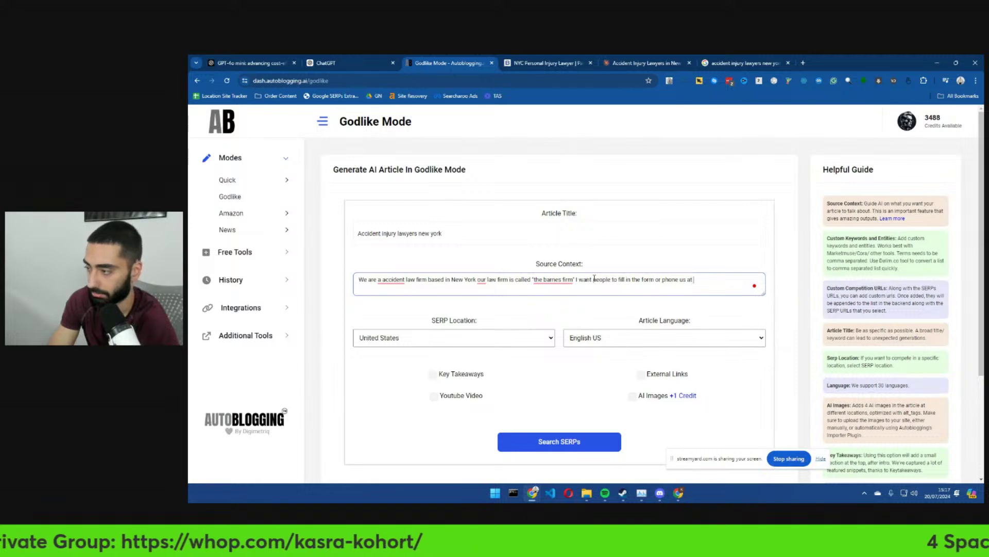
type("t")
type("(800) 800-0000")
type(". M")
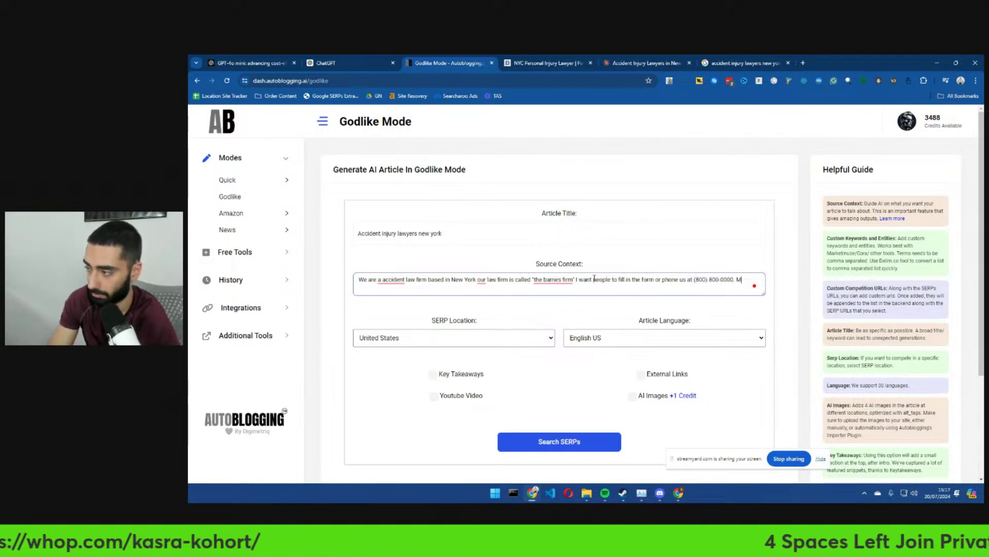
type("ake the a")
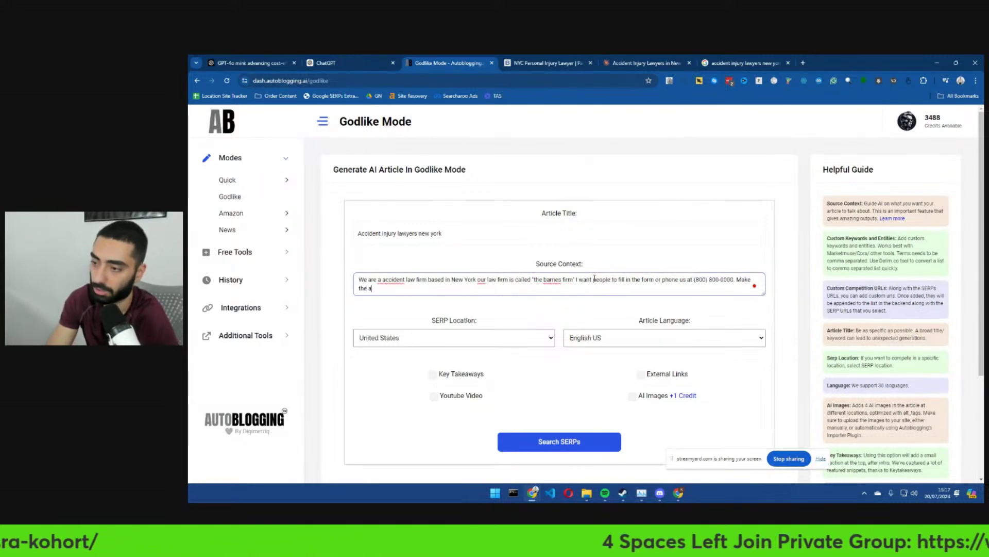
type("rticle")
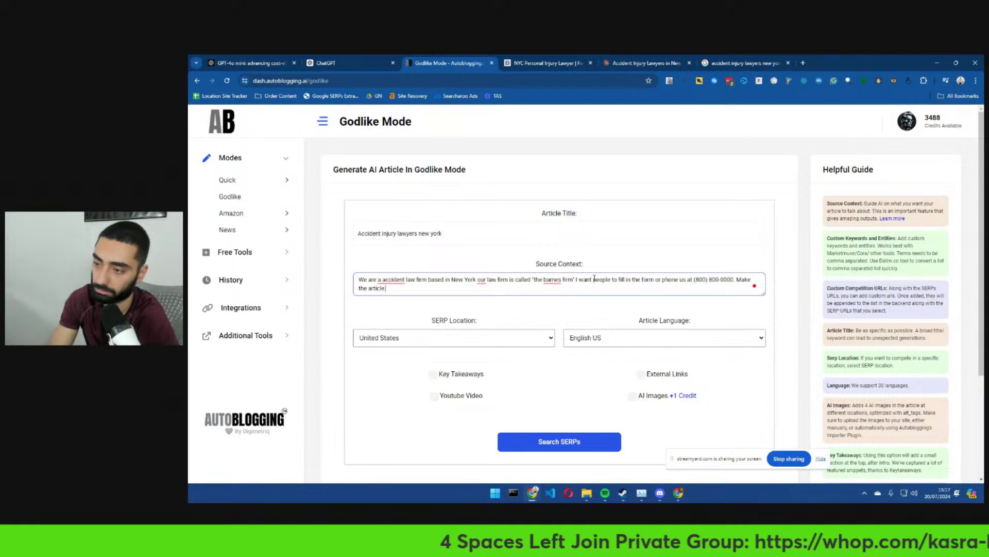
type(" informative.")
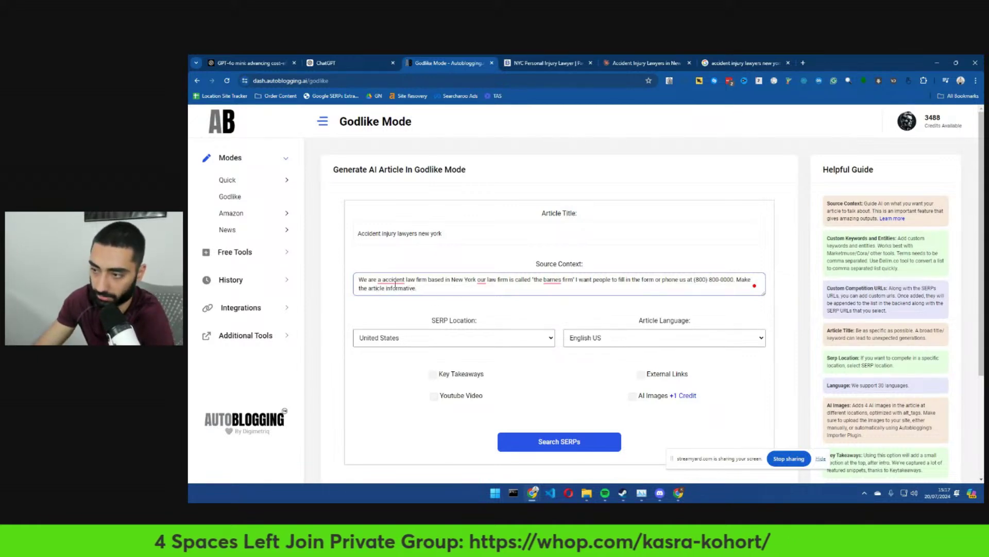
- Accept the grammar fixes, remove the stray apostrophe, and start Search SERPs
mouse_move(384, 281)
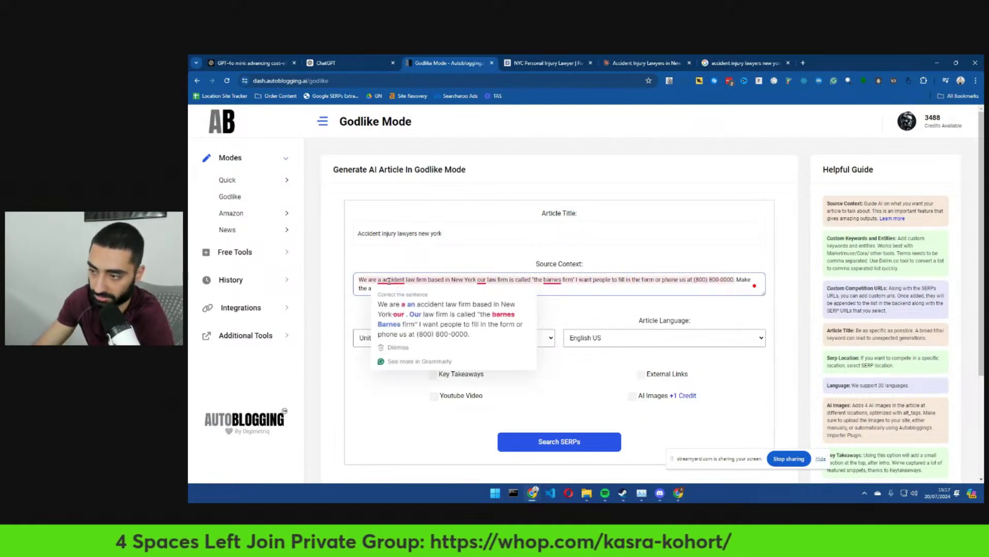
left_click(429, 311)
left_click_drag(392, 280, 493, 280)
left_click(491, 279)
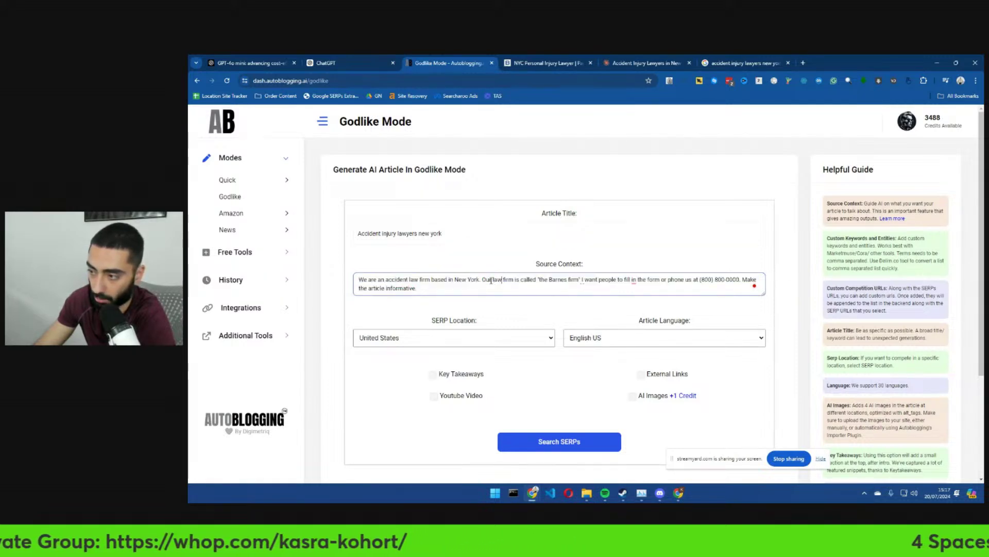
mouse_move(580, 282)
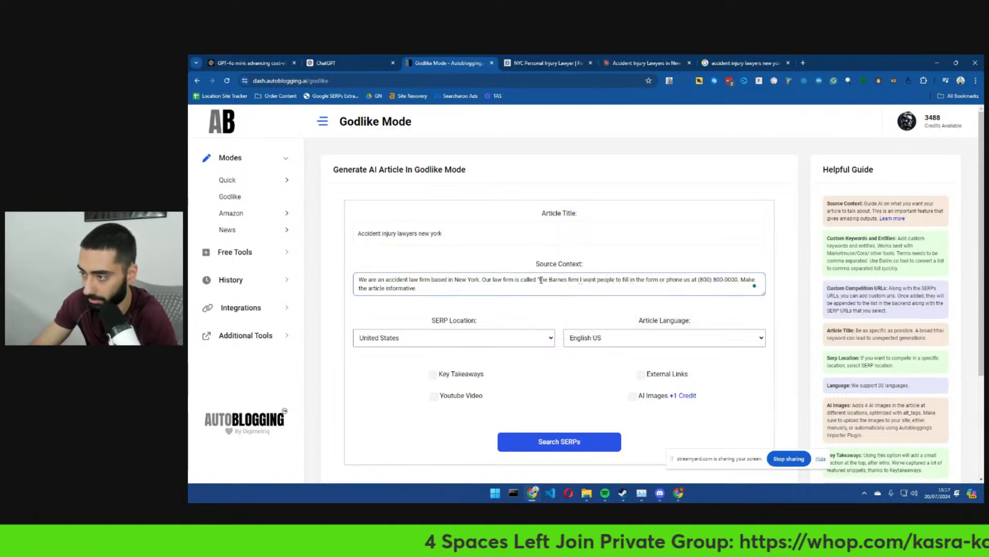
key("BackSpace")
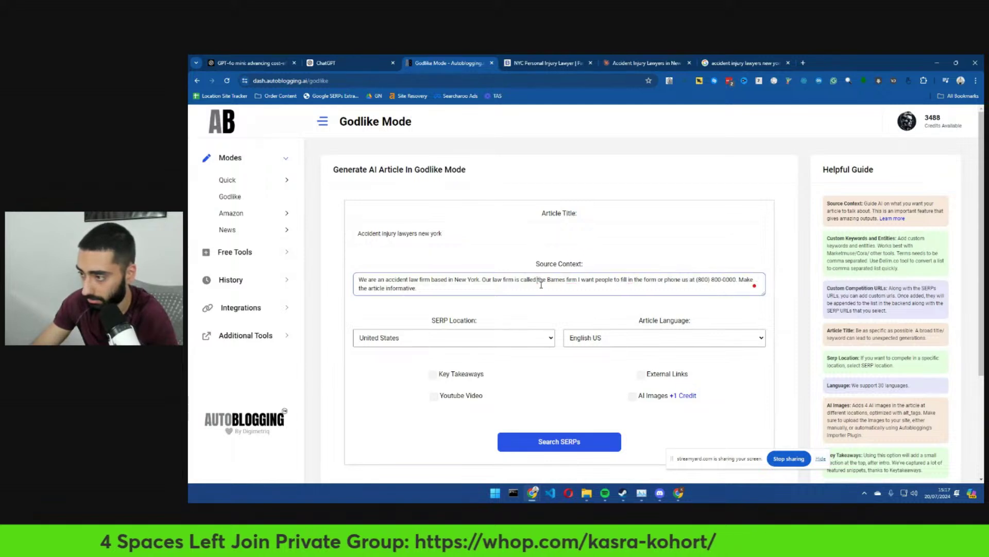
left_click(593, 306)
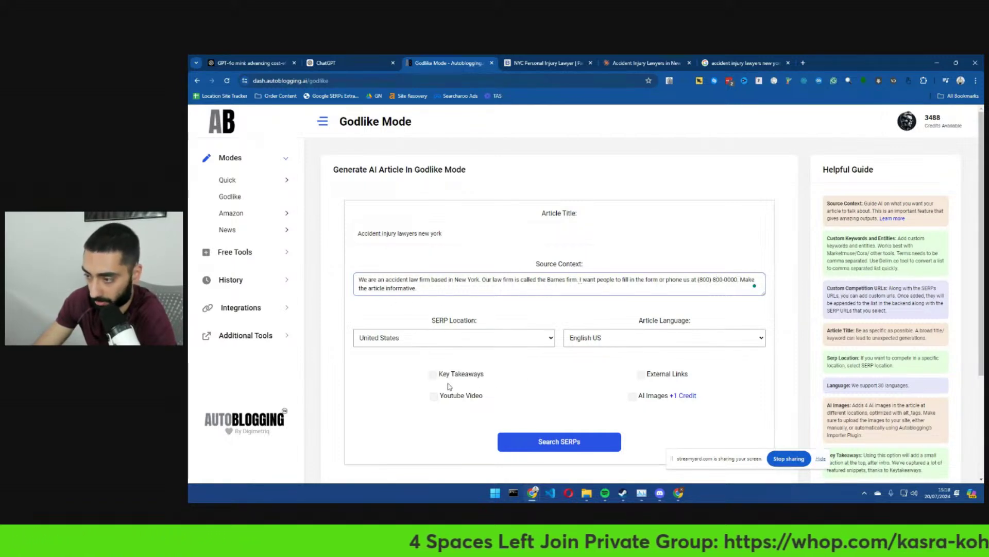
left_click(606, 445)
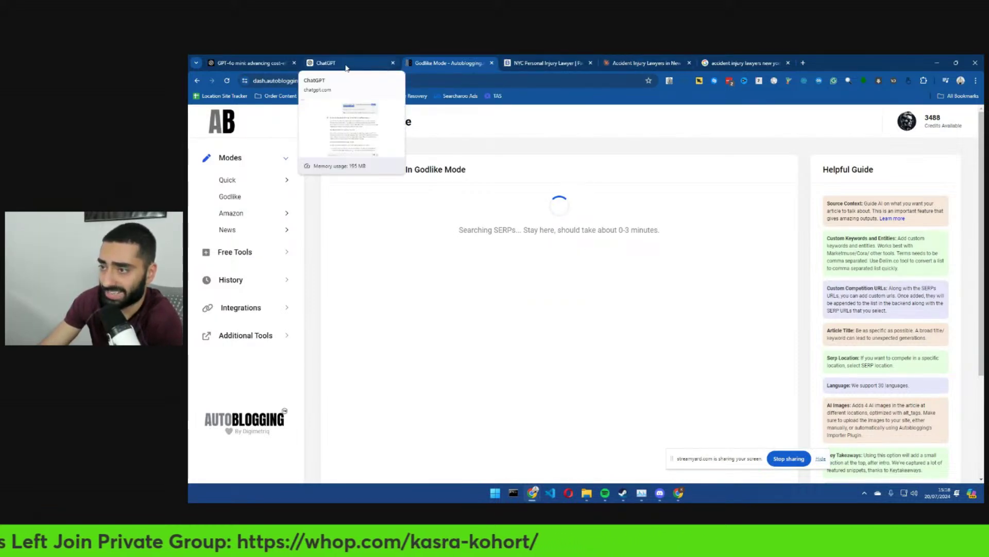
- Move the ChatGPT tab beside the Godlike Mode tab and view its article while the SERPs load
left_click_drag(342, 62, 433, 57)
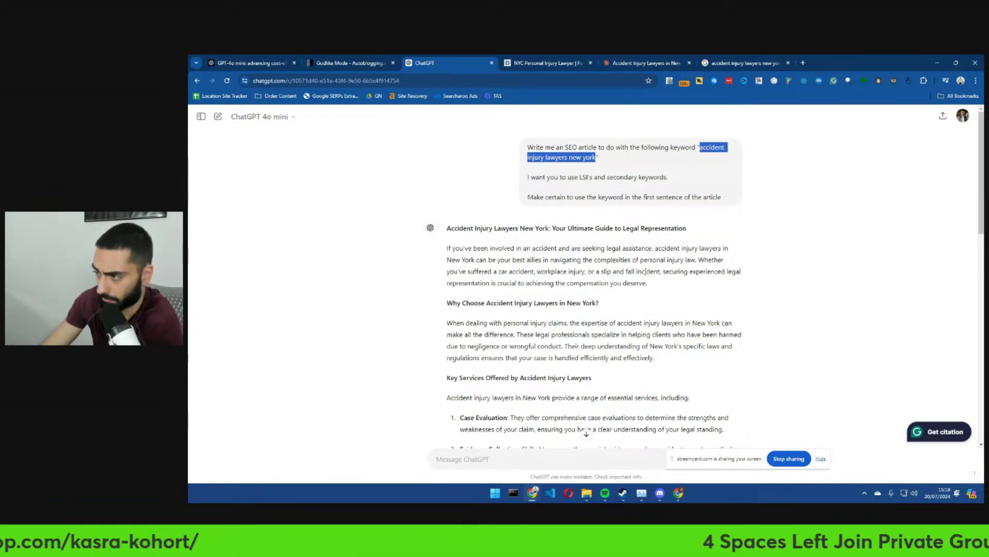
- Review ChatGPT's article headings: Benefits of Hiring Local Lawyers, Secondary Keywords, What to Look for
scroll(690, 274, "down", 2)
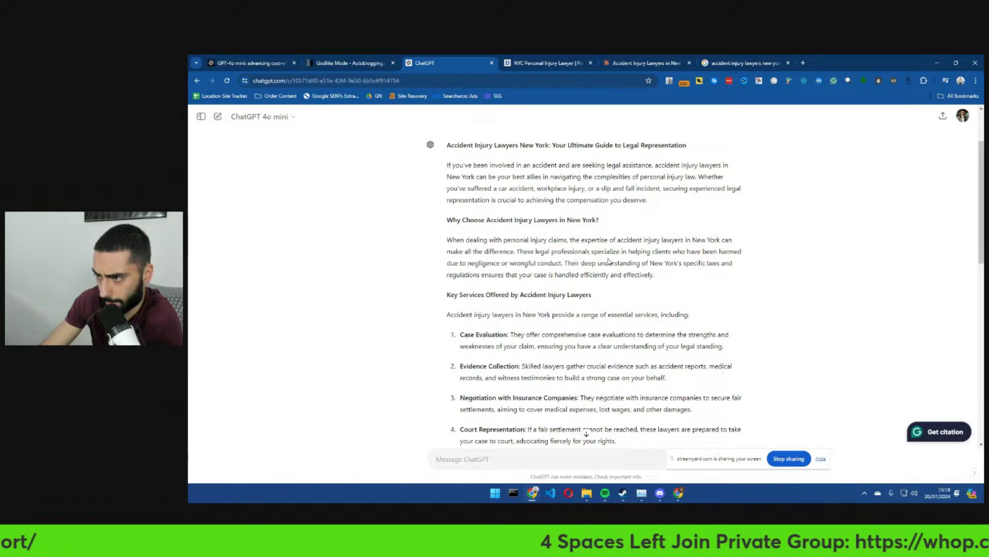
scroll(609, 261, "down", 6)
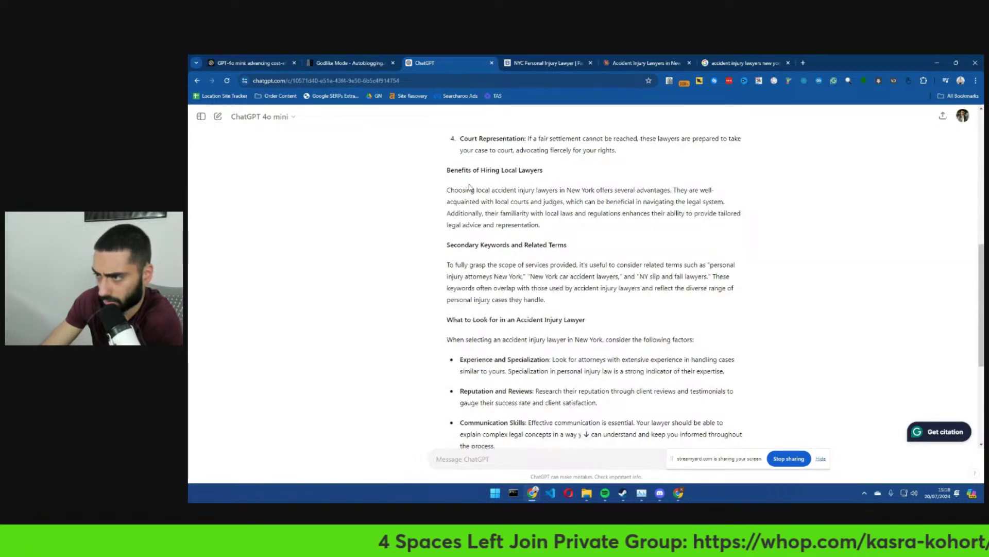
left_click_drag(457, 170, 539, 170)
mouse_move(457, 245)
left_mouse_down()
mouse_move(566, 244)
mouse_move(446, 250)
left_mouse_up()
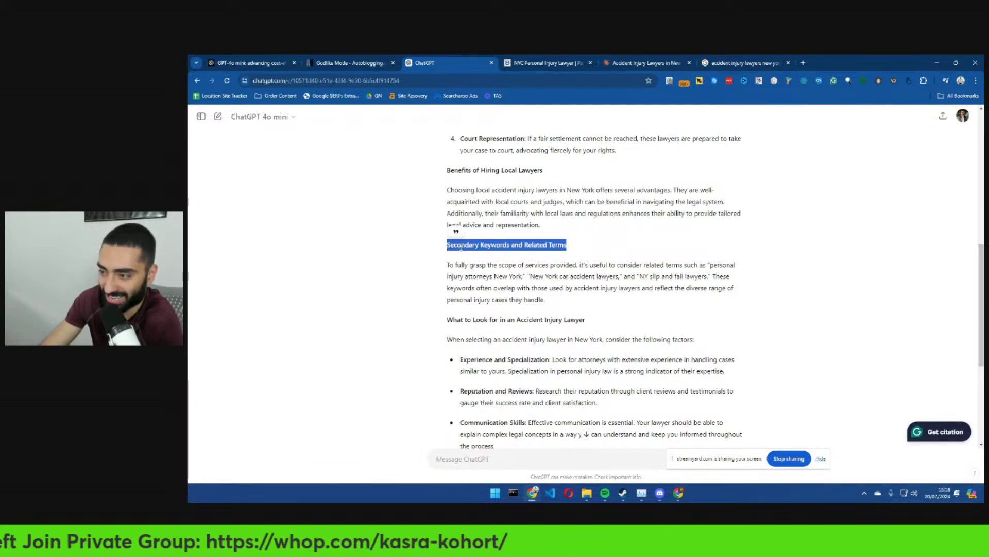
double_click(461, 246)
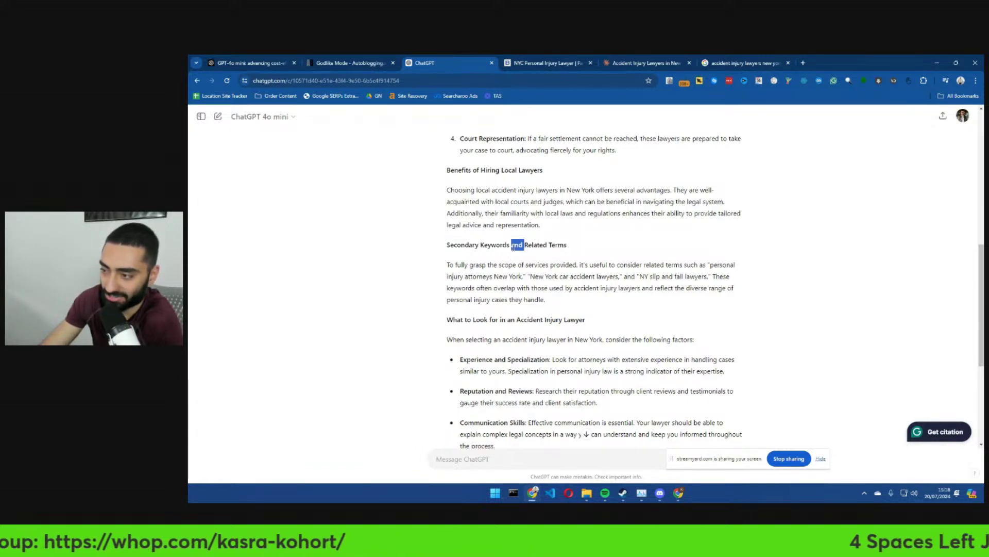
triple_click(516, 247)
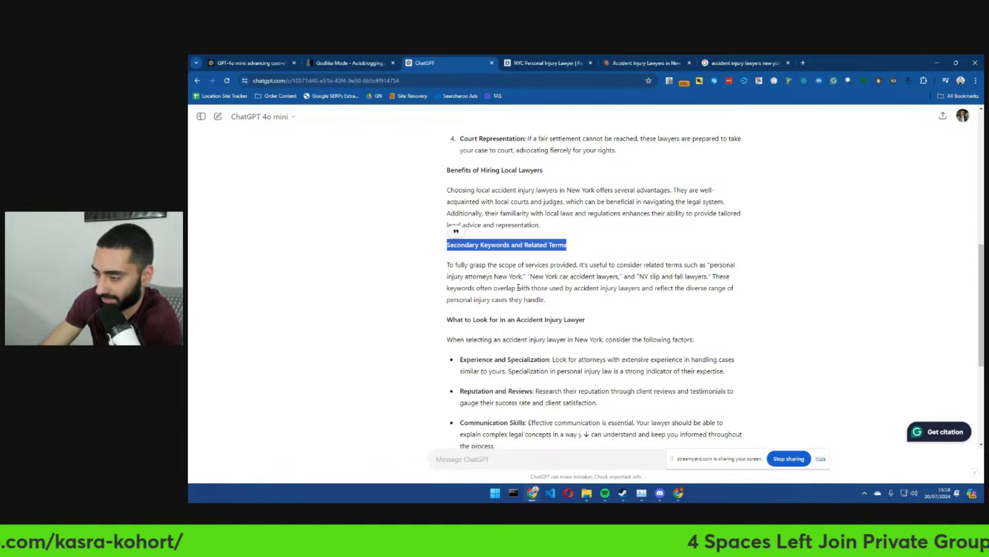
left_click_drag(453, 319, 570, 319)
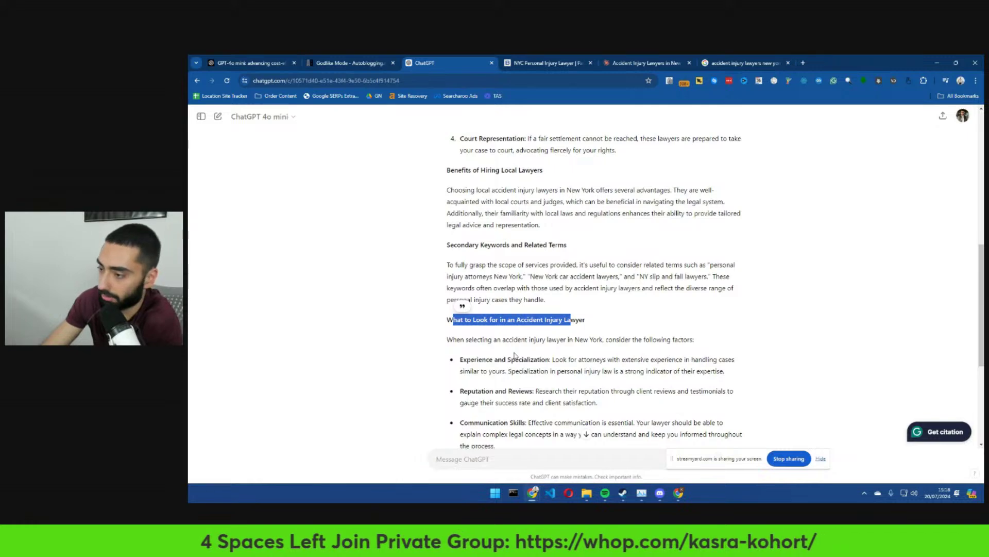
left_click_drag(478, 359, 512, 349)
scroll(480, 358, "down", 1)
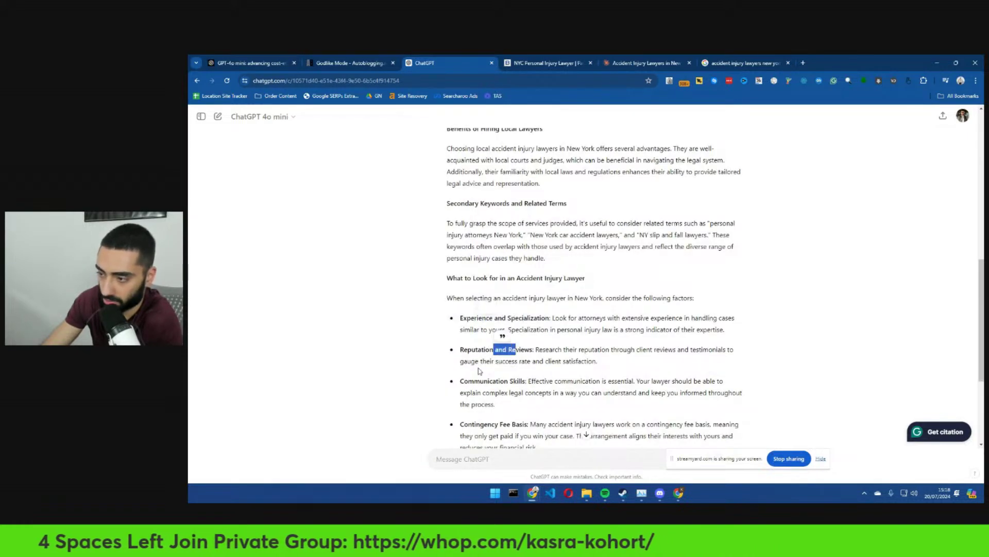
left_click_drag(467, 381, 513, 381)
scroll(494, 361, "down", 2)
left_click_drag(472, 341, 528, 351)
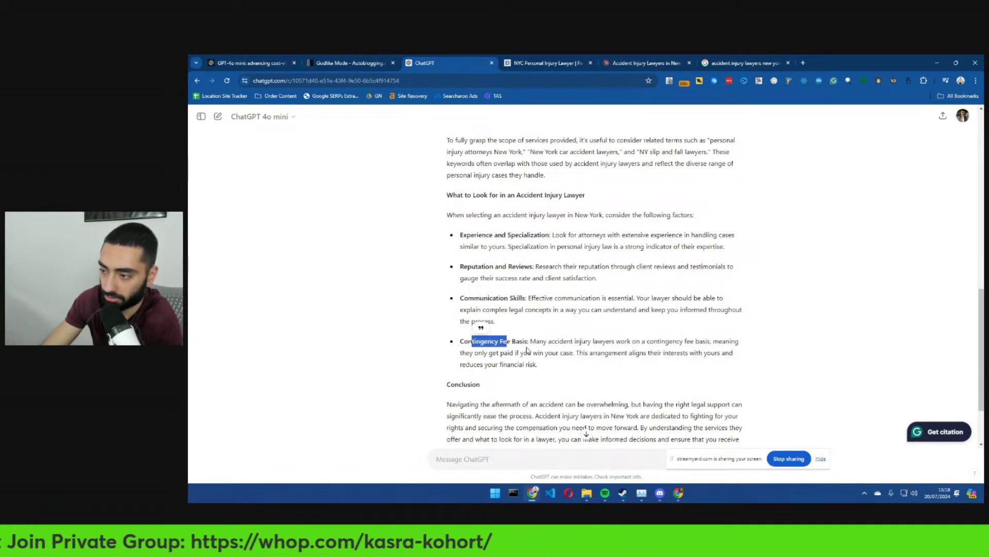
scroll(528, 351, "down", 1)
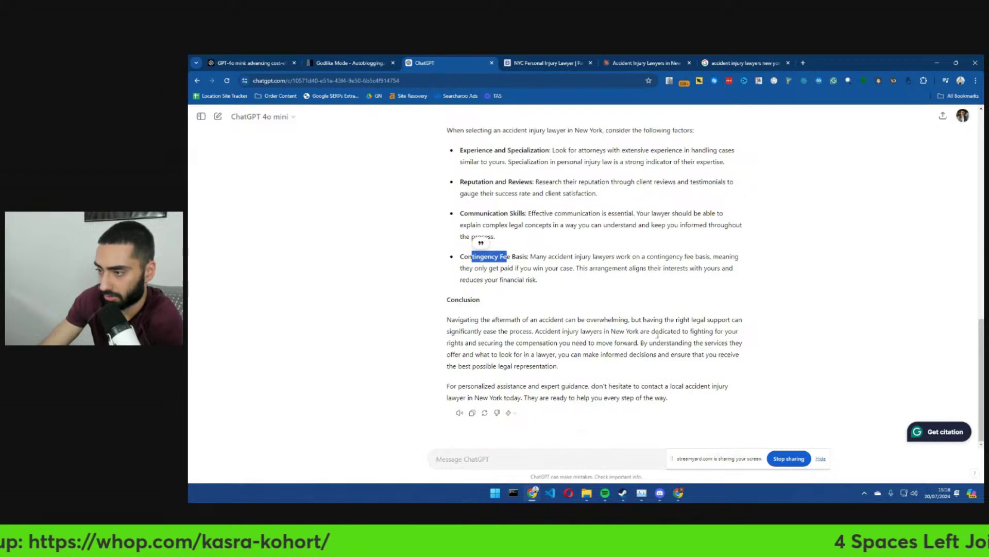
scroll(646, 340, "up", 7)
scroll(646, 341, "up", 4)
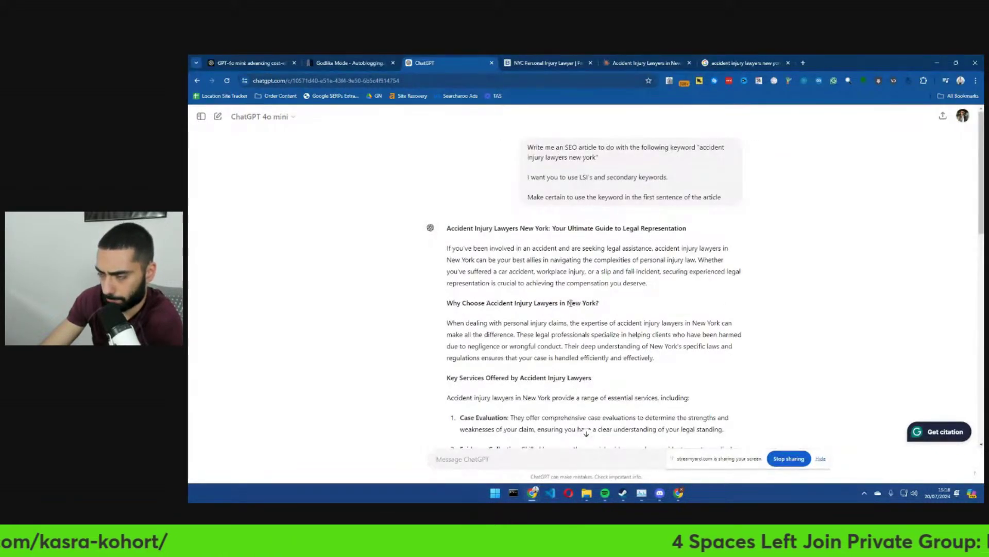
left_click_drag(455, 238, 708, 401)
scroll(662, 357, "down", 6)
scroll(658, 351, "down", 5)
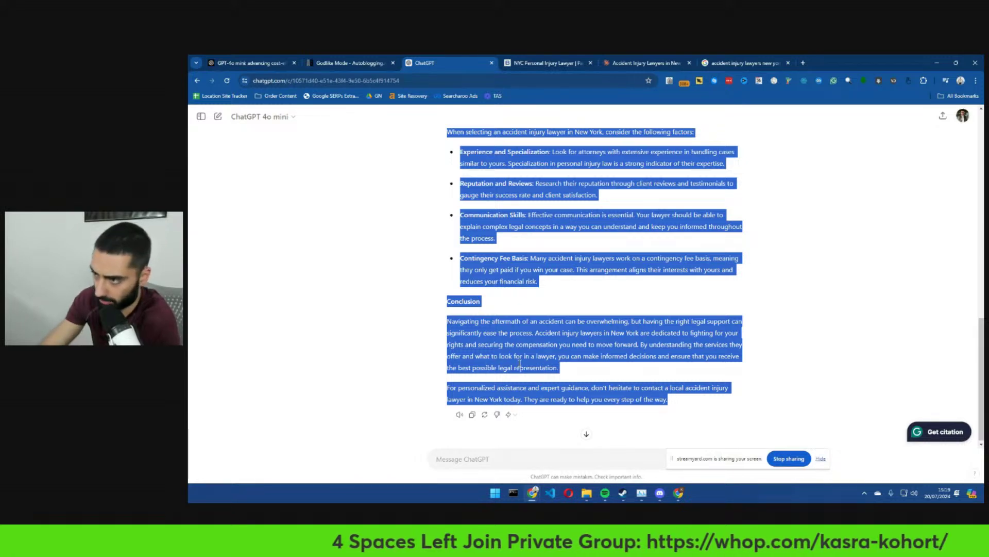
- Revisit the article's opening paragraphs, then bring up Claude's 'Accident Injury Lawyers in New York' answer
left_click(546, 321)
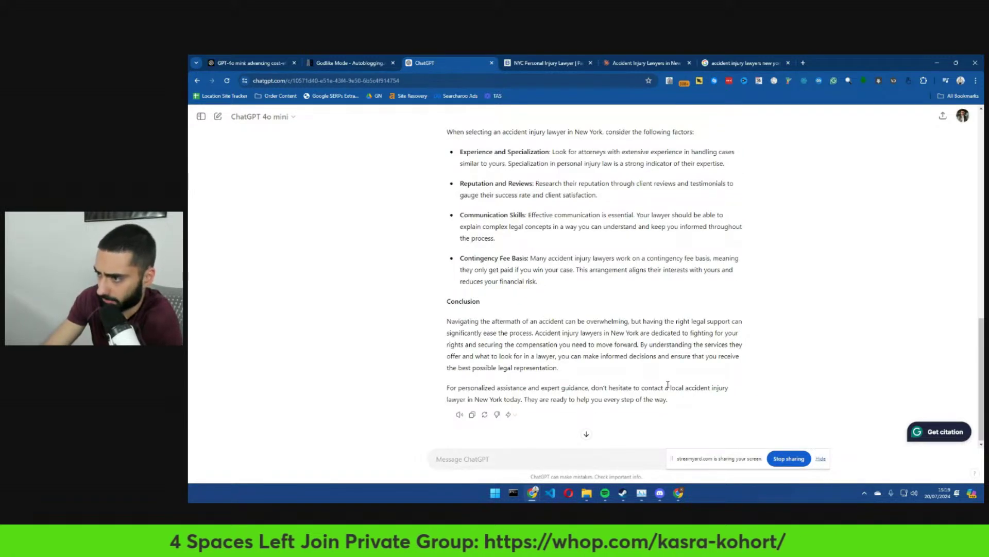
scroll(668, 384, "up", 7)
scroll(475, 276, "up", 5)
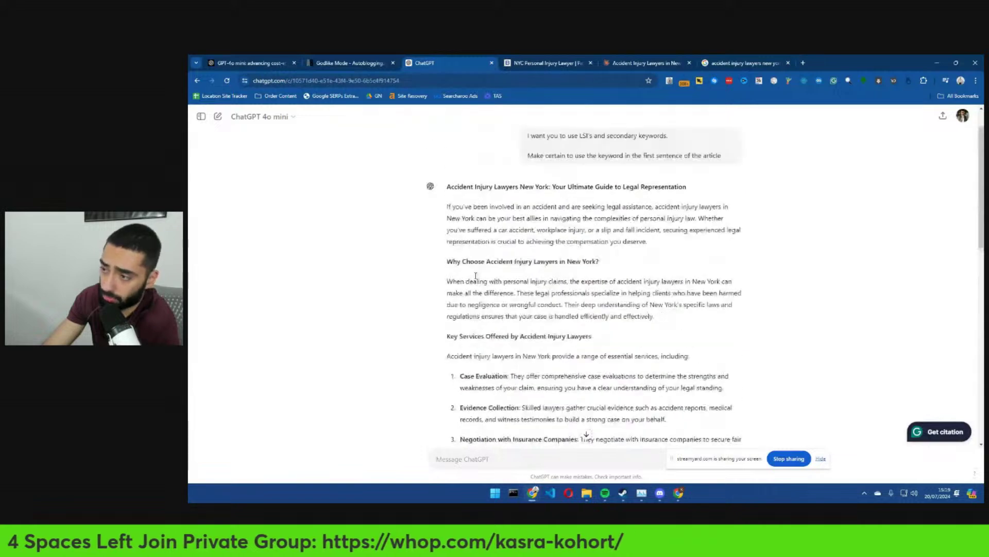
left_click_drag(453, 214, 655, 316)
left_click(453, 190)
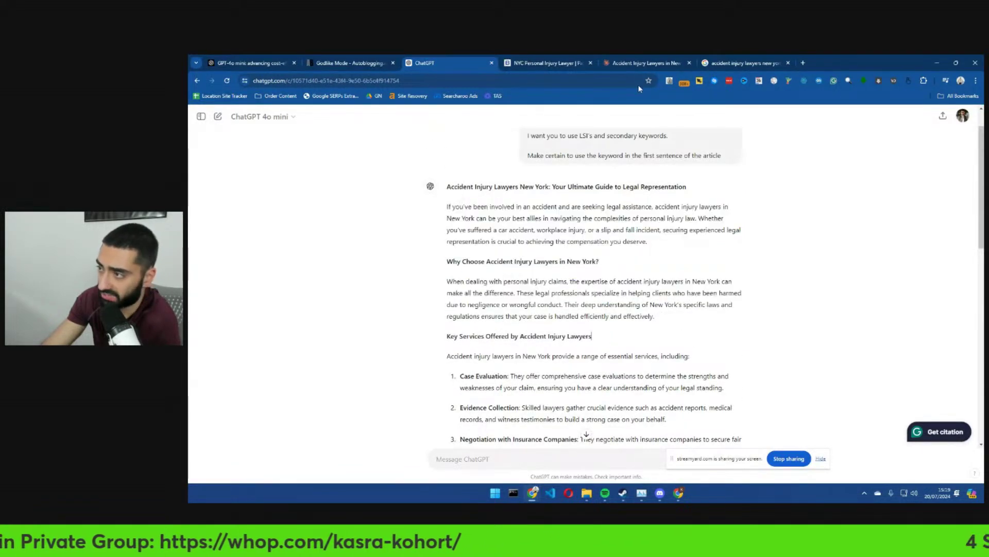
left_click(647, 62)
left_click_drag(576, 58, 556, 62)
scroll(523, 253, "up", 3)
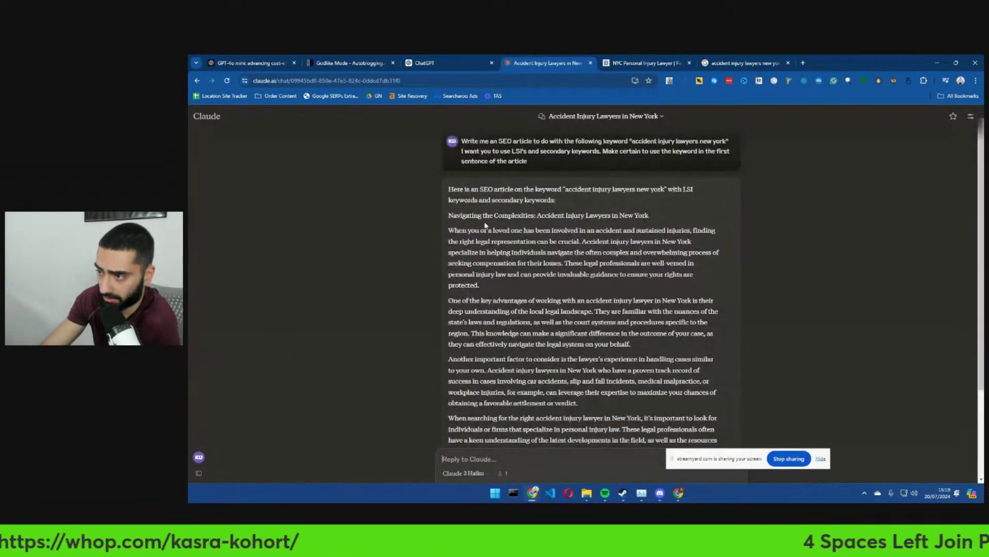
- Highlight the keyword in Claude's intro, its 'Navigating the Complexities' heading and first paragraph
scroll(504, 250, "down", 3)
scroll(507, 252, "up", 3)
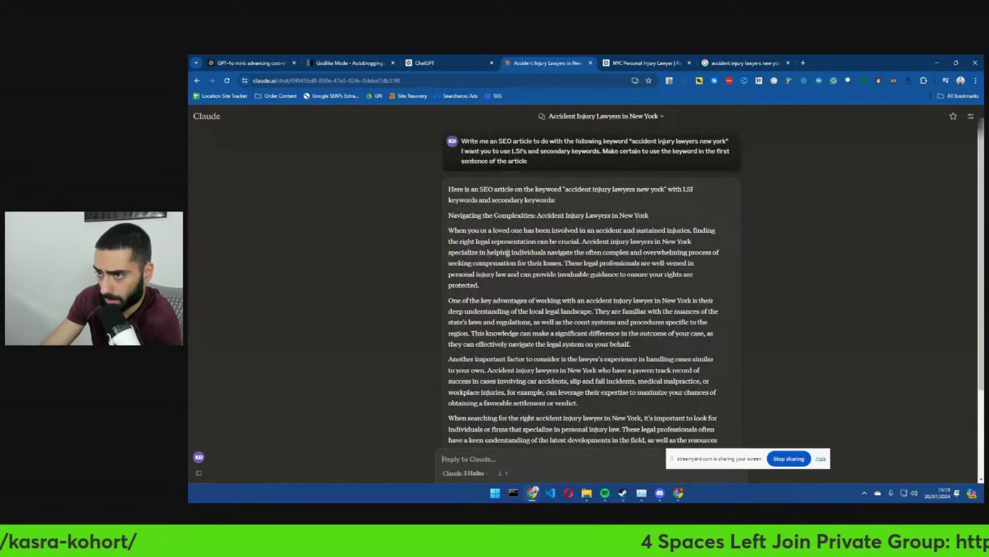
left_click_drag(672, 458, 793, 400)
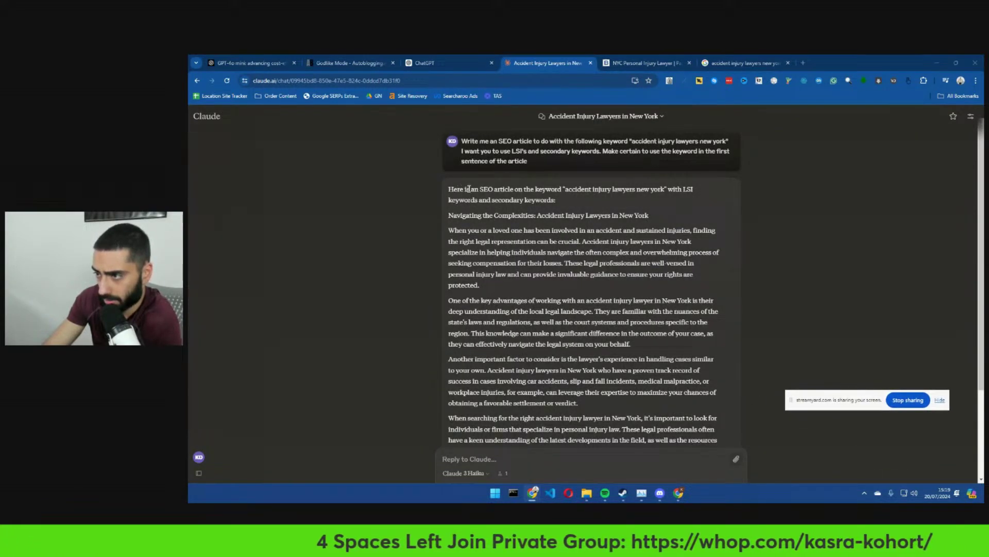
left_click_drag(479, 189, 548, 202)
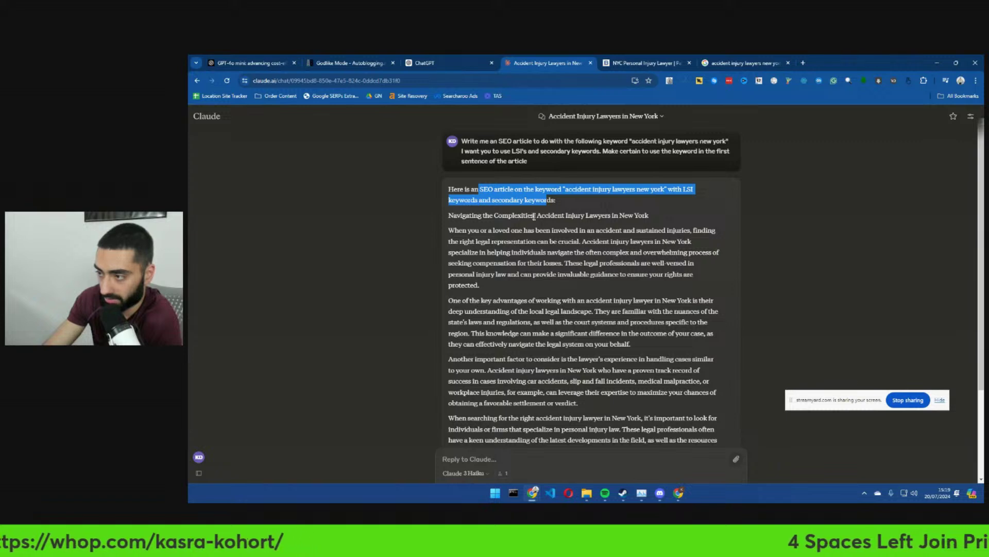
mouse_move(534, 217)
left_mouse_down()
mouse_move(595, 217)
mouse_move(536, 216)
left_mouse_up()
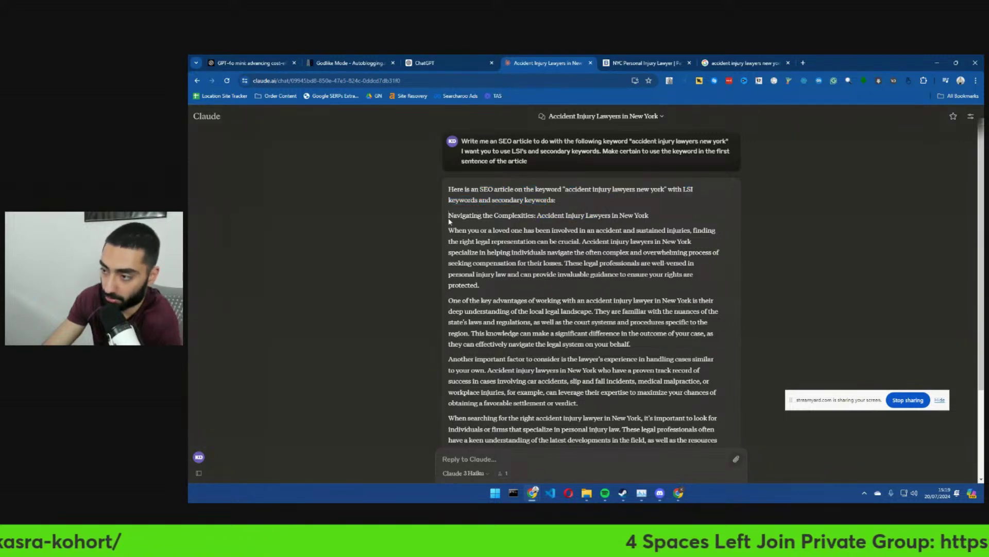
left_click_drag(449, 220, 536, 216)
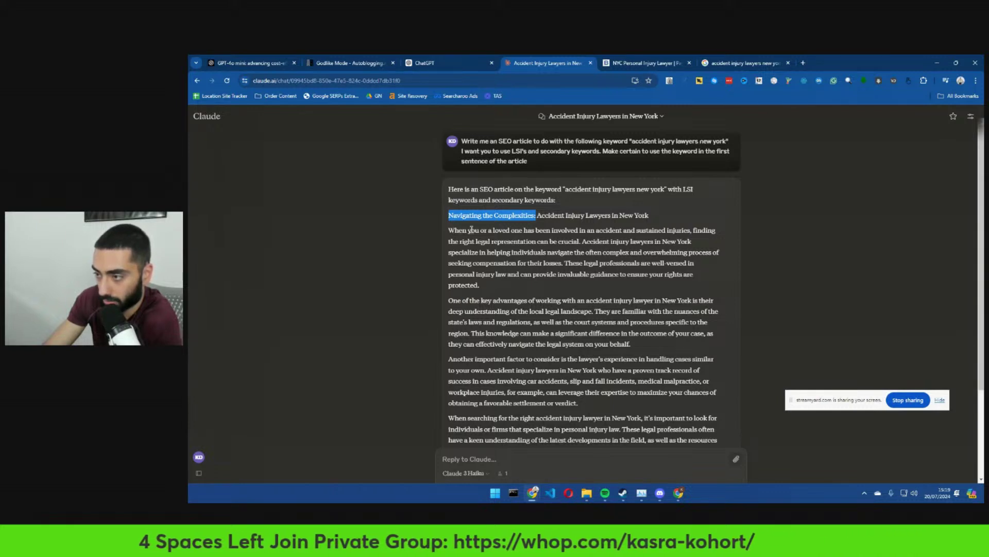
left_click_drag(493, 230, 586, 244)
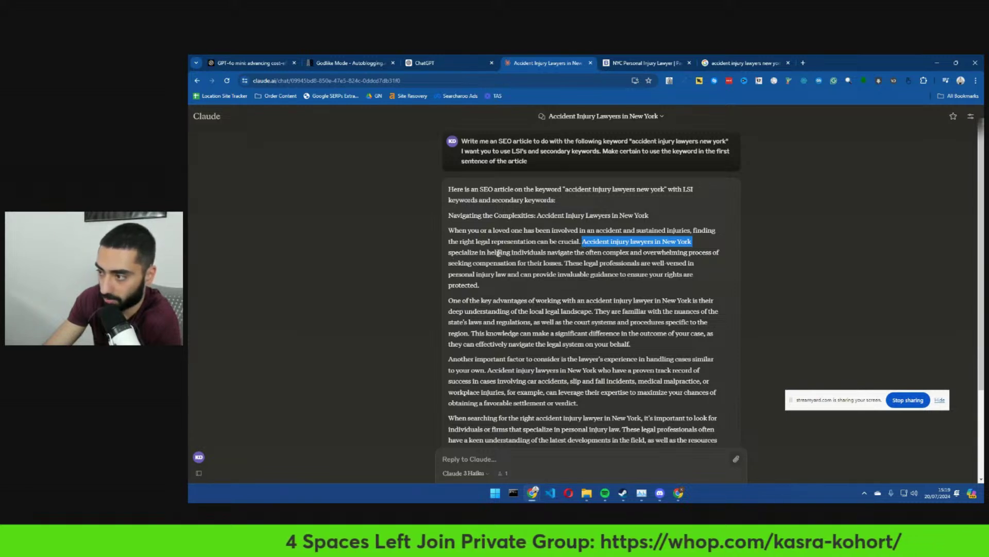
left_click_drag(449, 252, 500, 262)
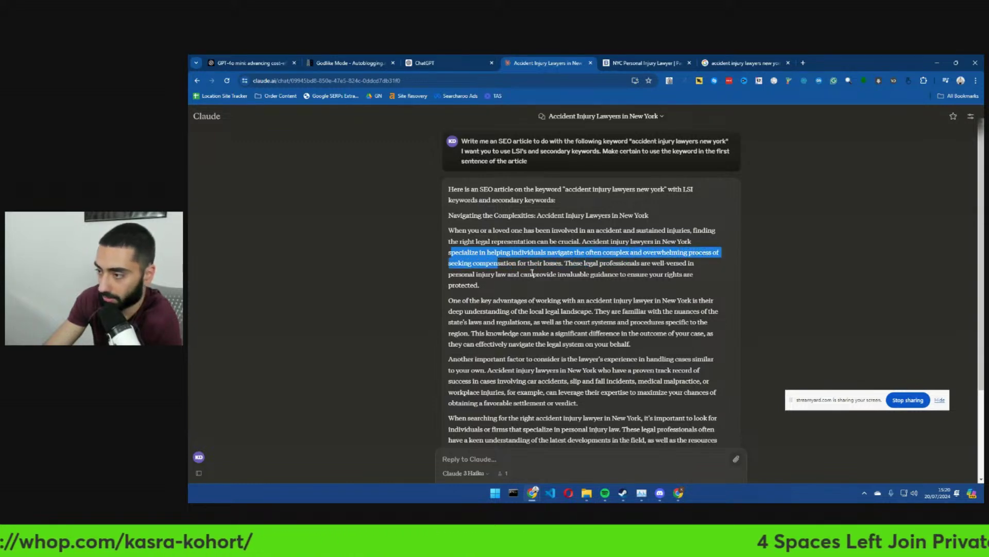
- Review the closing part of Claude's article, then return to the ChatGPT version
scroll(532, 273, "down", 3)
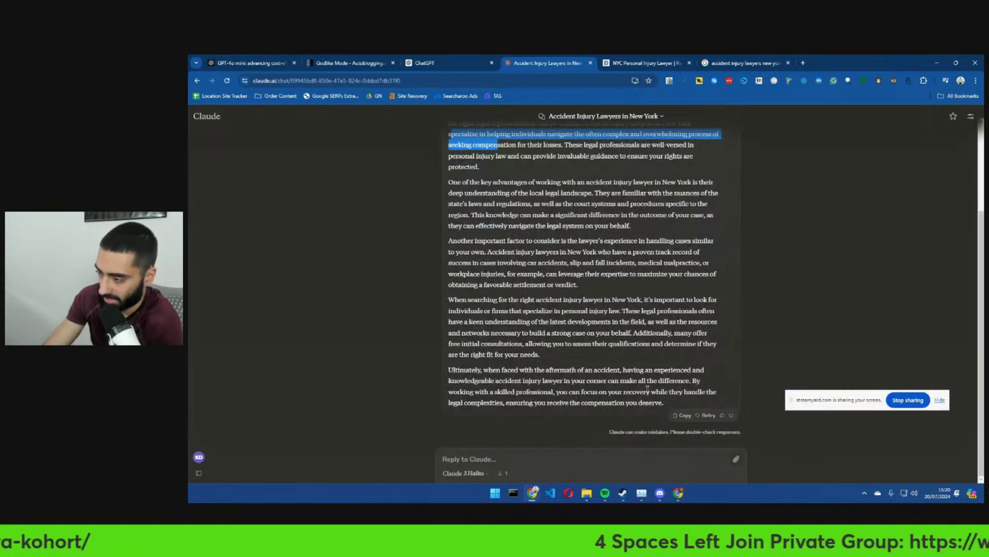
left_click_drag(663, 403, 471, 286)
left_click(488, 297)
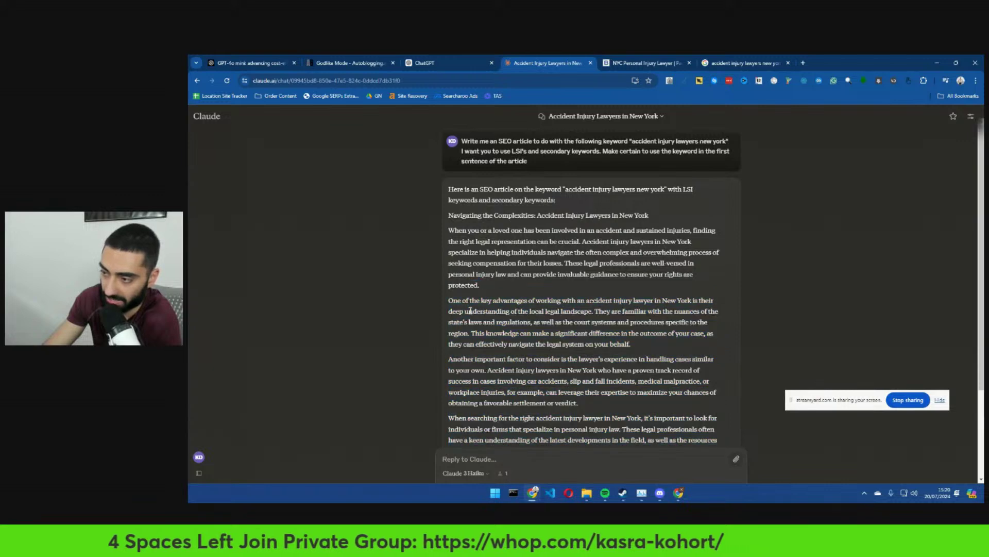
scroll(488, 297, "down", 3)
left_click(453, 62)
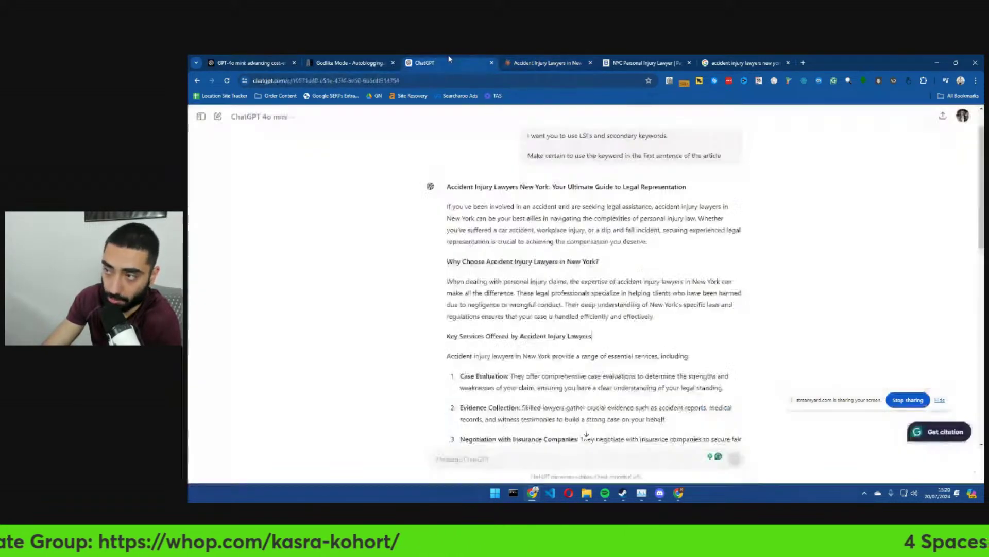
- Select The Barnes Firm, Best Personal Injury Lawyers NYC and Hiring a New York Personal Injury Lawyer as competitors
left_click(353, 63)
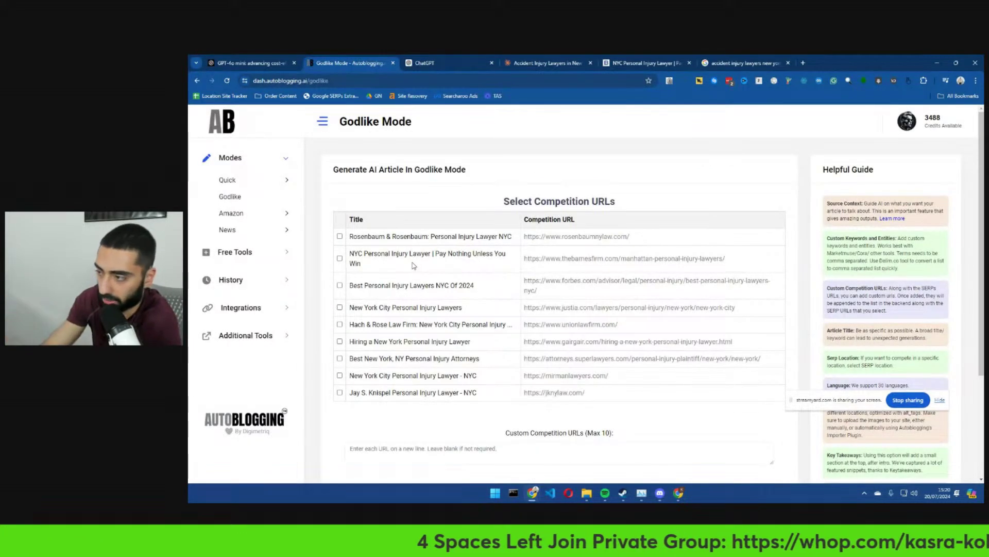
left_click(339, 258)
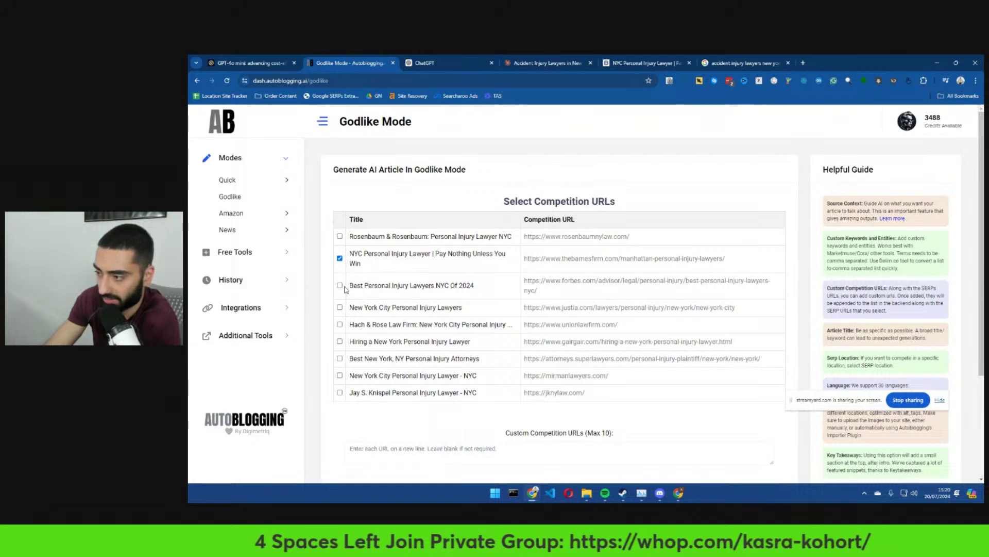
left_click(339, 285)
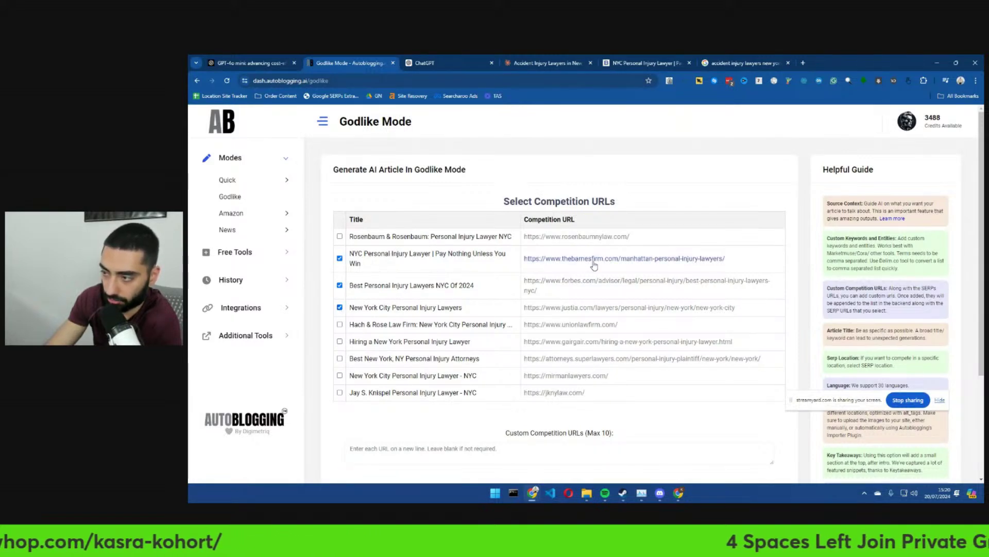
middle_click(628, 259)
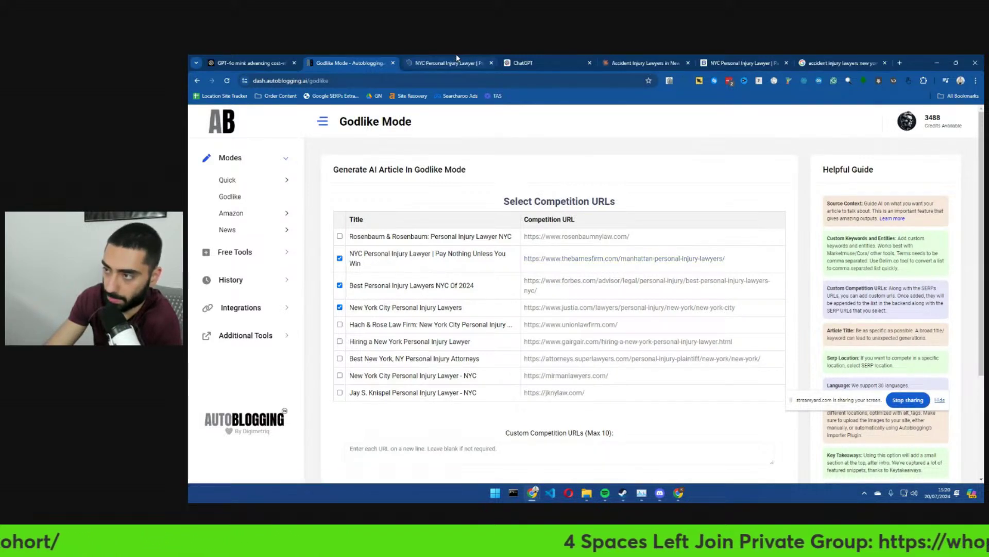
left_click(412, 63)
scroll(390, 231, "down", 15)
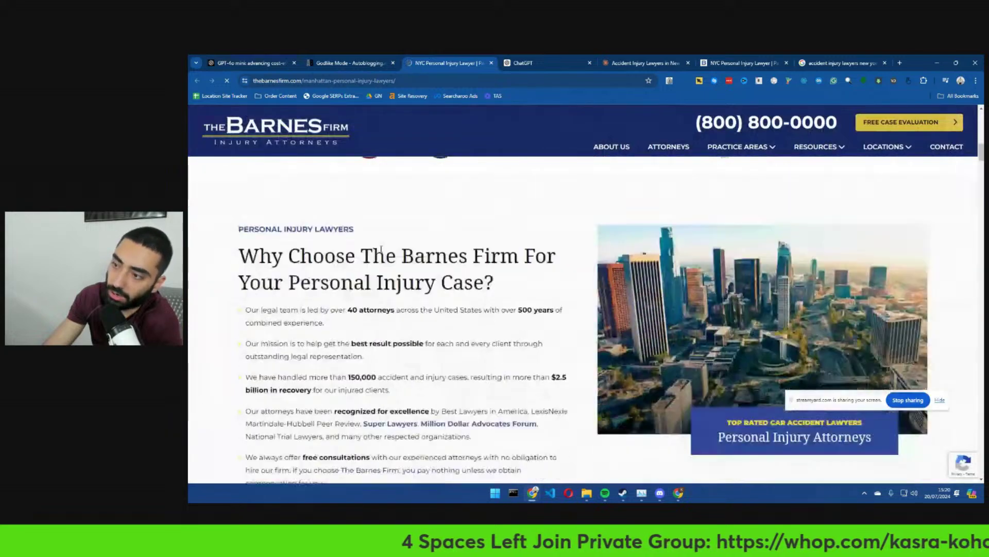
key("ctrl+w")
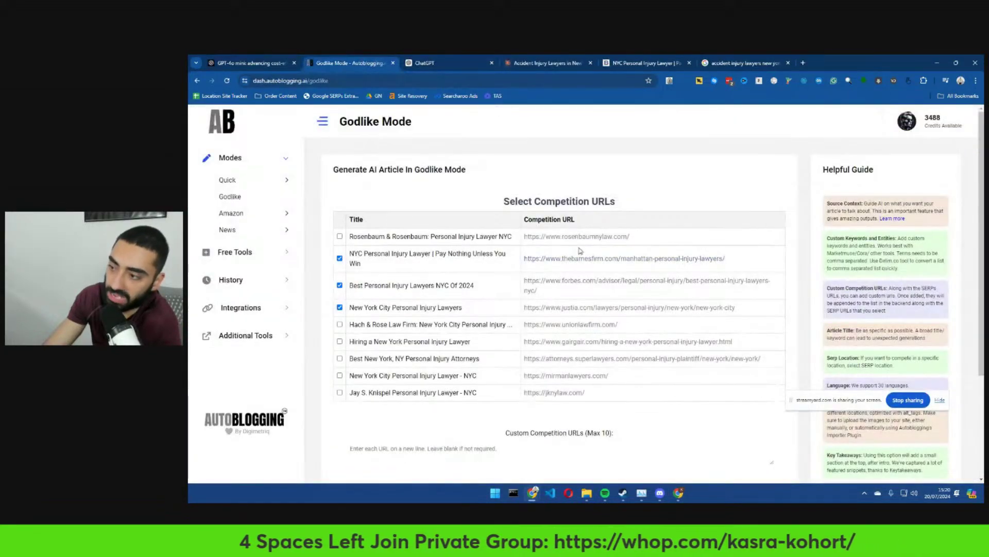
middle_click(610, 238)
left_click(428, 63)
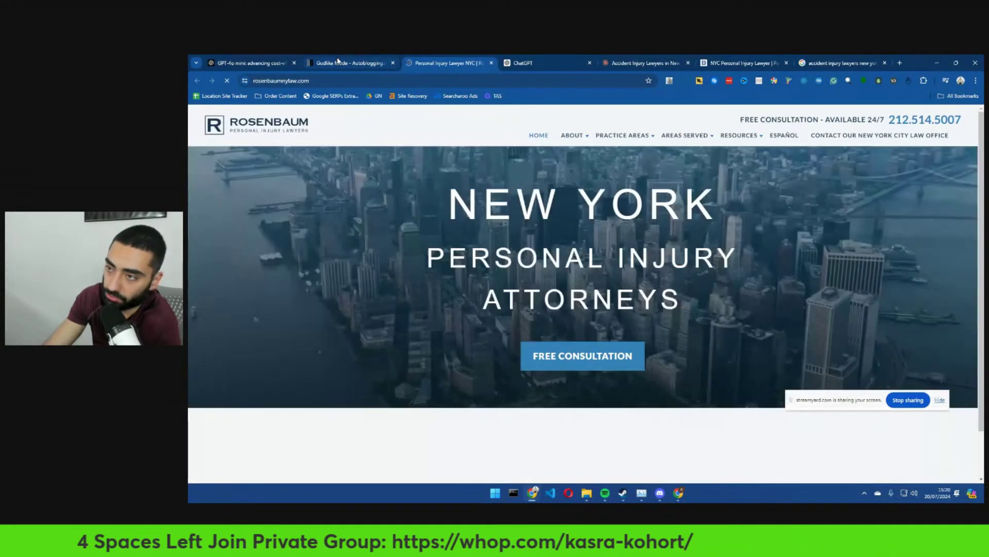
left_click(339, 63)
middle_click(424, 63)
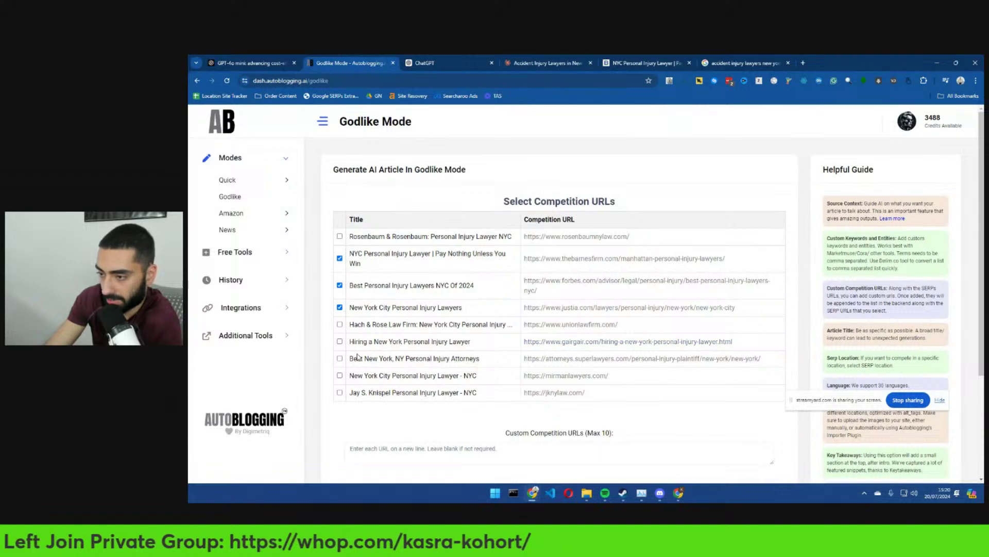
left_click(340, 342)
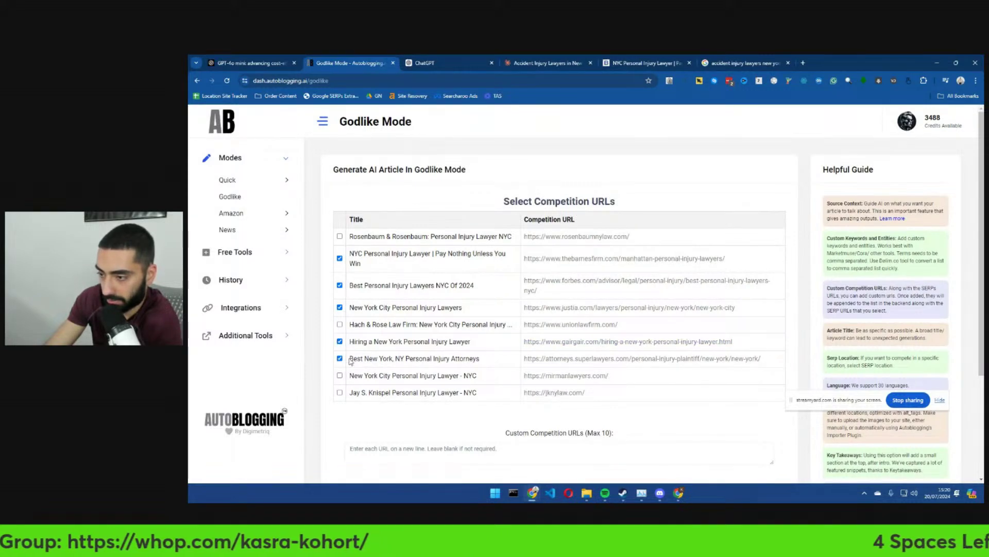
- Enable 'Create outline based on outlines of the competition' and start Research SERPs
scroll(452, 390, "down", 3)
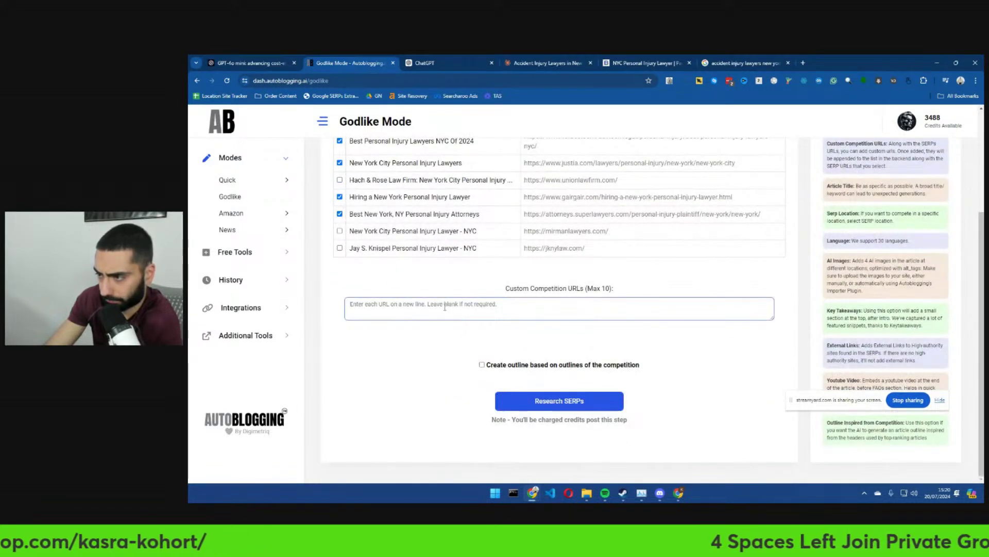
left_click(481, 364)
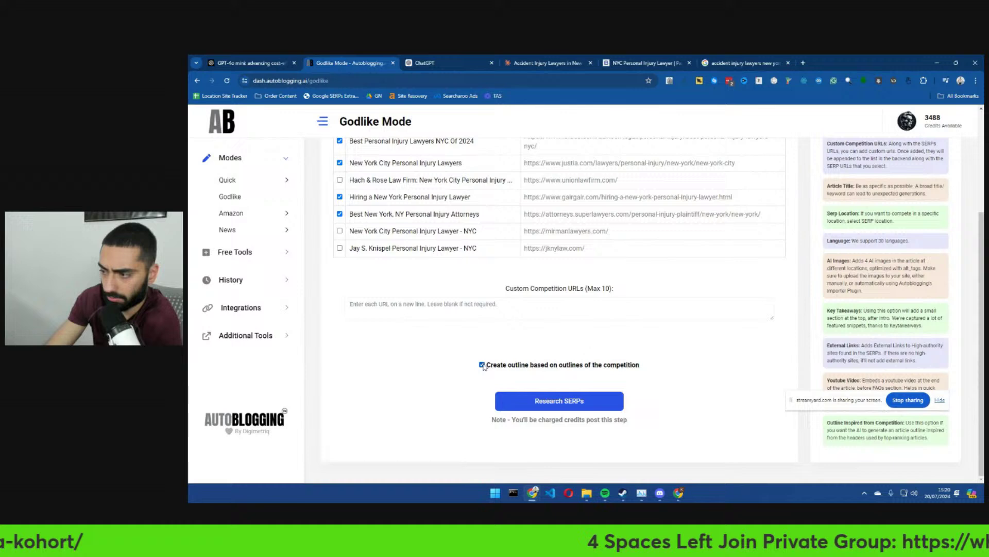
left_click(559, 402)
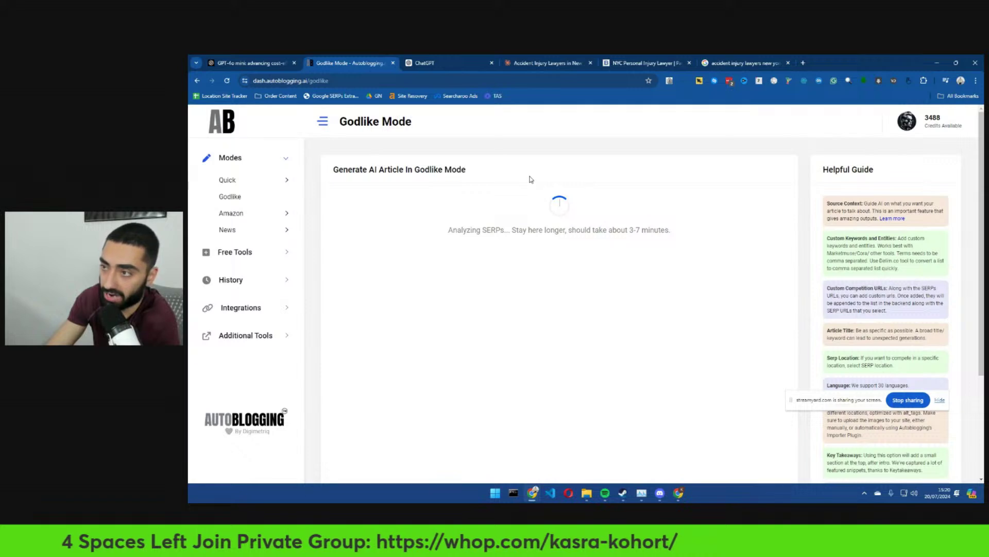
left_click(464, 63)
- Check Godlike Mode's Analyzing SERPs progress, glancing at Claude, ChatGPT and the Barnes Firm page
left_click(546, 62)
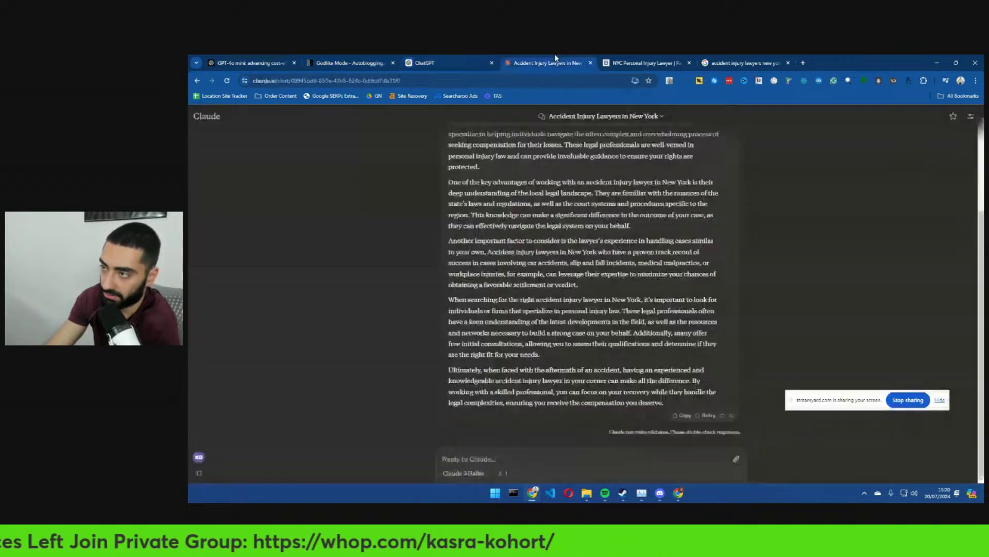
left_click(463, 62)
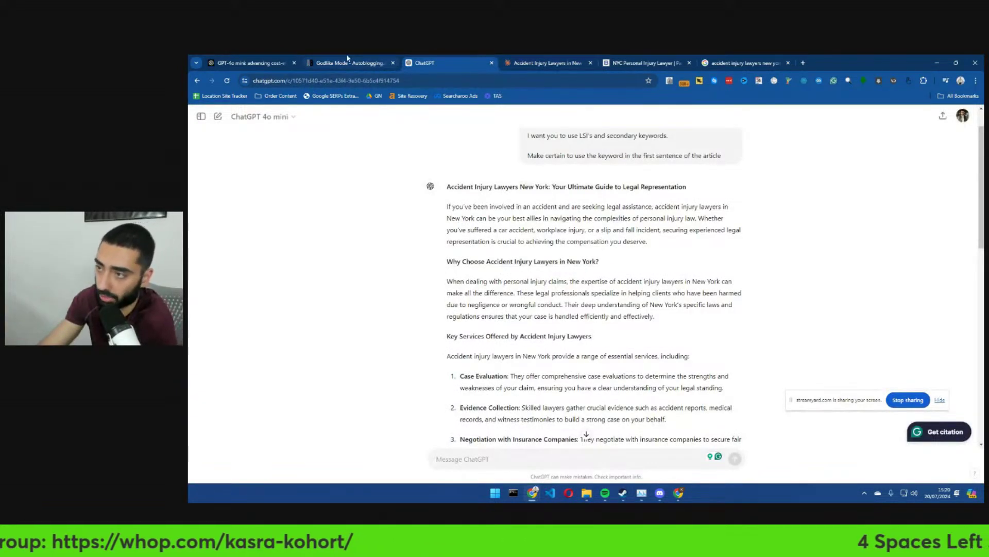
left_click(346, 62)
left_click(455, 60)
scroll(558, 267, "down", 10)
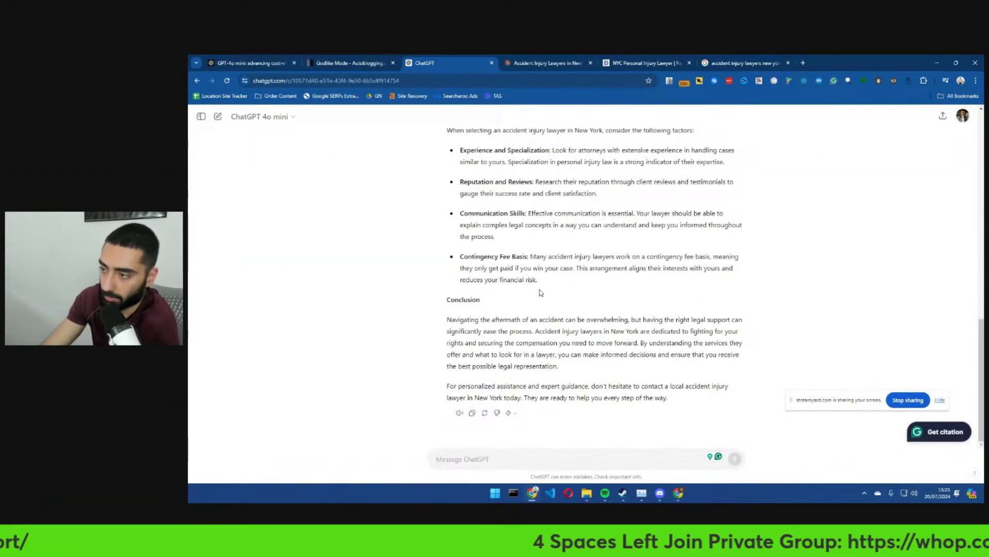
left_click(354, 62)
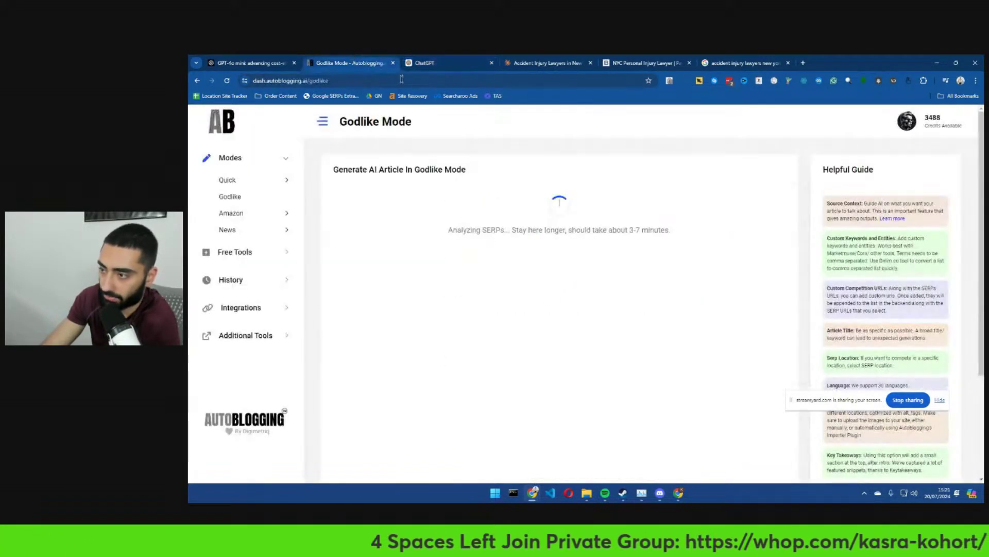
scroll(588, 263, "down", 1)
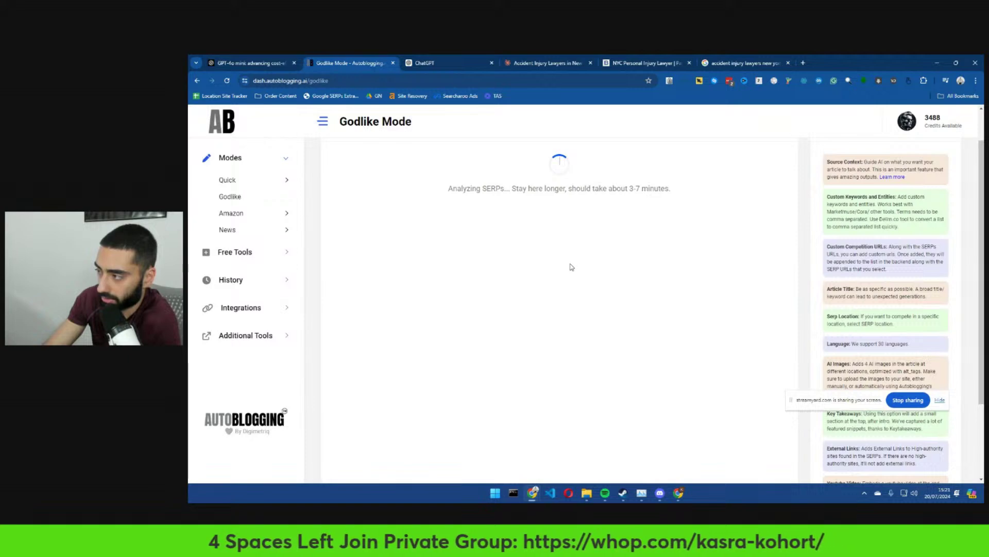
scroll(571, 266, "down", 2)
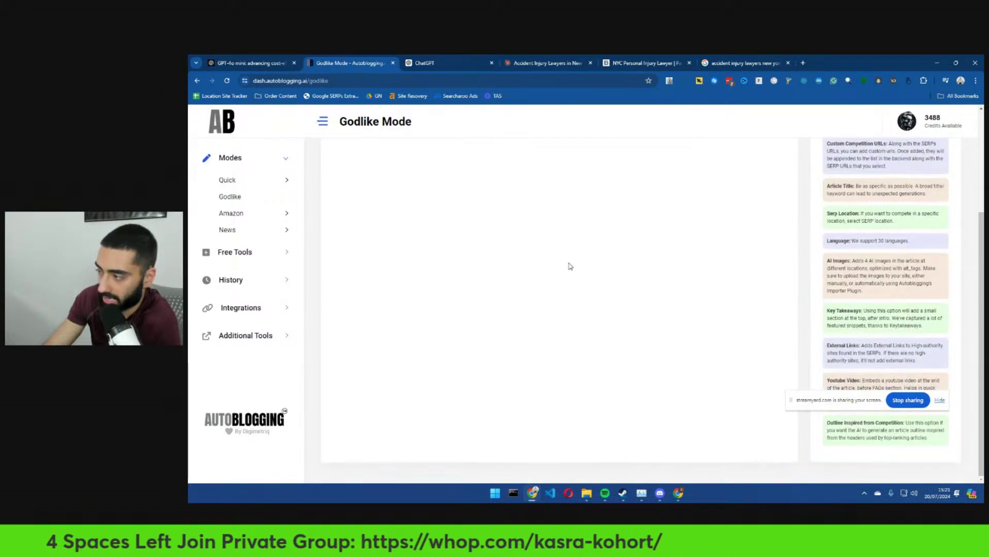
scroll(570, 266, "up", 3)
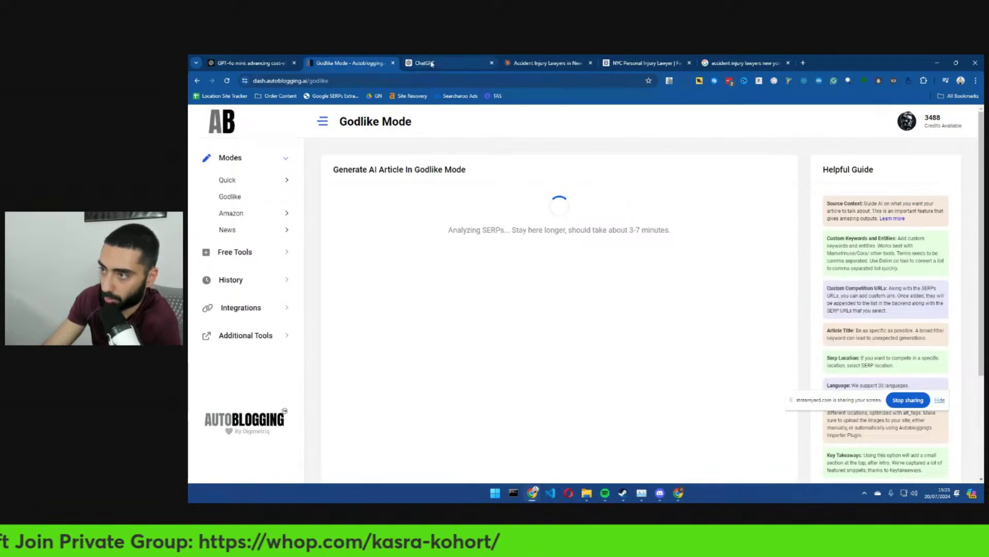
left_click(448, 62)
left_click(639, 64)
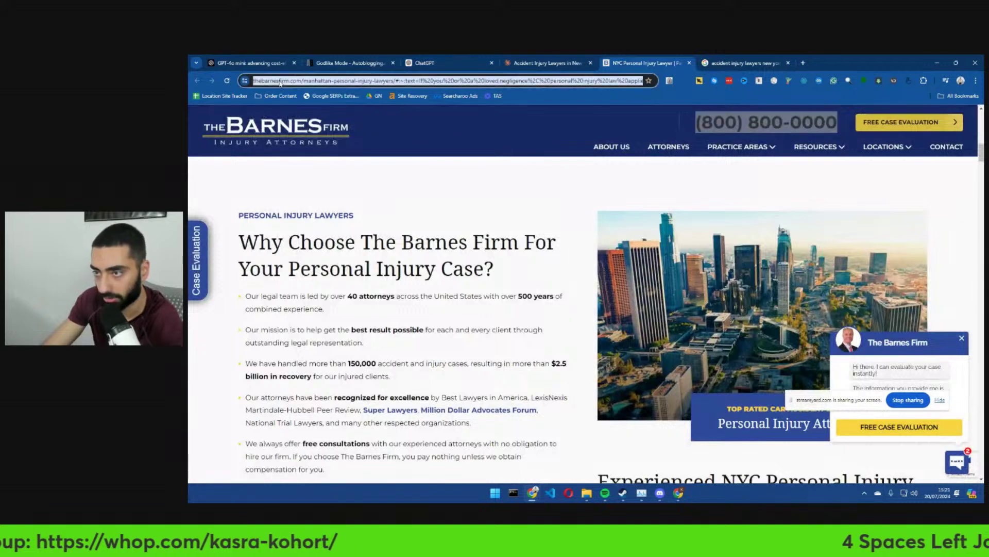
left_click(435, 62)
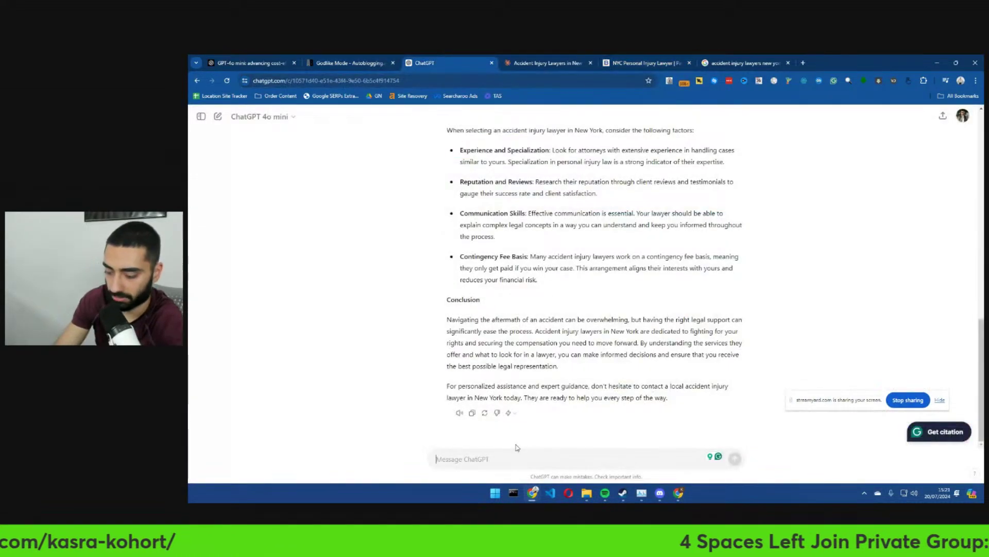
- Draft the ChatGPT prompt: the Barnes firm, 20 years' experience, goal of contact-form fills or phone calls
type("The")
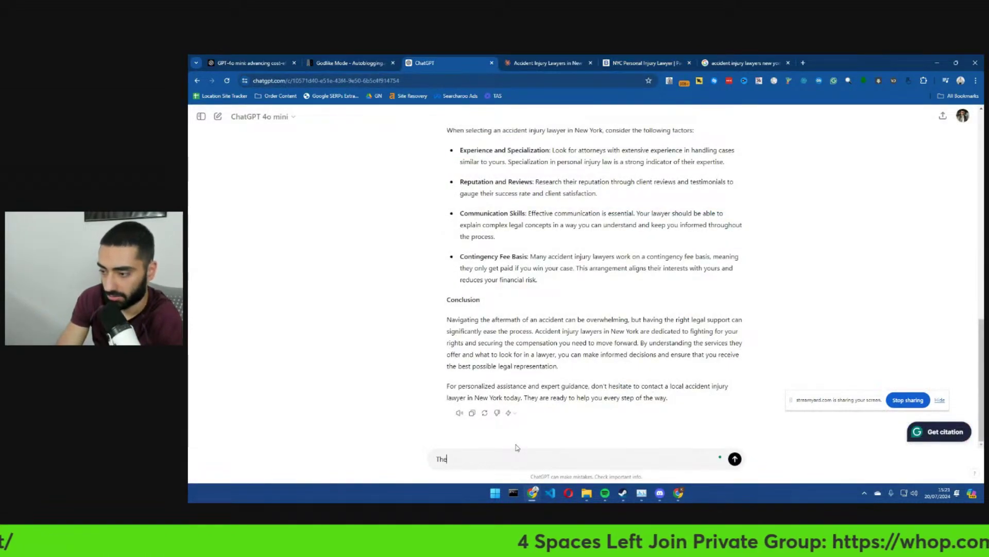
type(" source context of this article is :")
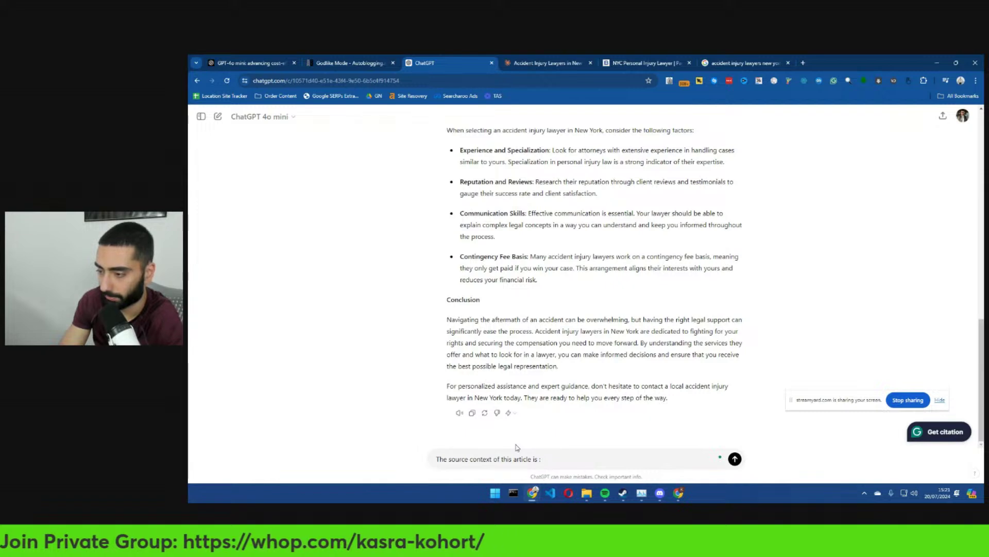
type("y law firm is called")
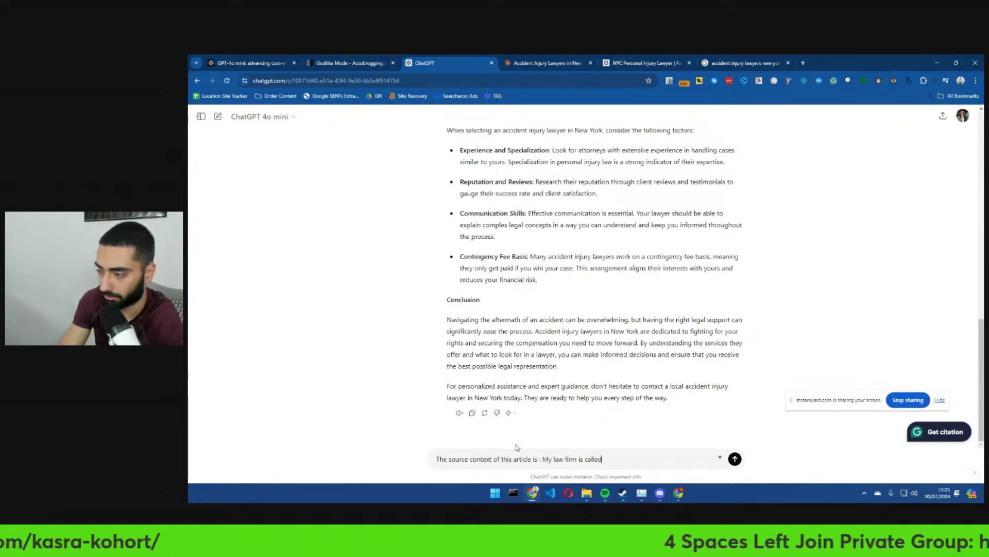
type("thebarnesfirm")
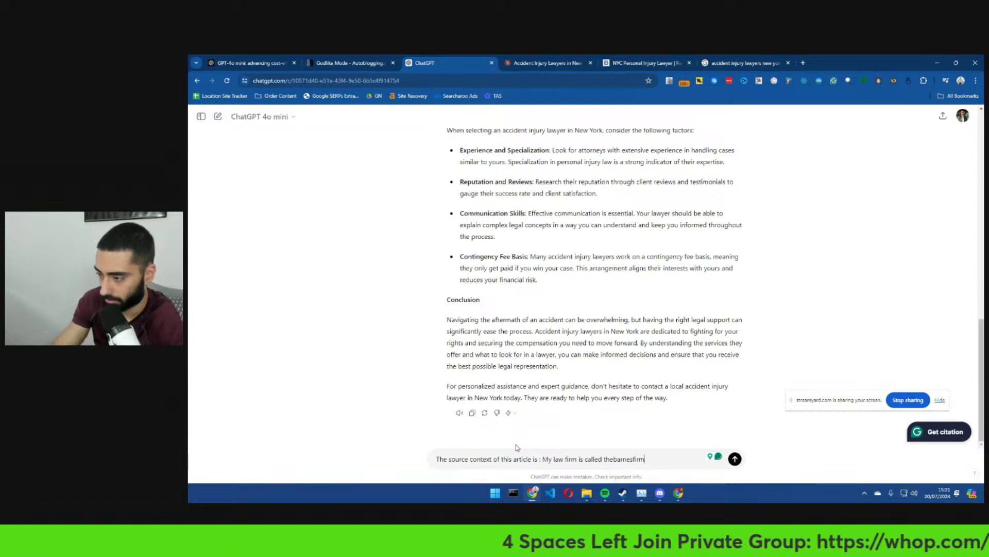
left_click(615, 459)
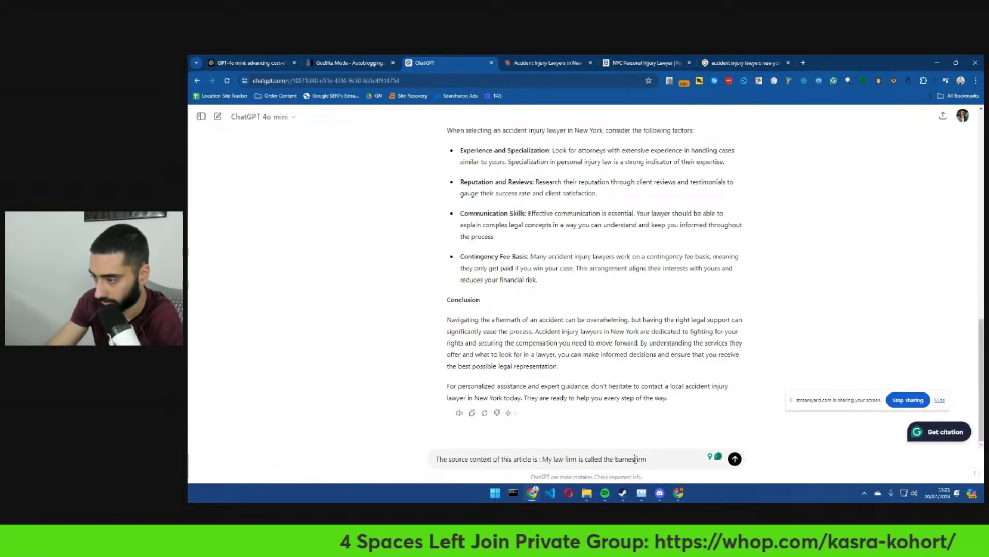
left_click(635, 459)
type("firm. W")
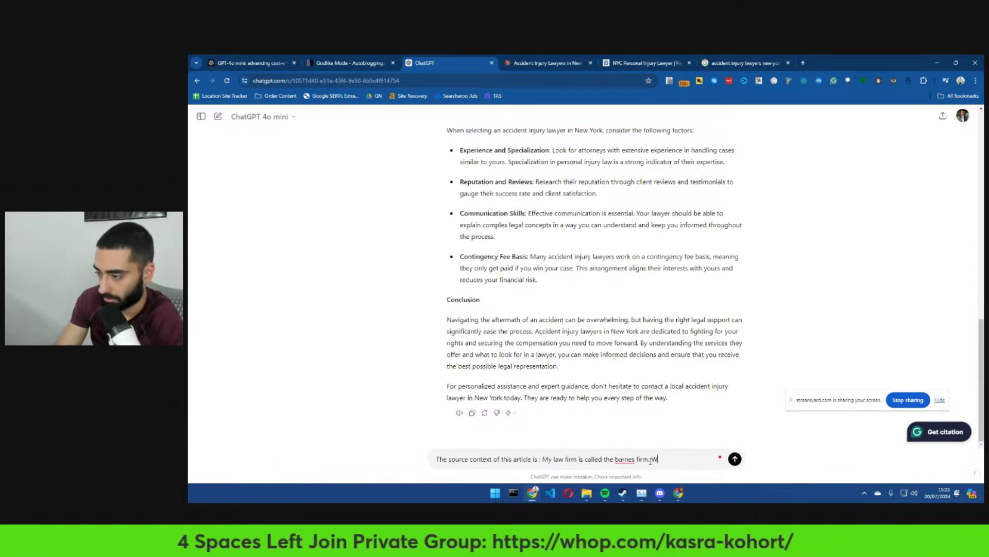
type("e have 20 years exep")
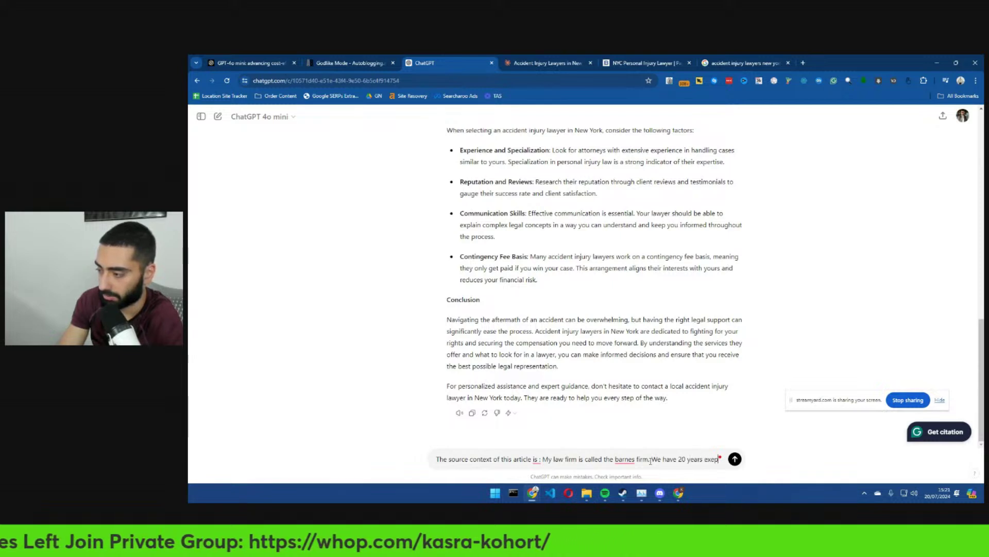
key("BackSpace")
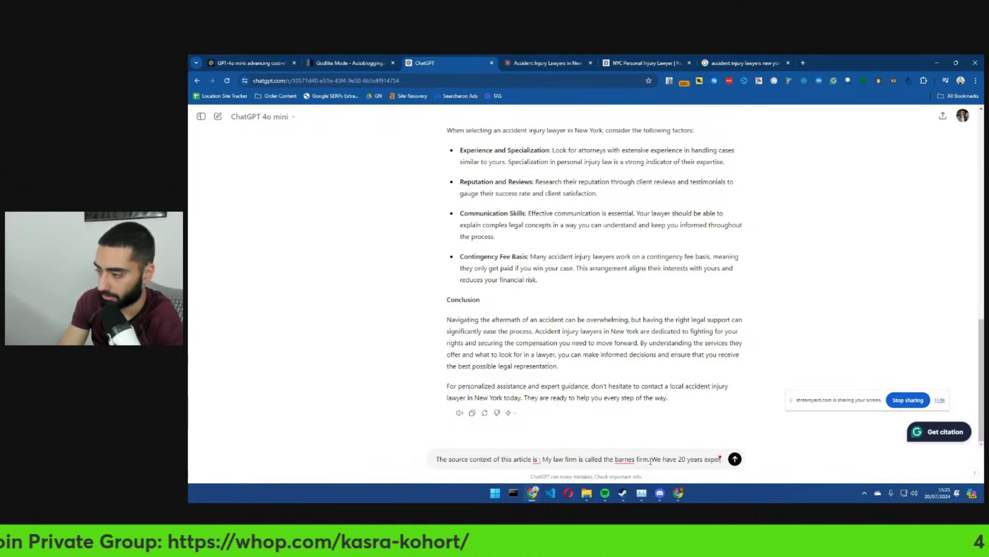
type("rience can you")
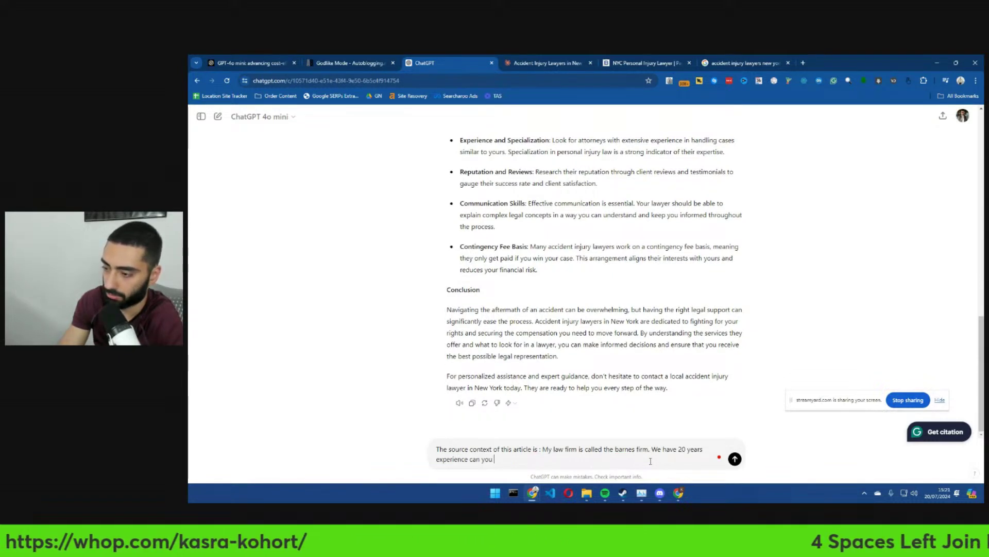
key("BackSpace")
key("BackSpace")
key("BackSpace")
key("BackSpace")
key("BackSpace")
key("BackSpace")
key("BackSpace")
type("t")
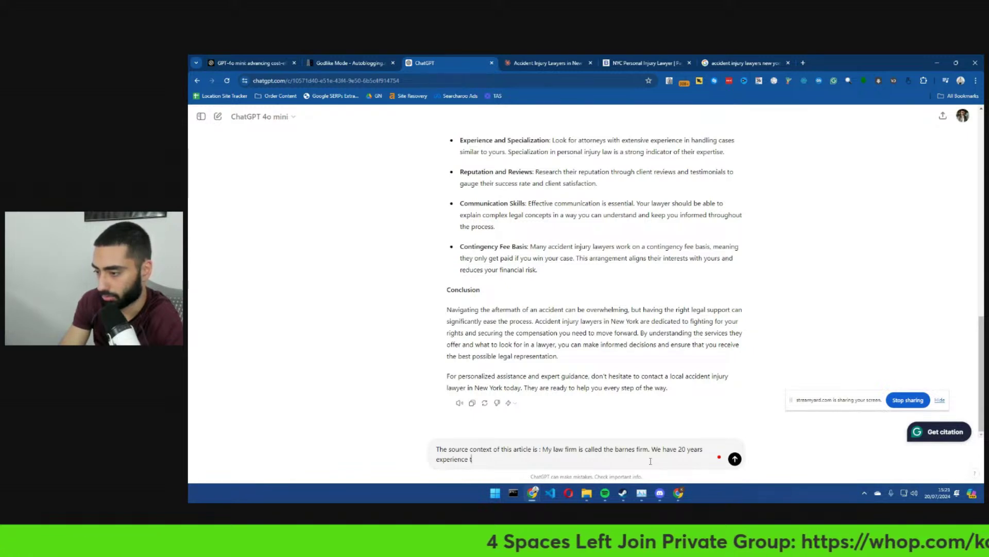
type("the sco")
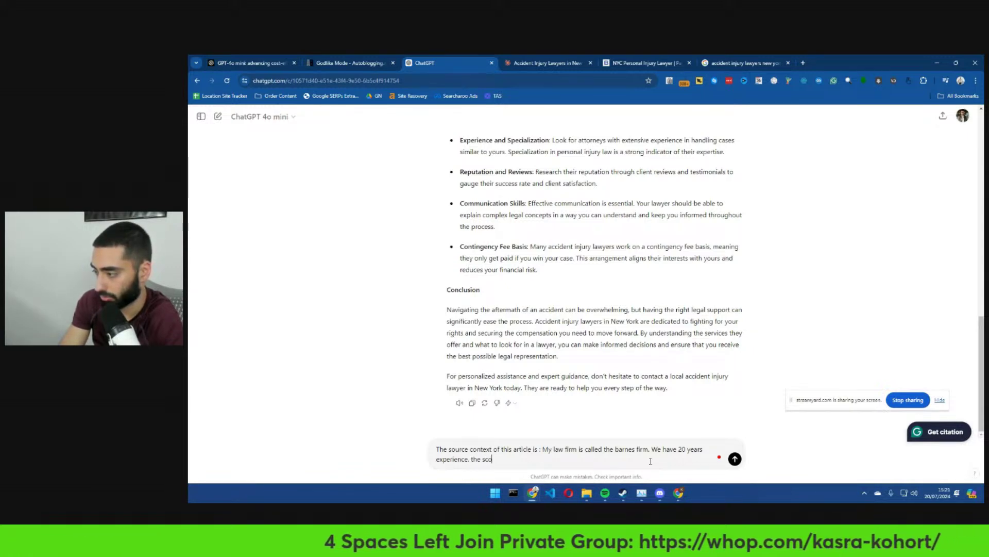
type("pe of this ar")
type("ticle should be")
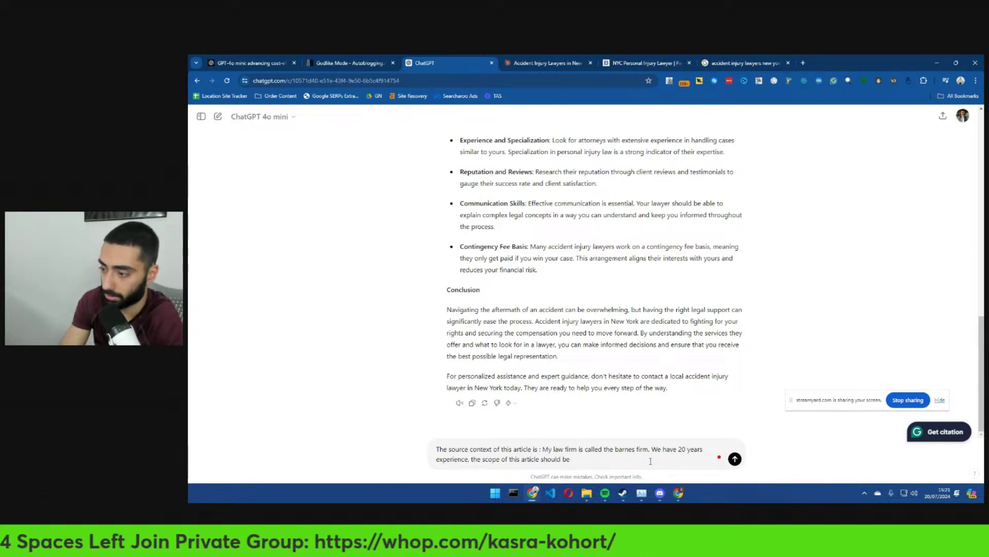
type(" people eithe")
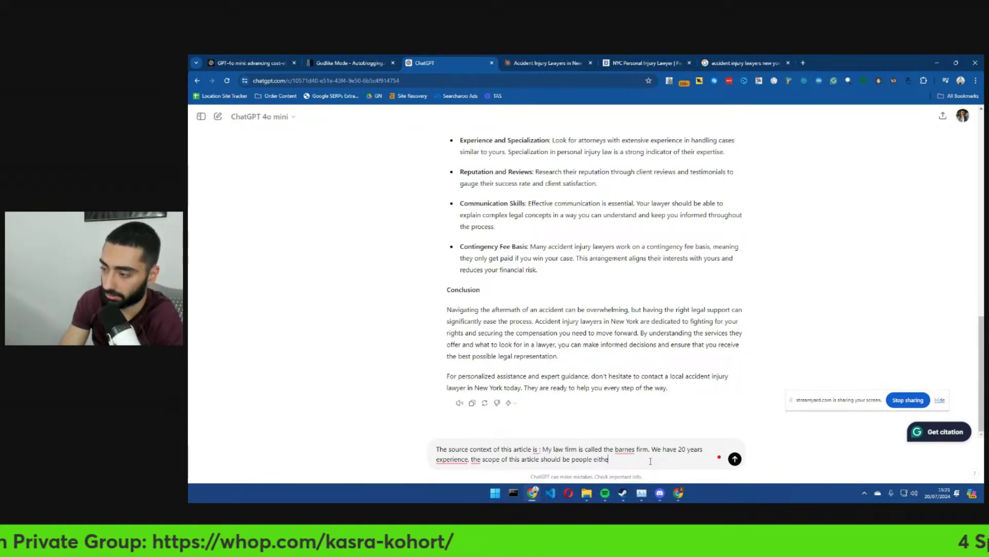
type("r filling out the")
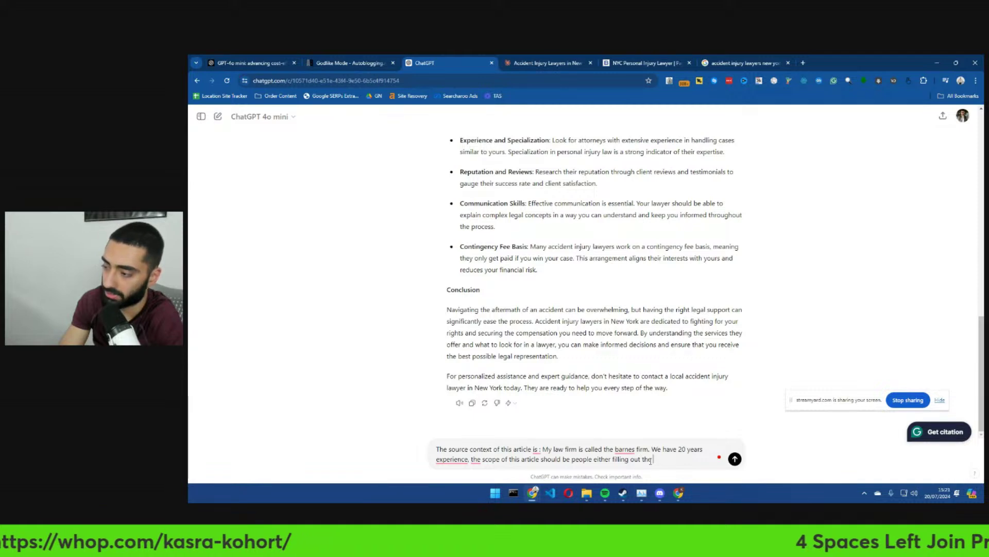
type(" contact form ")
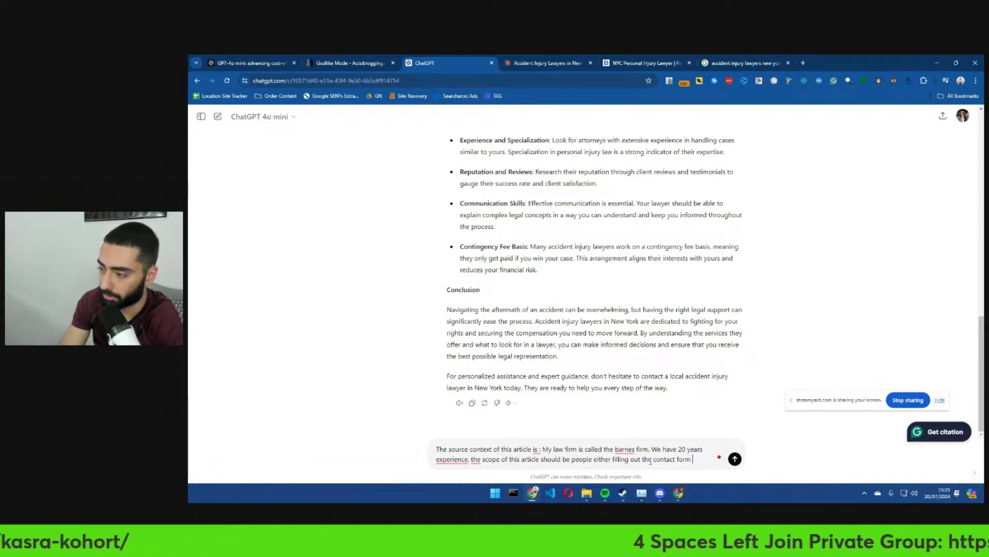
type("or phon")
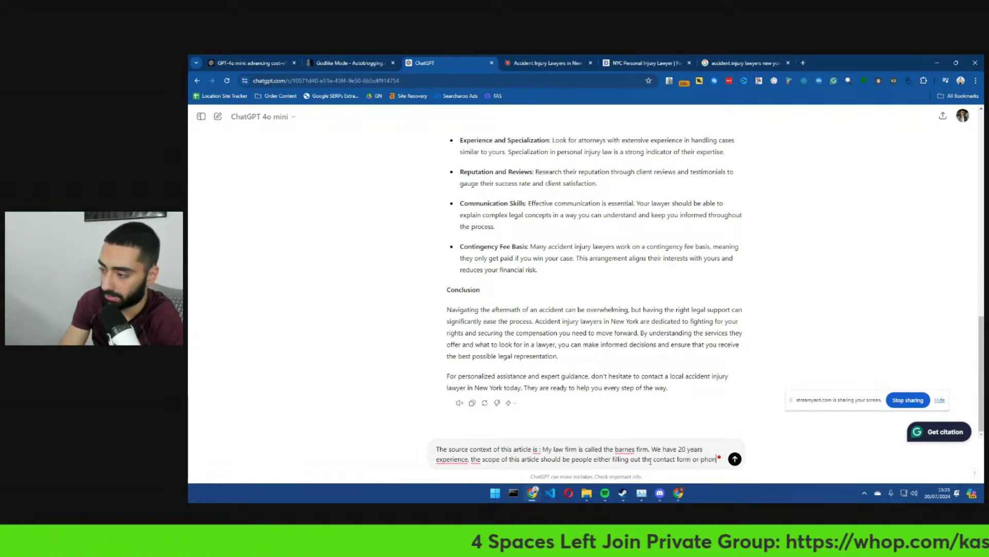
type("ing")
- Paste the firm's phone number from its site, ask for the article rewrite, and send
left_click(644, 63)
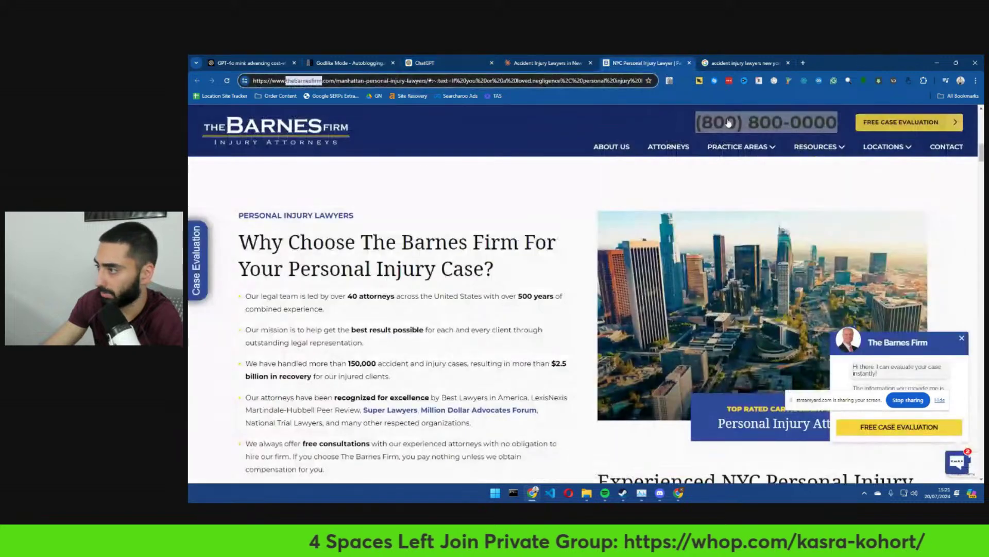
right_click(728, 122)
left_click(763, 225)
left_click(433, 59)
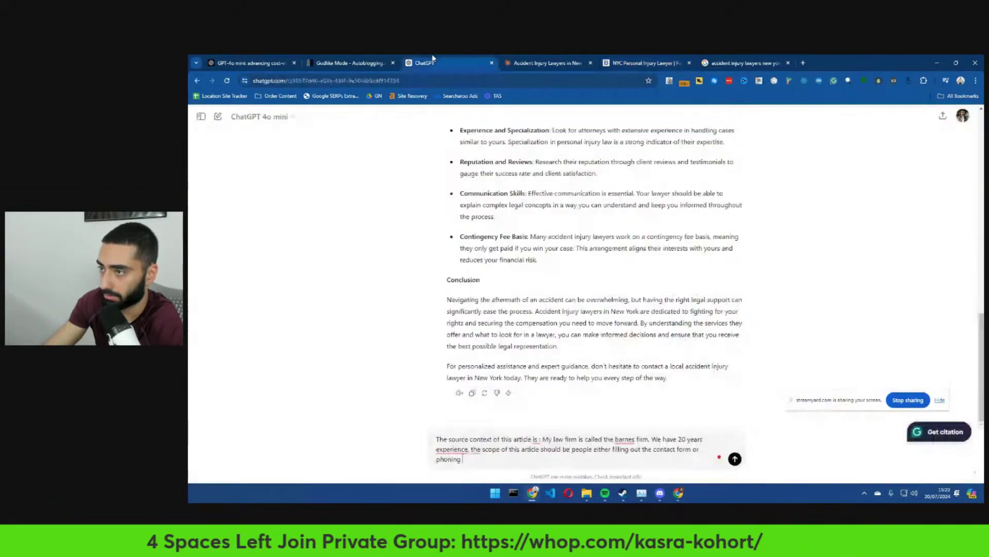
key("ctrl+v")
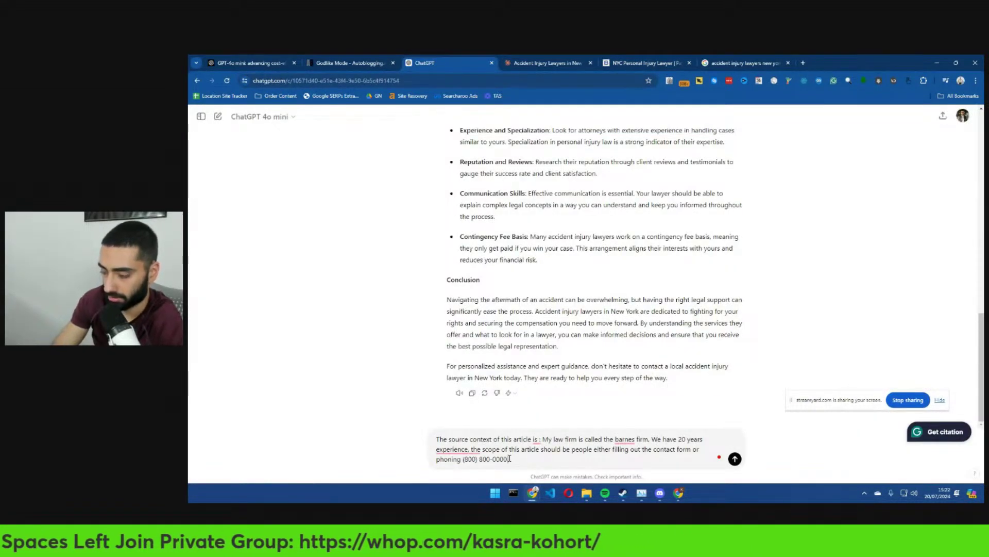
type(". Can you re-w")
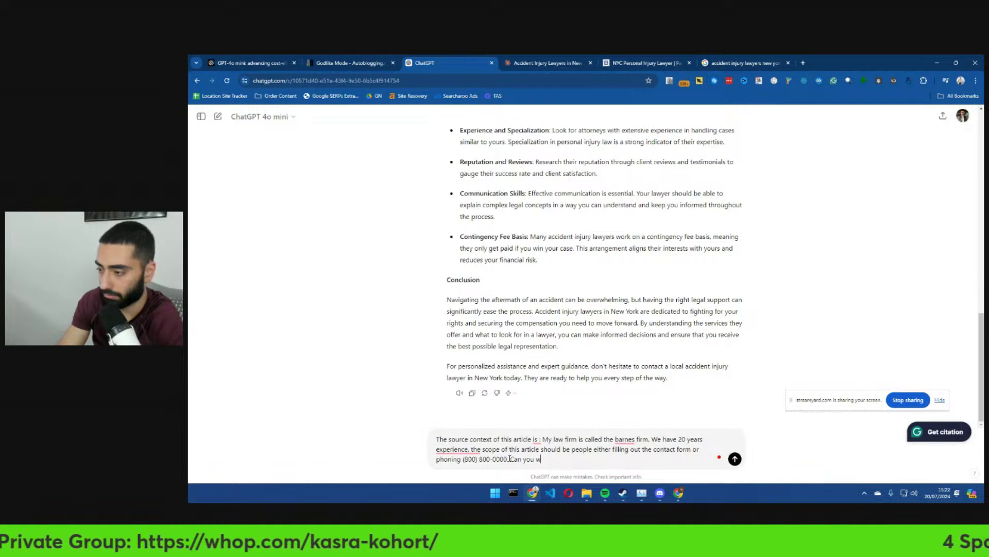
type("rite this article")
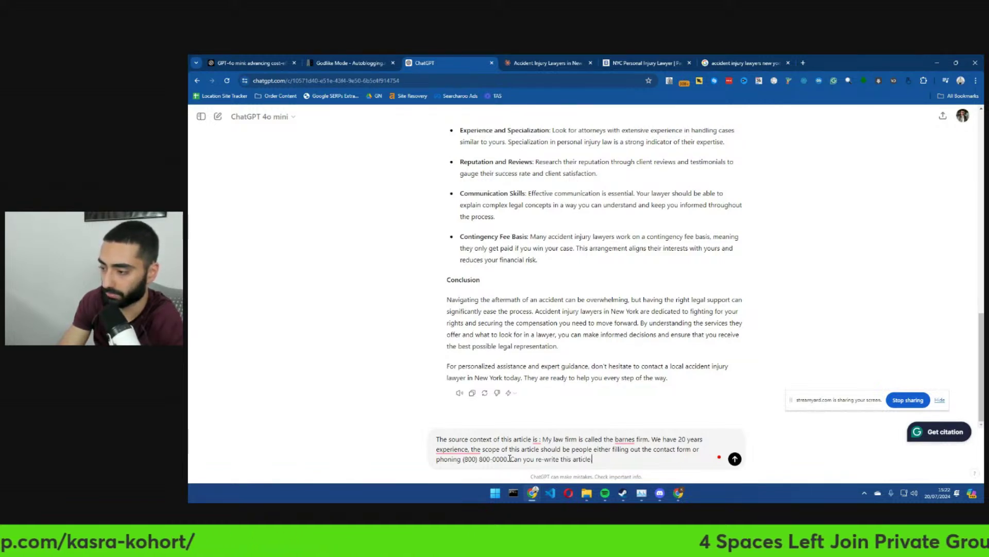
key("ctrl+a")
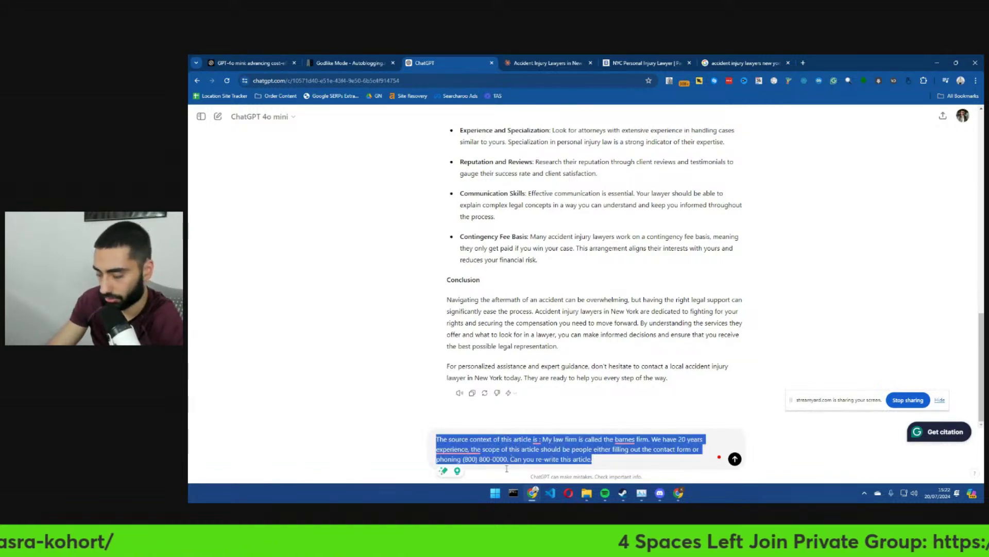
left_click(734, 458)
- Send Claude the same rewrite prompt plus 'Can you include subheadings for this'
left_click(546, 63)
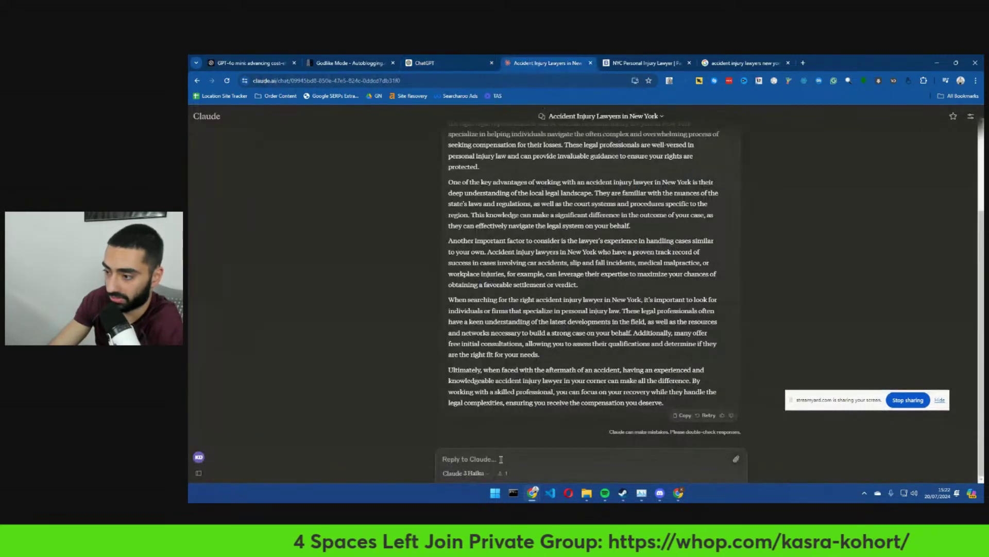
key("ctrl+v")
key("shift+Return")
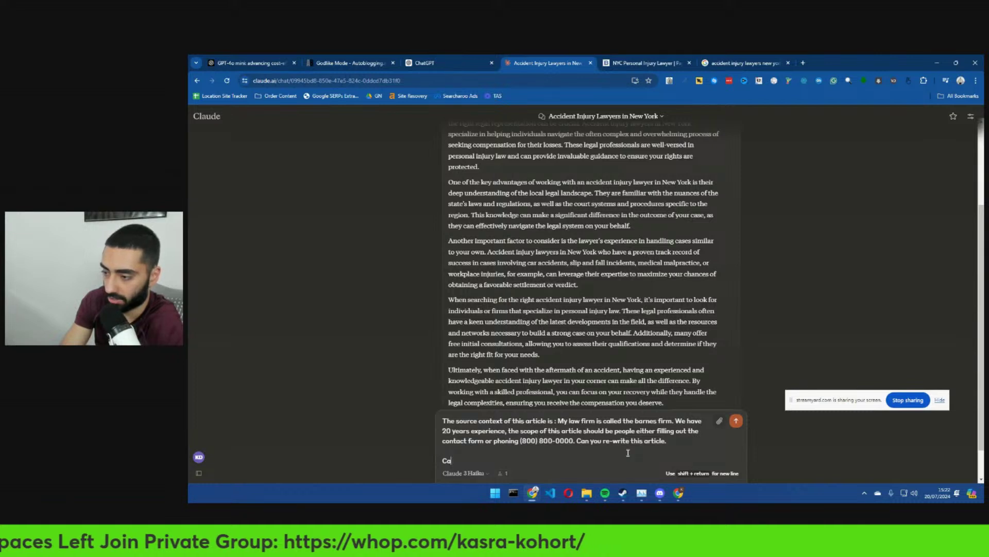
type("Can you include sub")
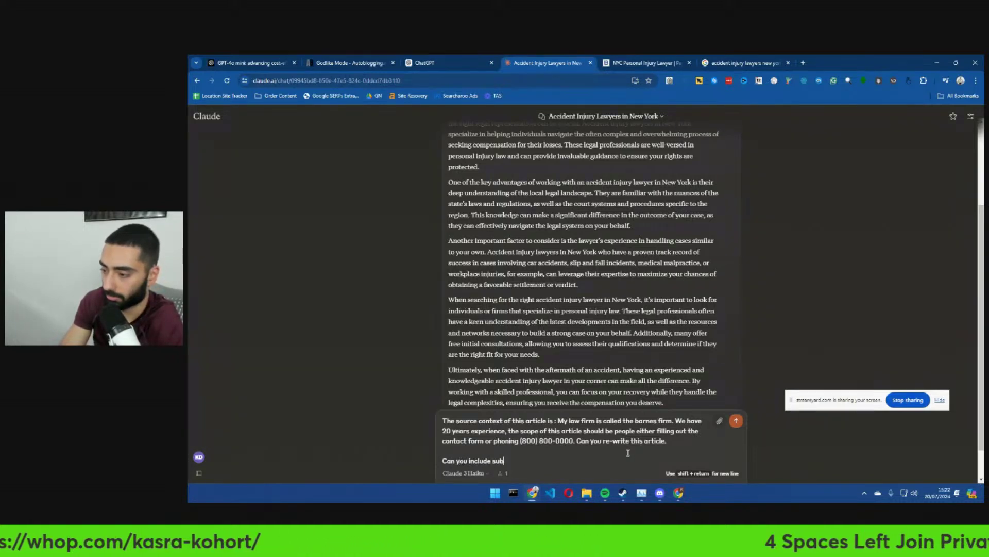
type("headings")
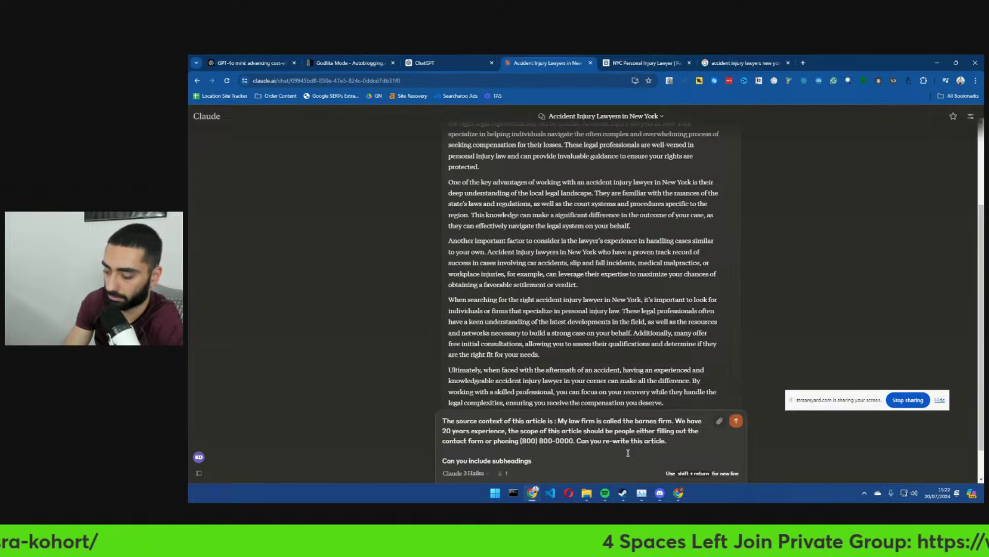
type(" for this article.")
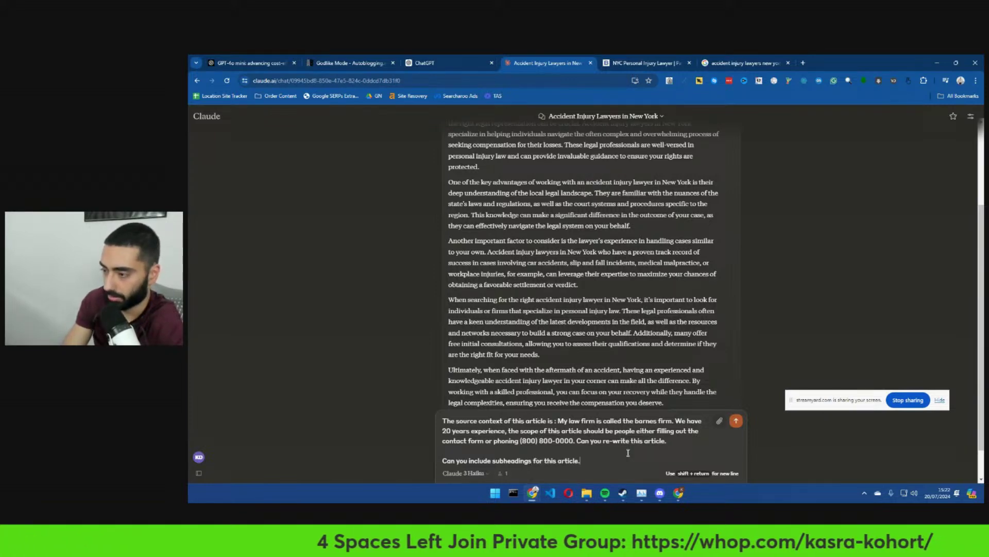
key("Return")
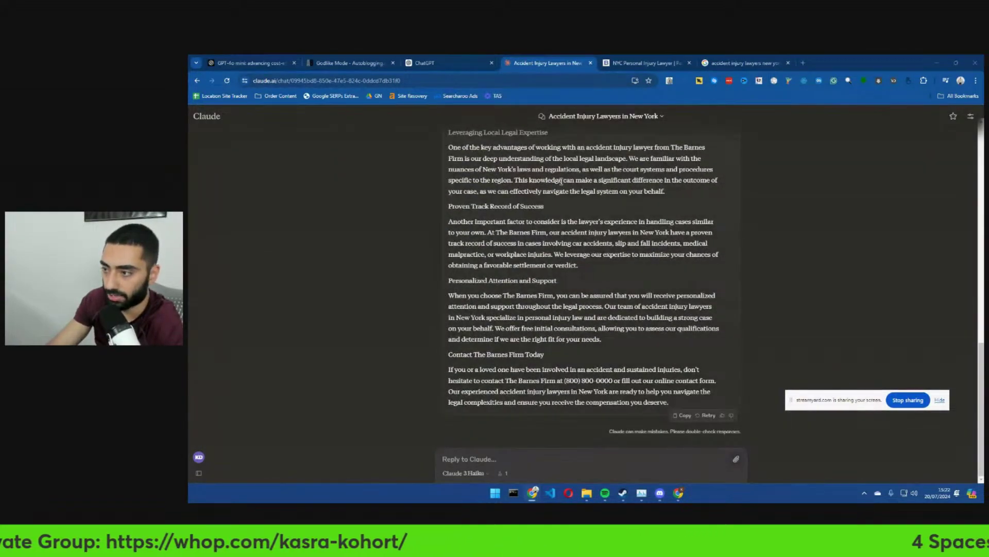
left_click(451, 58)
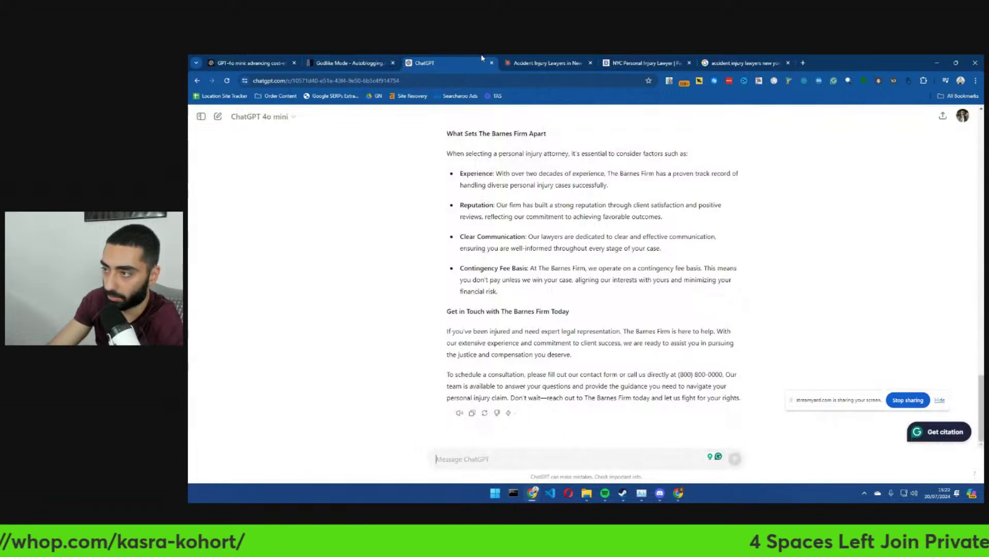
- Compare the openings of ChatGPT's and Claude's Barnes Firm rewrites
left_click(549, 63)
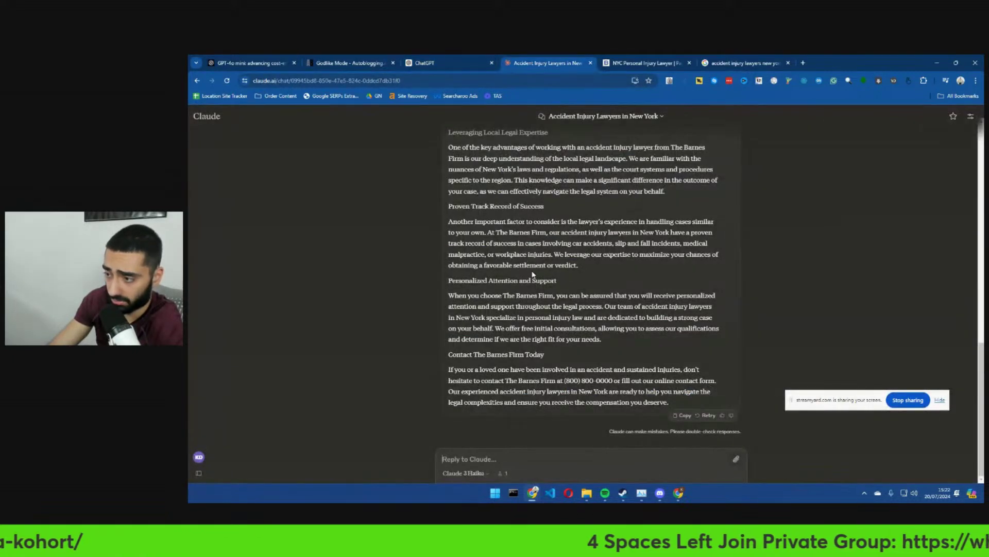
left_click(438, 63)
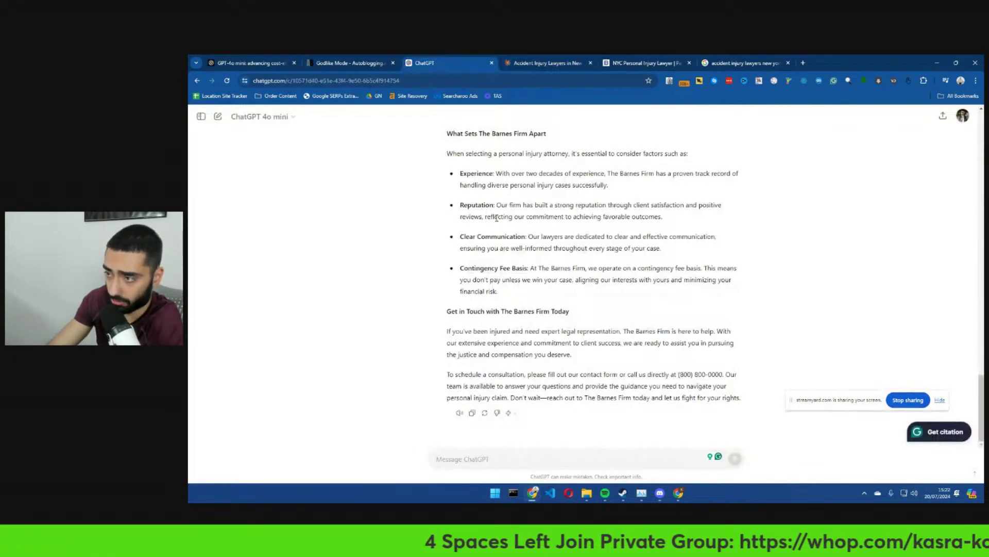
scroll(497, 218, "up", 2)
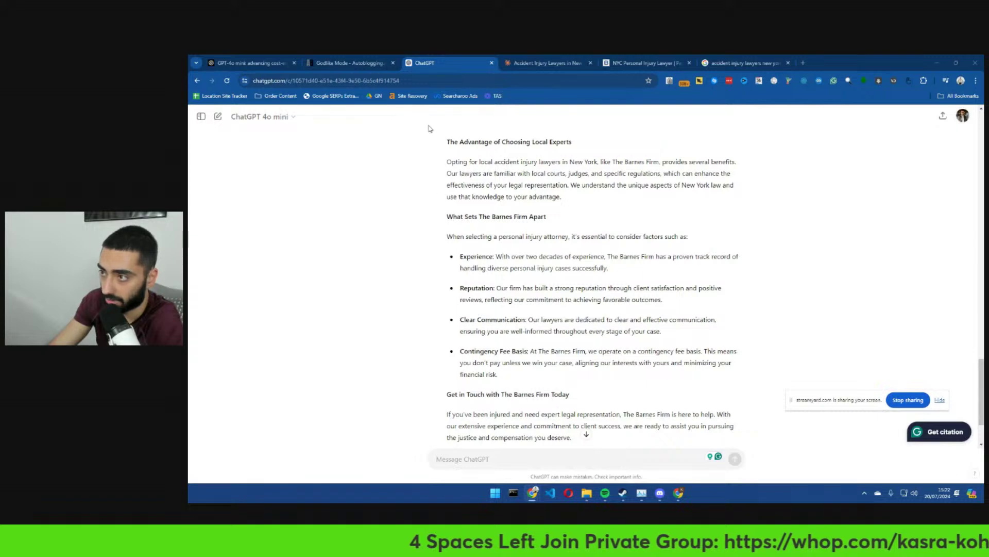
left_click(526, 63)
scroll(514, 241, "up", 4)
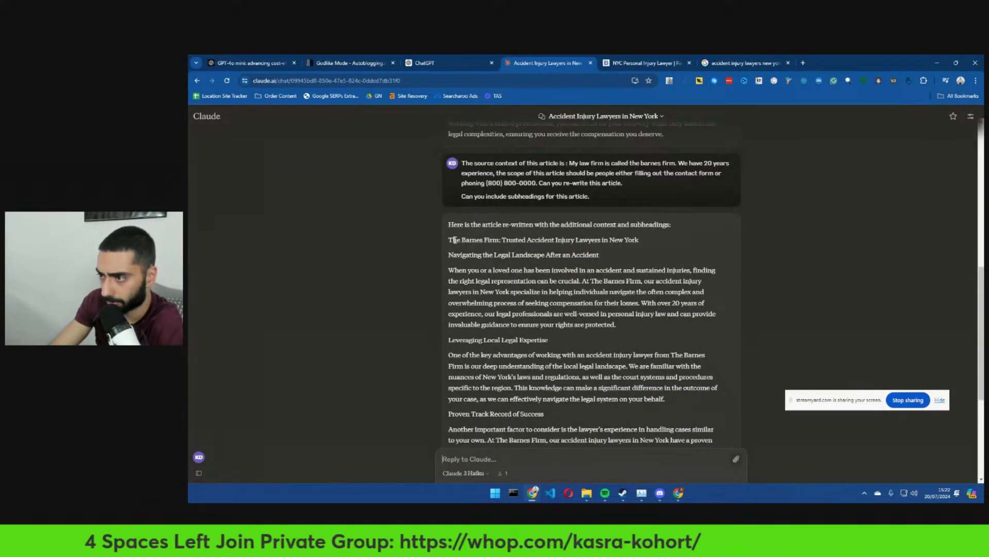
left_click(443, 63)
scroll(464, 235, "up", 10)
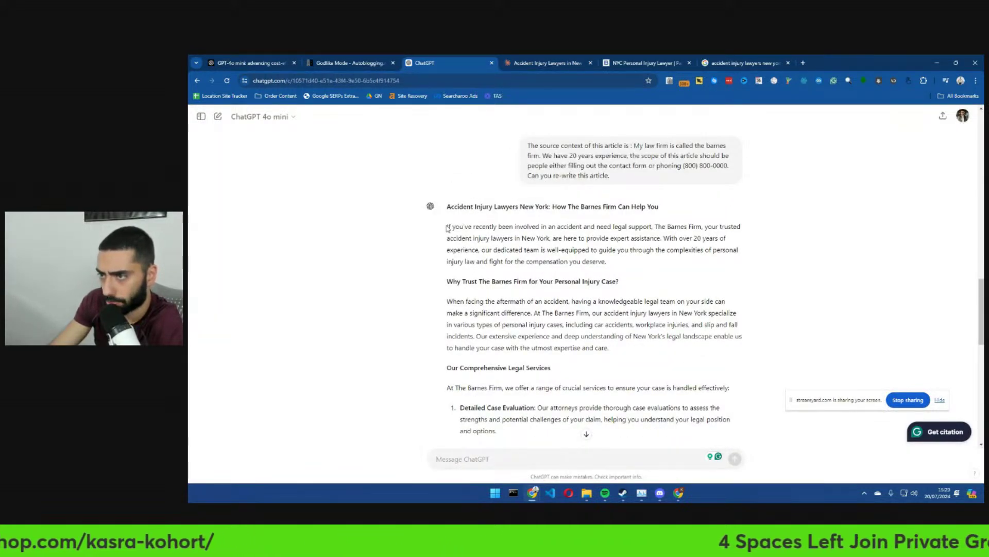
- Review ChatGPT's opening sentence, 'Why Trust The Barnes Firm' heading and closing sections, then return to Claude
left_click_drag(448, 226, 713, 239)
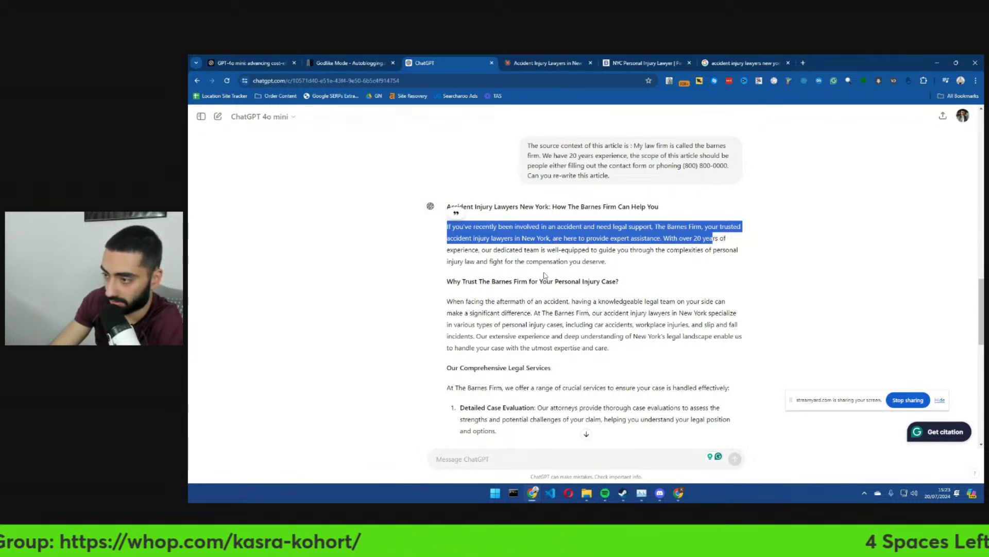
left_click_drag(454, 280, 588, 294)
scroll(498, 323, "down", 2)
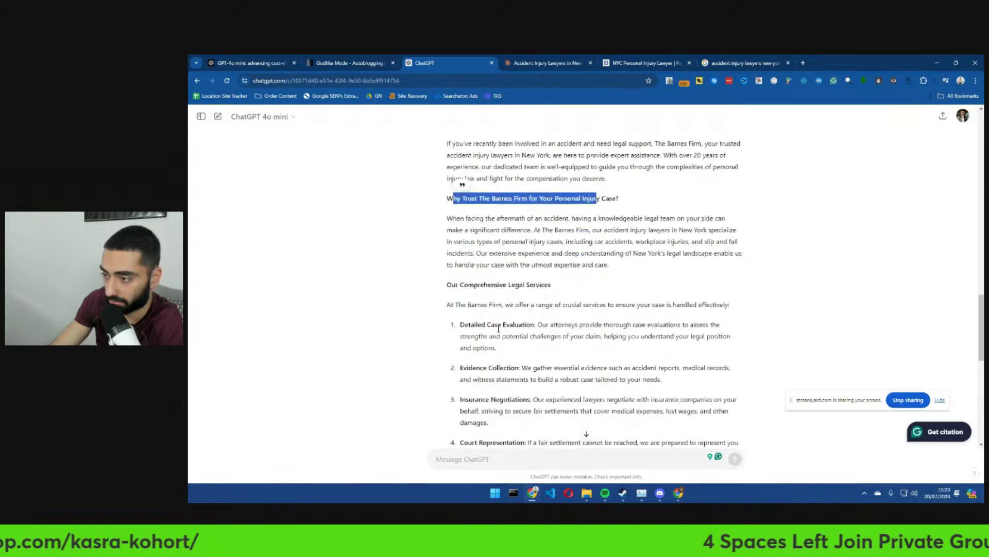
left_click_drag(458, 285, 516, 280)
scroll(492, 325, "down", 4)
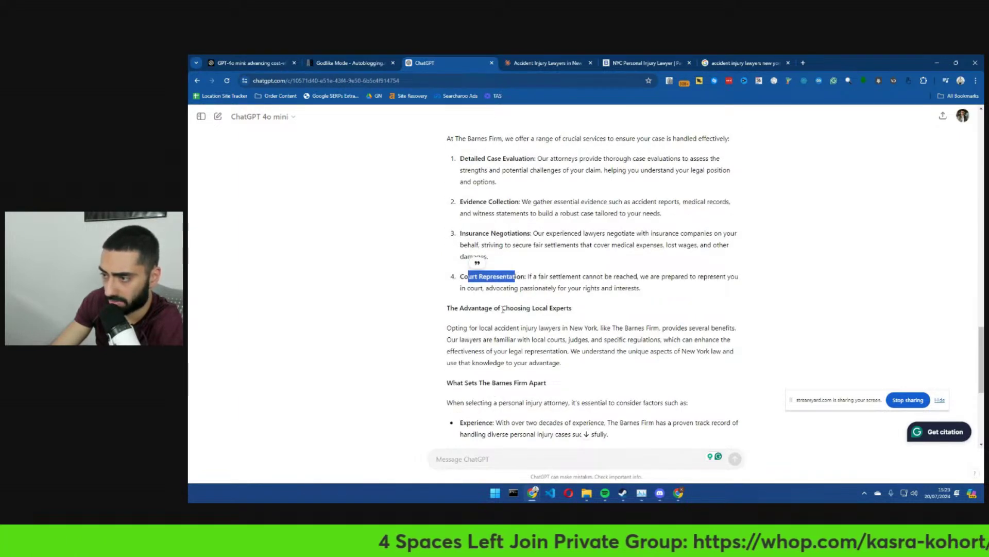
left_click_drag(480, 308, 539, 309)
scroll(539, 311, "down", 3)
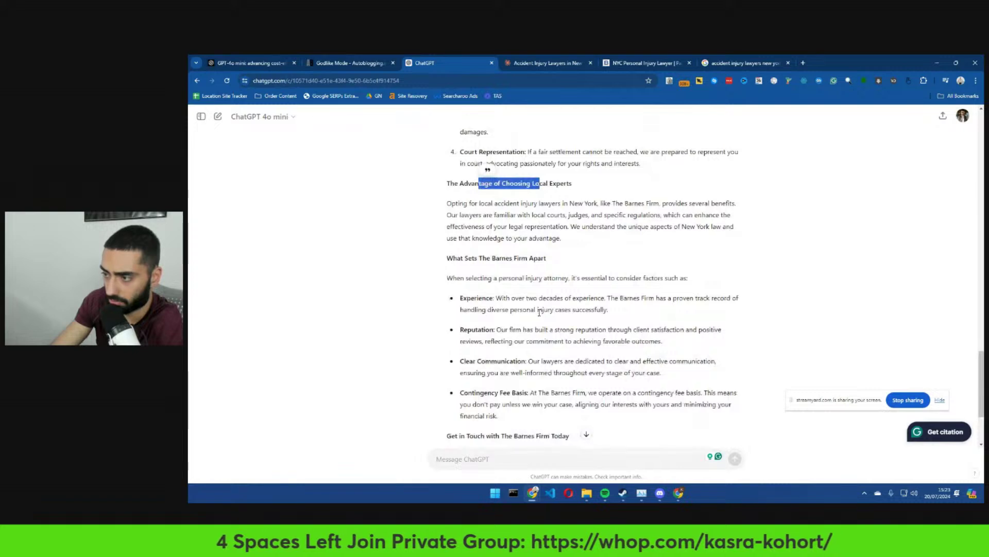
scroll(539, 312, "down", 1)
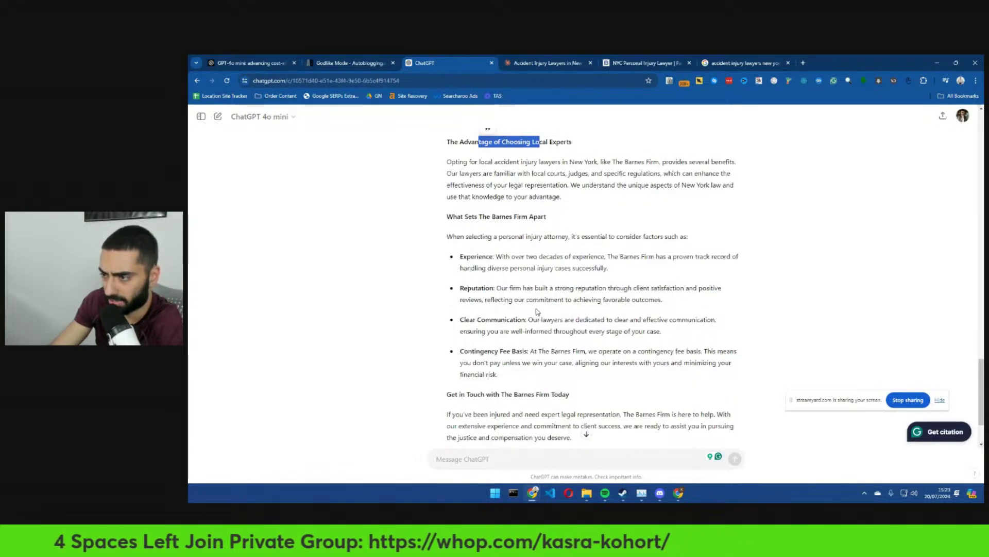
scroll(538, 312, "down", 2)
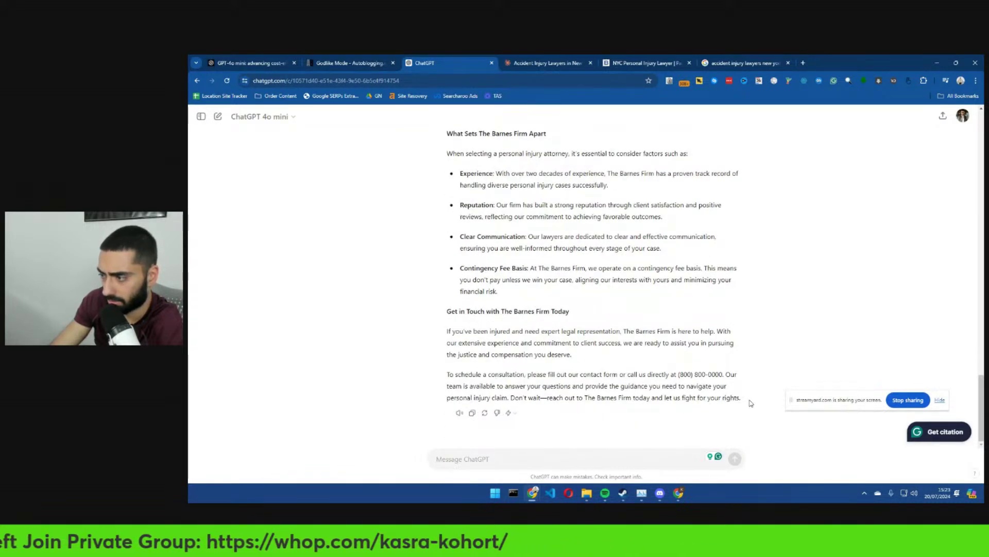
left_click_drag(750, 403, 542, 246)
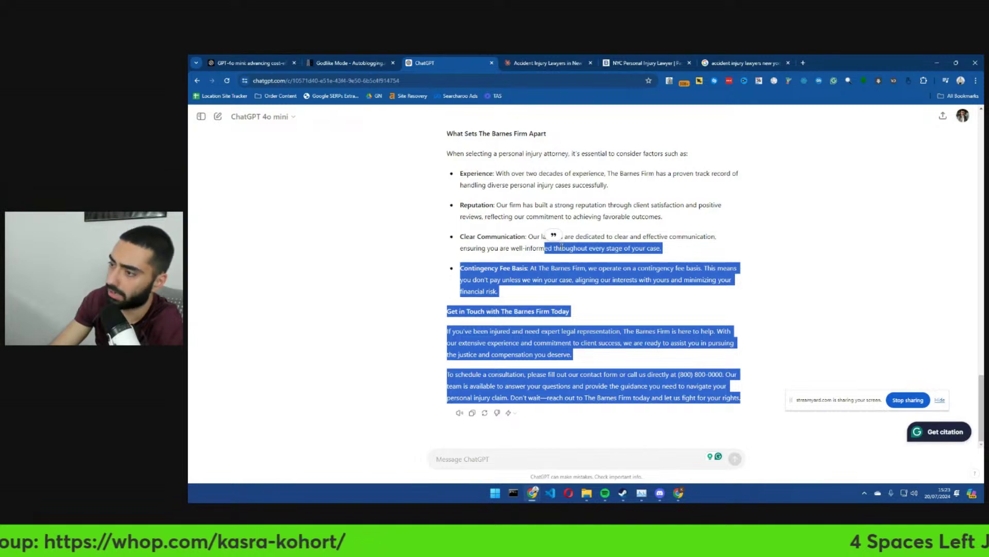
left_click(484, 261)
scroll(498, 271, "up", 7)
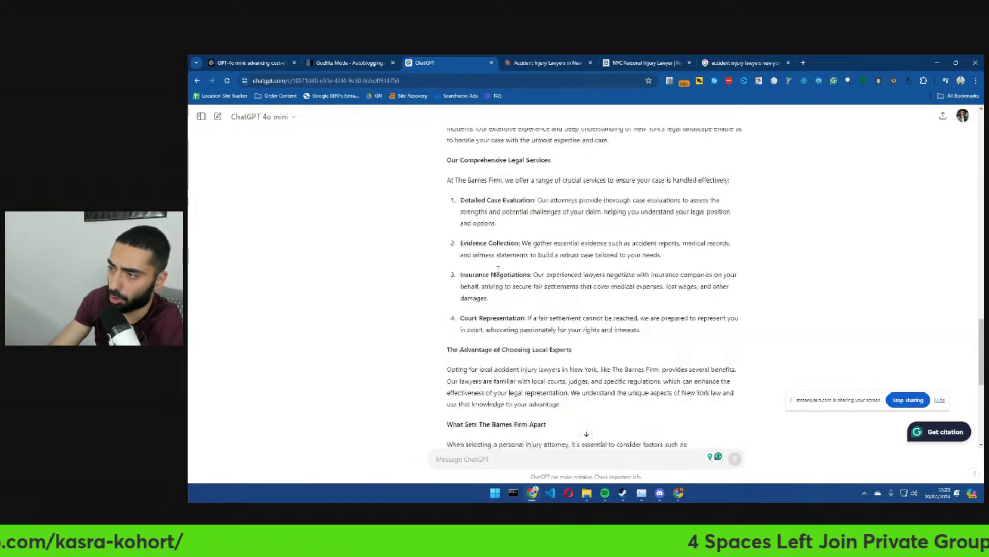
scroll(498, 272, "up", 6)
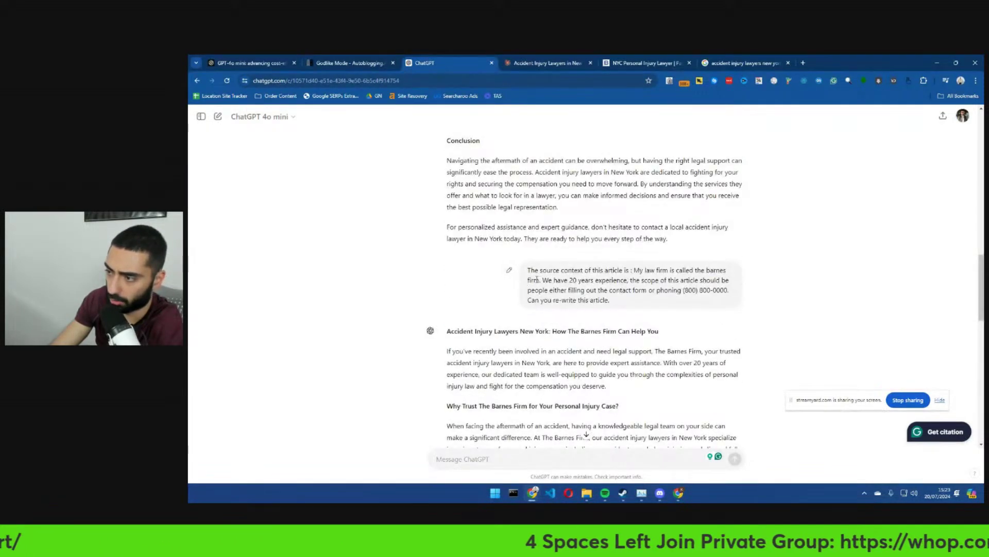
scroll(550, 299, "down", 11)
left_click(548, 63)
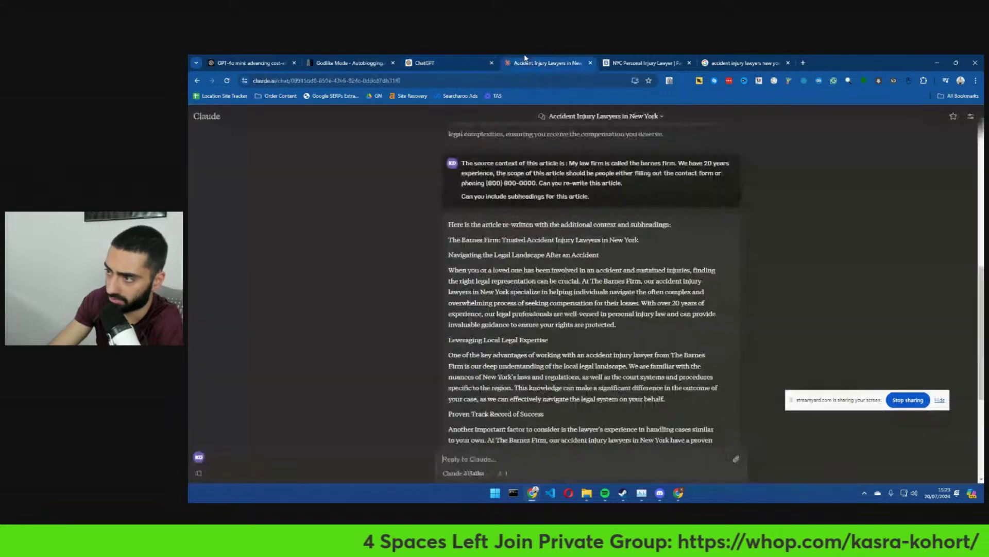
left_click_drag(449, 225, 540, 240)
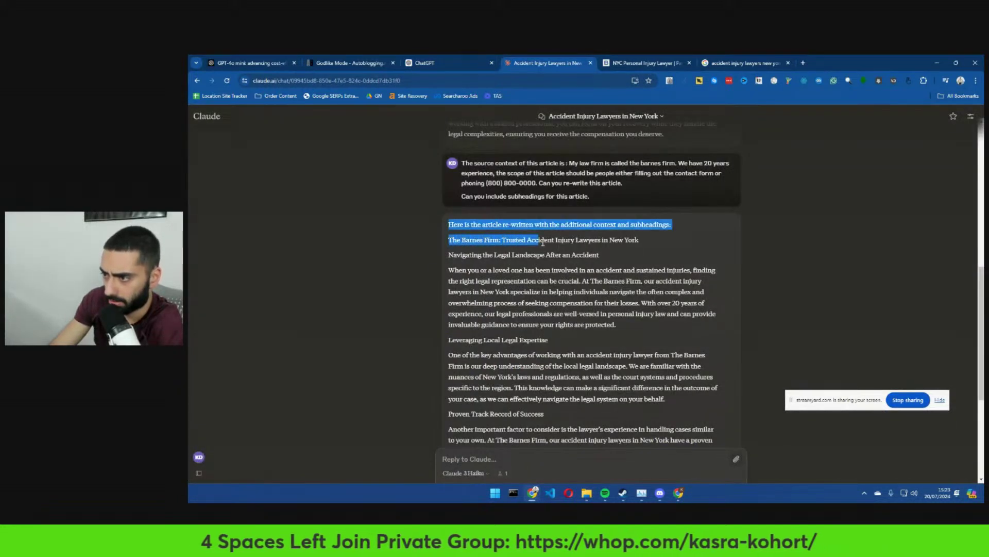
left_click(550, 267)
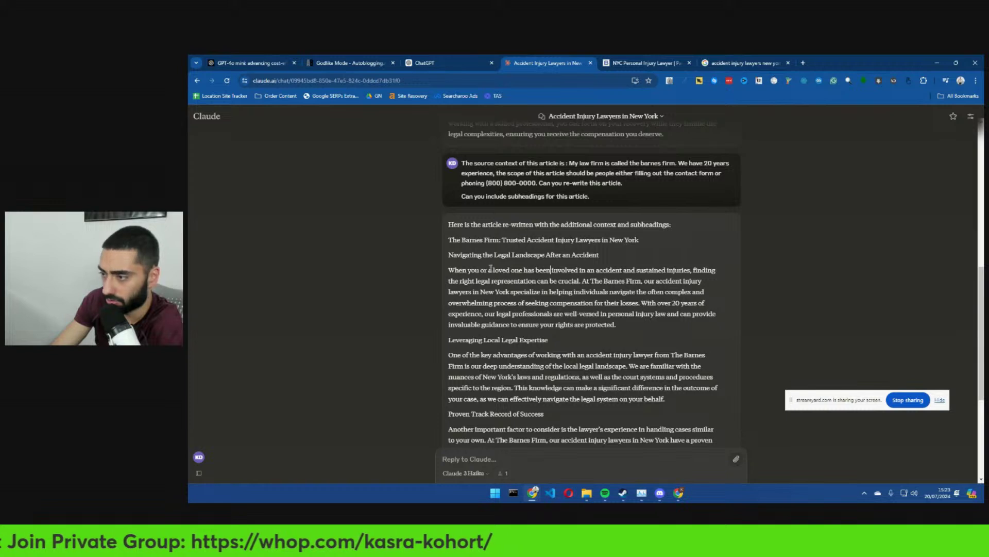
left_click_drag(456, 255, 519, 279)
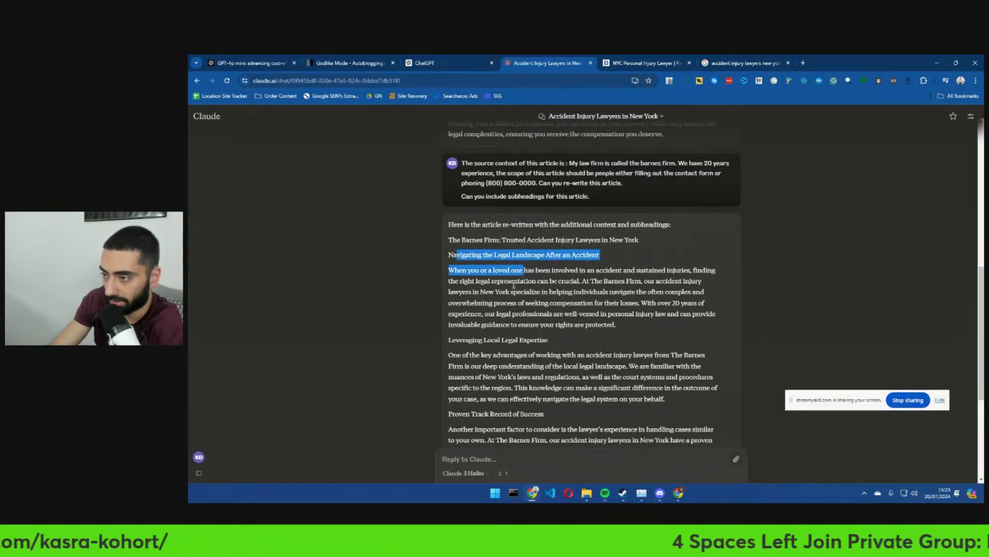
scroll(514, 285, "down", 1)
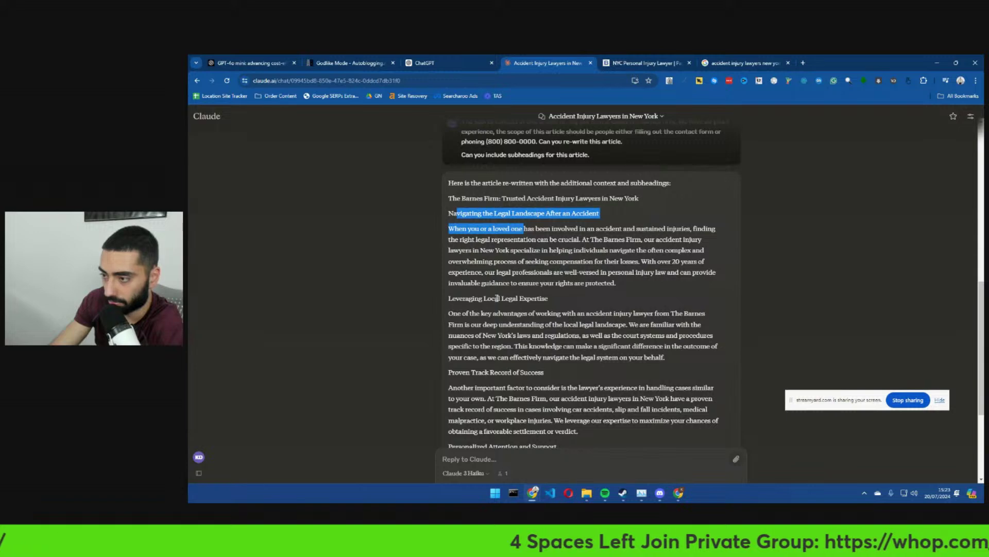
scroll(536, 311, "down", 1)
left_click_drag(459, 330, 517, 331)
scroll(540, 340, "down", 3)
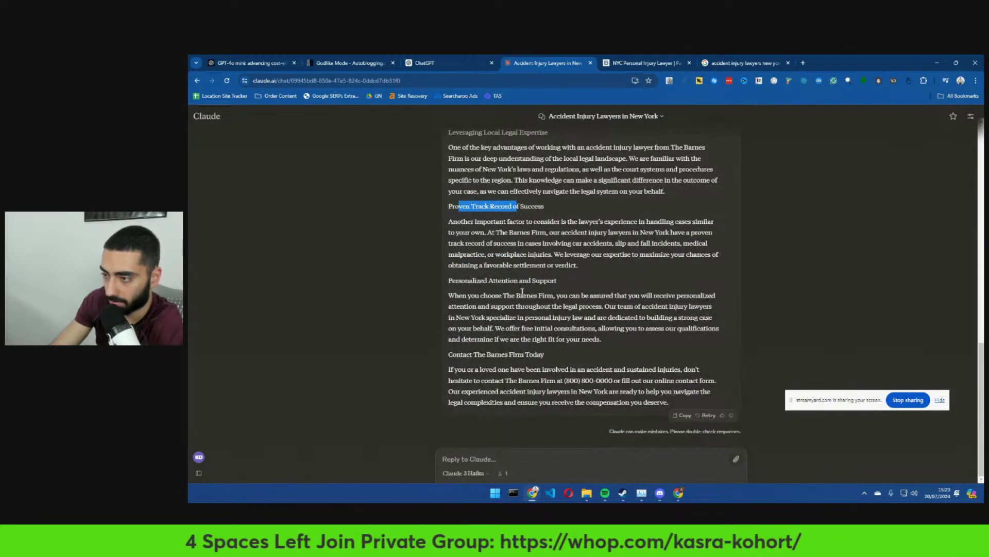
left_click_drag(672, 401, 451, 158)
scroll(454, 217, "up", 2)
- Scroll through The Barnes Firm's NYC personal injury lawyer page, then return to the Godlike Mode generator
scroll(457, 190, "up", 1)
key("ctrl+Tab")
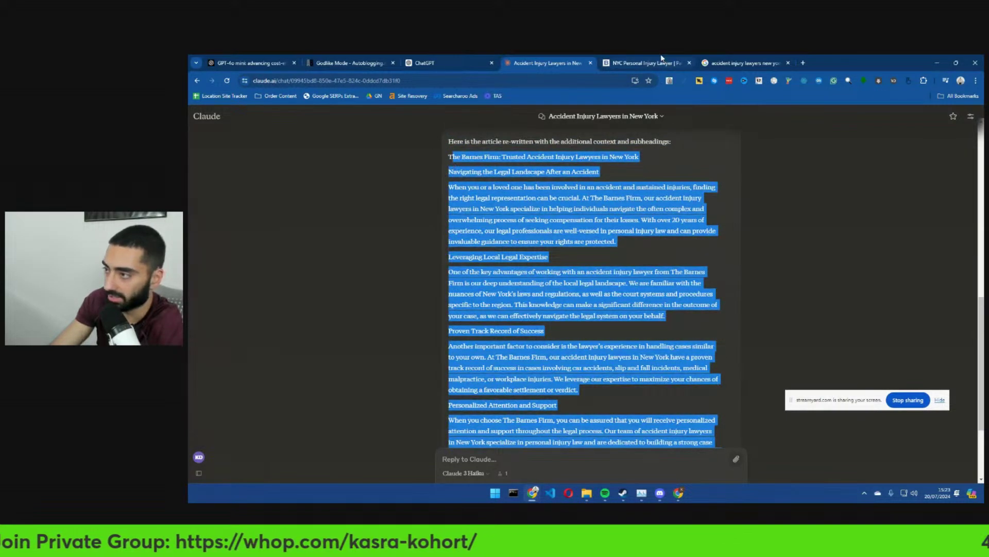
scroll(456, 276, "down", 8)
scroll(463, 277, "up", 3)
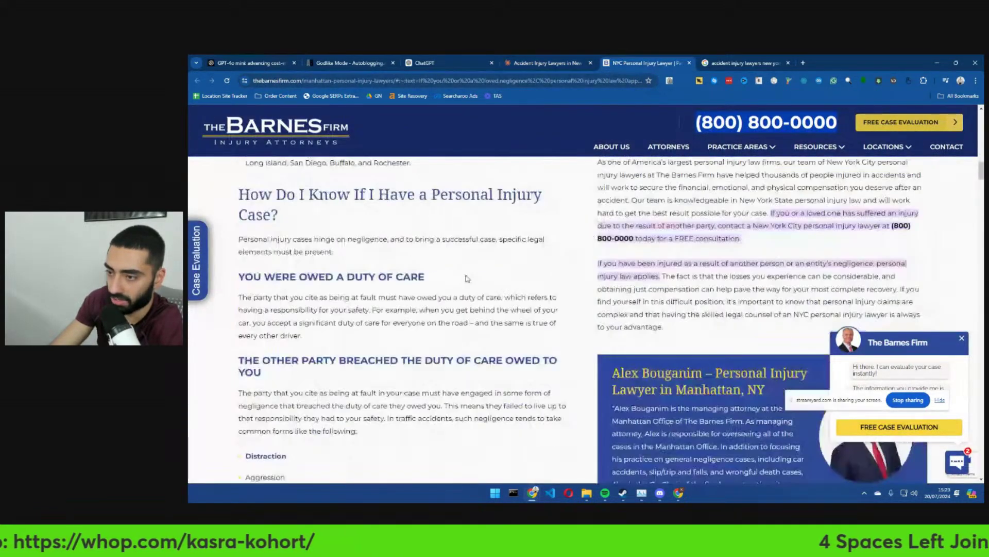
scroll(466, 278, "down", 7)
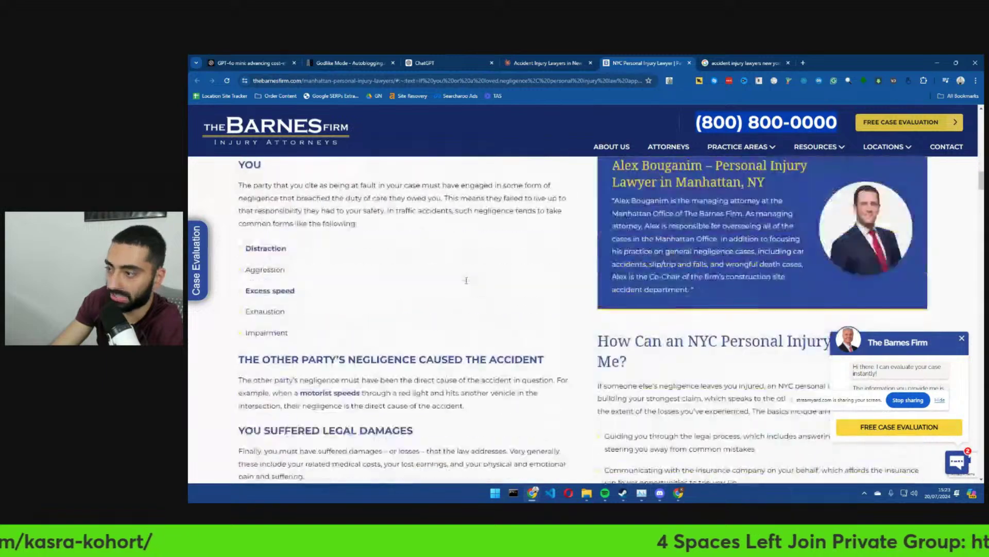
scroll(465, 283, "down", 15)
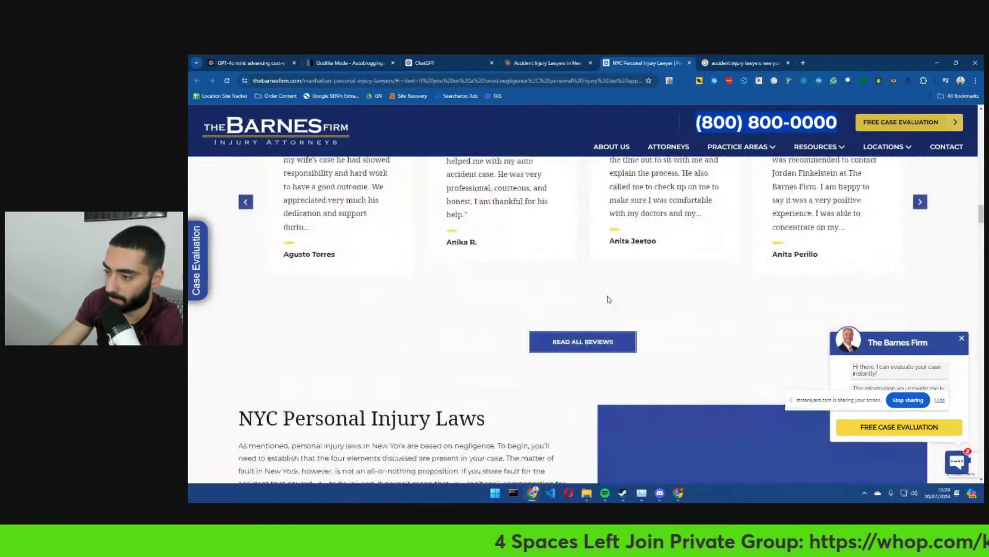
scroll(576, 304, "down", 10)
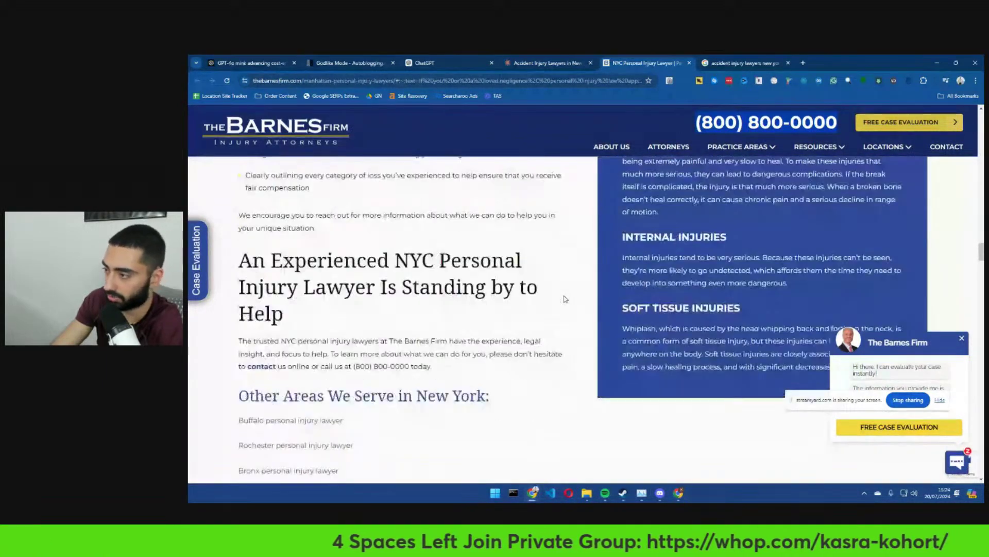
scroll(563, 299, "down", 3)
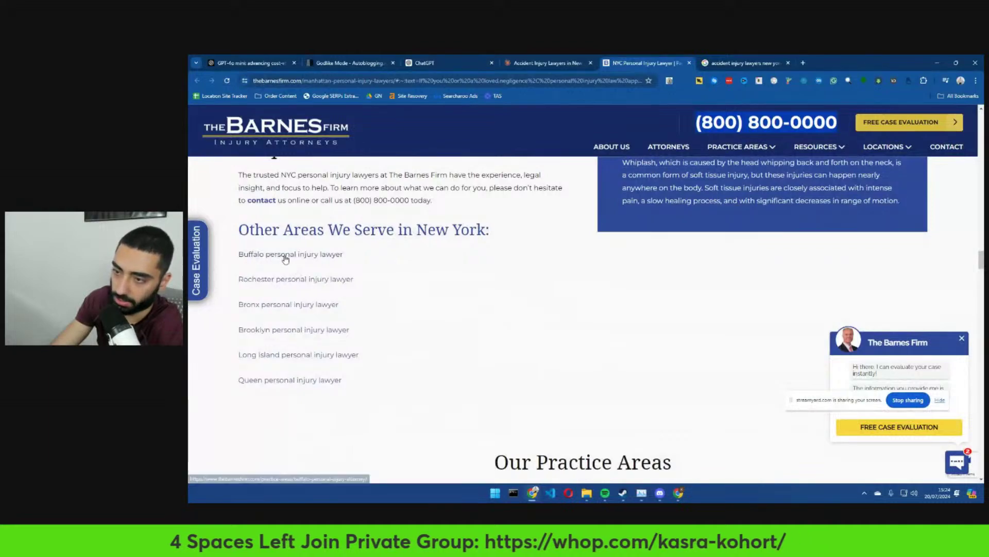
scroll(464, 262, "up", 15)
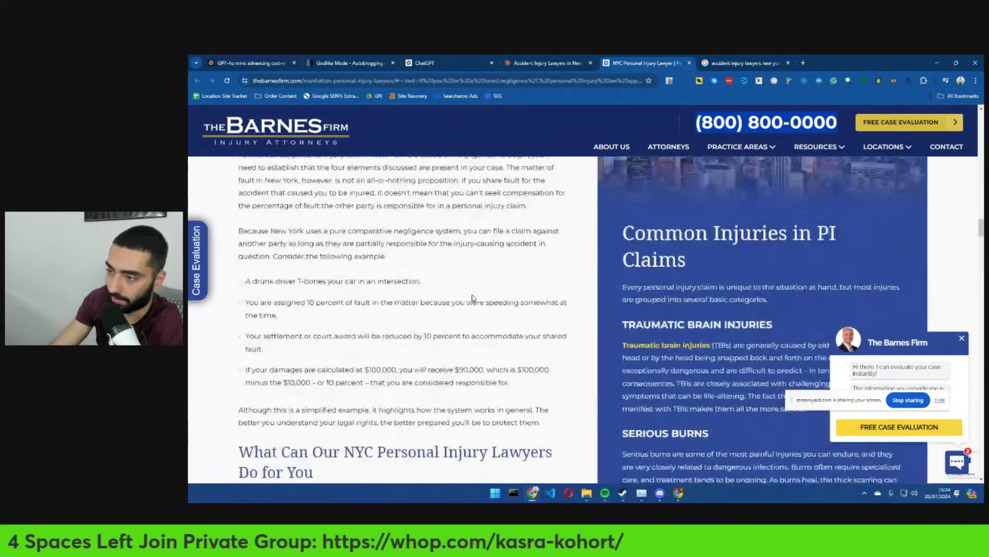
scroll(476, 298, "down", 12)
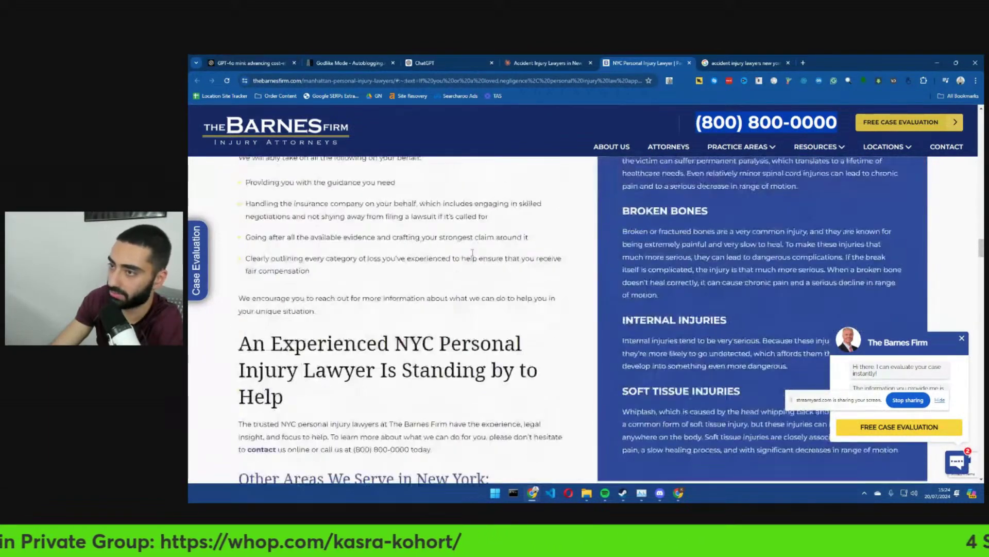
left_click(354, 62)
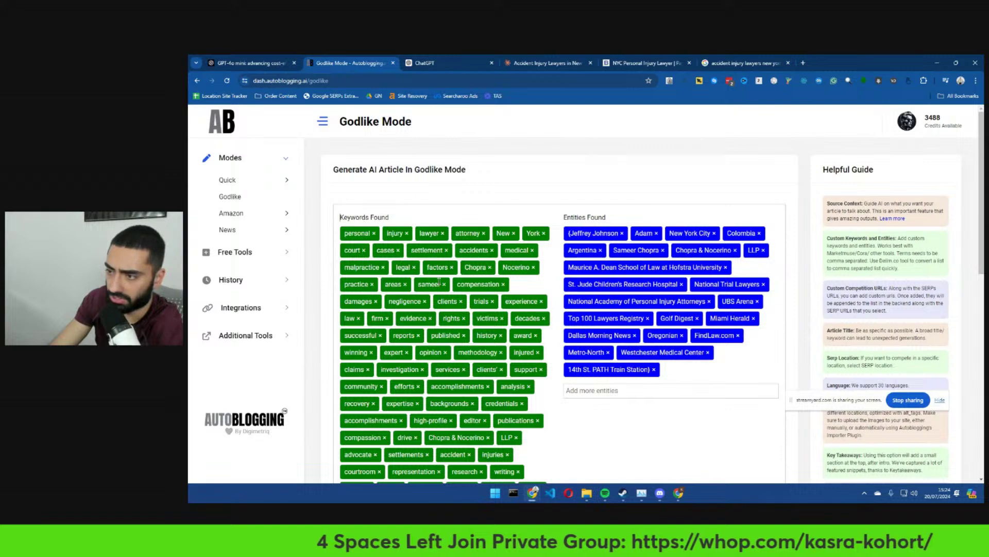
- Remove the person-name, competing law firm, Hofstra law school and St. Jude Children's Research Hospital entities
left_click(621, 234)
left_click(589, 233)
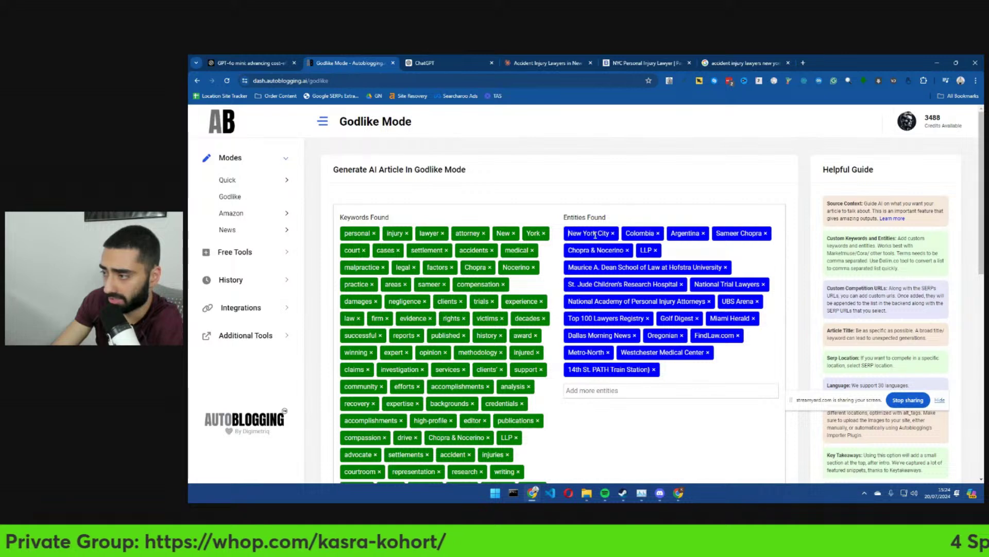
left_click(627, 250)
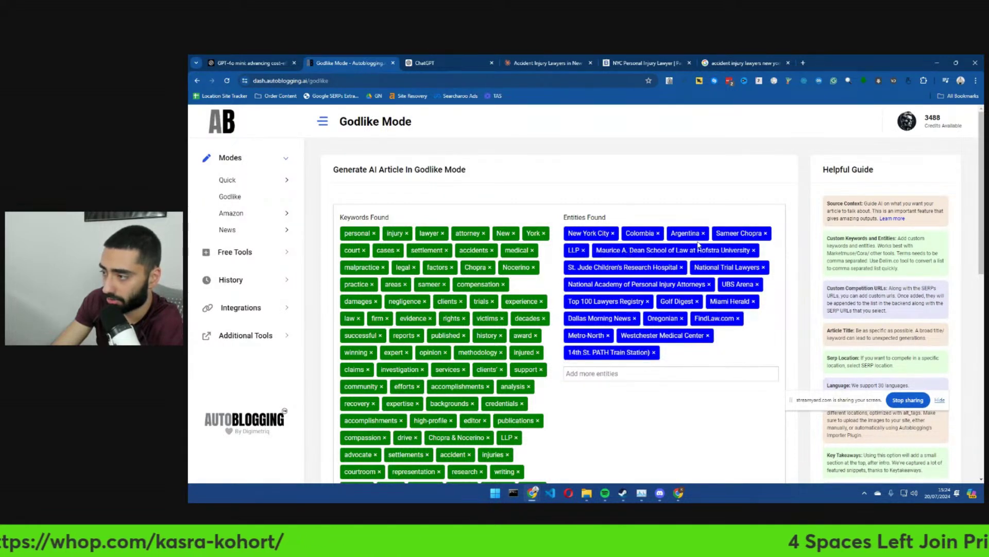
left_click(766, 233)
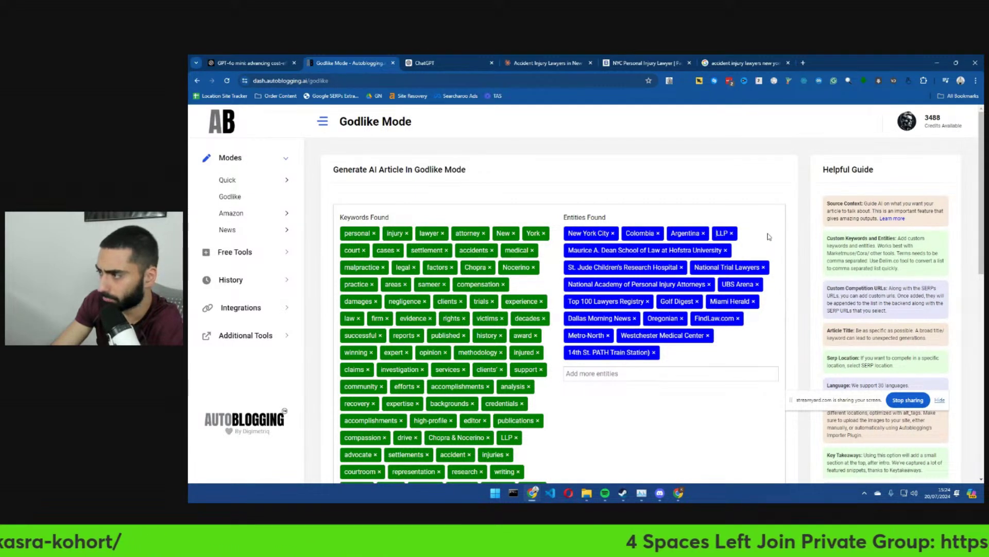
left_click(726, 251)
left_click(681, 250)
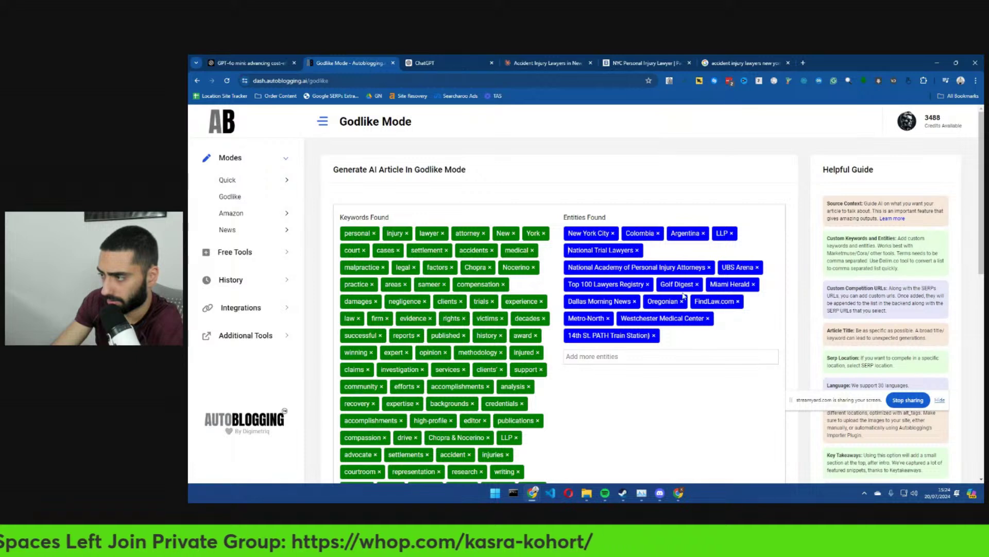
- Remove the FindLaw.com, Westchester Medical Center, Miami Herald and UBS Arena entities
left_click(739, 301)
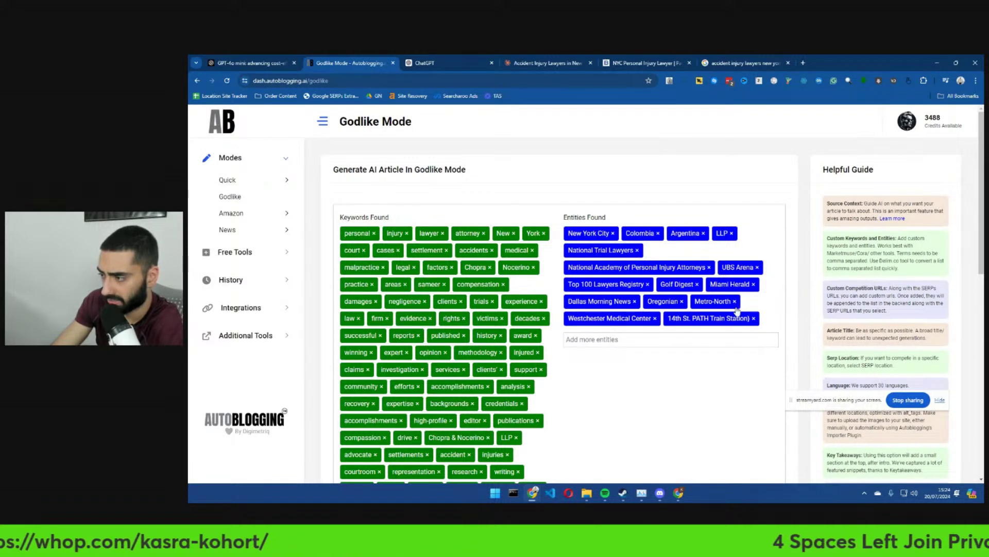
left_click(655, 319)
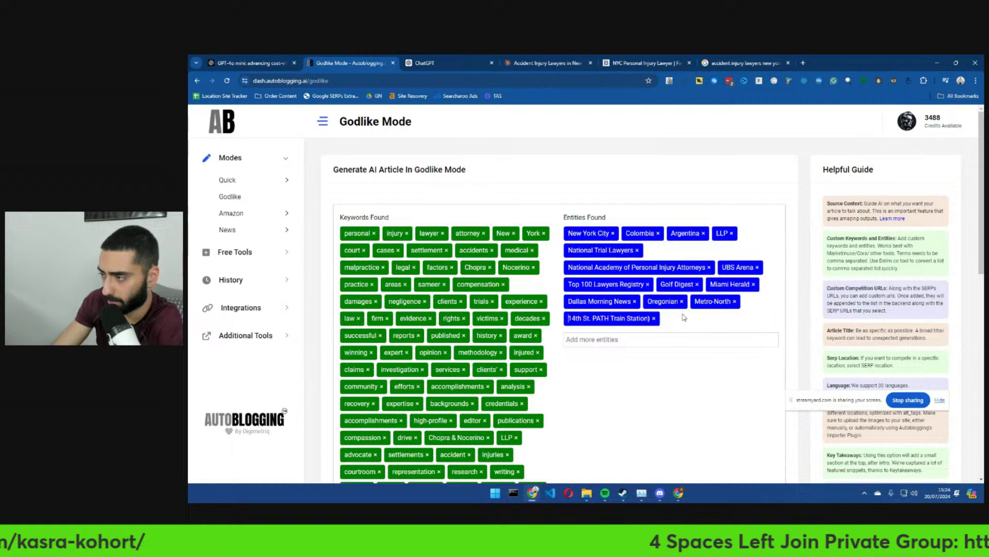
left_click(753, 285)
left_click(757, 267)
scroll(619, 284, "down", 4)
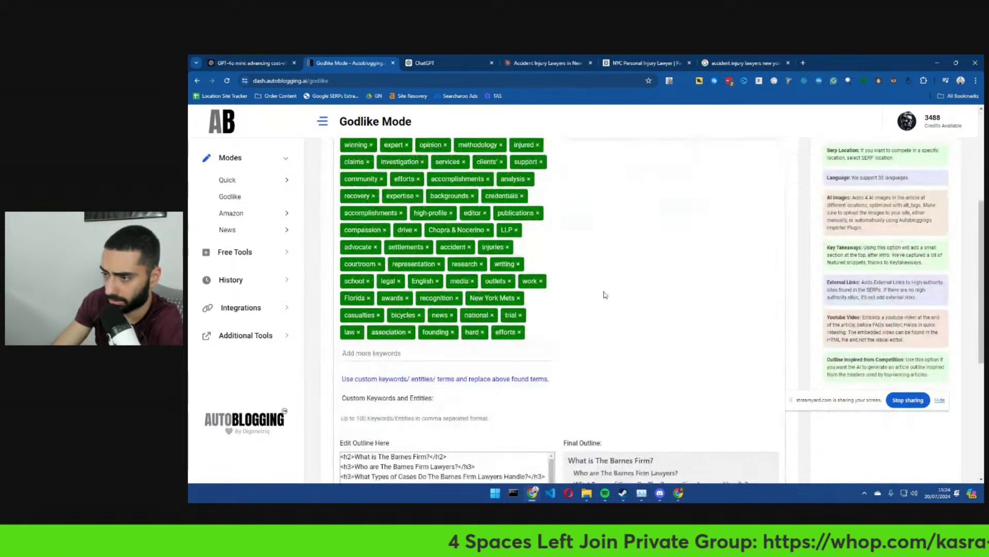
- Review the Final Outline headings, from 'What is The Barnes Firm?' onward, then generate the article
scroll(456, 294, "down", 5)
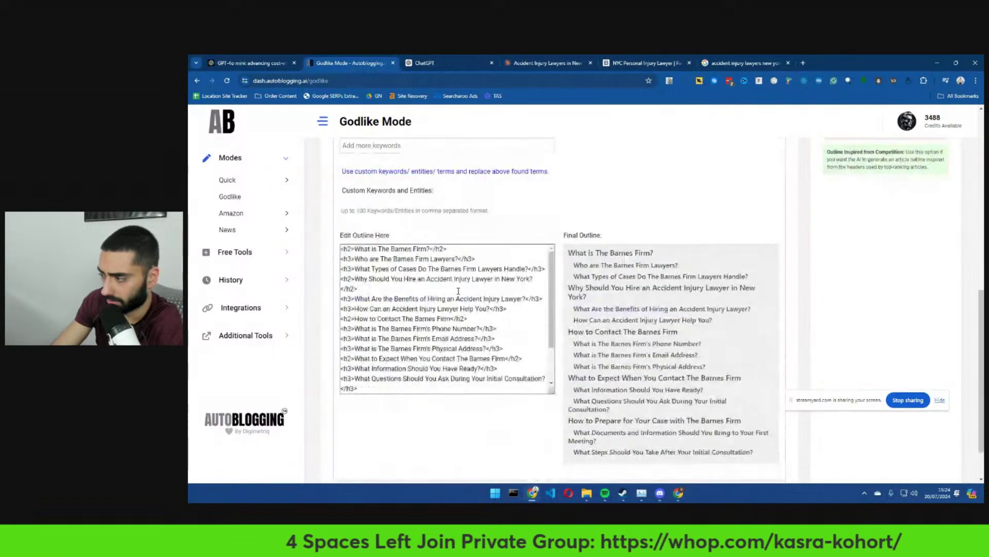
scroll(495, 288, "down", 1)
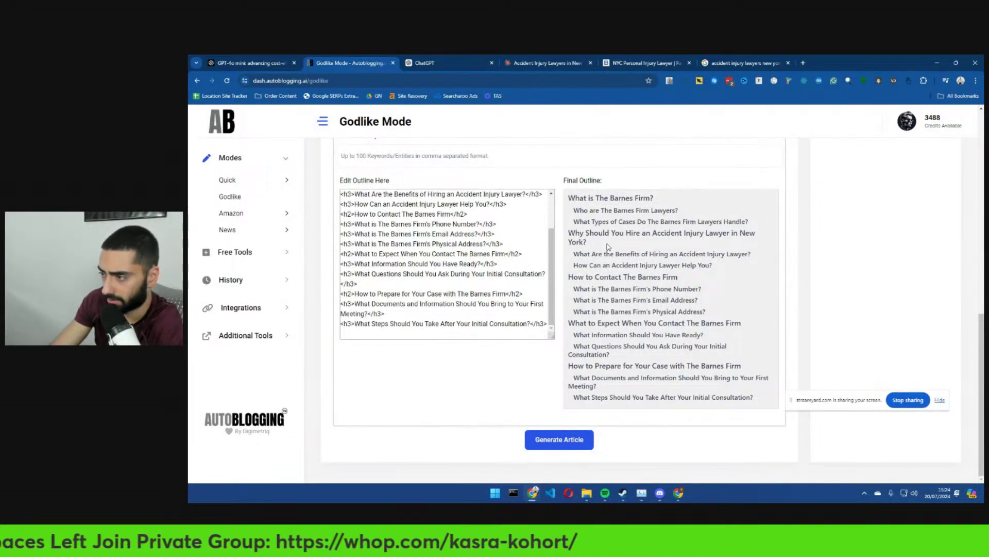
left_click_drag(575, 198, 655, 200)
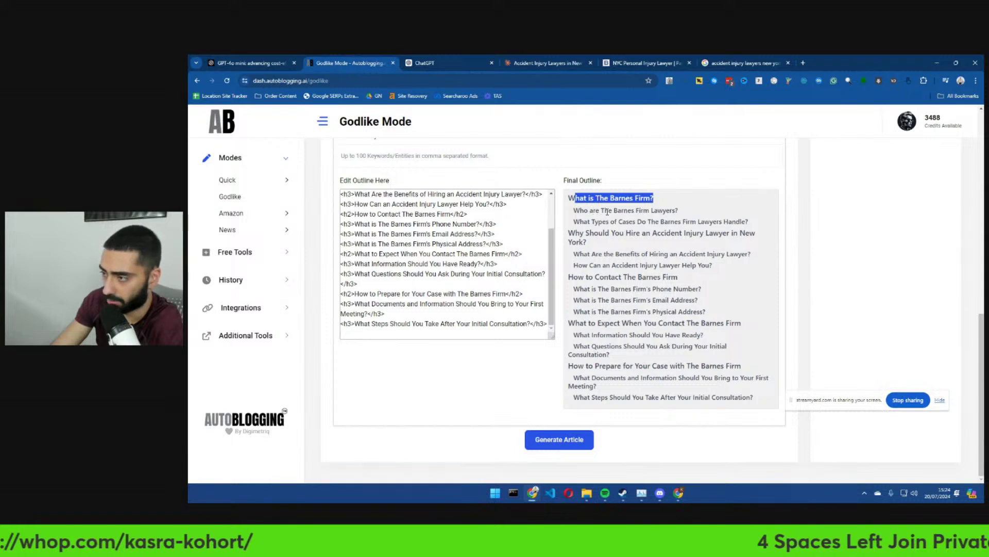
left_click_drag(588, 211, 676, 210)
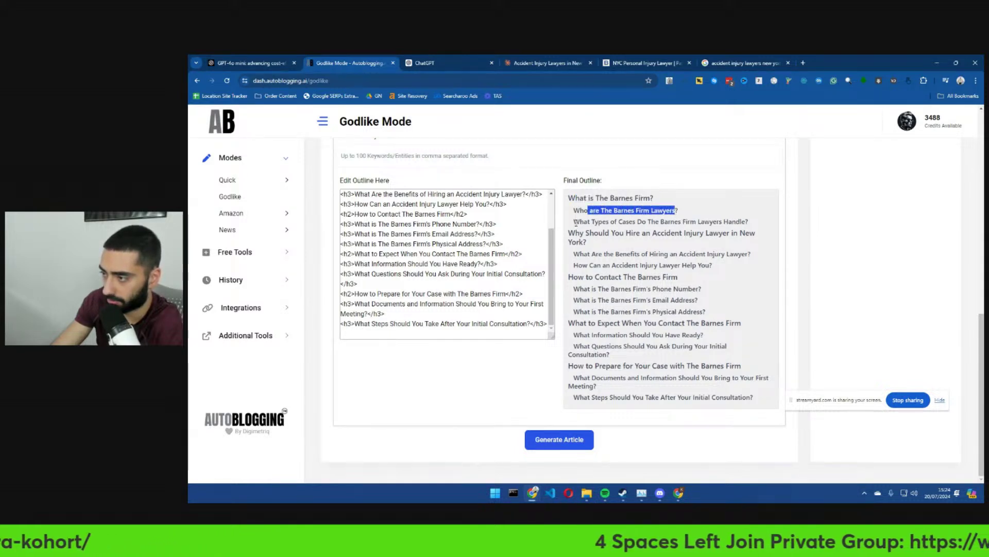
left_click_drag(580, 223, 749, 227)
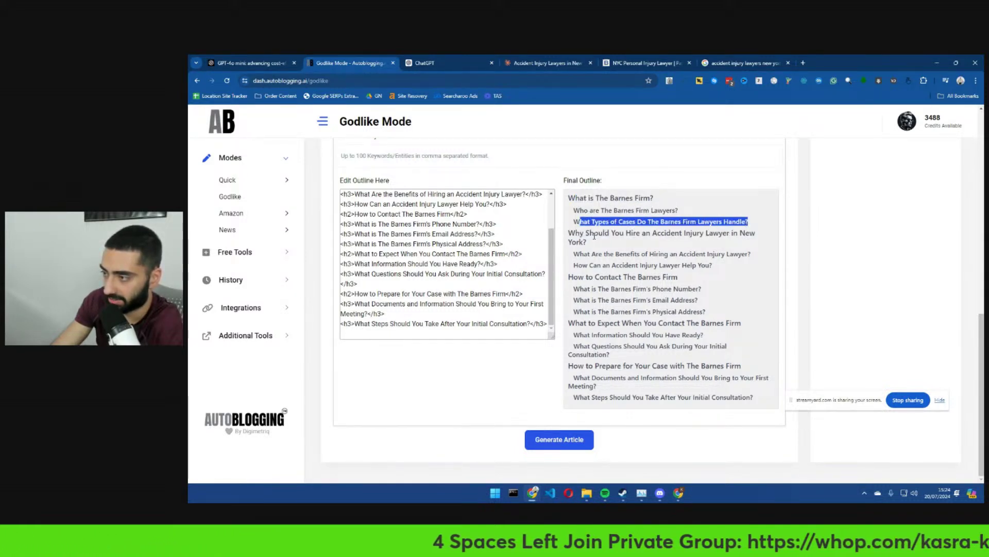
left_click_drag(570, 234, 715, 269)
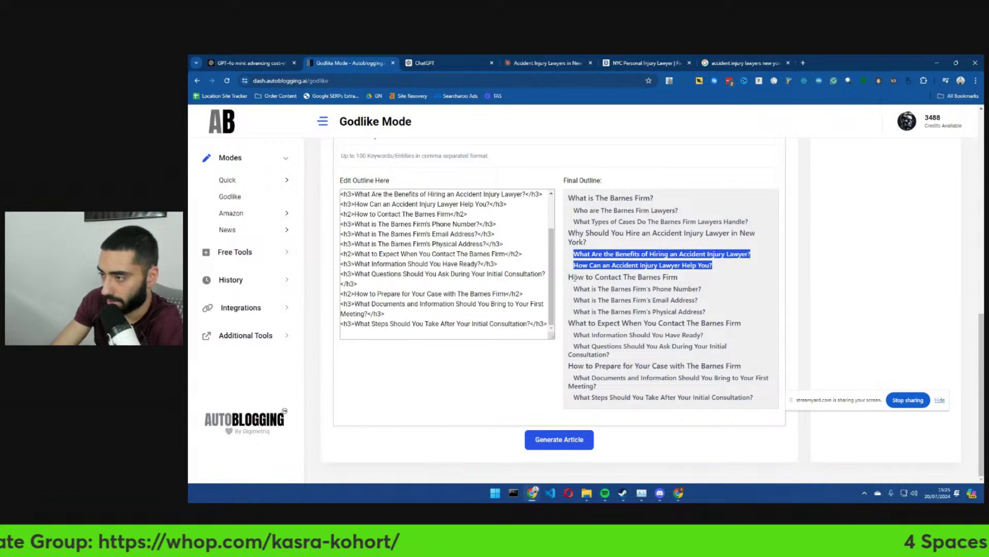
left_click_drag(664, 317, 742, 323)
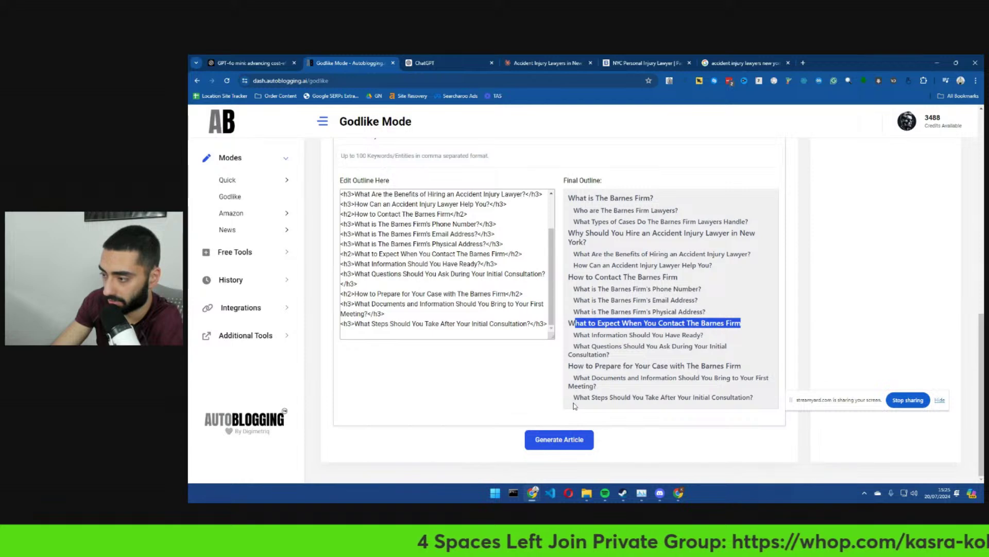
left_click(572, 439)
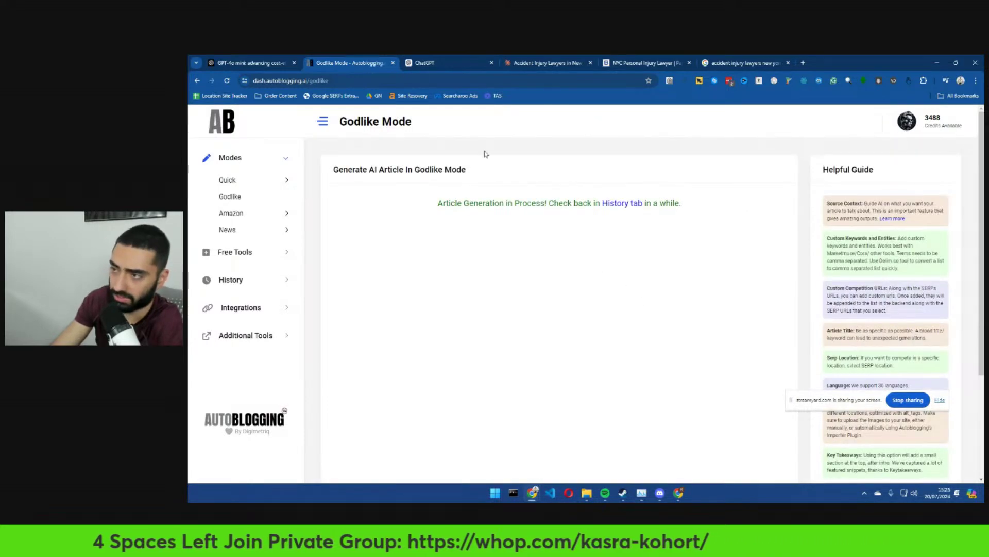
- Close Godlike Mode, flip past the ChatGPT and Claude rewrites, and return to the Google results
key("ctrl+w")
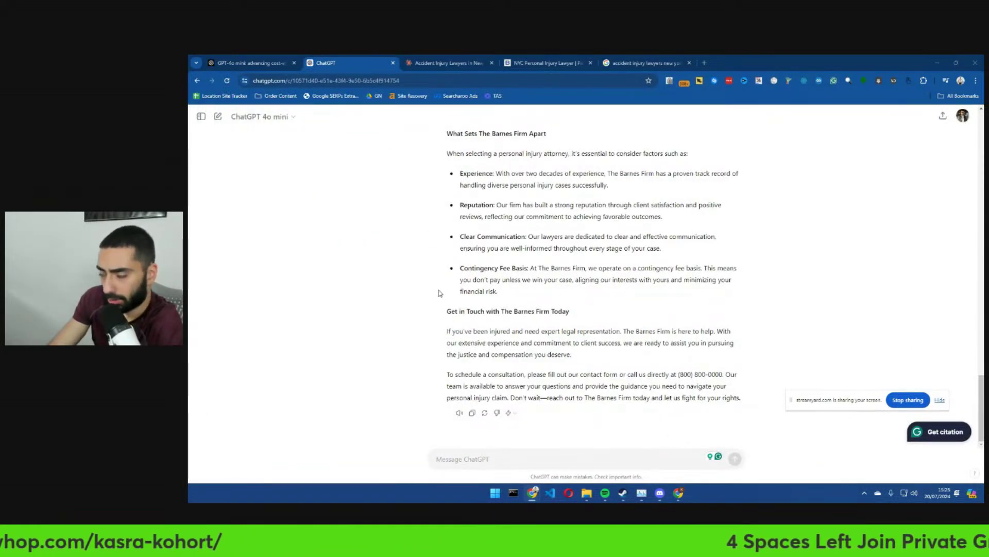
key("ctrl+Tab")
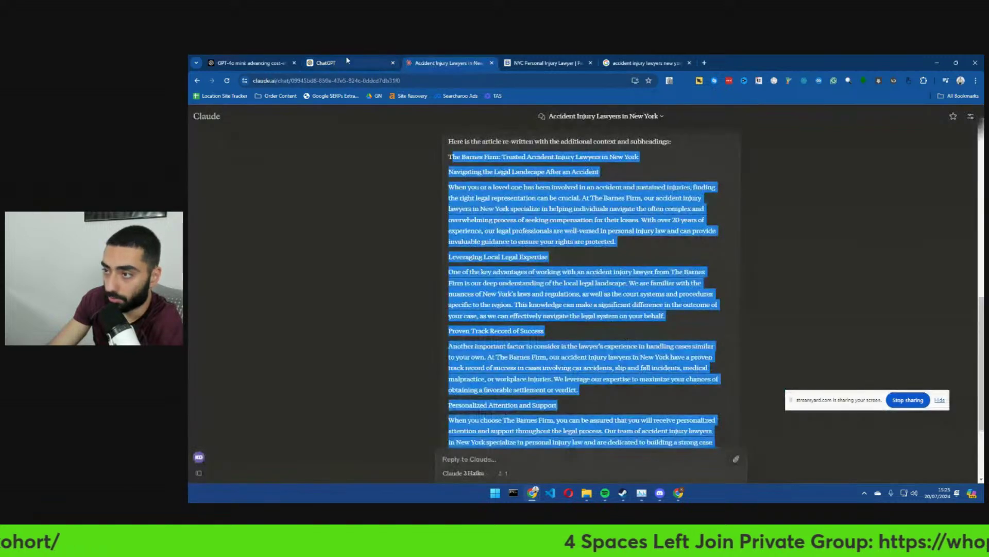
key("ctrl+shift+Tab")
key("ctrl+Tab")
key("ctrl+Tab")
scroll(479, 180, "down", 10)
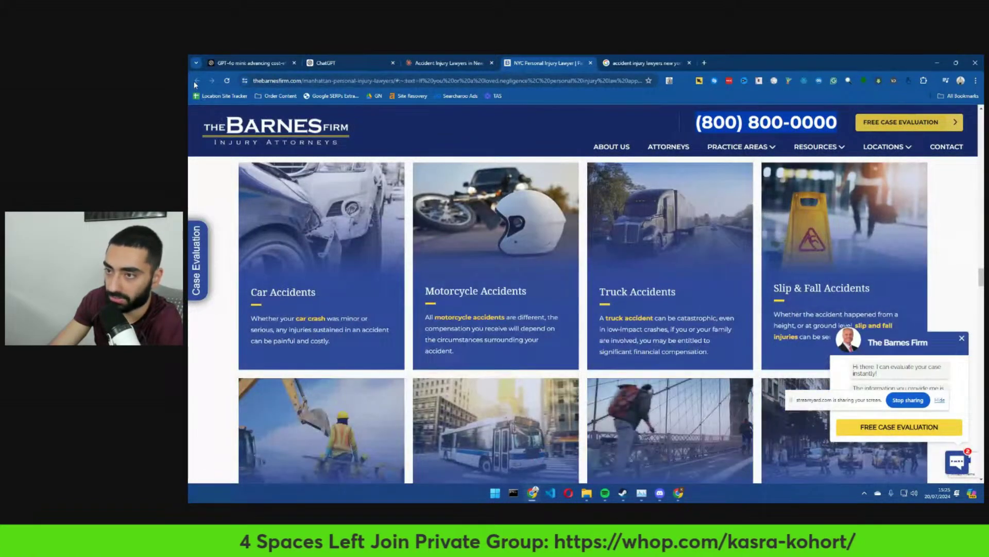
left_click(641, 63)
- Scroll through the 'accident injury lawyers new york' search results
scroll(520, 112, "up", 8)
scroll(554, 243, "down", 20)
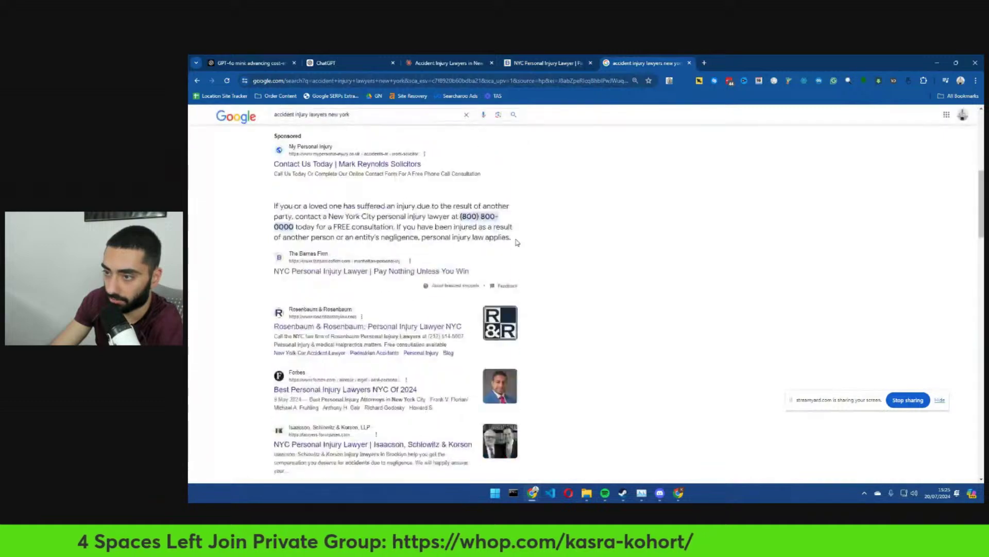
scroll(555, 243, "down", 15)
scroll(554, 240, "up", 12)
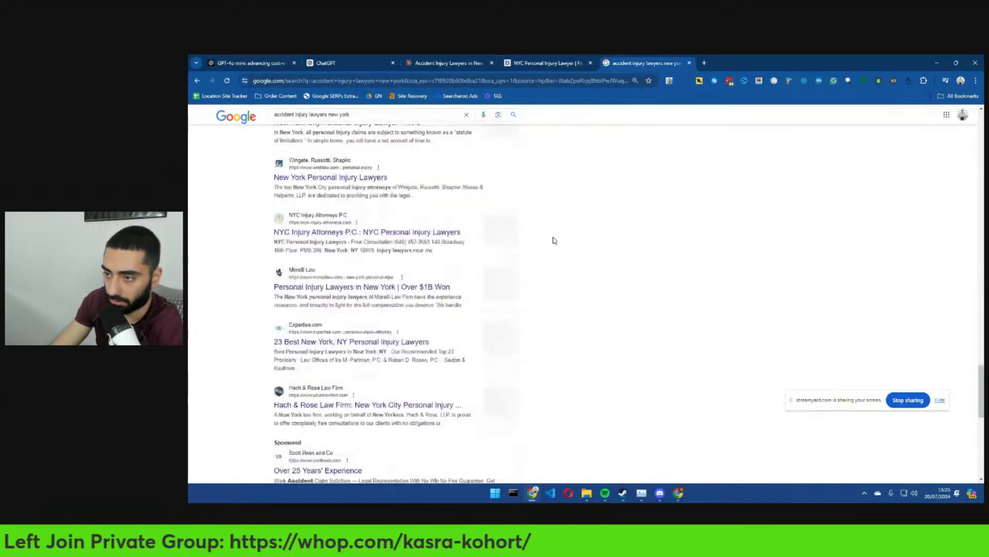
scroll(554, 240, "up", 5)
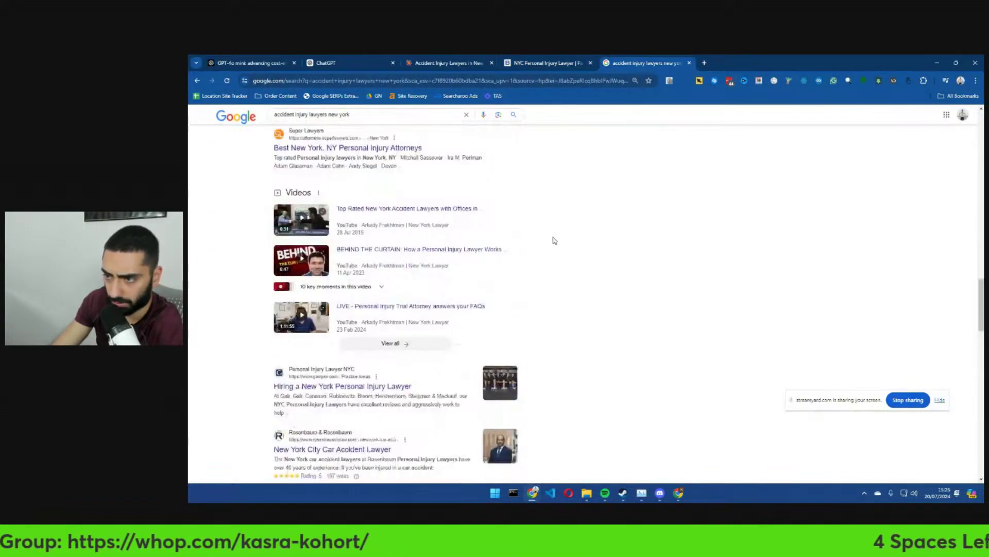
scroll(554, 241, "down", 12)
scroll(554, 241, "up", 5)
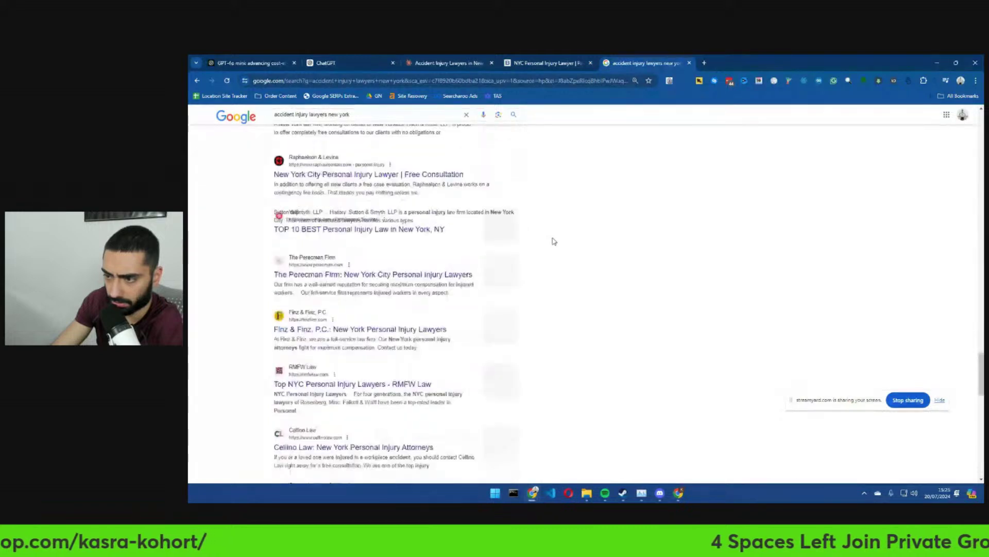
scroll(553, 239, "down", 5)
scroll(676, 262, "down", 10)
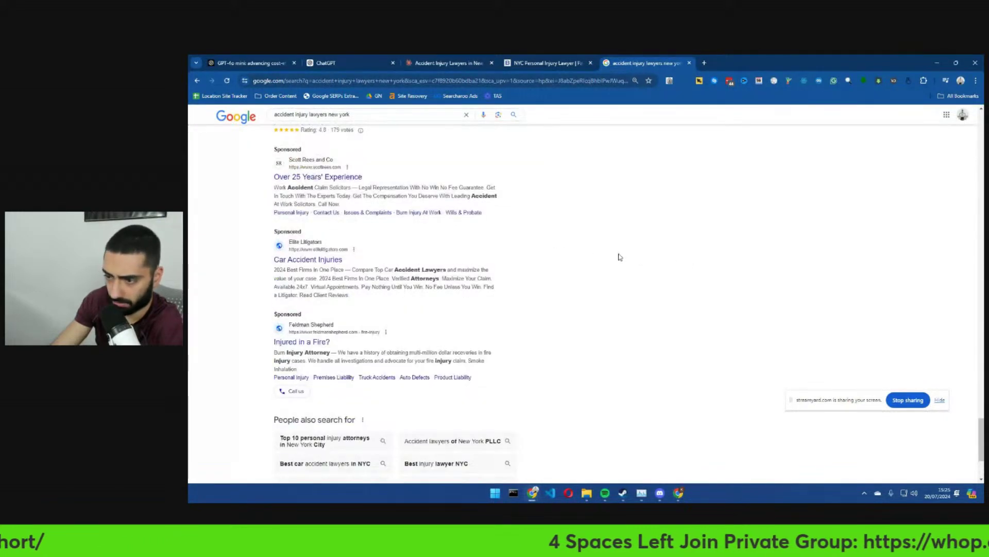
scroll(620, 256, "up", 10)
scroll(618, 258, "down", 4)
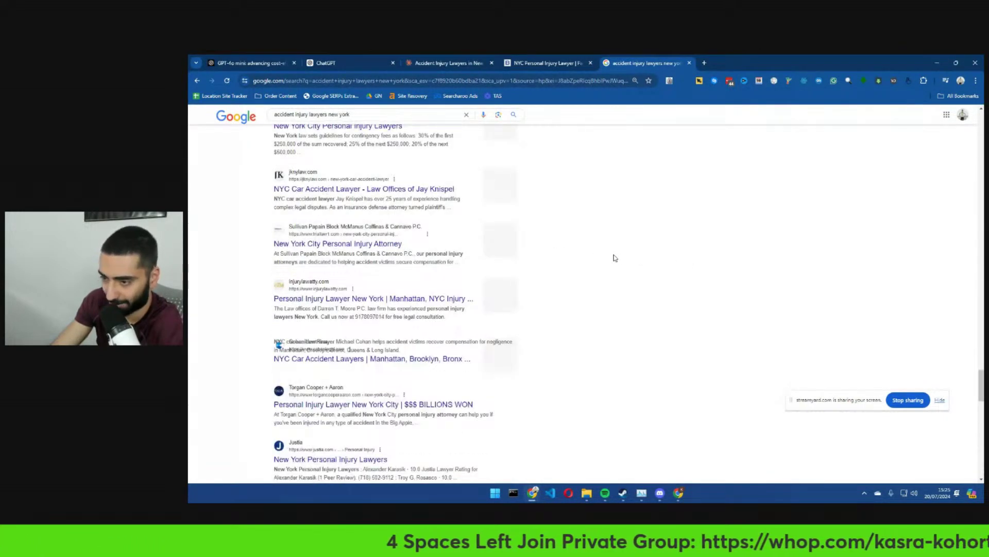
scroll(613, 256, "up", 10)
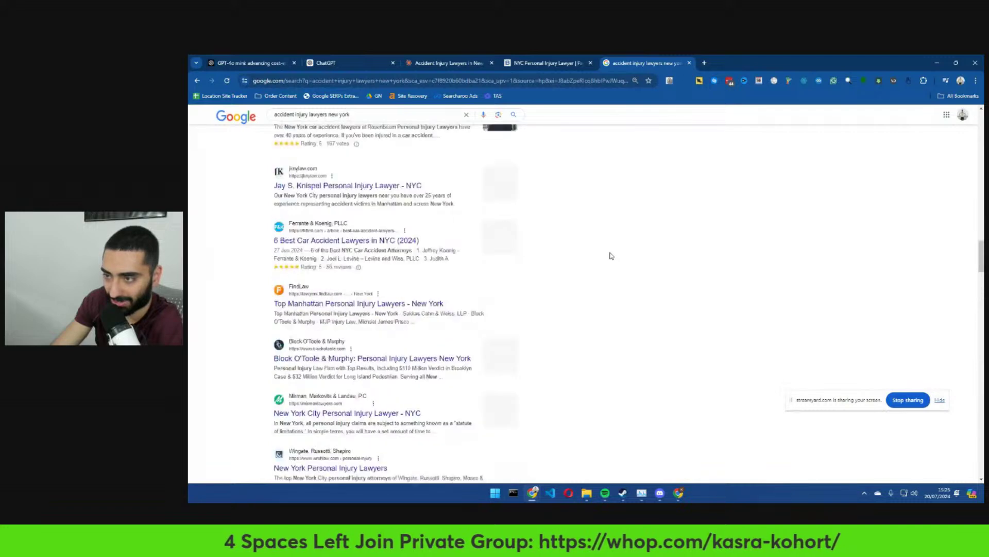
scroll(611, 256, "up", 15)
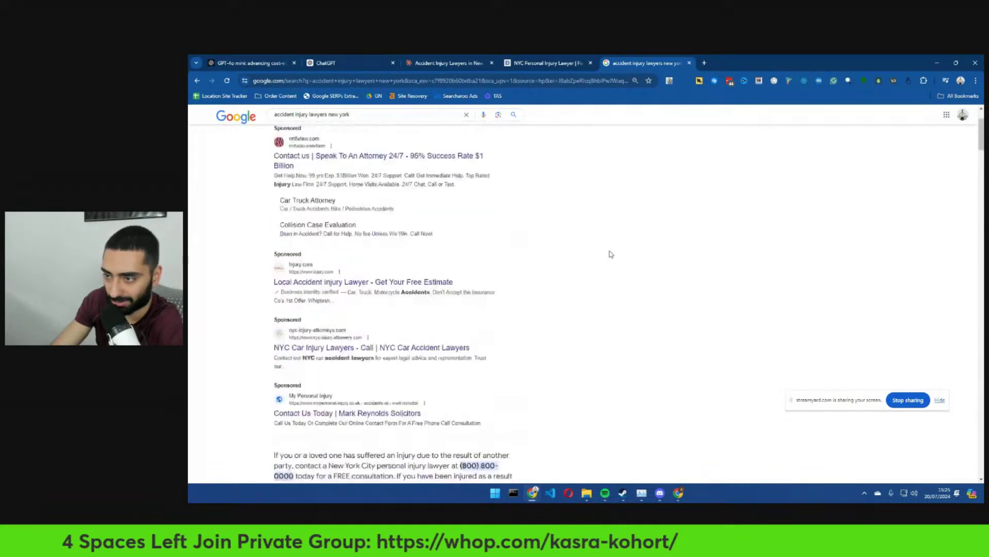
scroll(612, 254, "up", 3)
- Reload the results page and select its full URL in the address bar
right_click(605, 195)
left_click(640, 223)
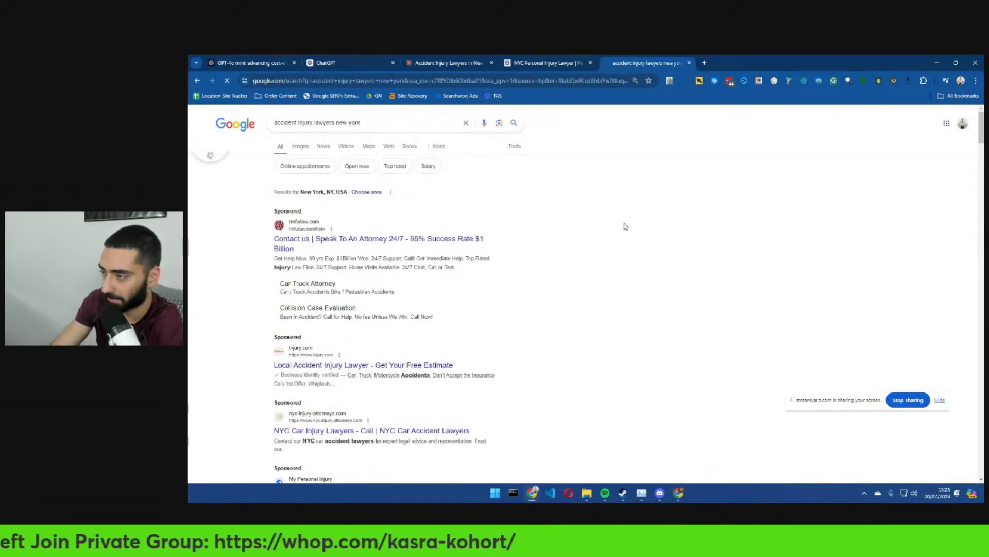
scroll(588, 233, "down", 5)
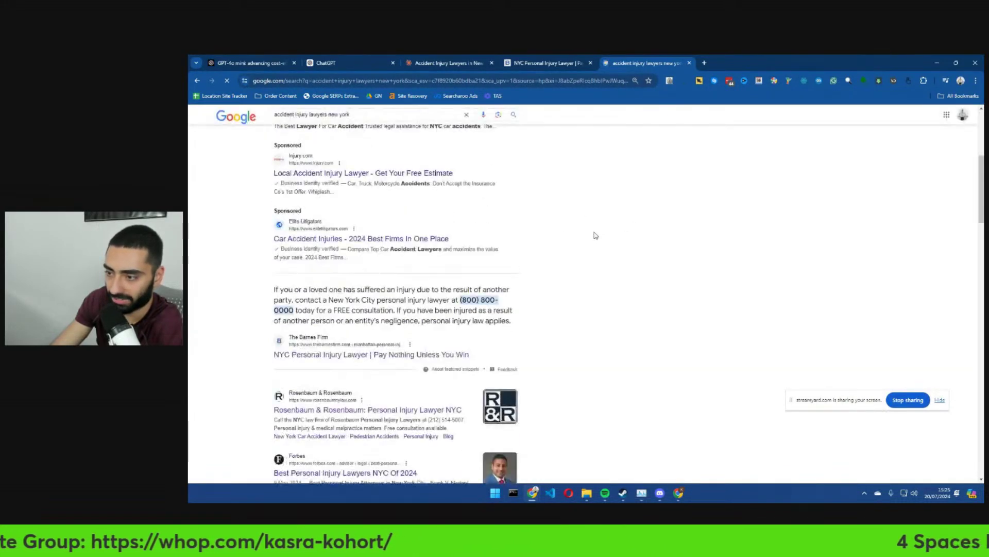
left_click(396, 81)
- Load the copied search URL in an Incognito window, accept cookies, and review the unpersonalised rankings
key("ctrl+c")
key("ctrl+shift+n")
key("ctrl+v")
key("Return")
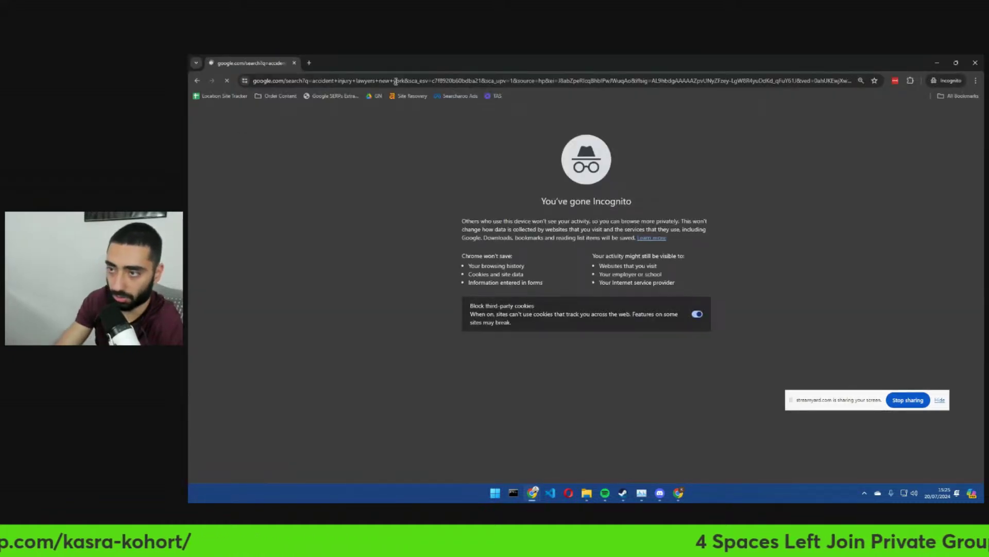
left_click(636, 398)
scroll(615, 297, "down", 15)
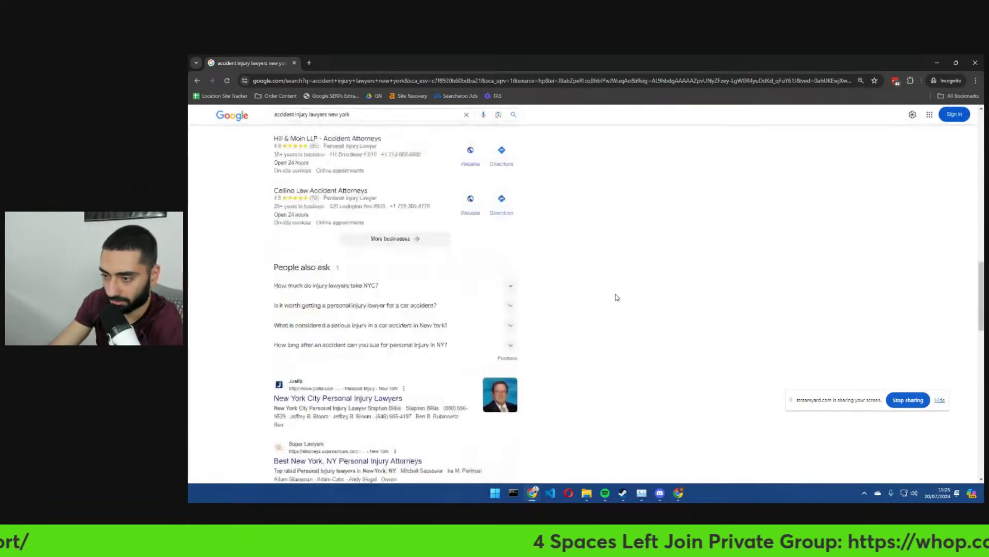
scroll(619, 297, "down", 15)
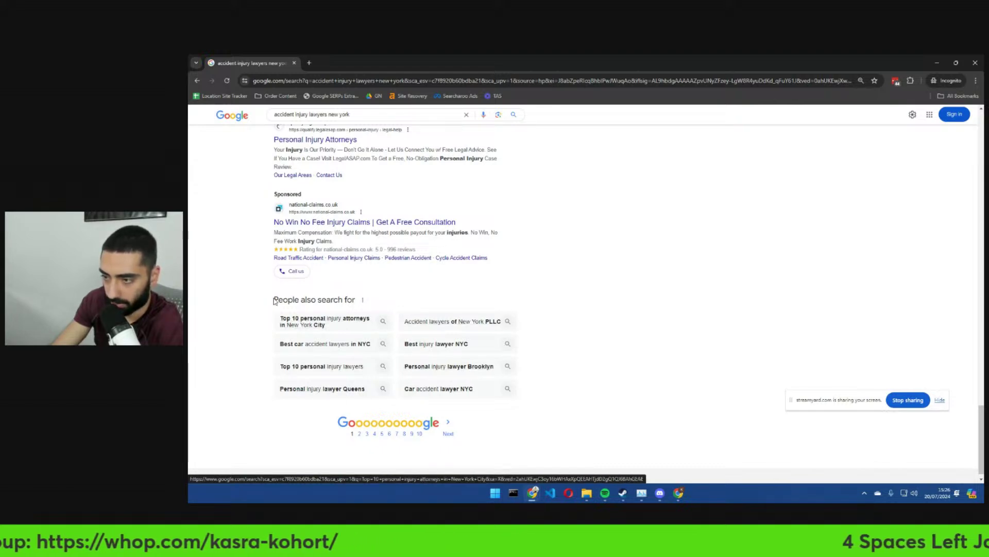
scroll(360, 309, "up", 15)
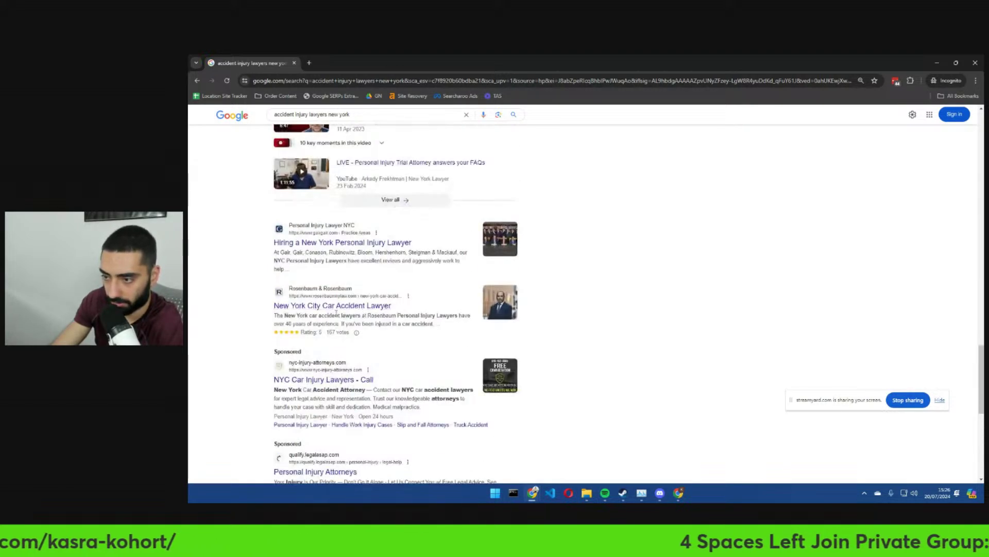
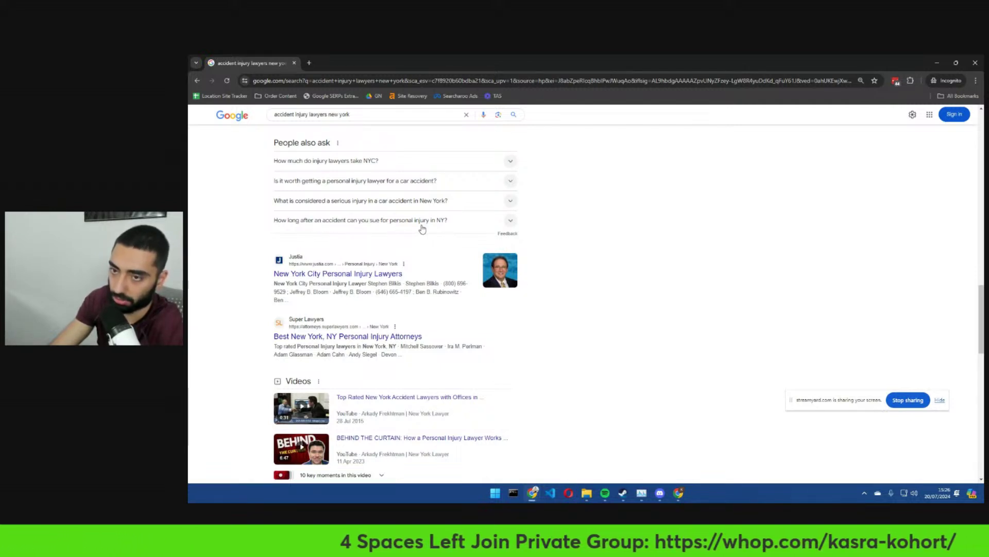
- Close the Incognito window and check the Barnes Firm site and Claude's article
middle_click(250, 60)
left_click(539, 60)
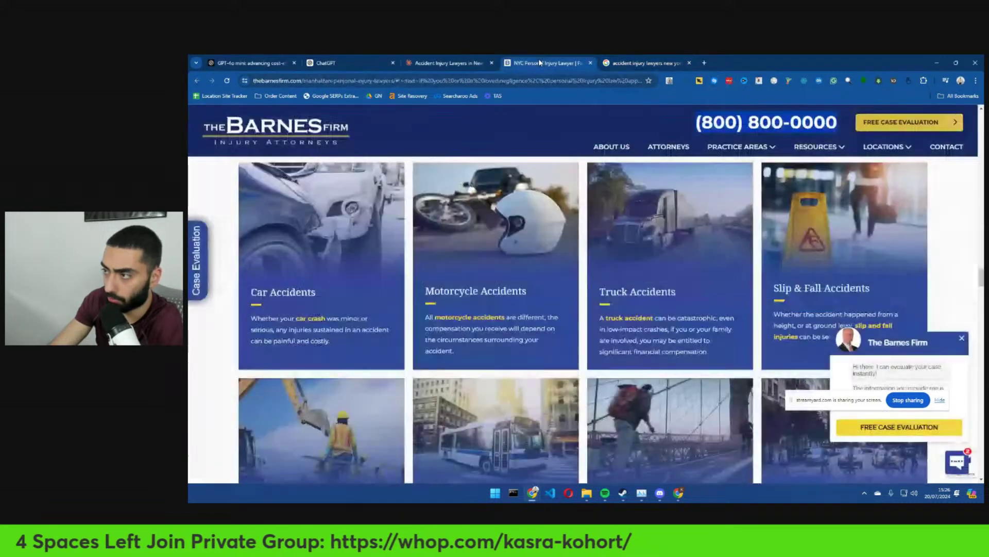
left_click(448, 63)
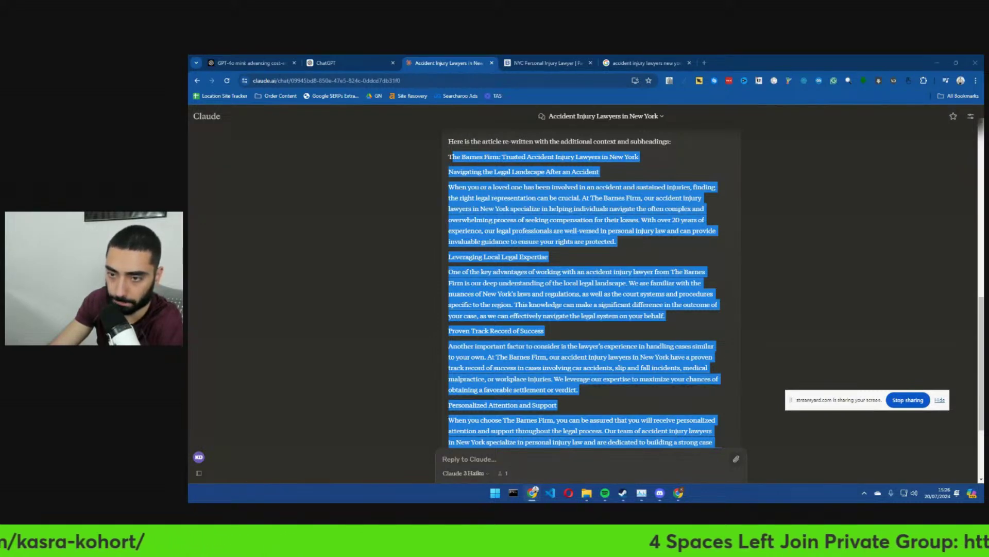
left_click(337, 299)
scroll(337, 298, "down", 2)
- Select the four 'People also ask' questions in the Google results
key("ctrl+9")
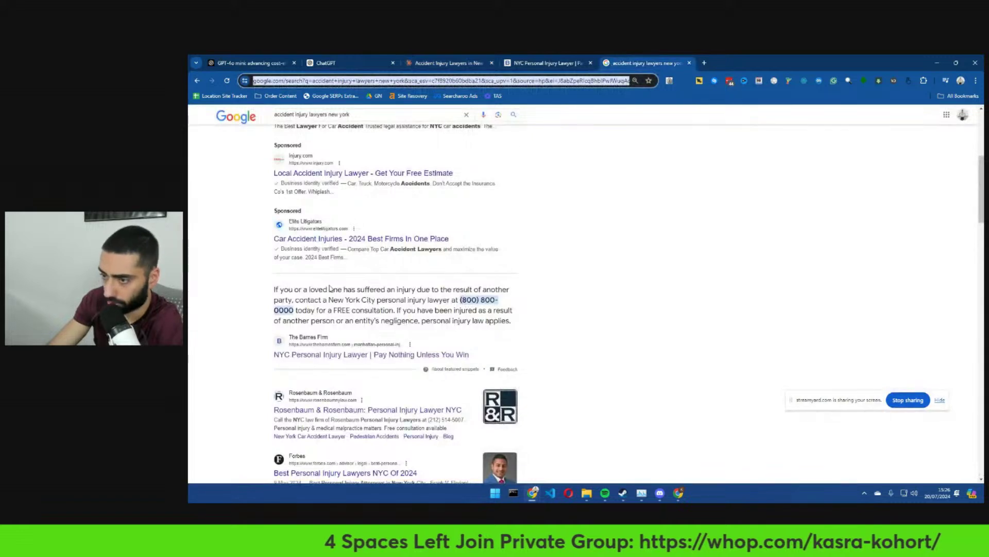
scroll(330, 288, "down", 10)
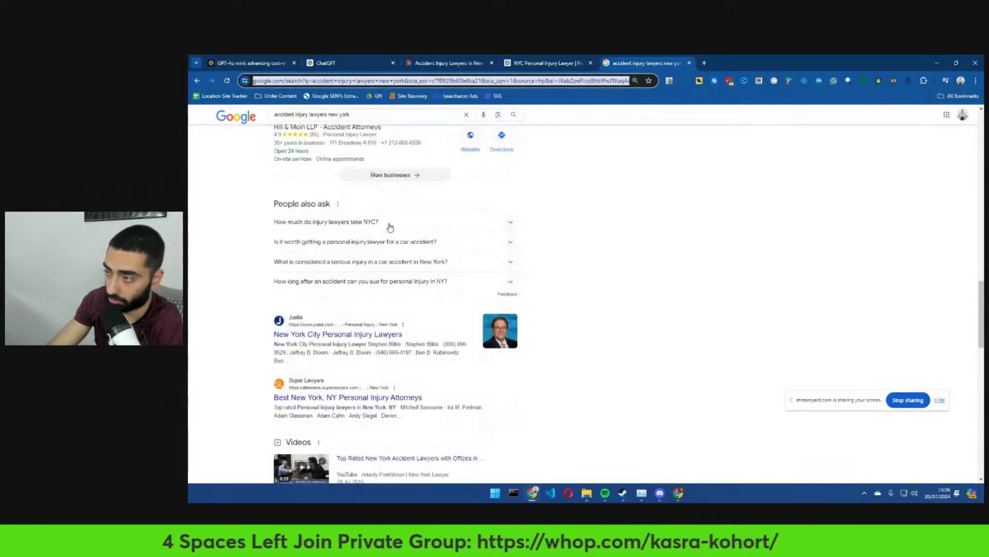
left_click_drag(273, 222, 456, 292)
key("ctrl+c")
left_click(546, 62)
left_click(447, 62)
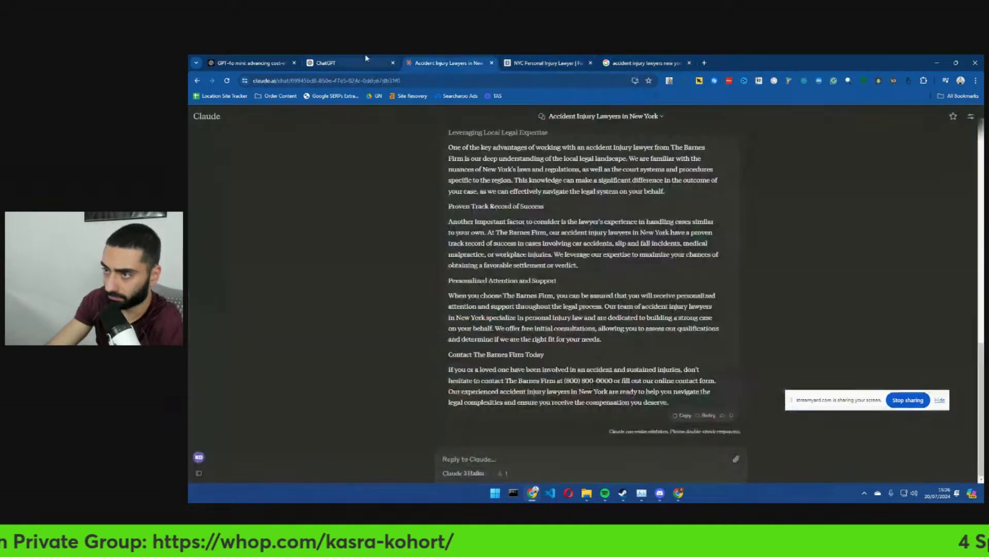
left_click(325, 62)
- Ask ChatGPT to include the four pasted 'People also ask' questions in the article
type("can you also include these questions in the article")
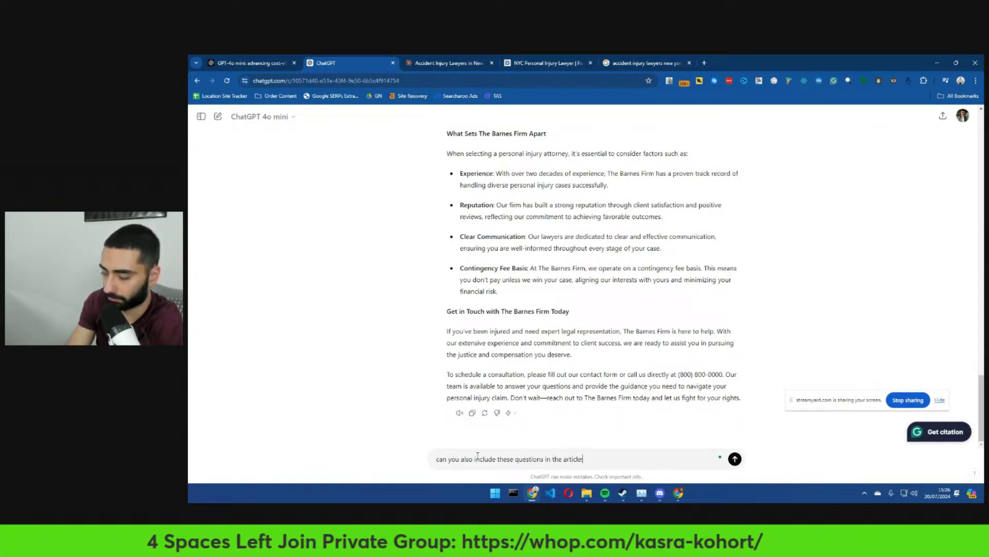
type(":")
key("shift+Return")
key("ctrl+v")
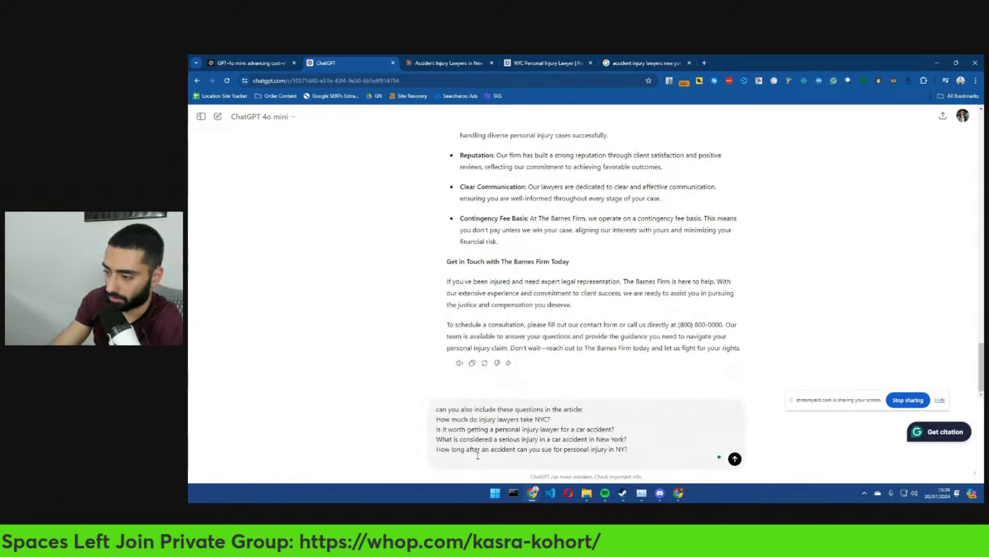
key("ctrl+a")
key("ctrl+c")
key("Return")
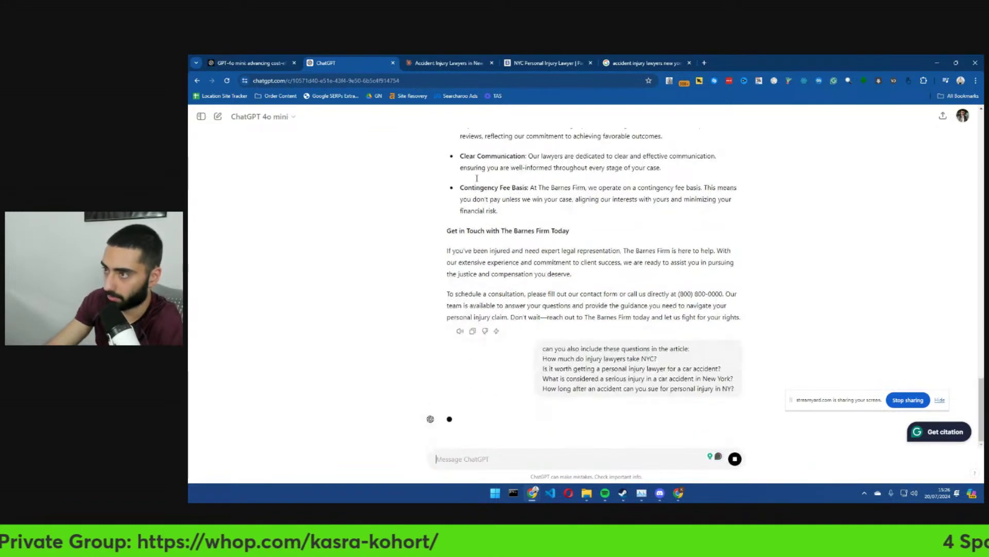
- Send the same questions request to Claude and select its updated article
left_click(449, 63)
left_click(483, 454)
key("ctrl+v")
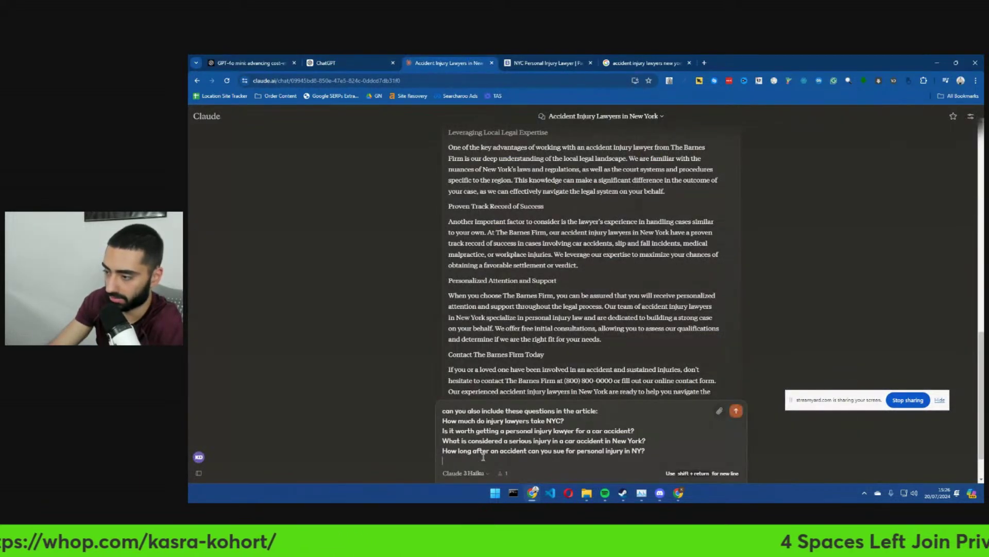
key("Return")
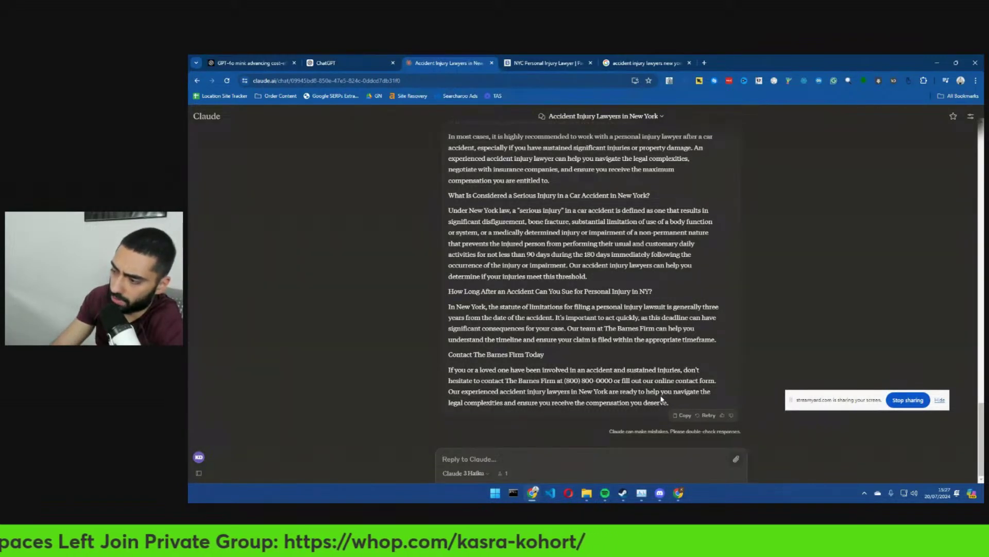
left_click_drag(662, 400, 450, 225)
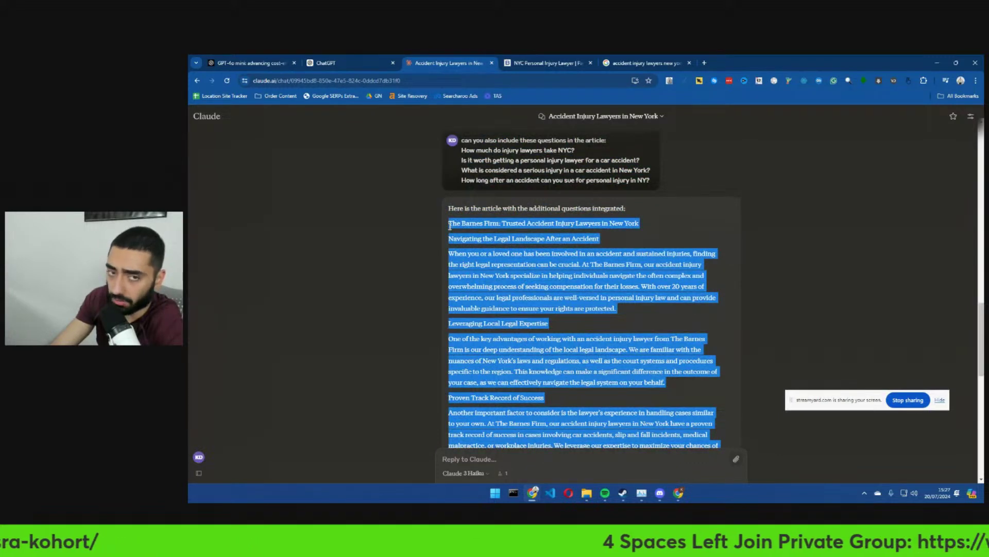
- Review ChatGPT's FAQ answers, including NYC lawyer fees, then bring in the Autoblogging.ai article tab
left_click(330, 62)
scroll(537, 329, "down", 10)
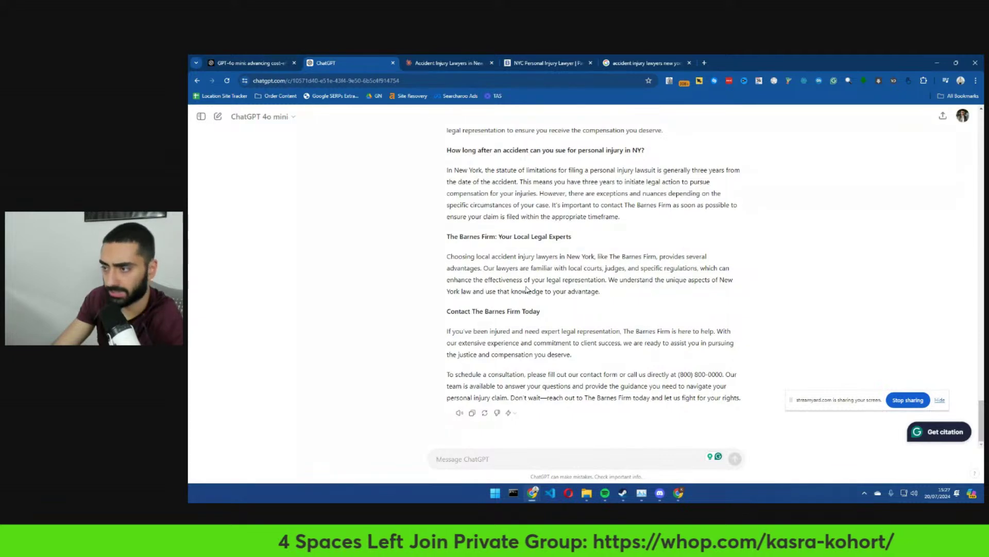
scroll(527, 286, "up", 3)
scroll(526, 279, "up", 3)
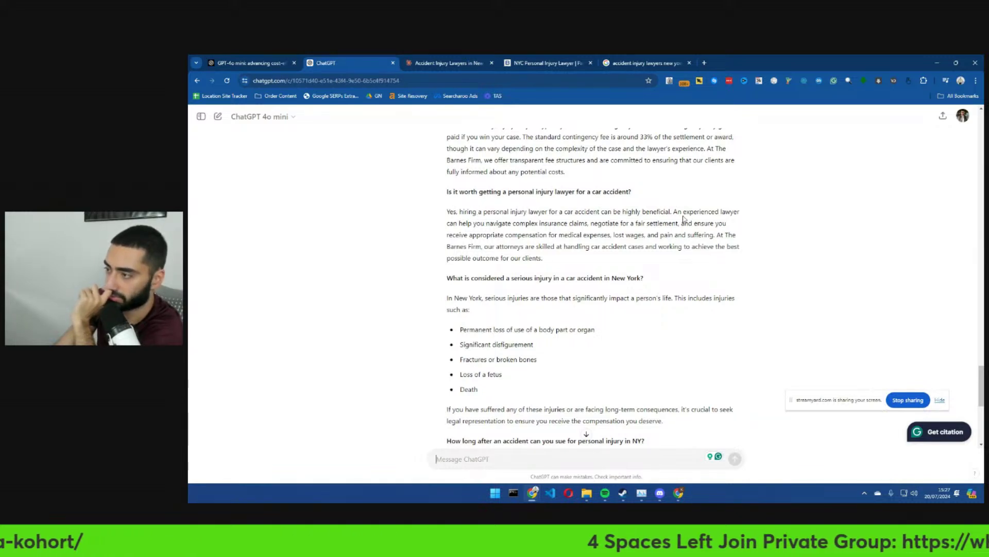
scroll(592, 242, "up", 2)
left_click_drag(455, 212, 599, 254)
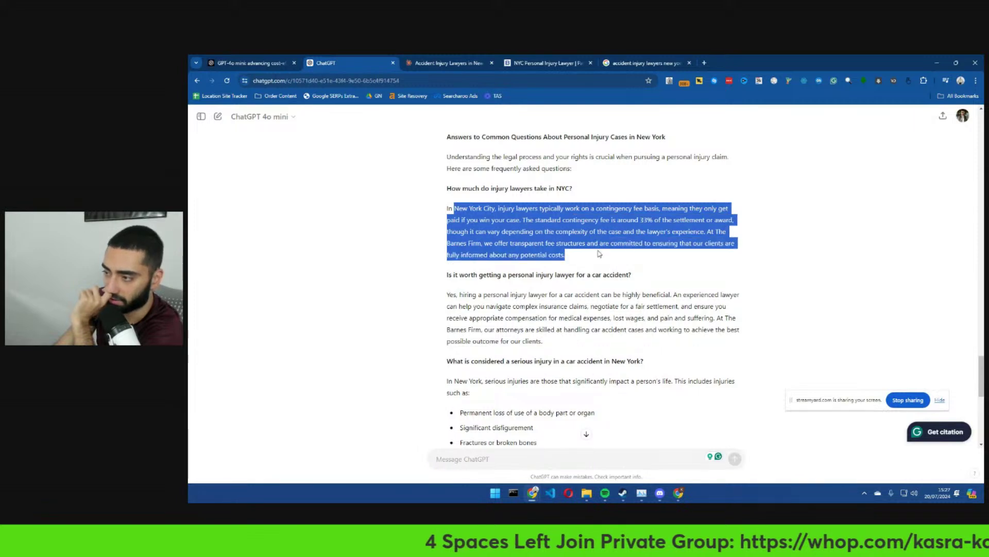
key("alt+Tab")
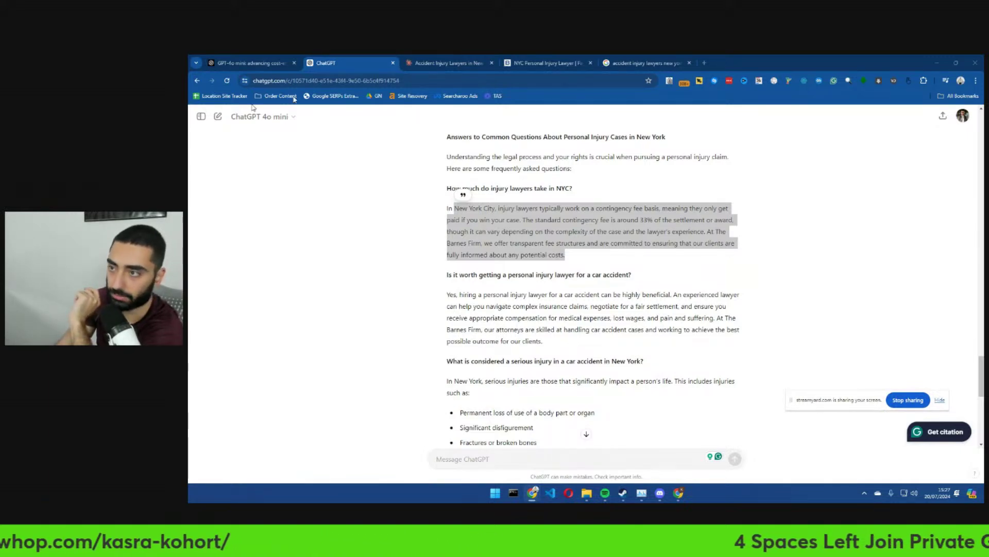
left_click_drag(294, 99, 376, 64)
- Select the opening sentence in the Autoblogging.ai, ChatGPT and Claude articles to compare intros
left_click(514, 62)
left_click(350, 63)
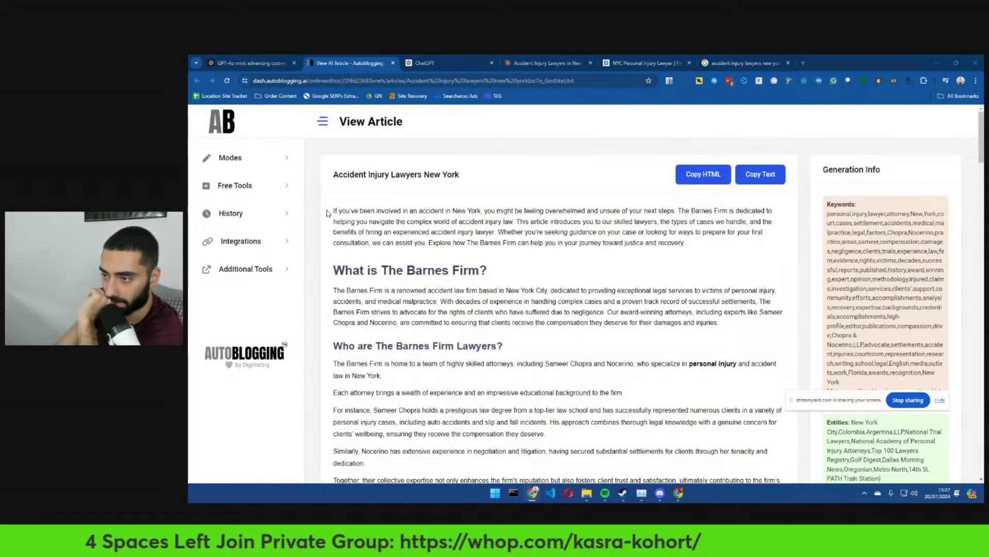
left_click_drag(359, 210, 333, 210)
left_click(447, 59)
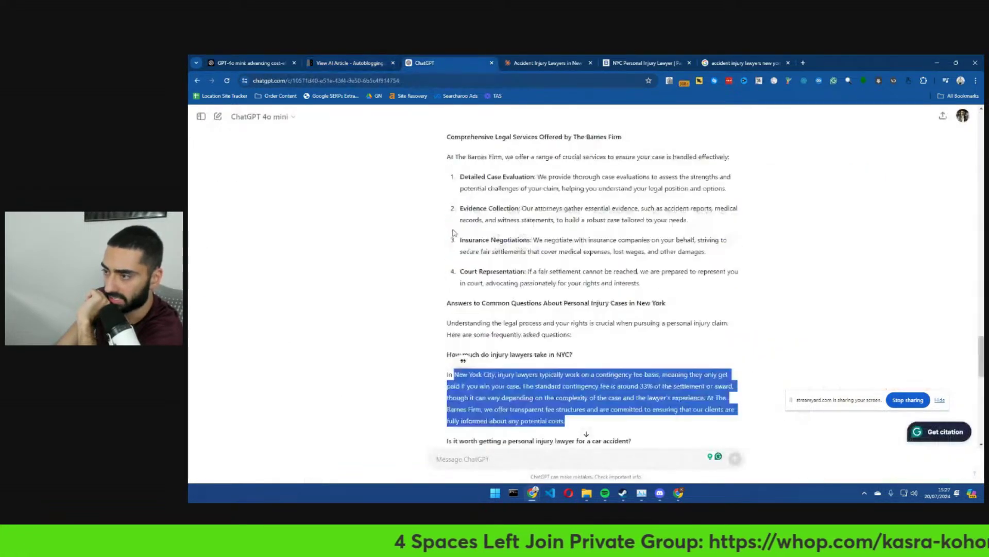
scroll(453, 232, "up", 5)
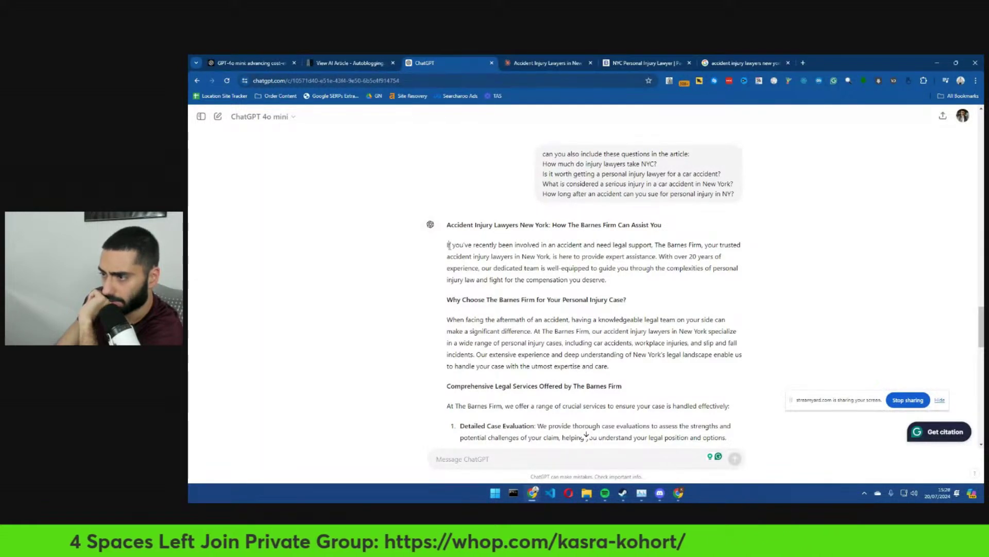
left_click_drag(448, 245, 571, 261)
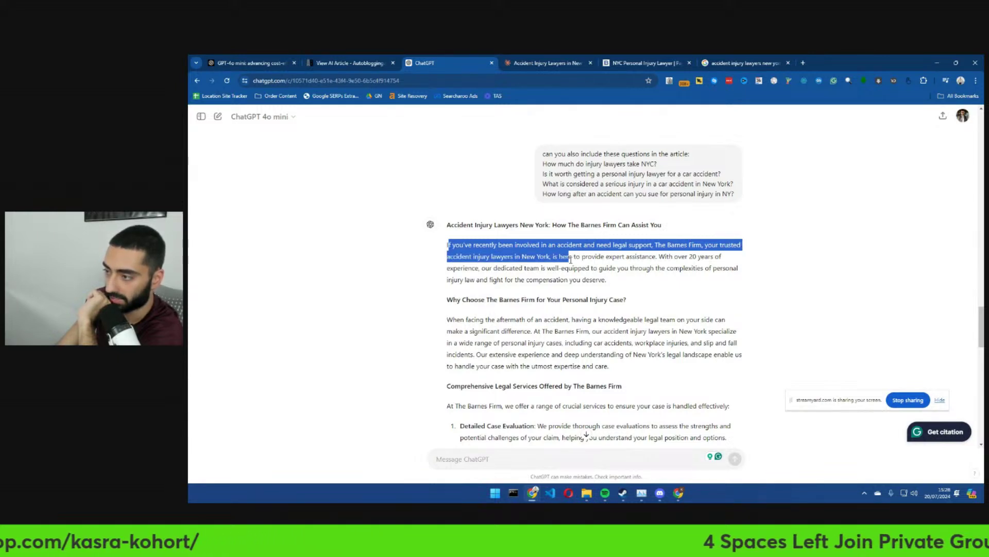
left_click_drag(652, 255, 658, 256)
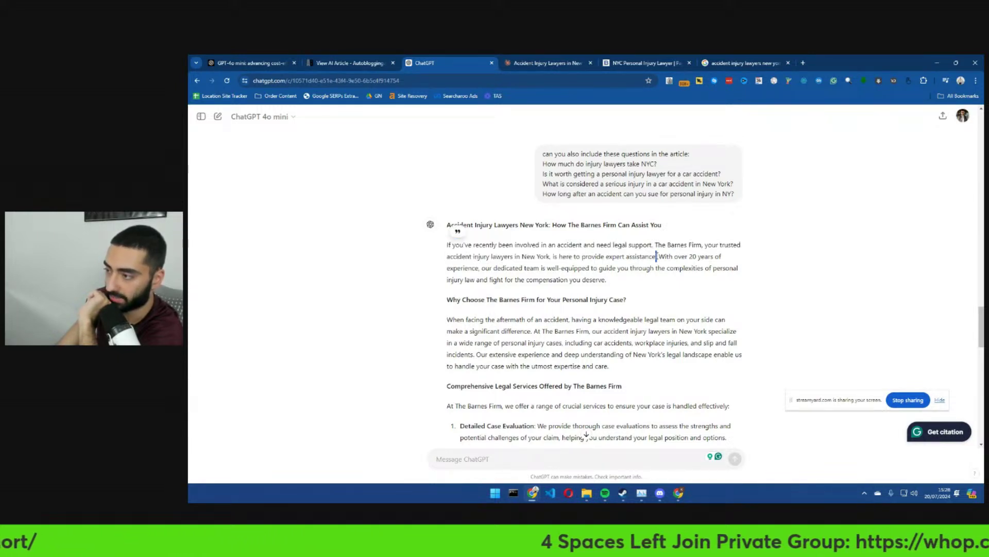
left_click(536, 59)
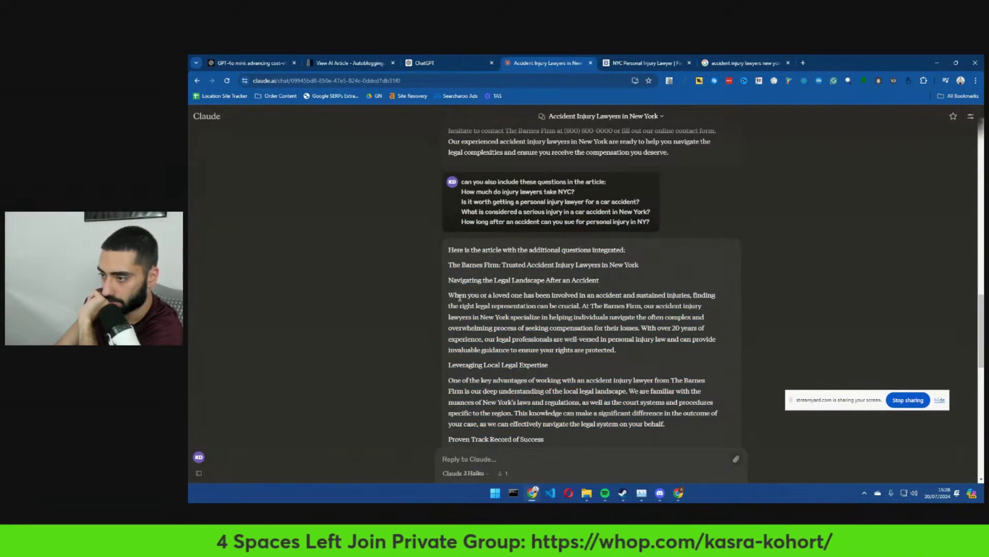
left_click_drag(450, 297, 575, 306)
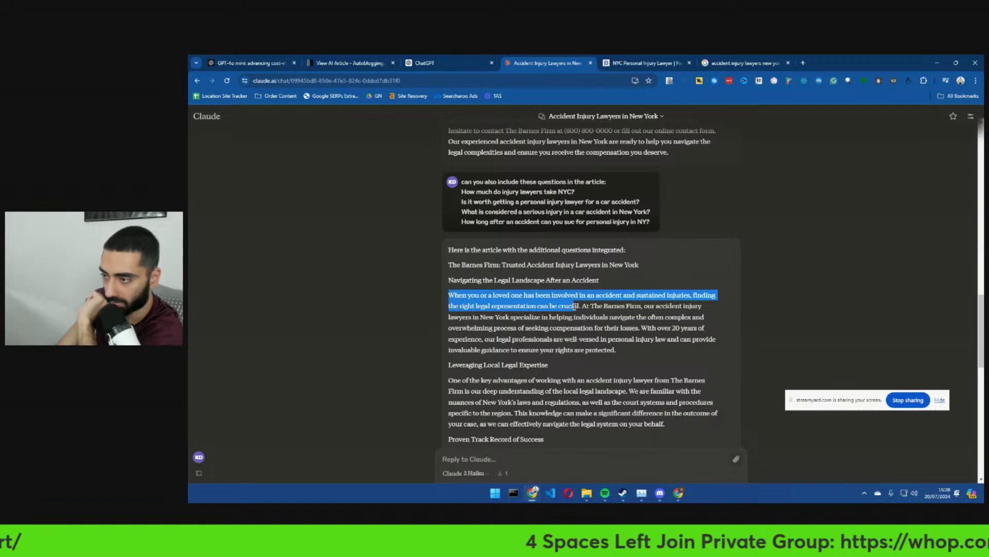
- Flip between the three articles and highlight Autoblogging's 'What is The Barnes Firm?' heading
left_click(367, 63)
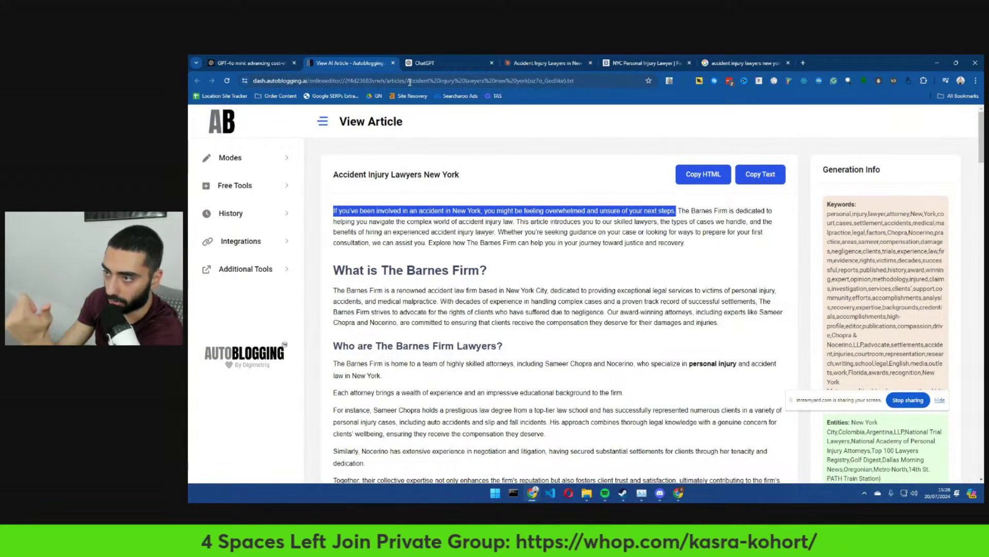
left_click(435, 62)
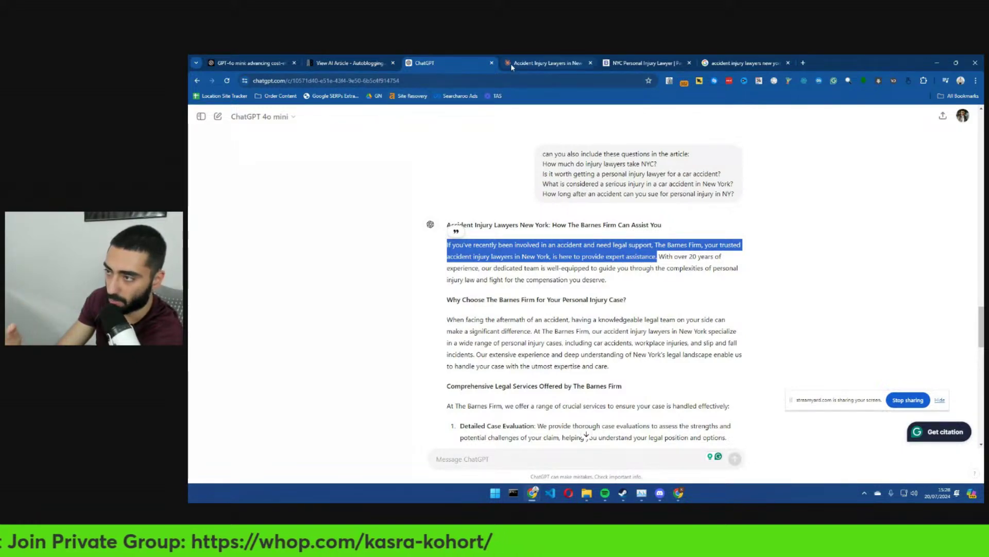
left_click(527, 63)
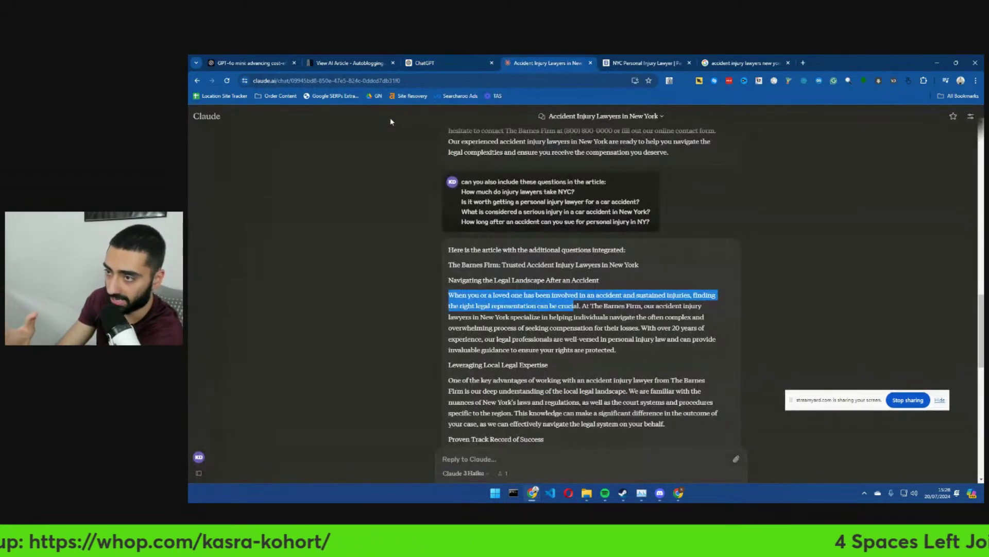
left_click(365, 61)
scroll(346, 232, "down", 1)
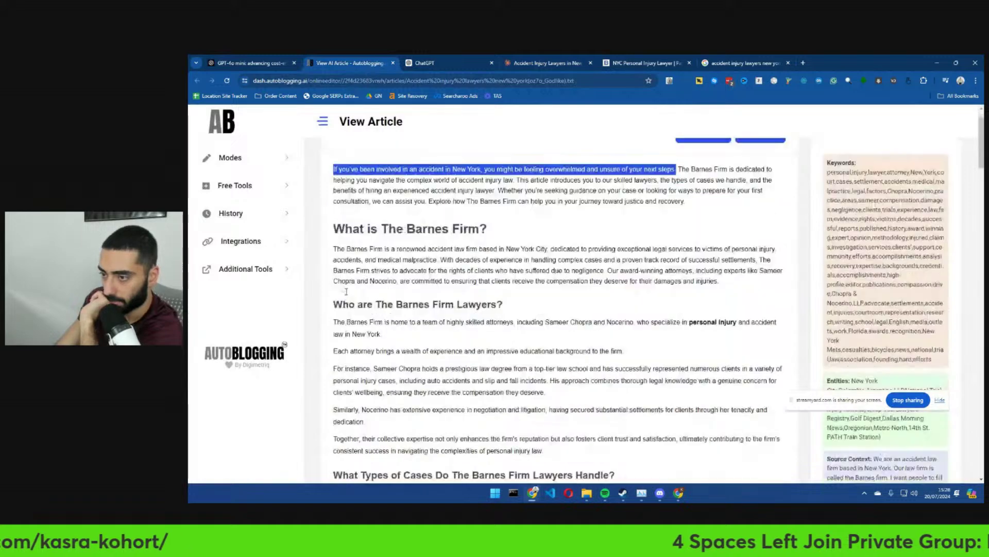
left_click_drag(335, 229, 491, 232)
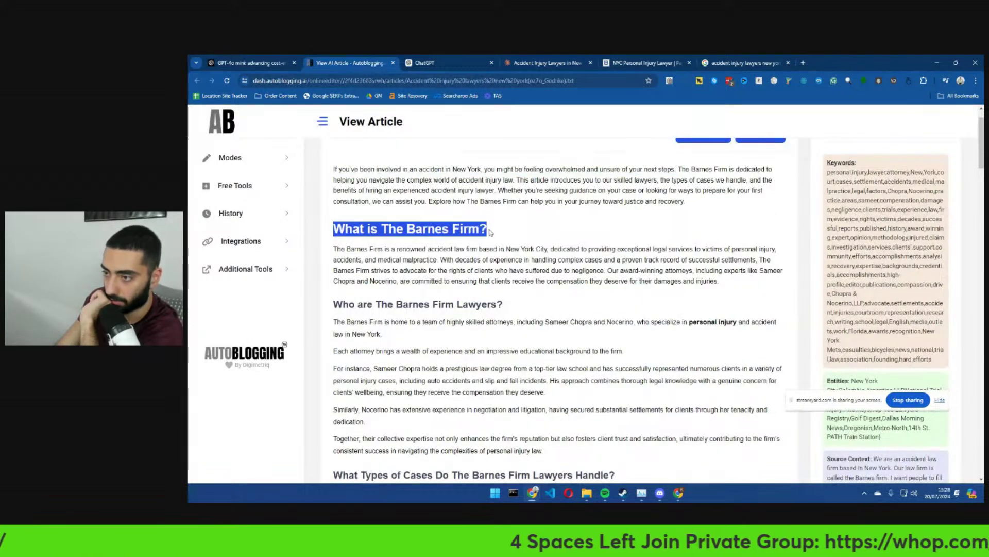
left_click(448, 62)
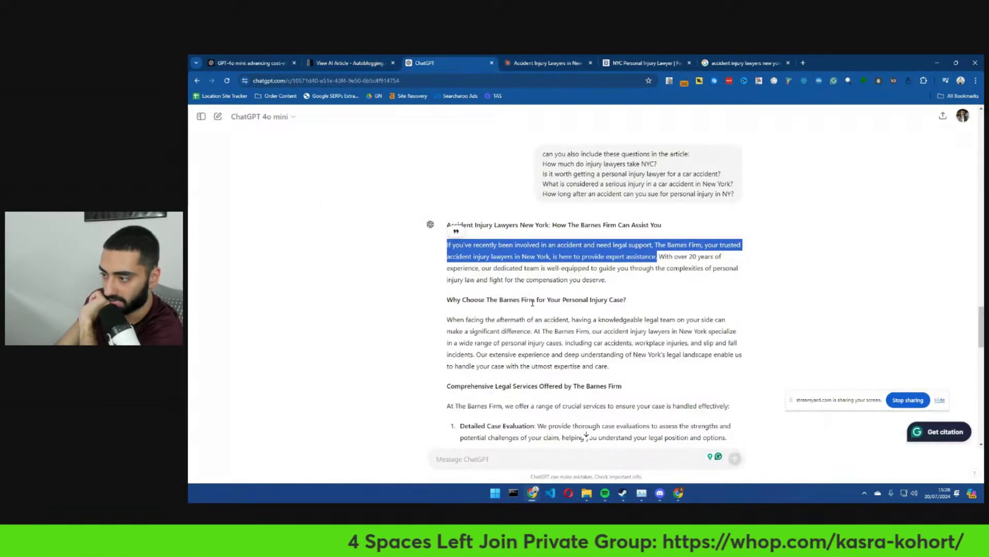
- Scroll to ChatGPT's 'The Barnes Firm: Your Local Legal Experts' section and highlight its heading and paragraph
scroll(514, 323, "down", 8)
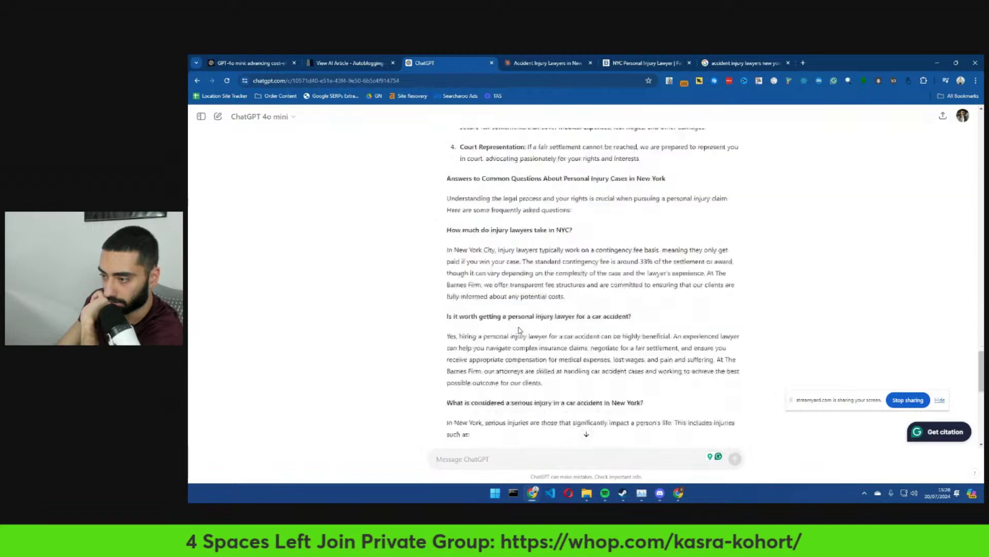
scroll(524, 323, "down", 6)
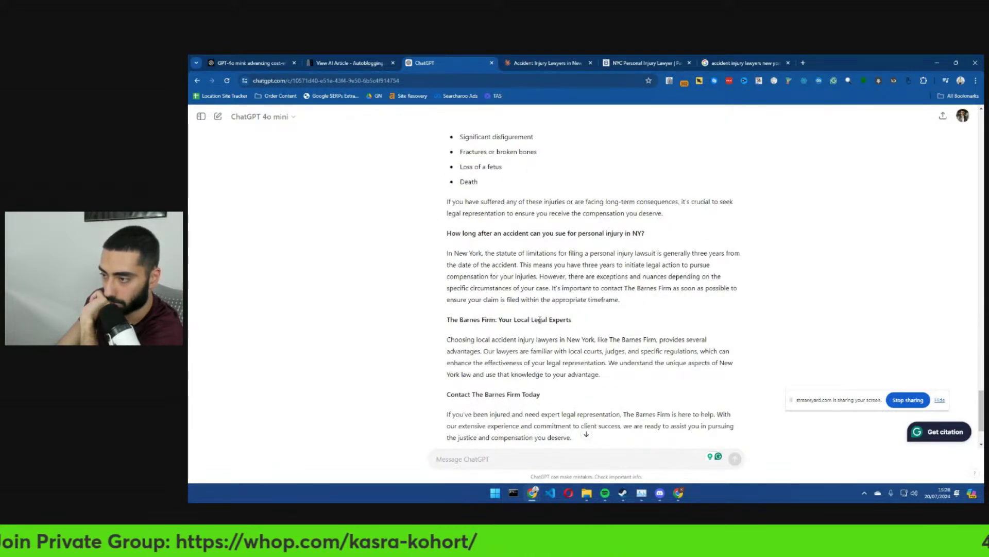
left_click_drag(462, 339, 572, 351)
left_click(606, 362)
left_click_drag(613, 379, 452, 328)
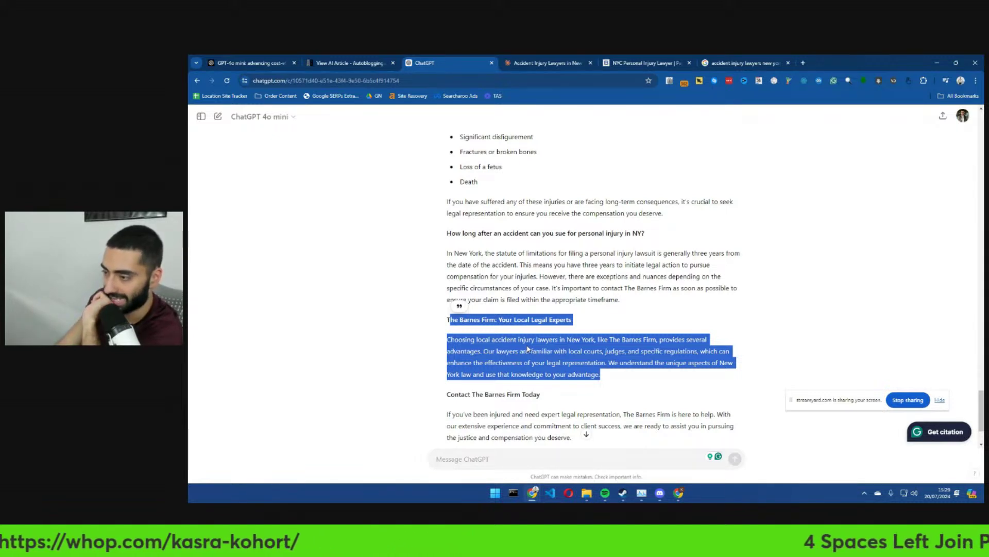
left_click(529, 350)
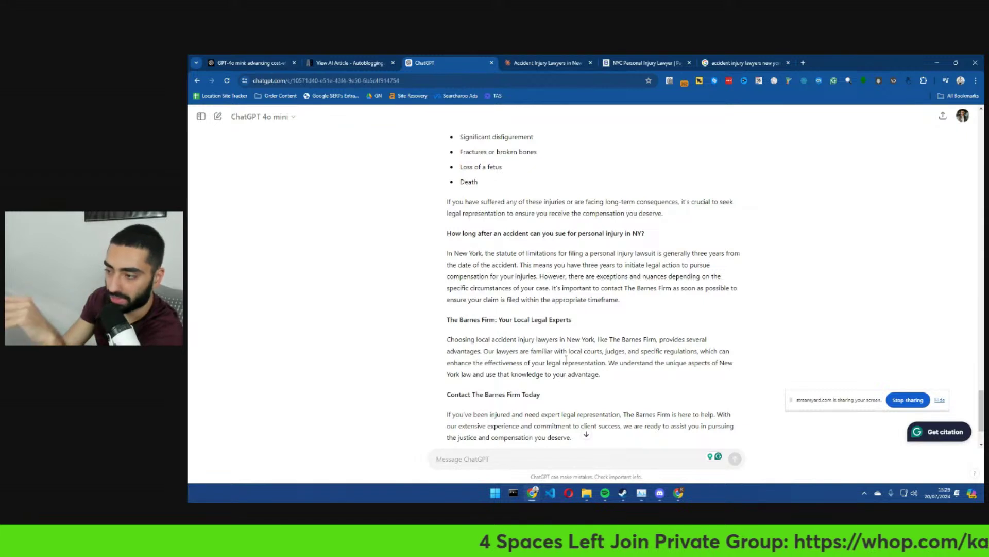
left_click_drag(601, 374, 448, 321)
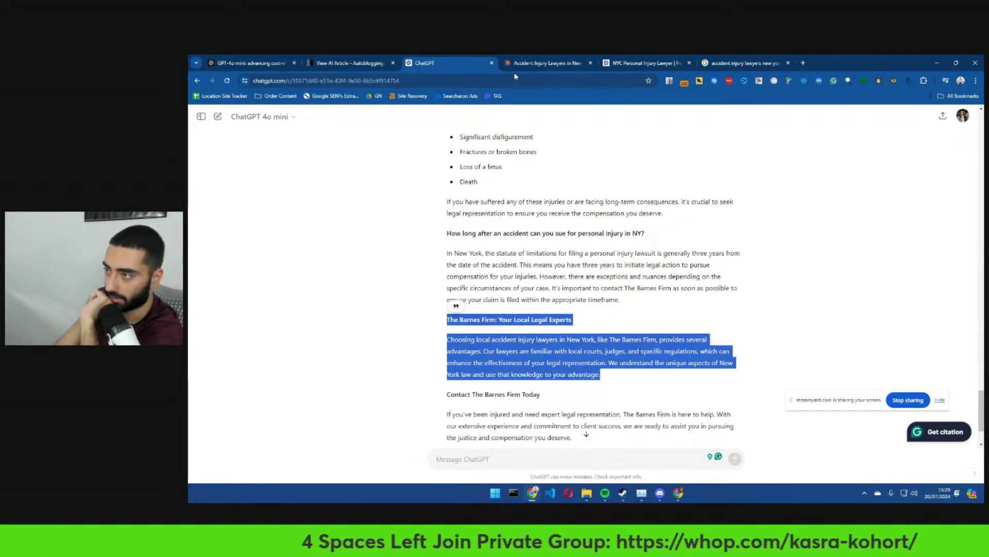
left_click(546, 63)
left_click(434, 61)
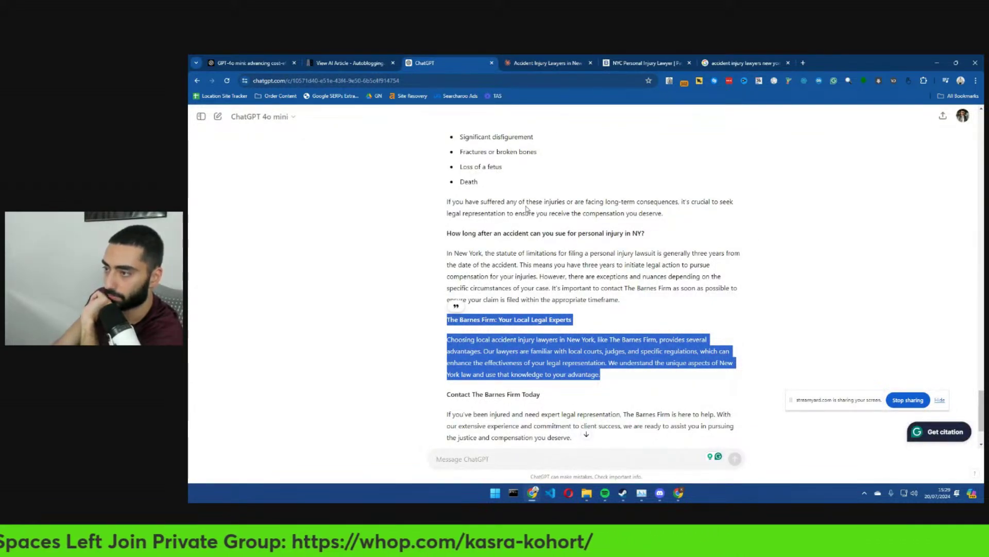
key("ctrl+Tab")
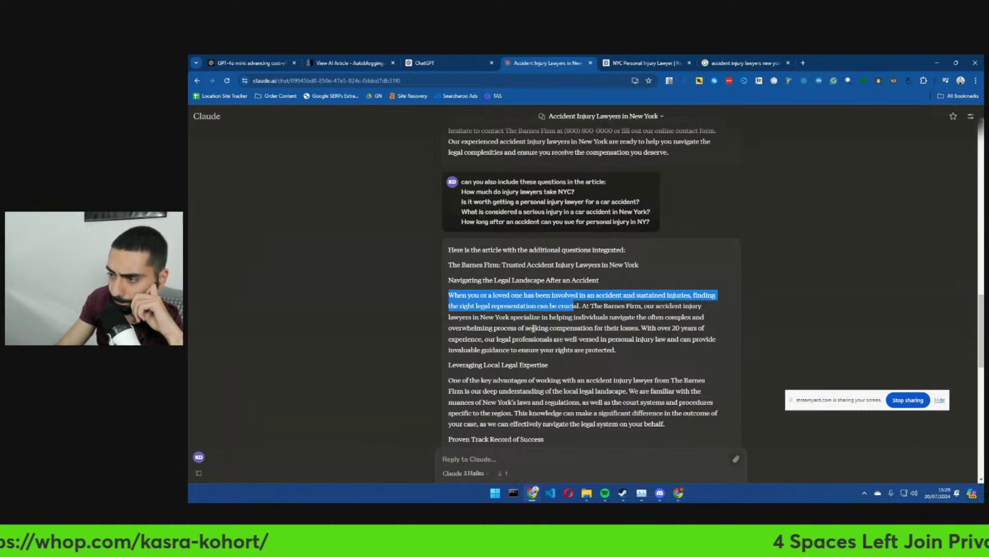
- Scroll Claude's article to 'Contact The Barnes Firm Today' and highlight the team-help sentence
scroll(533, 328, "down", 5)
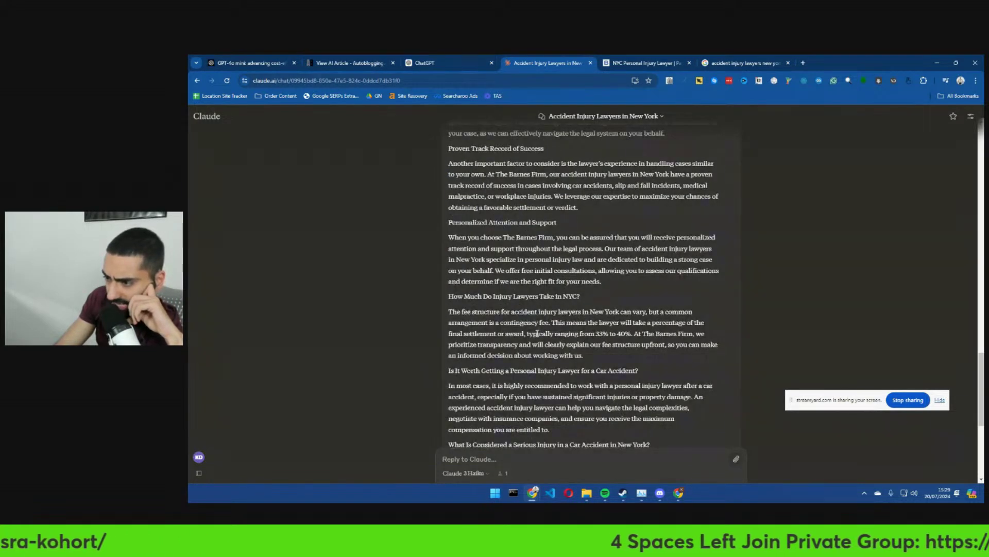
scroll(536, 333, "down", 1)
scroll(536, 337, "down", 5)
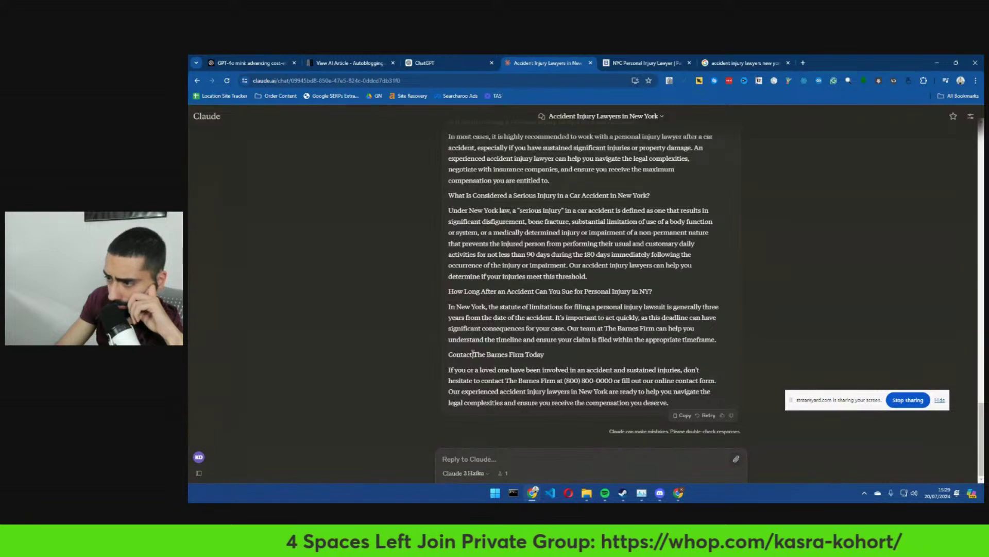
left_click_drag(473, 354, 667, 391)
left_click(661, 356)
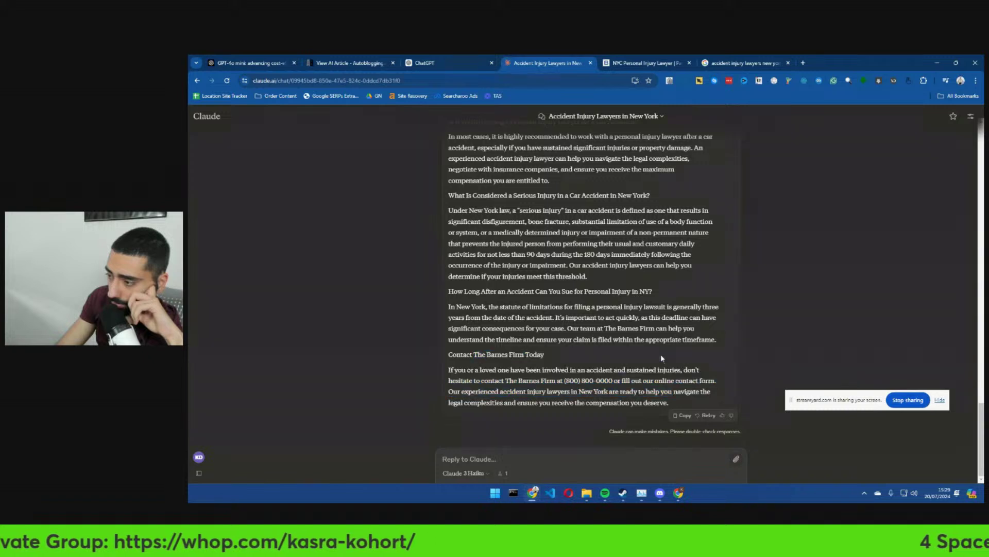
left_click_drag(566, 328, 705, 336)
scroll(530, 262, "up", 2)
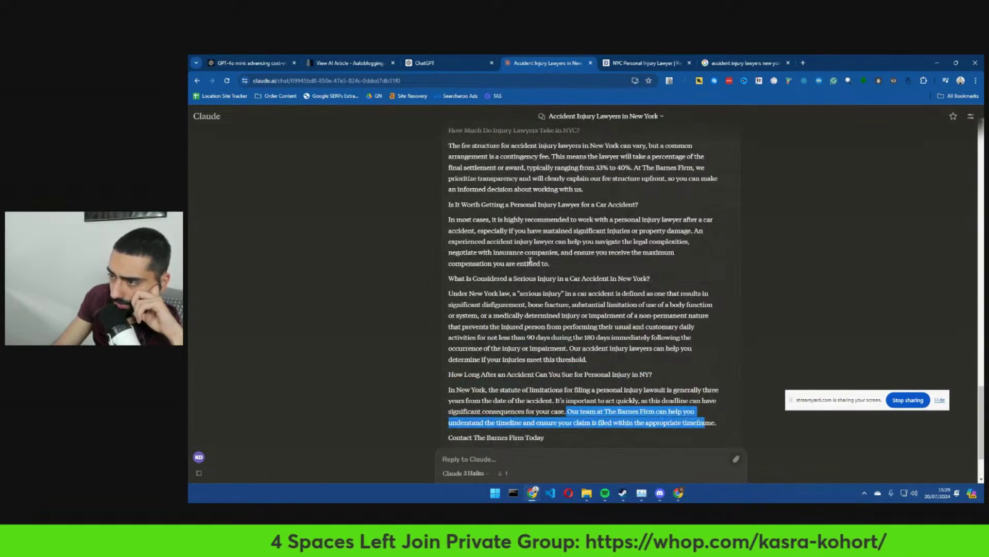
scroll(530, 261, "up", 4)
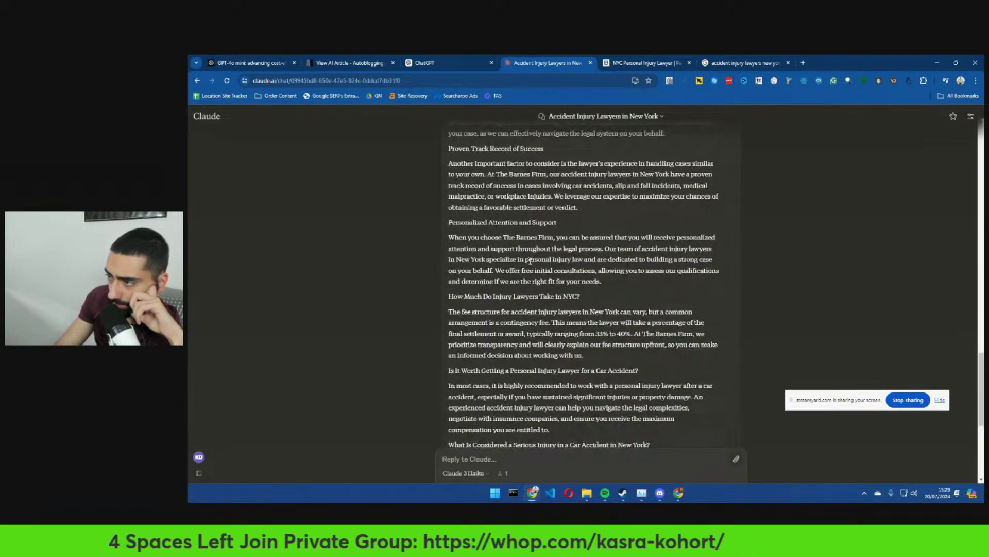
scroll(531, 262, "up", 4)
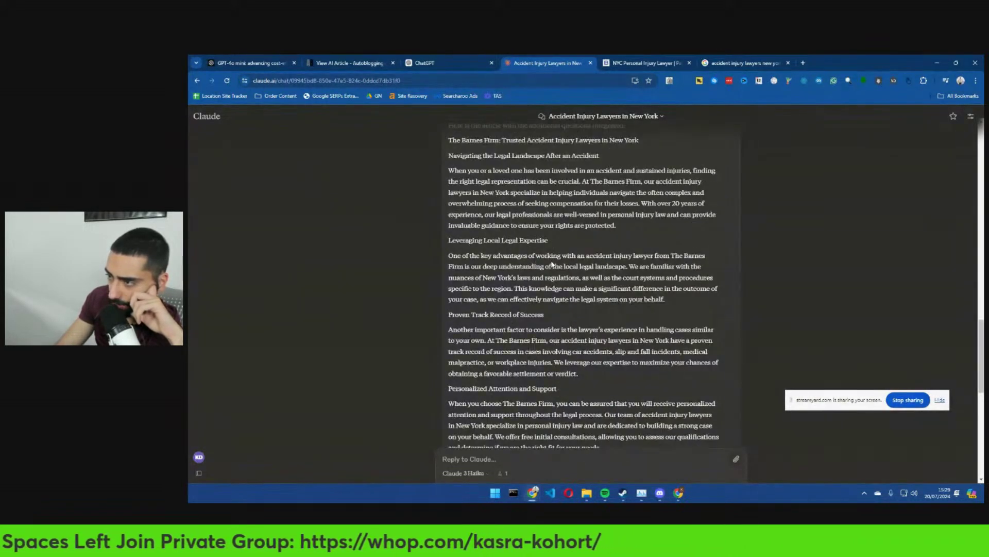
left_click(359, 59)
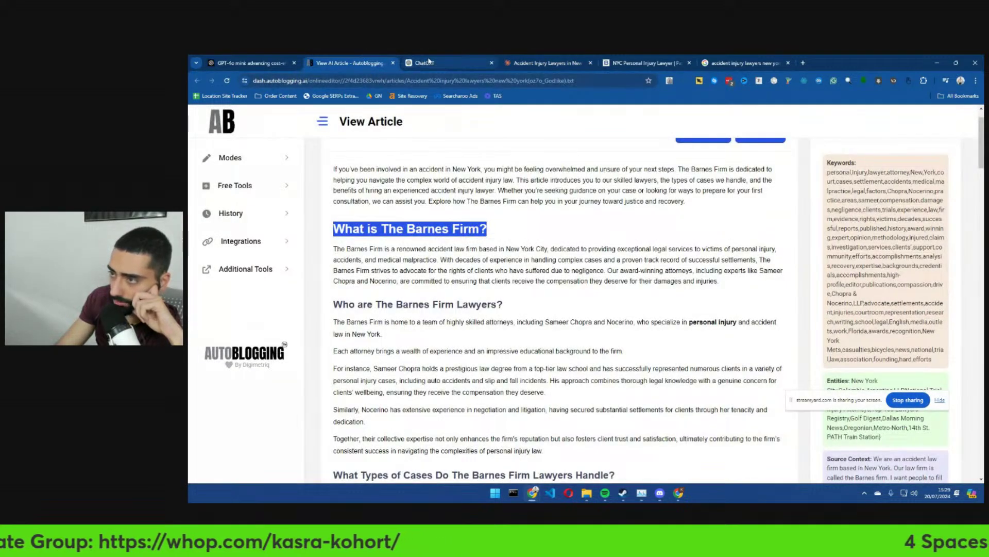
- Scroll the Autoblogging.ai article to its Physical Address section listing 270 Madison Avenue
left_click(429, 60)
left_click(543, 63)
left_click(345, 63)
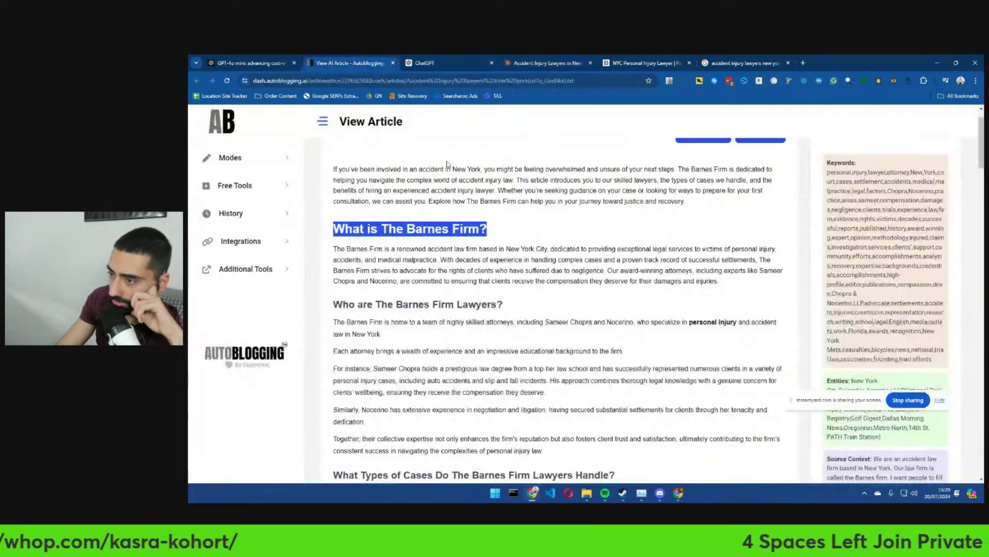
scroll(447, 164, "down", 20)
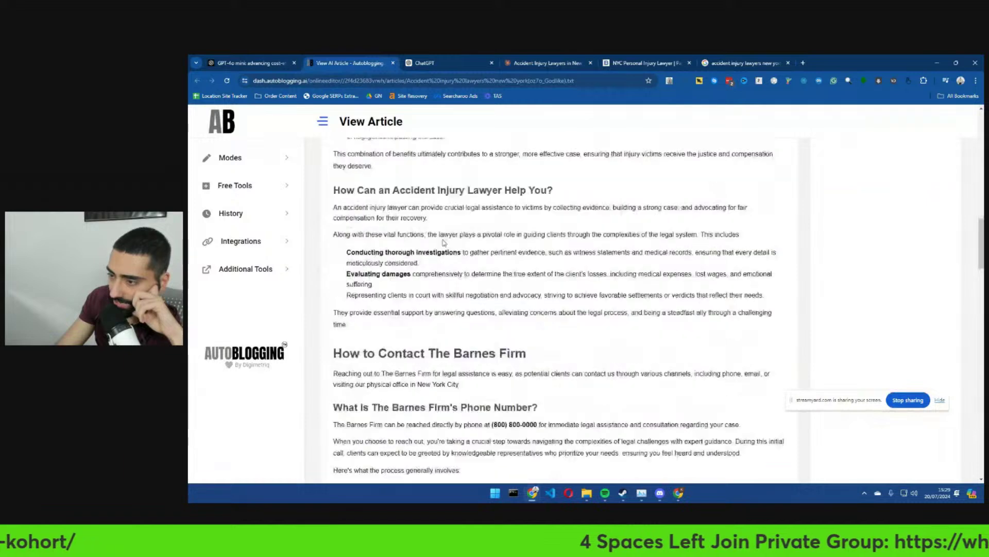
scroll(445, 242, "down", 20)
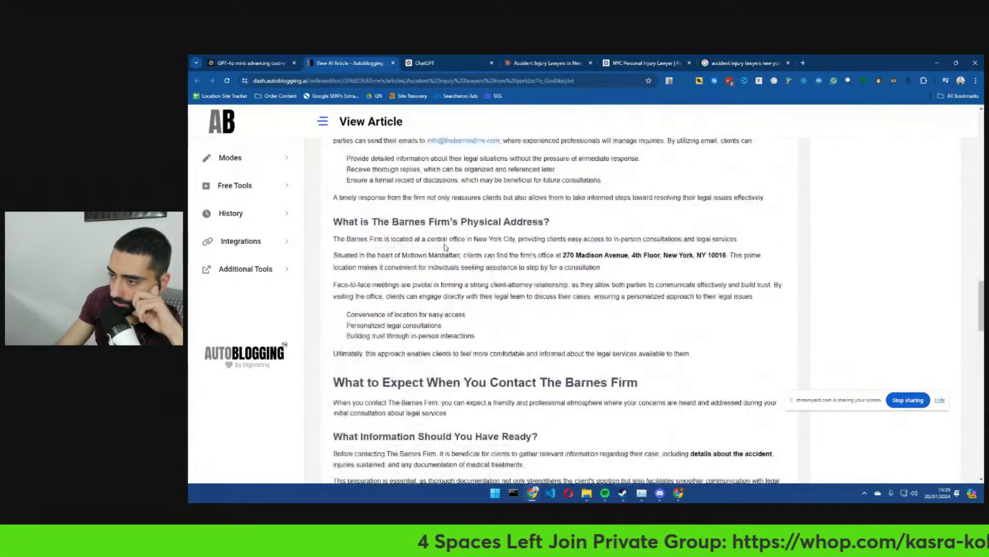
scroll(445, 247, "up", 1)
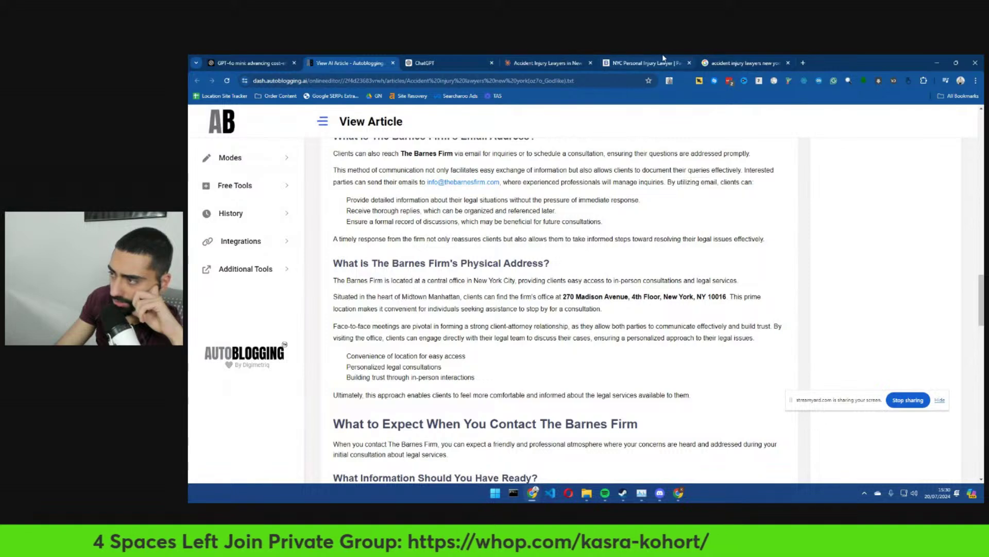
left_click(650, 63)
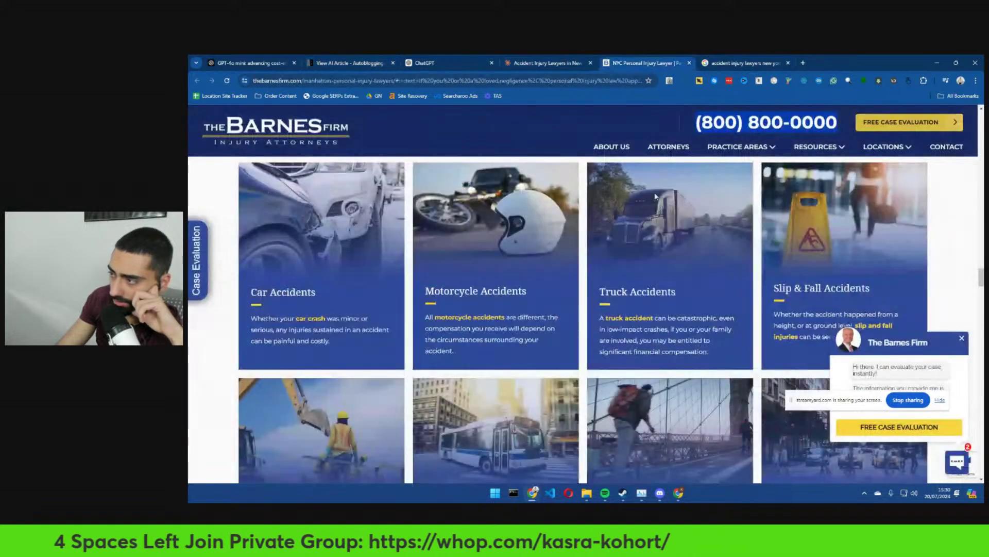
- Open the firm's contact page and scroll its office locations, finding NYC at 420 Lexington Avenue
left_click(947, 147)
scroll(512, 236, "down", 10)
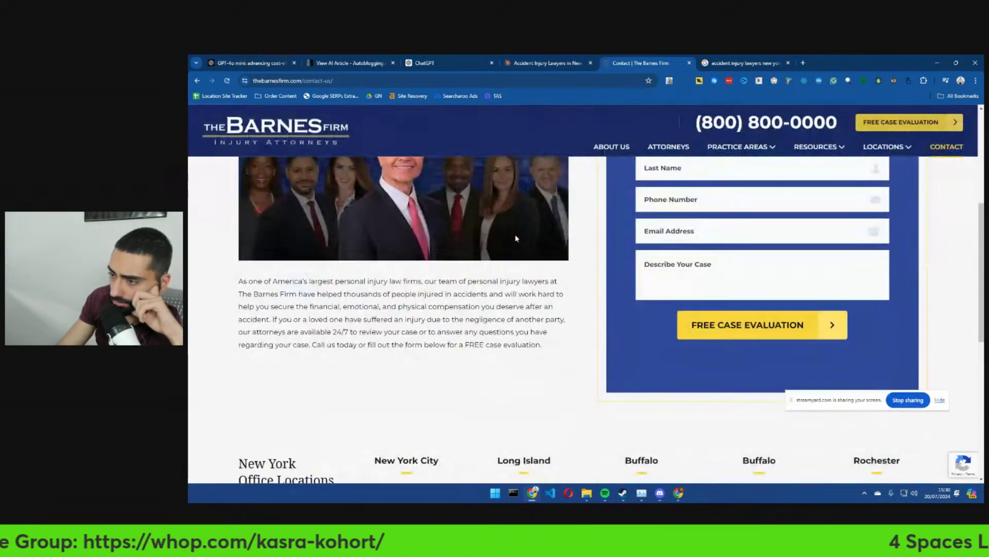
scroll(516, 239, "down", 3)
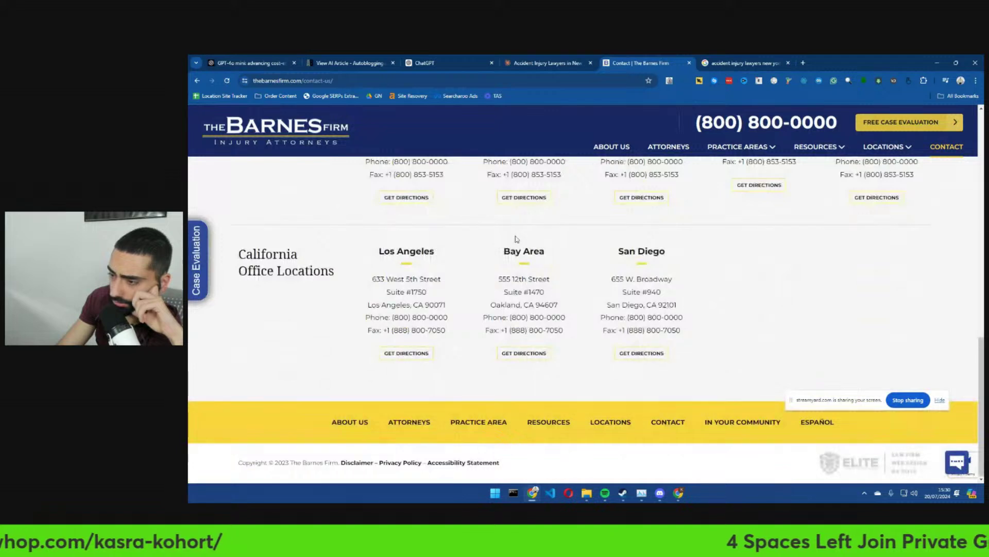
scroll(641, 289, "up", 5)
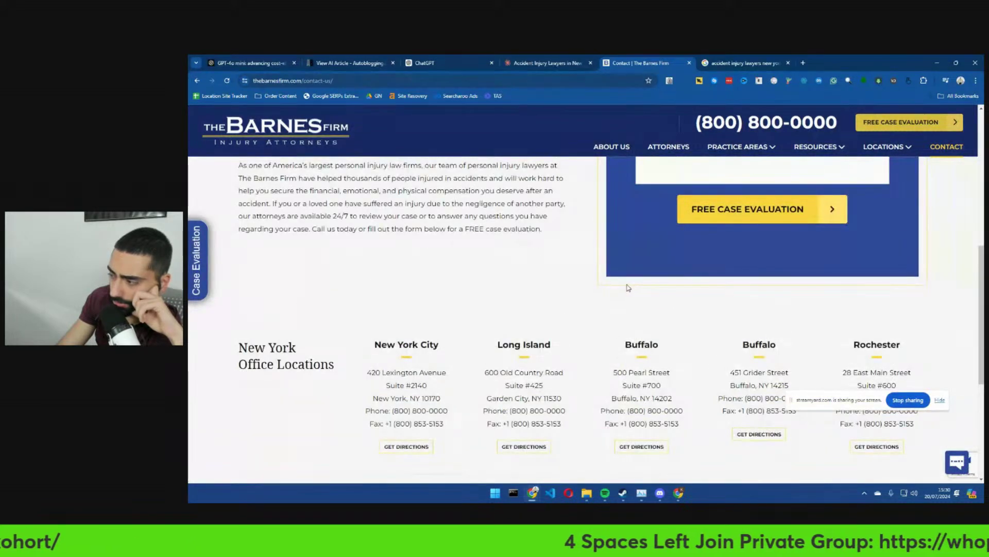
scroll(613, 283, "down", 2)
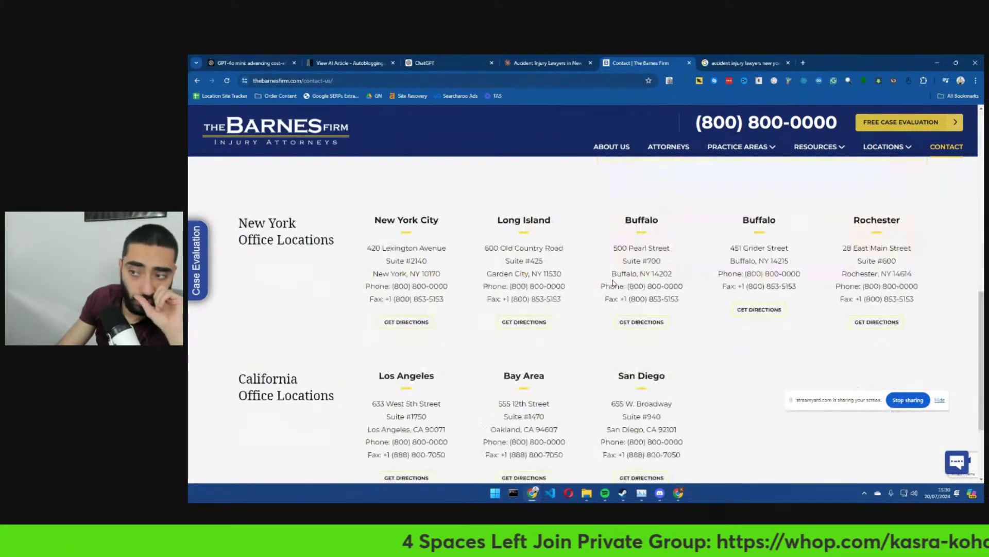
scroll(611, 278, "up", 4)
scroll(600, 276, "up", 3)
scroll(594, 273, "up", 3)
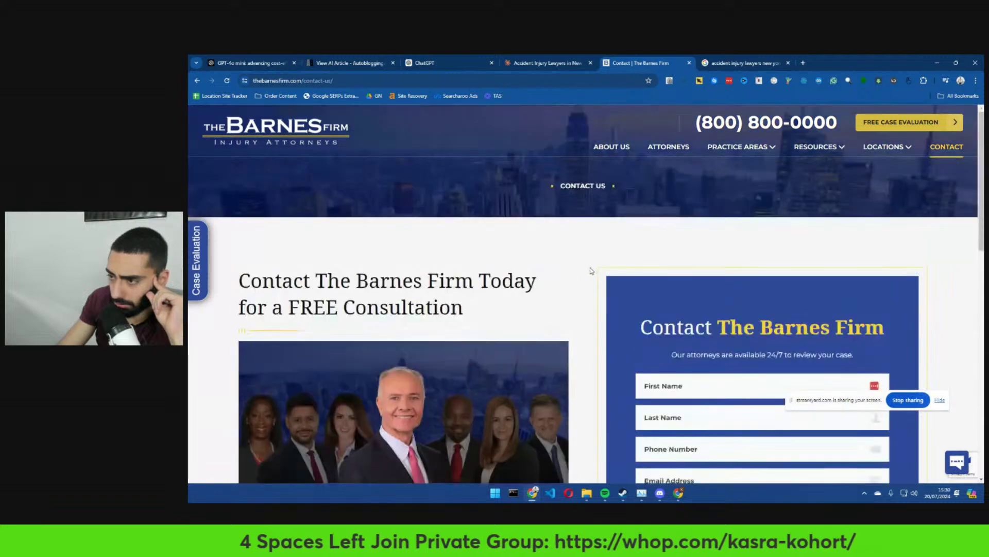
scroll(532, 284, "down", 10)
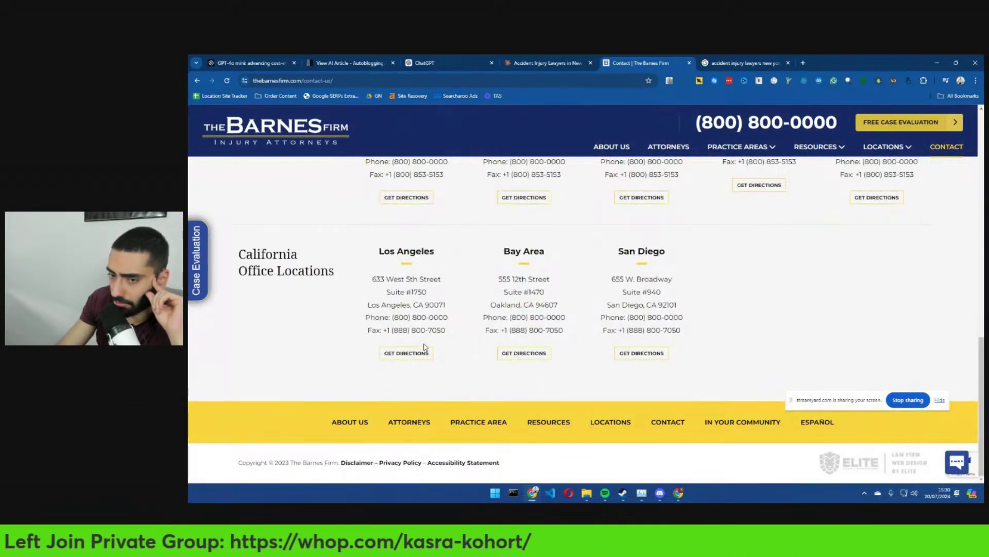
left_click(361, 62)
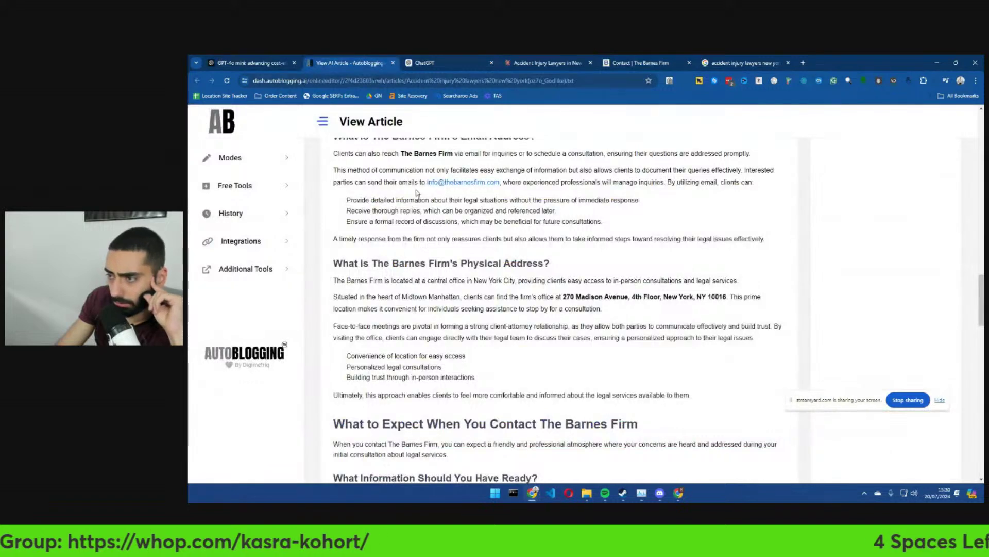
- Recheck the Autoblogging article's email and address sections, then revisit the firm's contact page
scroll(367, 195, "up", 1)
left_click_drag(355, 195, 528, 195)
left_click(607, 221)
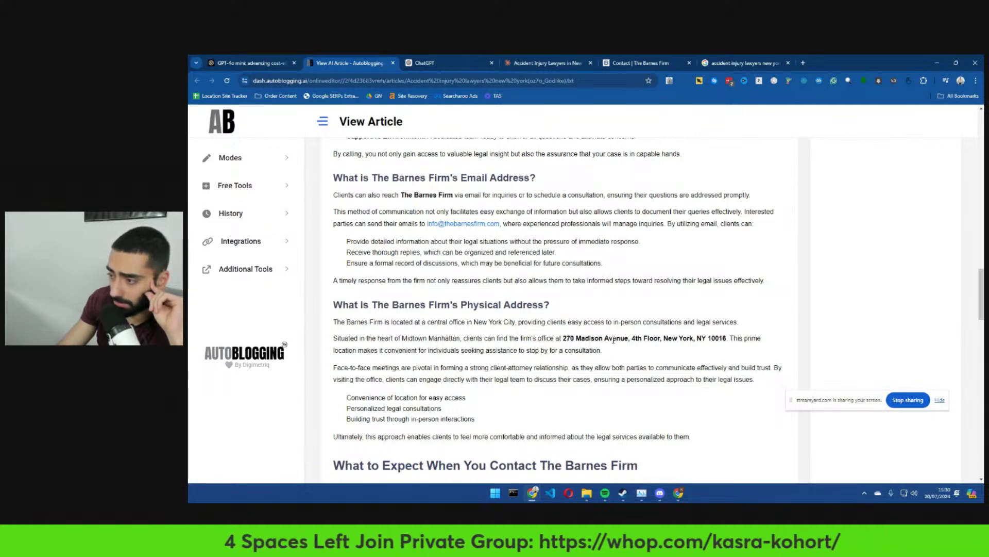
left_click(455, 60)
left_click(528, 60)
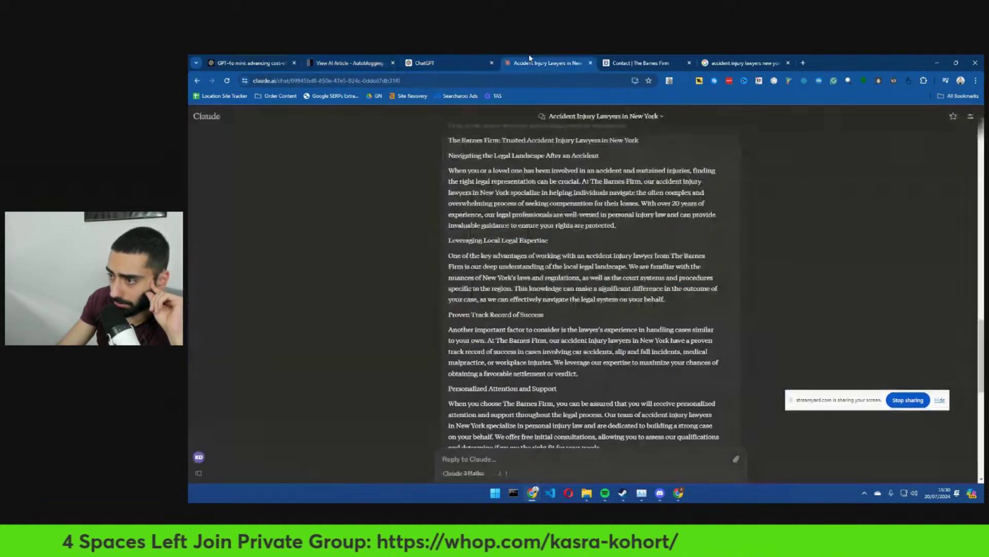
left_click(635, 59)
scroll(407, 278, "up", 3)
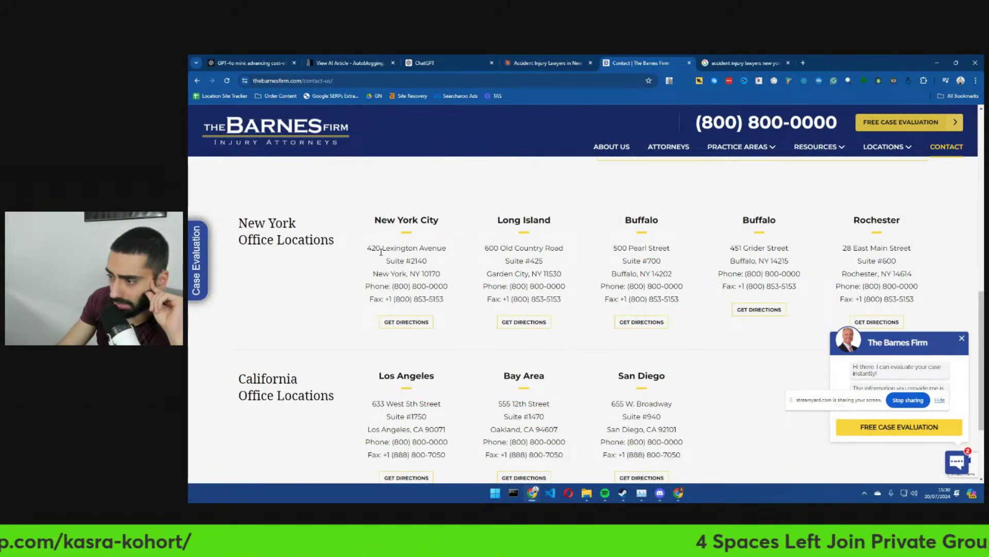
- Search the contact page for '270', the article's Madison Avenue street number
scroll(381, 255, "down", 2)
scroll(384, 261, "up", 4)
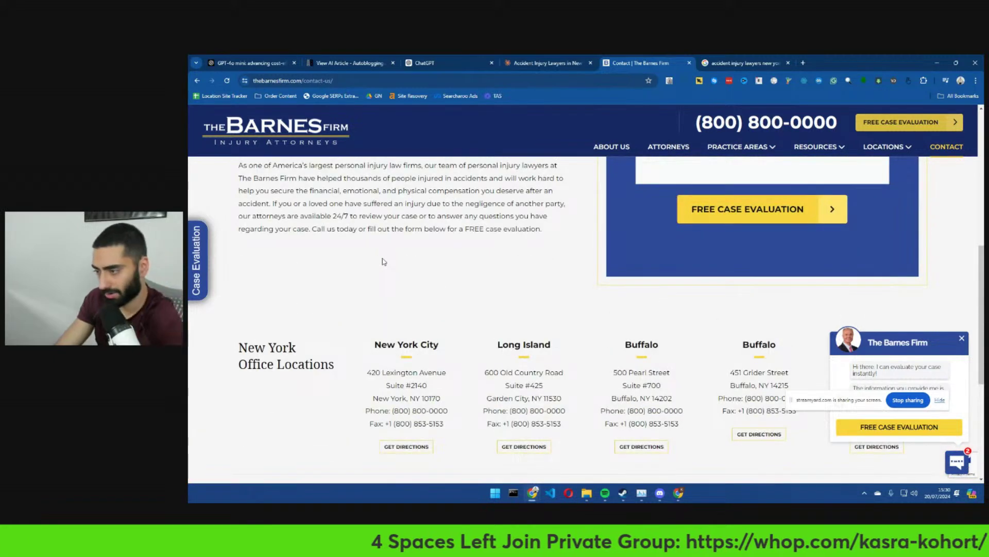
key("ctrl+f")
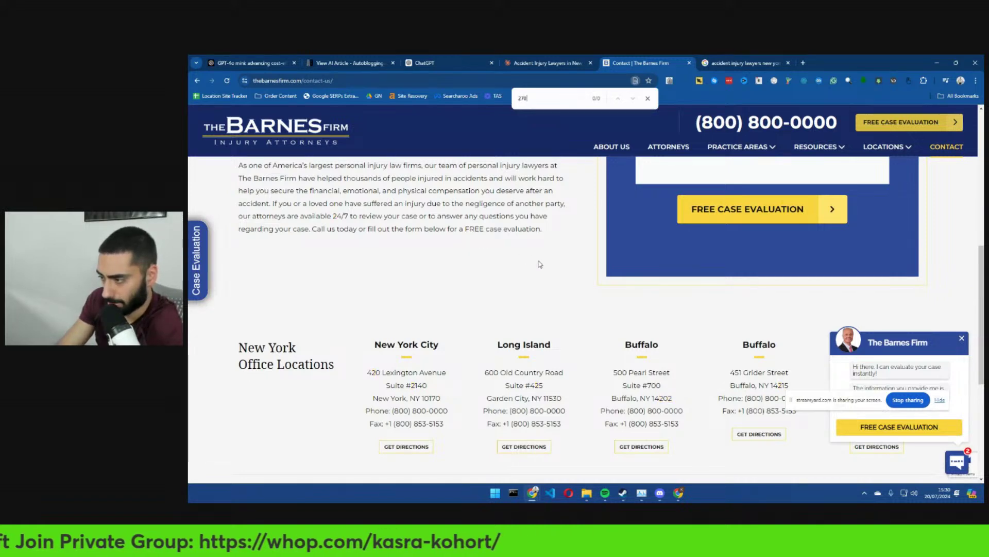
left_click(377, 69)
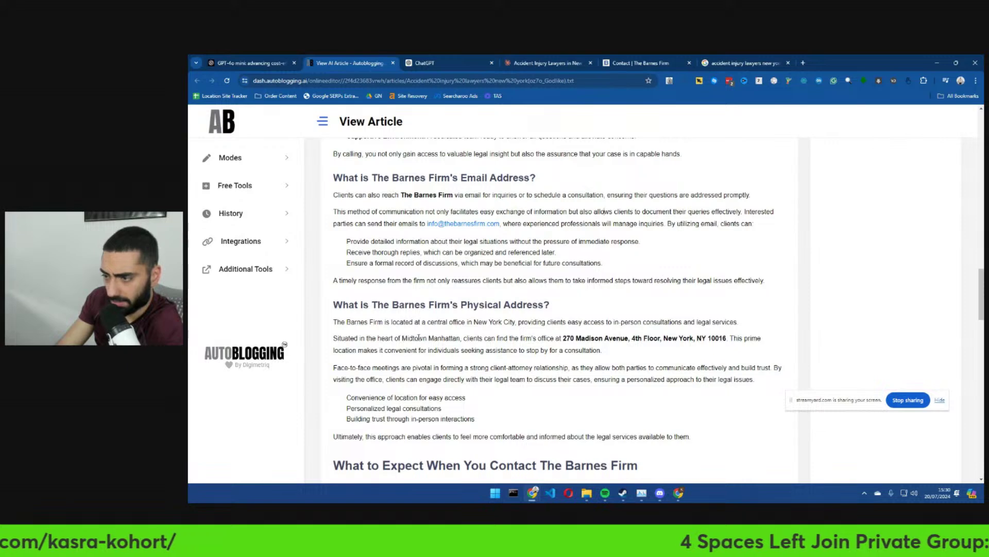
left_click(434, 63)
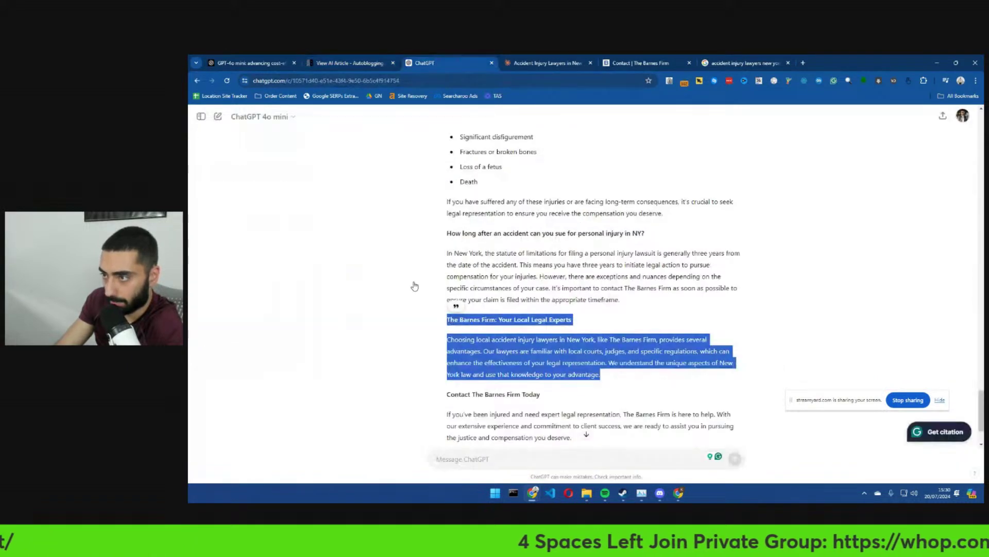
key("ctrl+Tab")
key("ctrl+Tab")
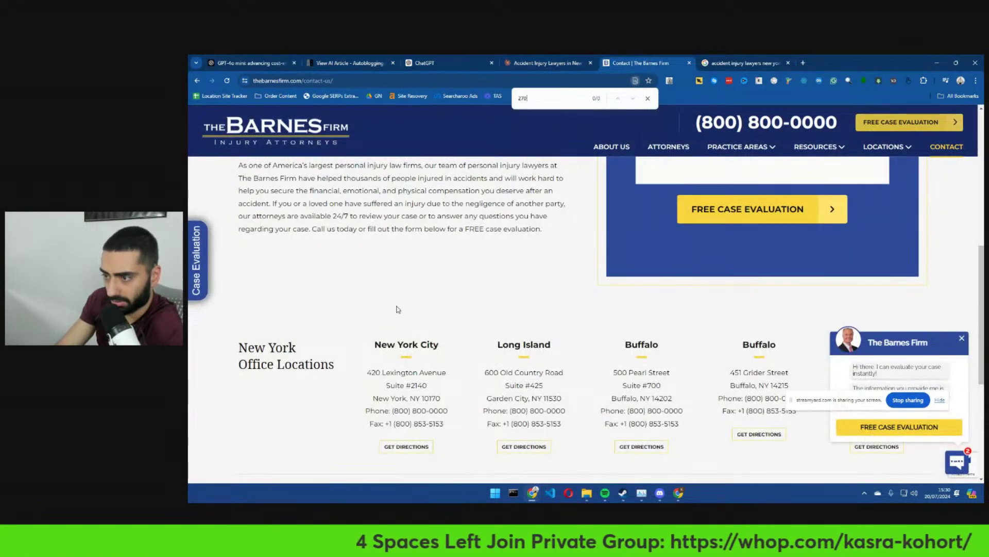
- Search 'manh' and scroll the office list, finding no Madison Avenue office
type("manh")
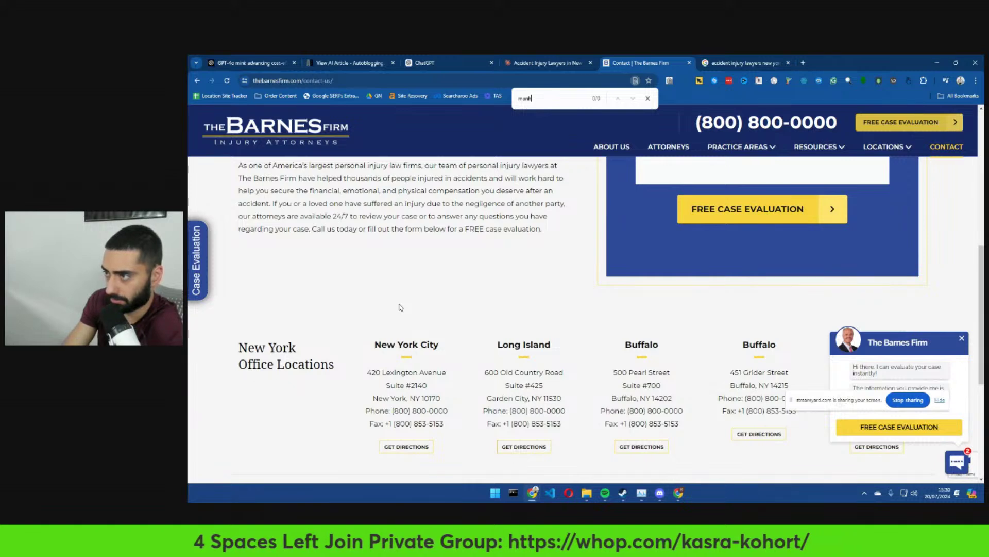
scroll(400, 307, "down", 5)
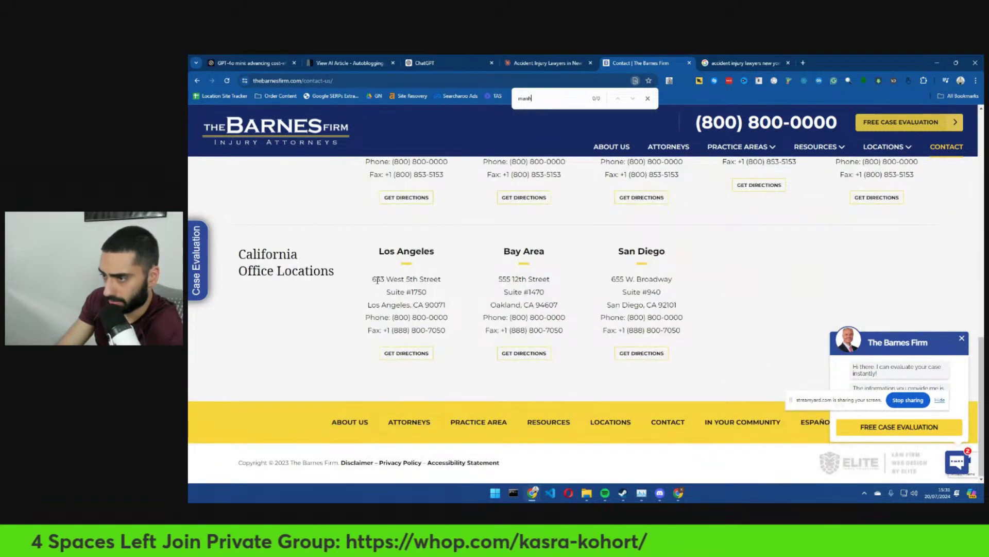
left_click_drag(378, 280, 448, 317)
scroll(507, 324, "up", 2)
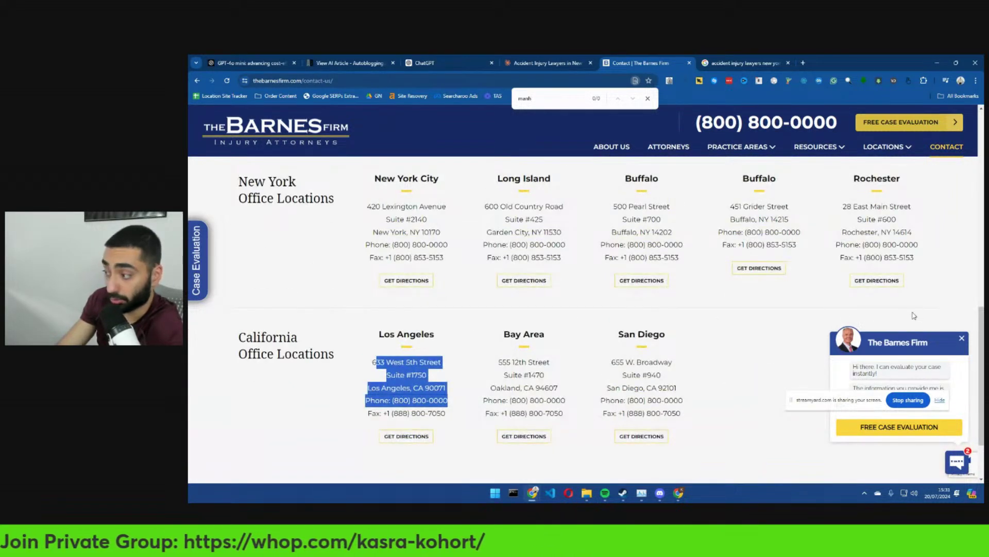
left_click(960, 339)
left_click(444, 63)
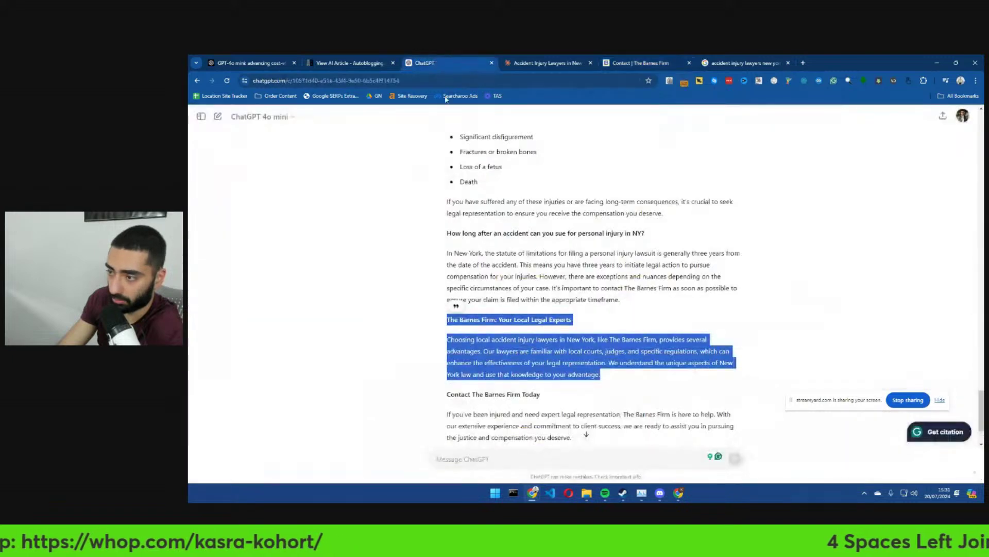
- Review the closing contact section of ChatGPT's reply
scroll(567, 272, "down", 2)
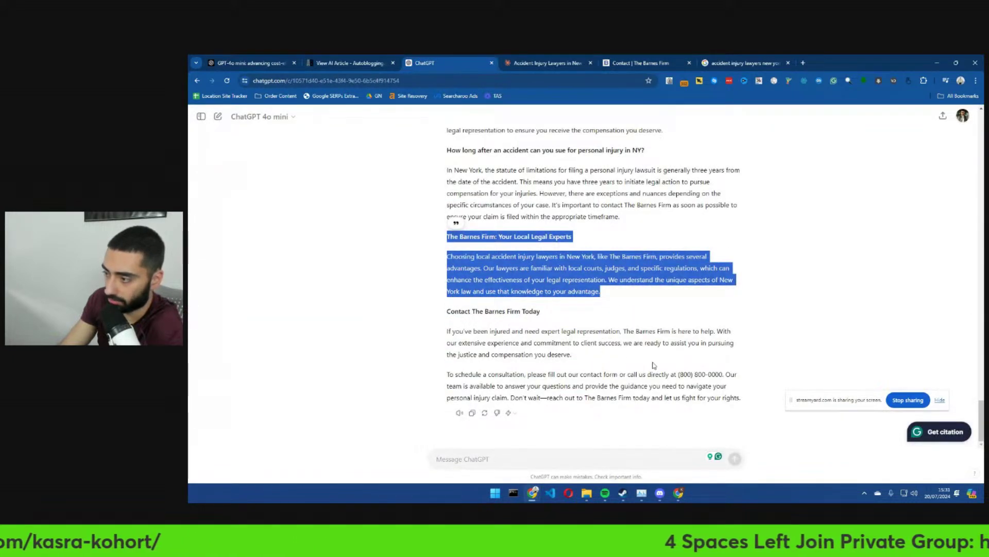
scroll(469, 278, "up", 2)
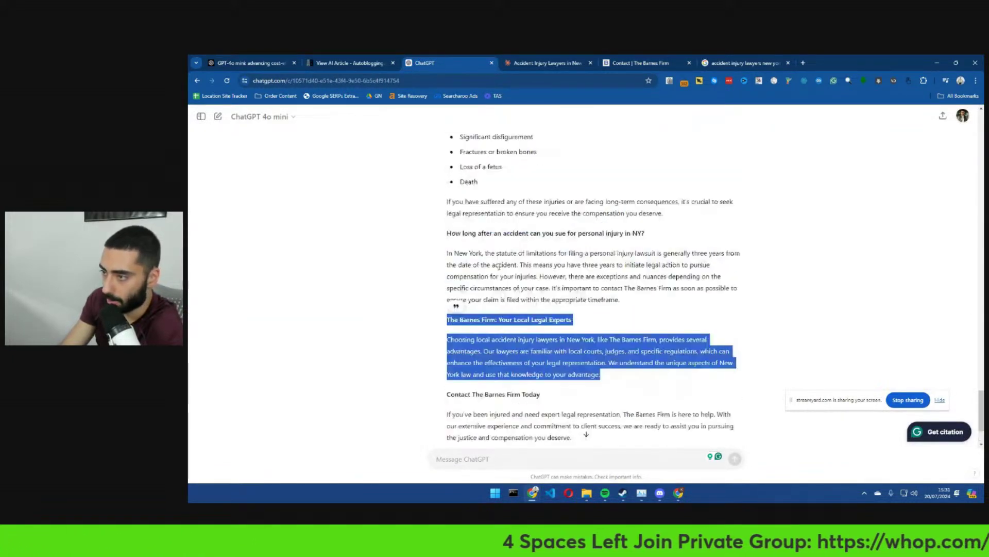
scroll(476, 230, "up", 4)
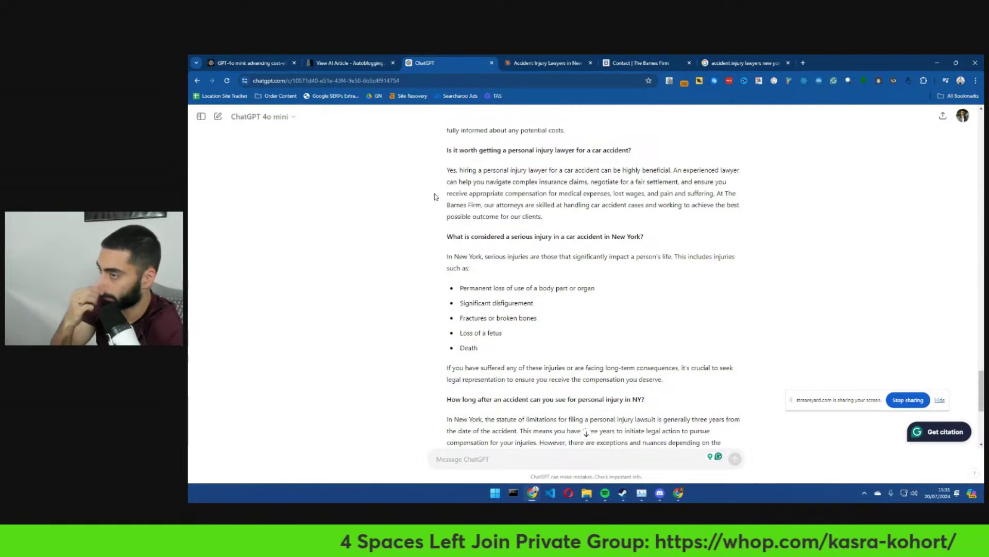
- Select Claude's final contact paragraph, then bring back the Autoblogging.ai article's address section
left_click(546, 62)
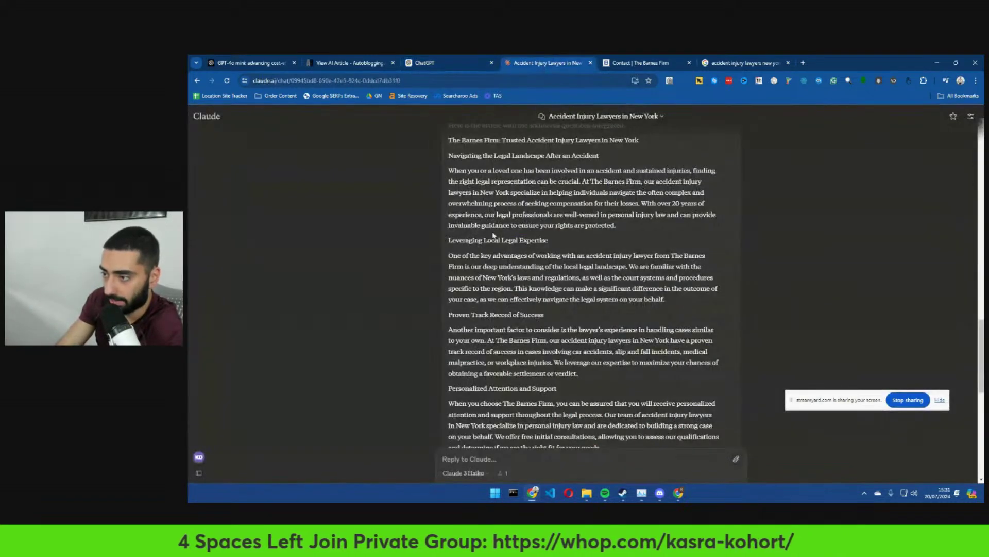
scroll(574, 290, "down", 4)
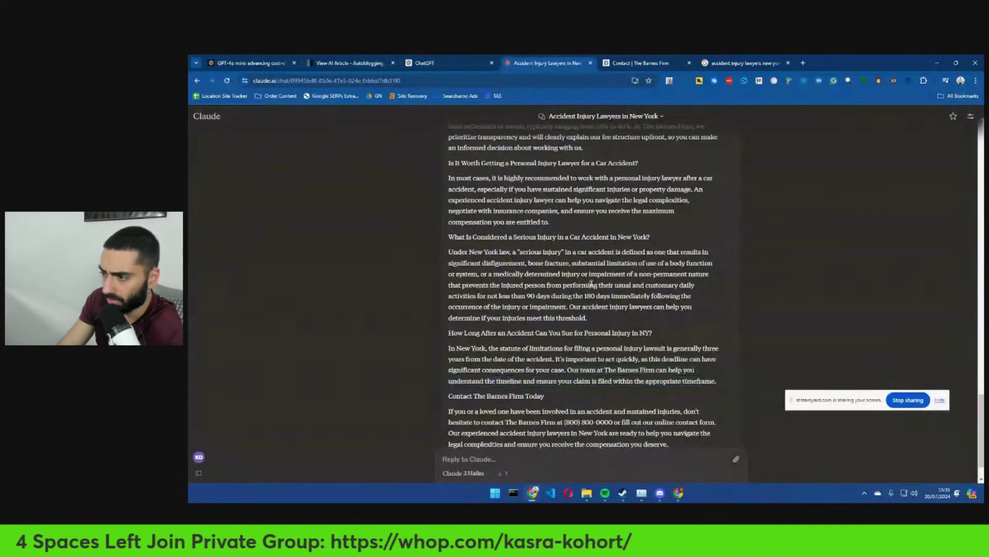
triple_click(666, 400)
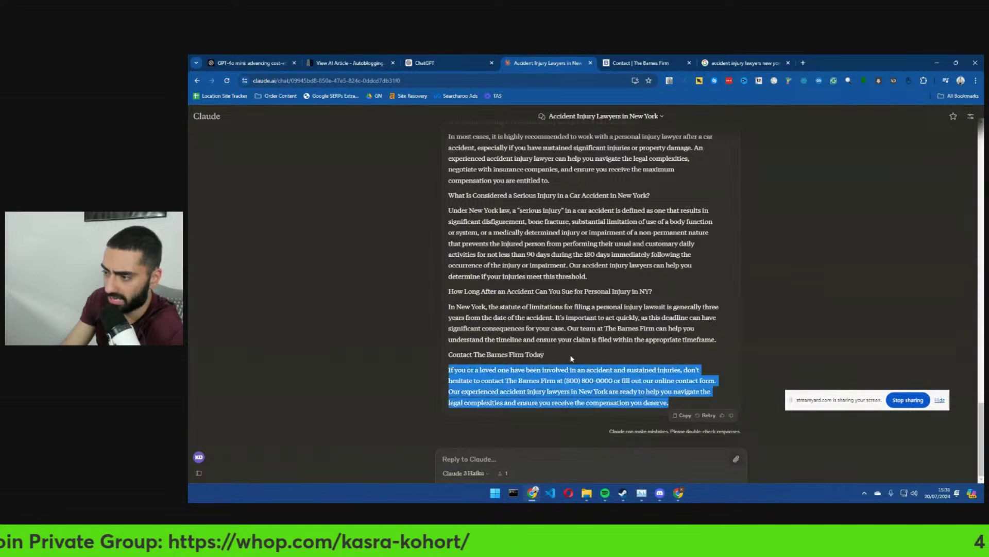
left_click(350, 62)
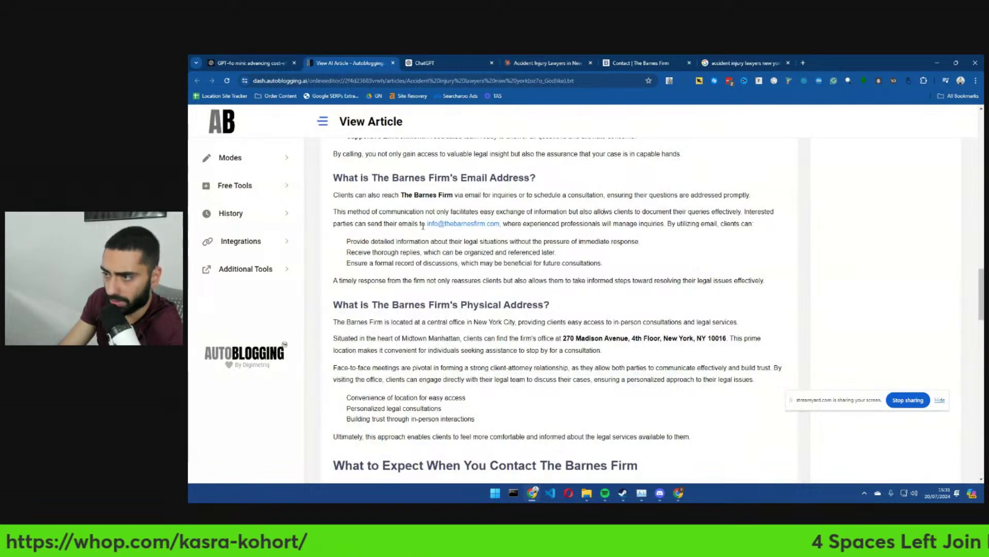
- Highlight the Autoblogging.ai article's email line and its 270 Madison Avenue address
left_click_drag(421, 223, 515, 223)
left_click_drag(566, 338, 725, 334)
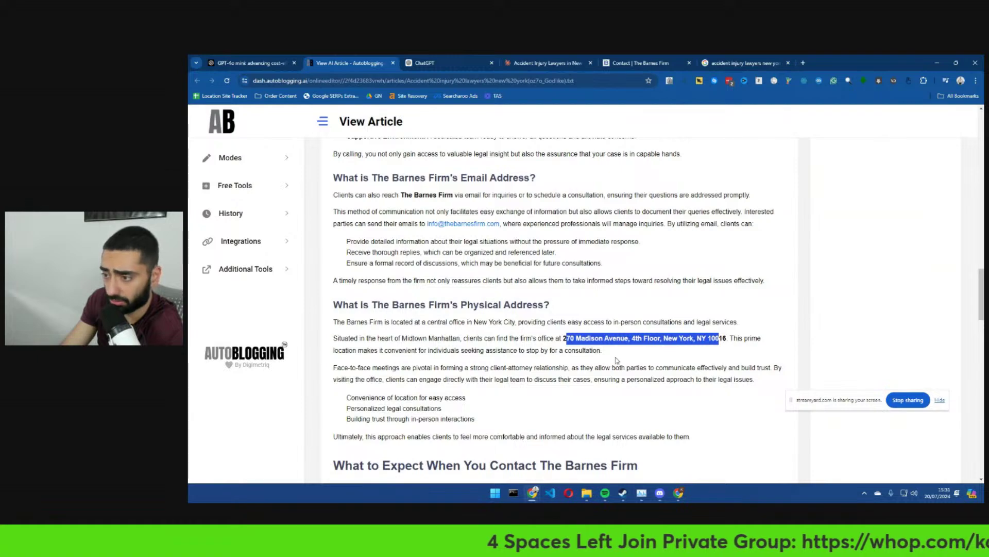
scroll(614, 358, "down", 5)
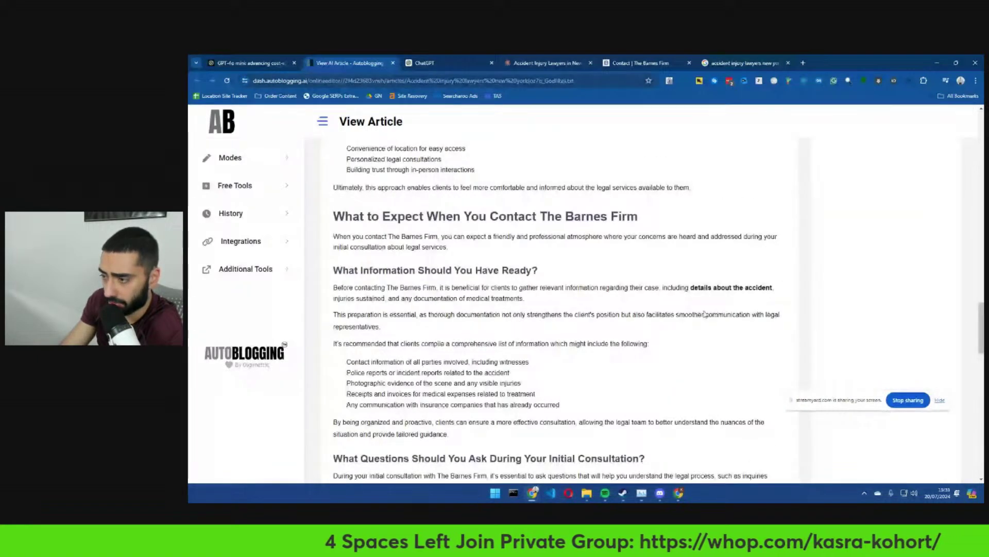
left_click(424, 62)
left_click(350, 63)
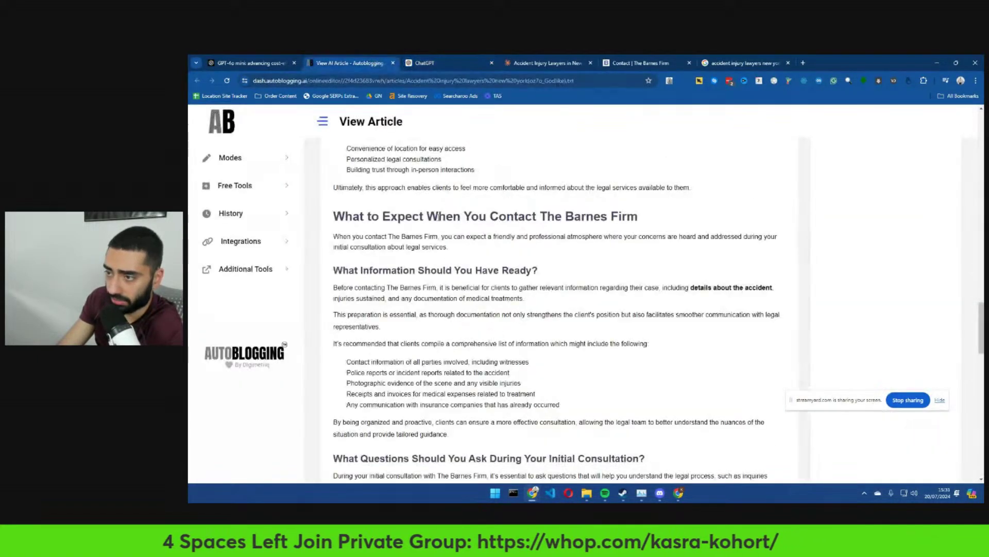
- Look back and forth through the Autoblogging.ai article's sections
scroll(437, 217, "up", 10)
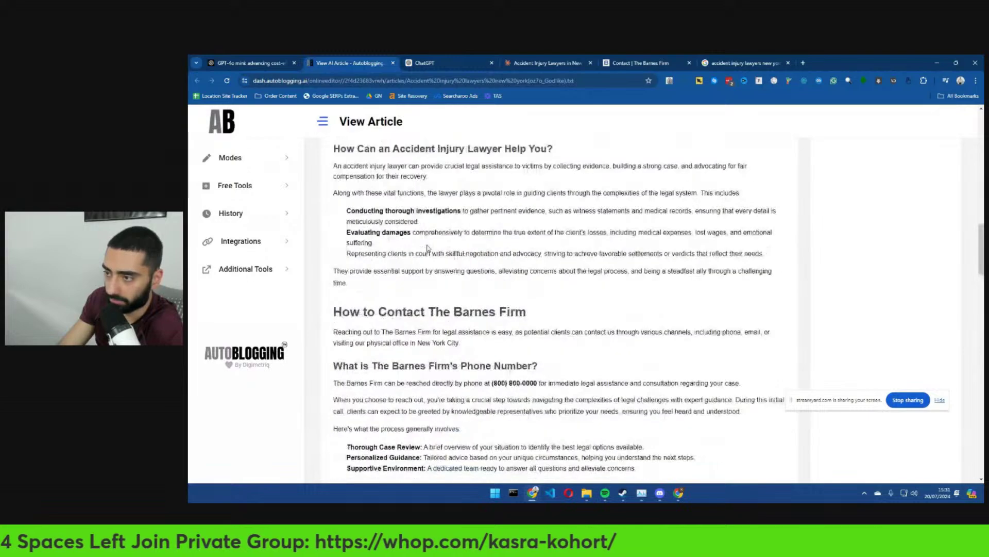
scroll(427, 248, "up", 5)
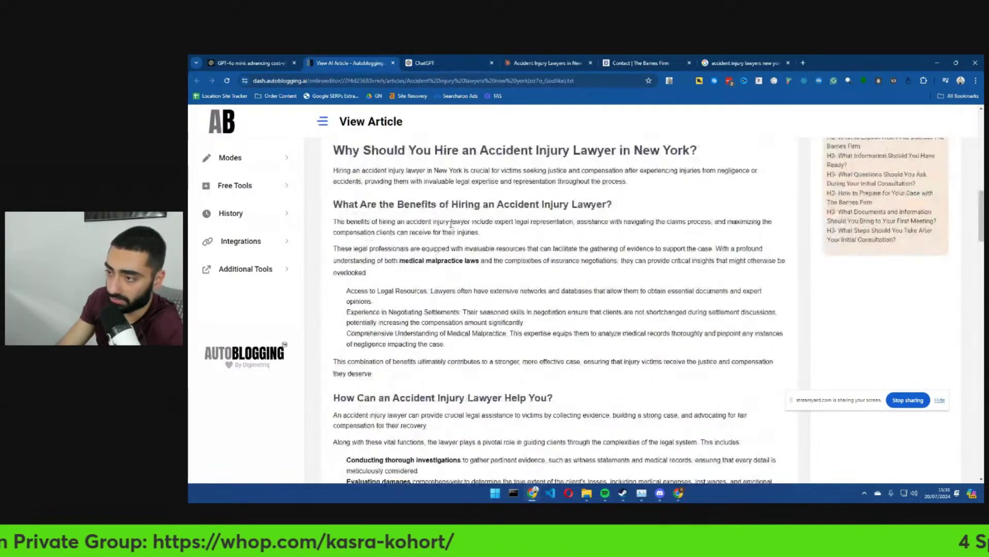
scroll(434, 219, "up", 5)
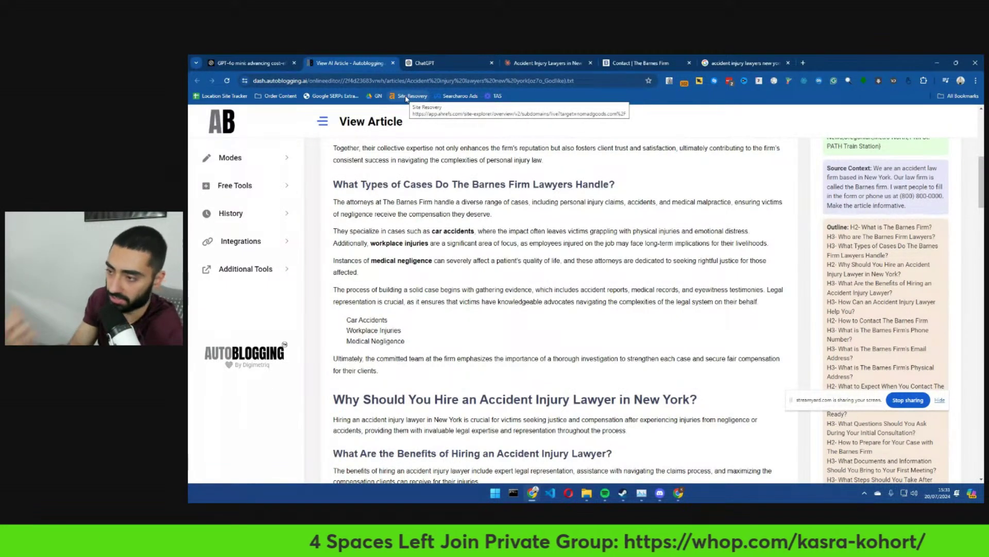
scroll(475, 309, "down", 5)
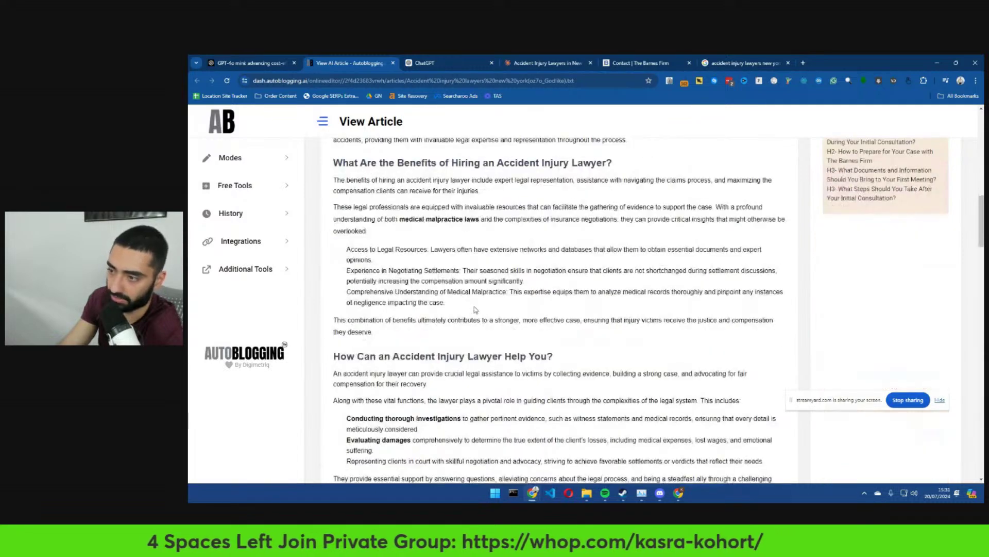
scroll(554, 312, "down", 8)
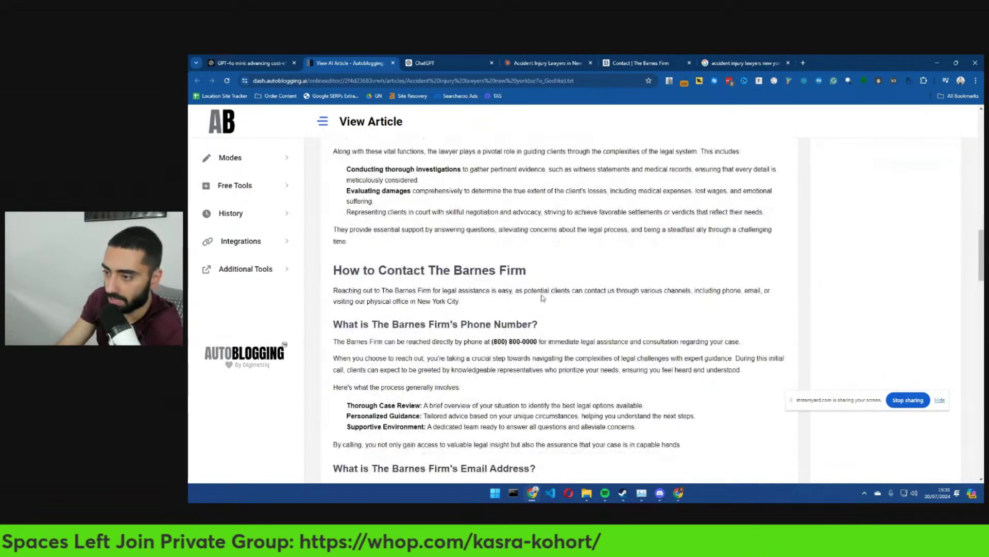
scroll(542, 298, "down", 1)
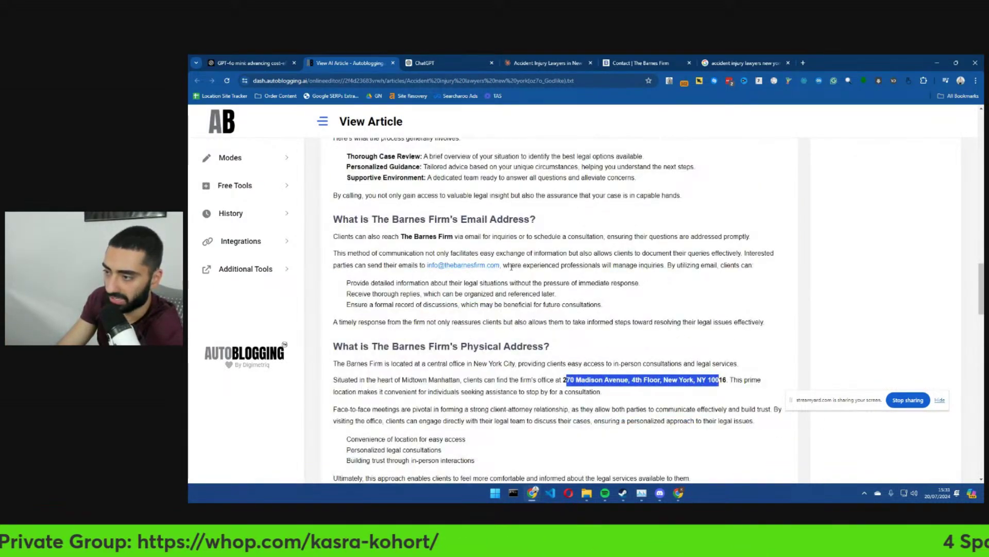
scroll(483, 221, "up", 15)
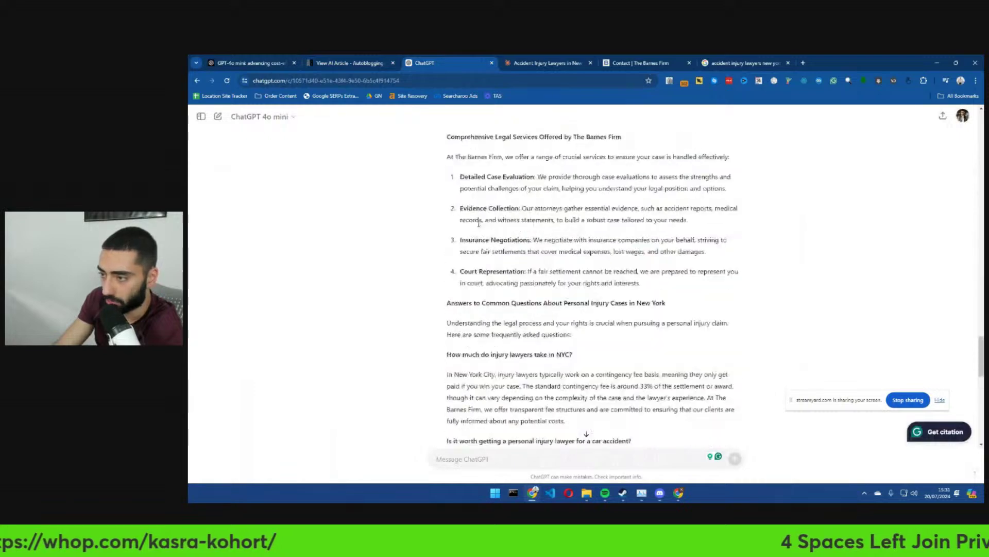
scroll(480, 245, "down", 2)
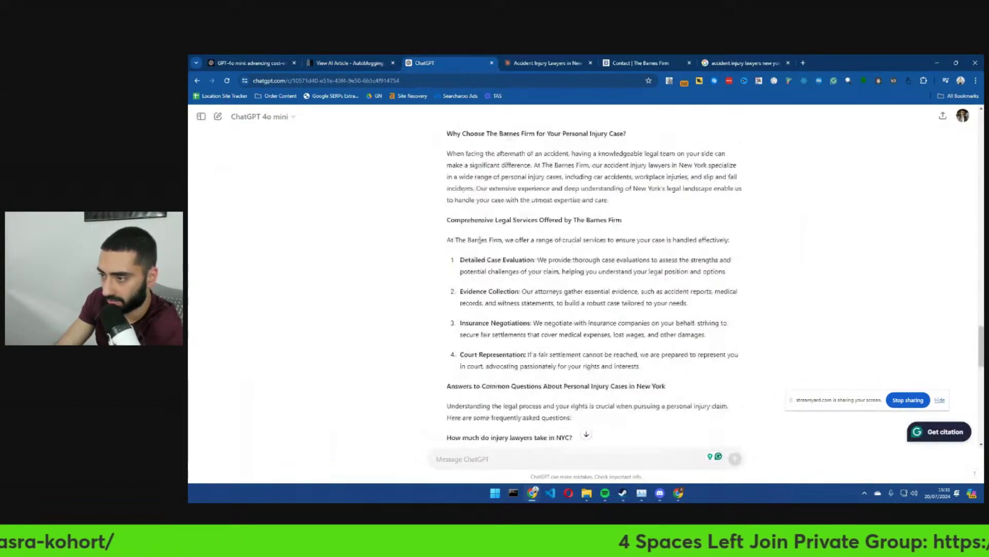
scroll(467, 167, "down", 5)
left_click_drag(447, 403, 600, 448)
scroll(567, 291, "down", 3)
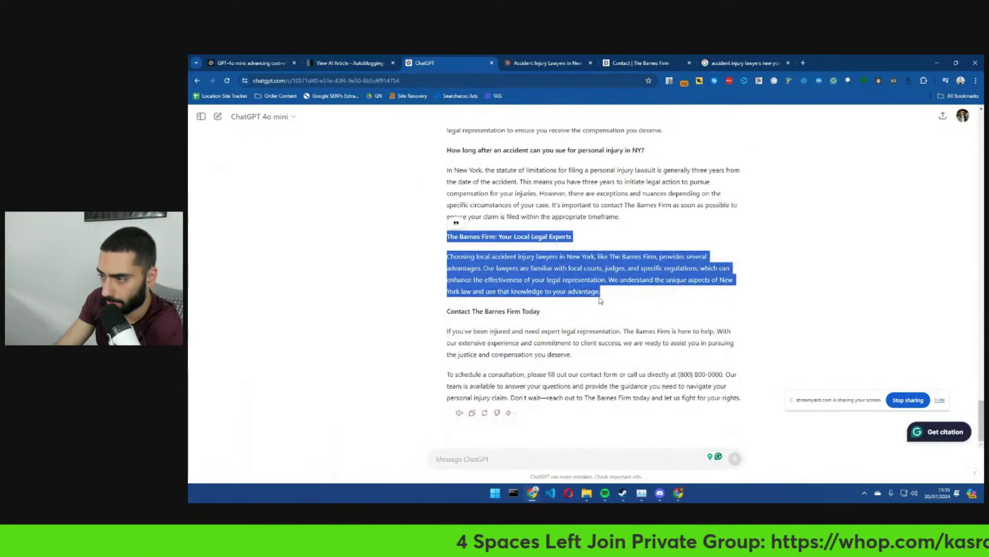
left_click_drag(447, 310, 743, 399)
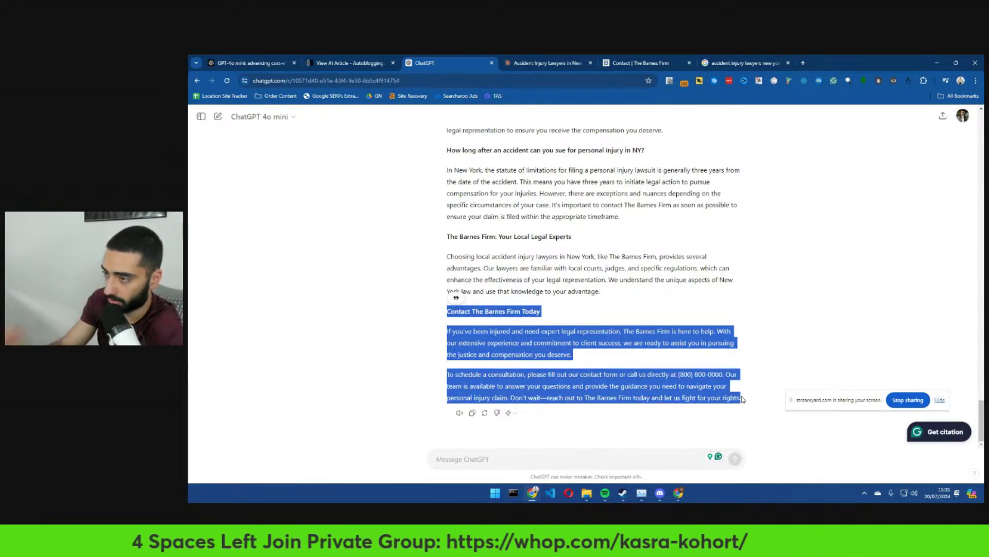
left_click_drag(482, 268, 601, 292)
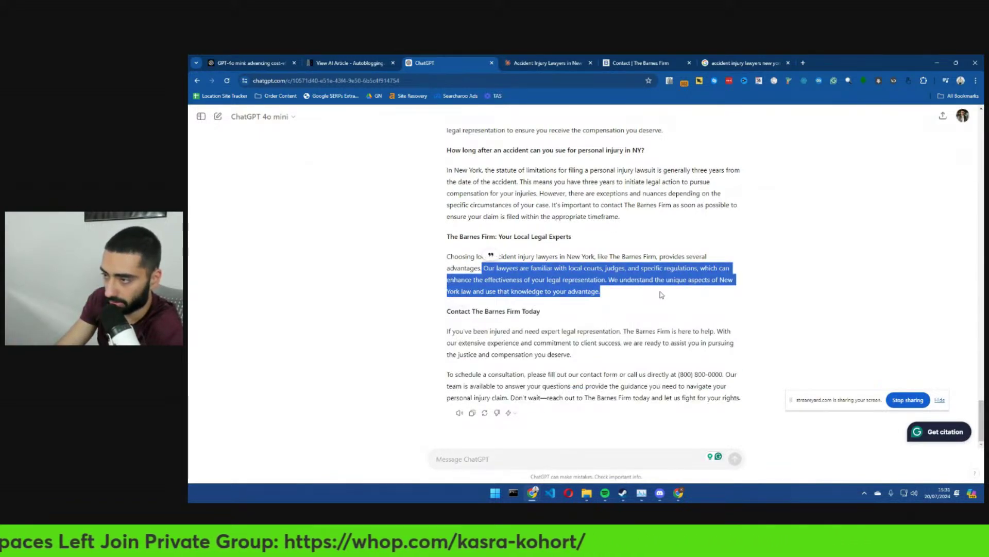
scroll(553, 286, "up", 4)
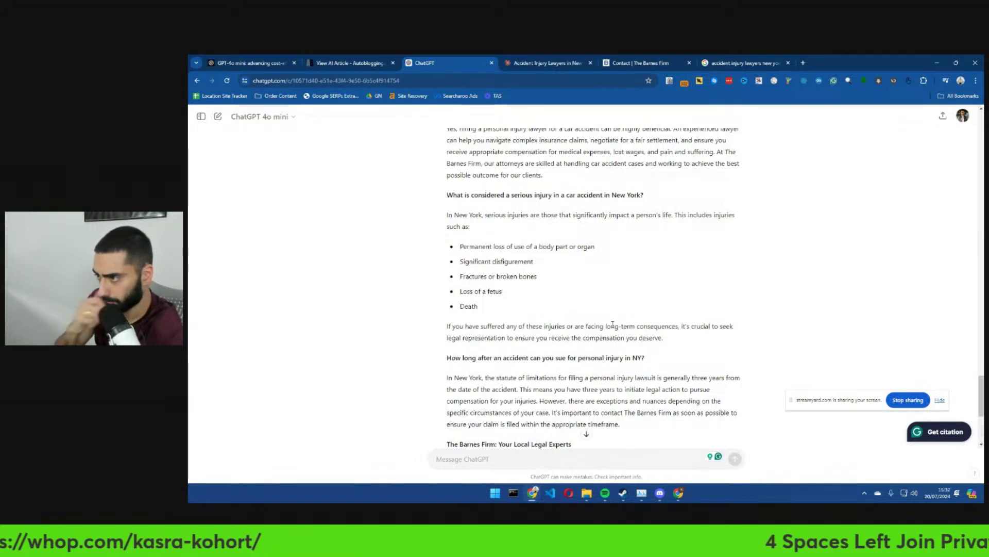
scroll(537, 265, "up", 3)
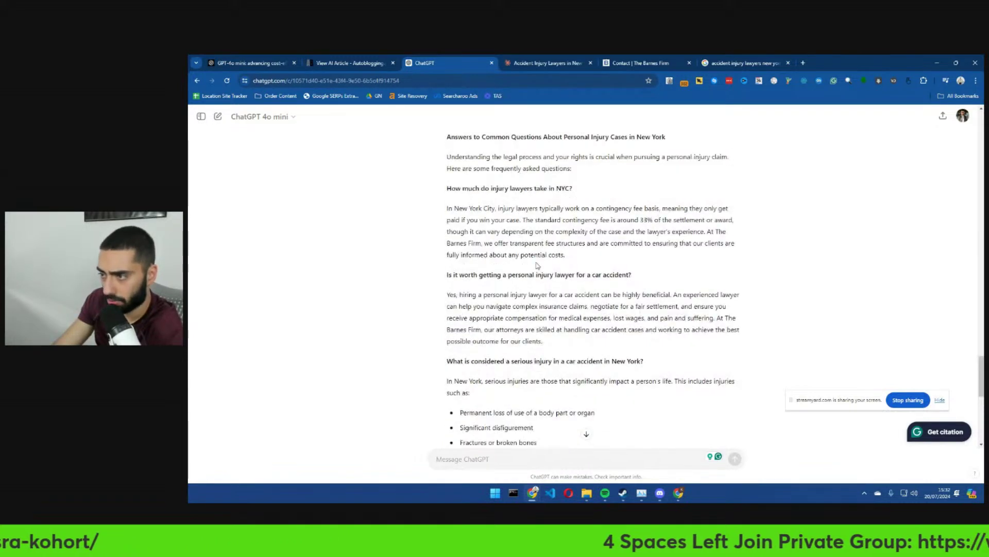
left_click_drag(602, 244, 656, 244)
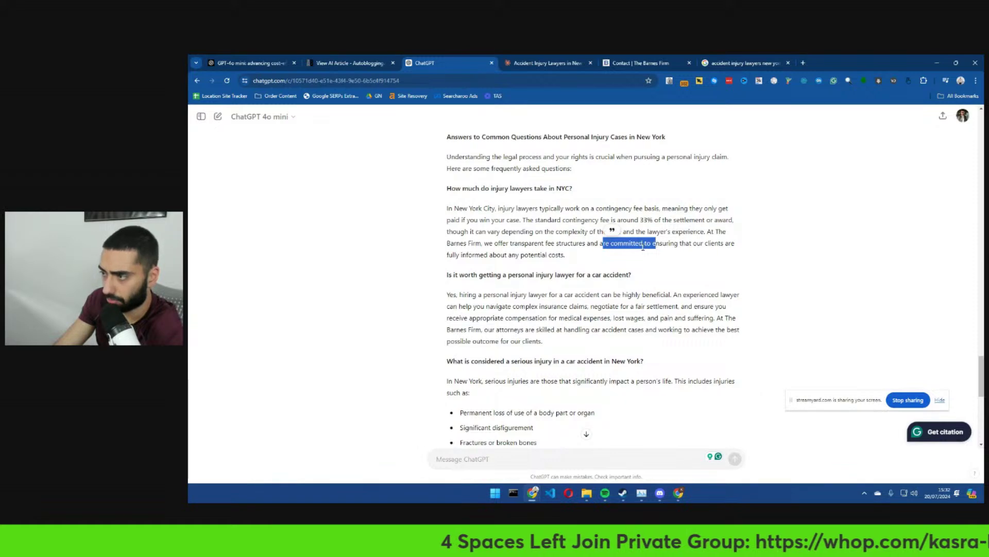
scroll(641, 253, "up", 5)
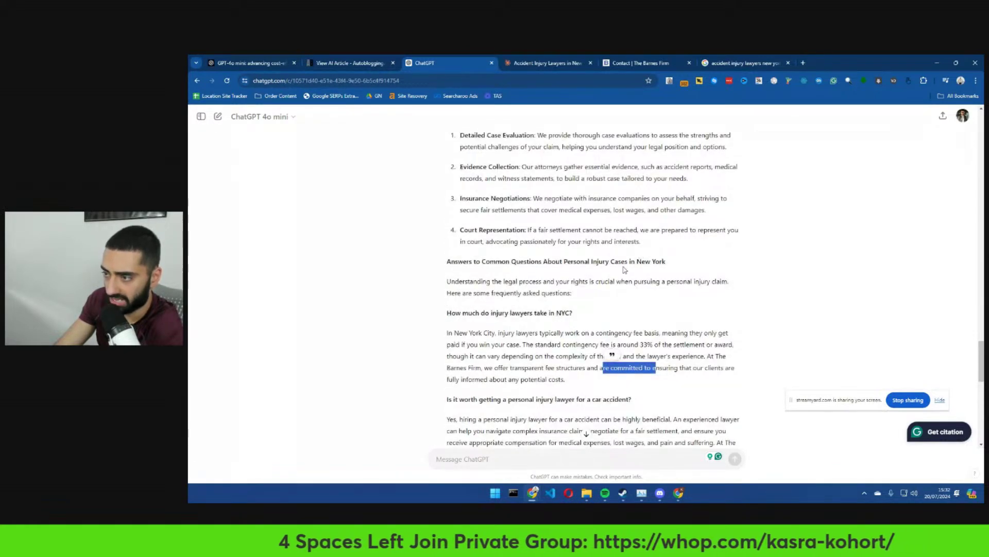
scroll(622, 267, "up", 5)
scroll(618, 268, "up", 2)
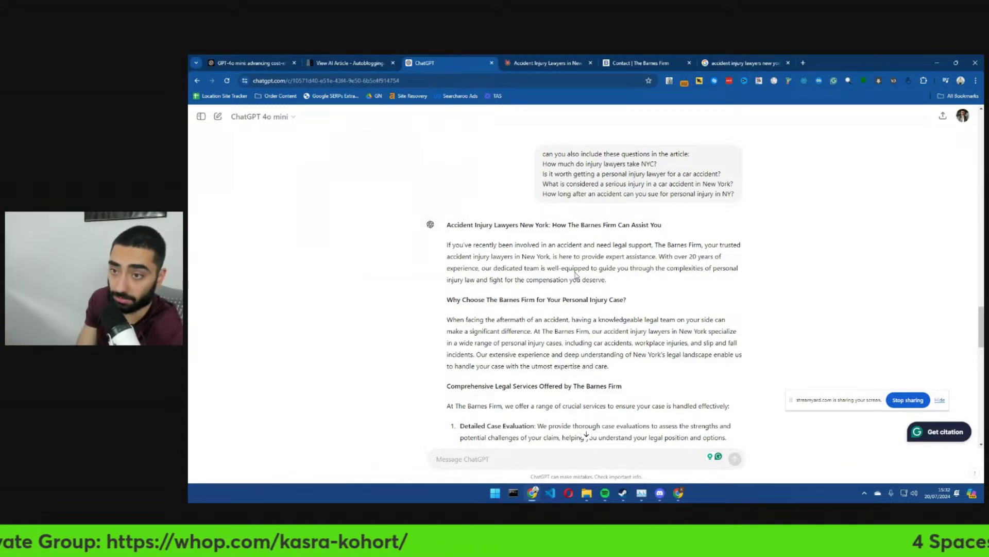
- Look back through Claude's article up to the prompt requesting four extra questions, then switch to Autoblogging.ai
left_click(546, 63)
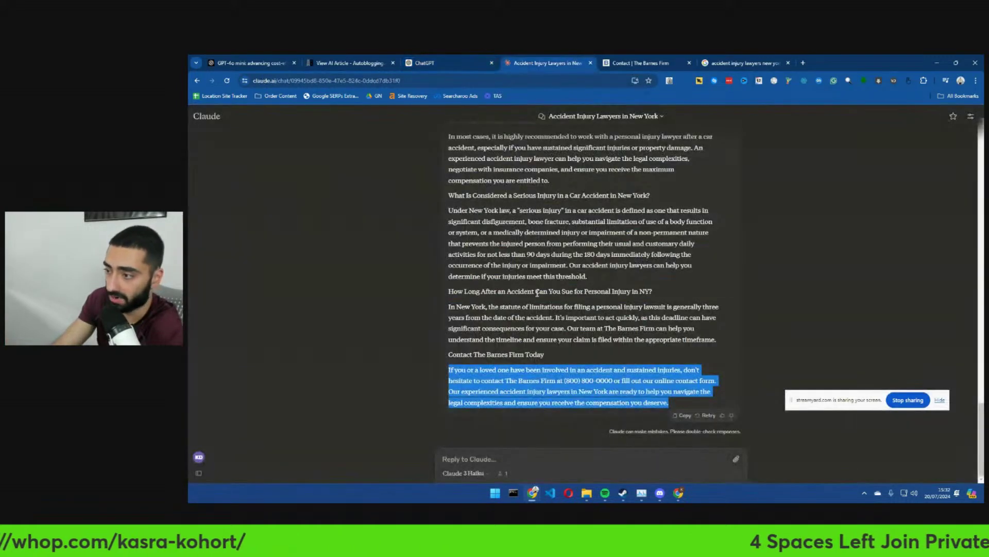
scroll(534, 302, "up", 10)
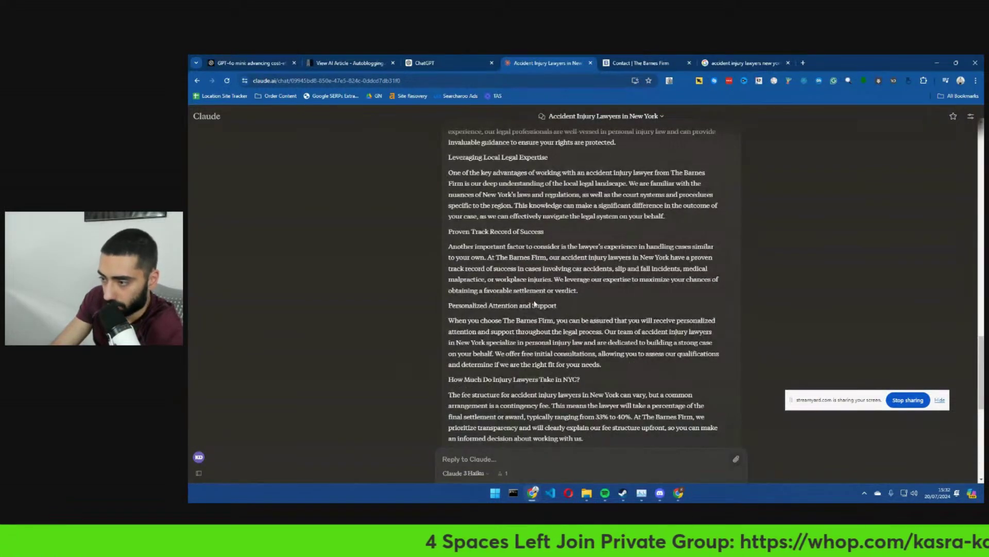
scroll(534, 303, "up", 5)
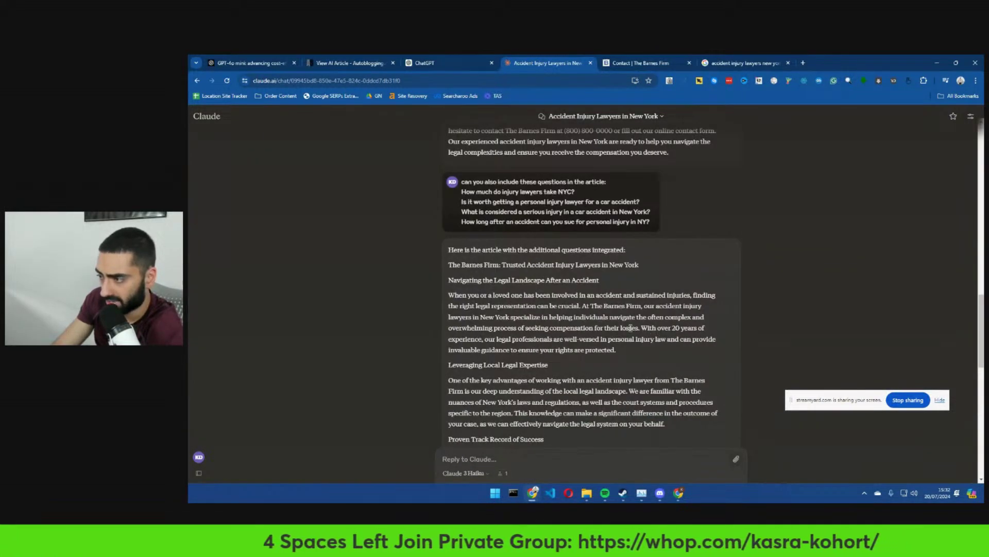
left_click(356, 63)
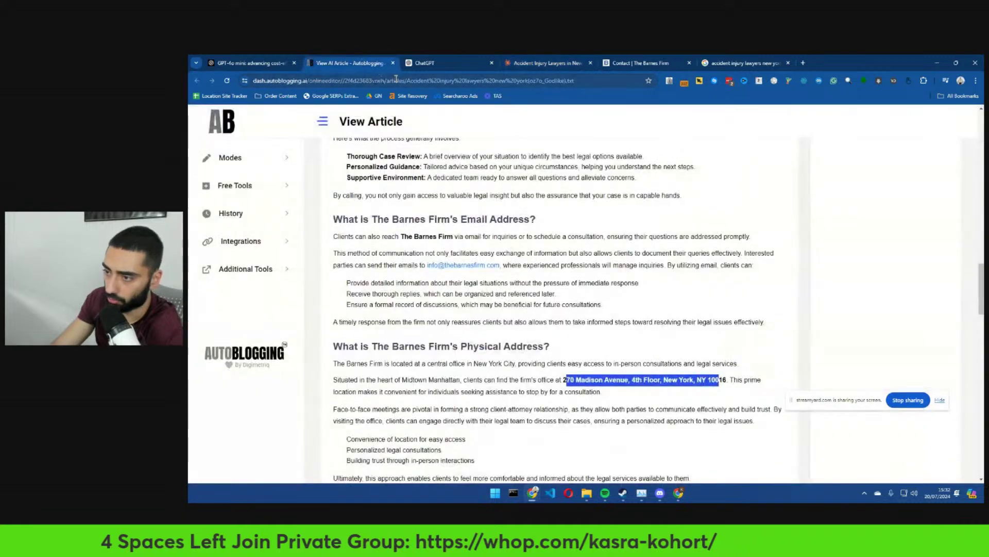
- Highlight each of the Autoblogging.ai article's six FAQ questions in turn, then return to ChatGPT's version
scroll(545, 227, "up", 5)
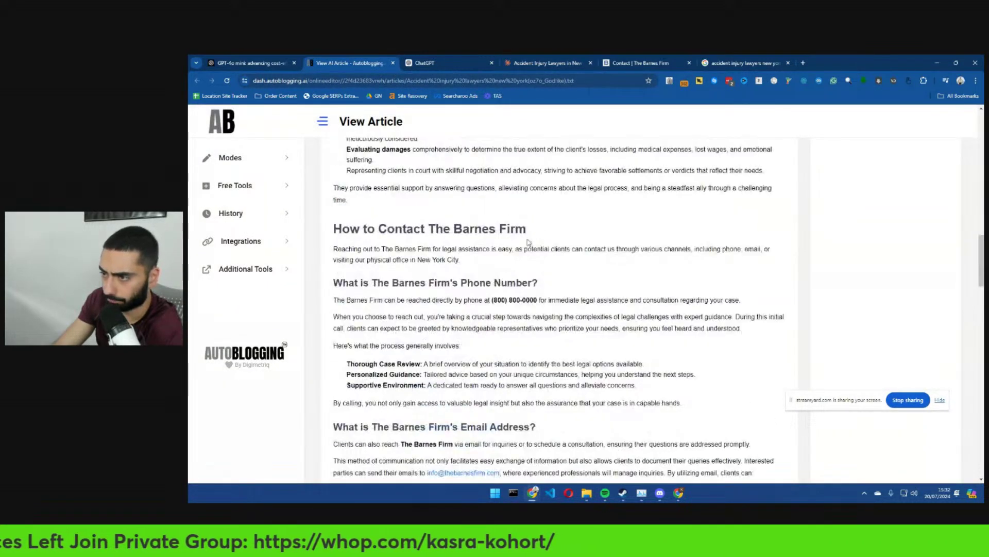
scroll(545, 227, "down", 15)
scroll(491, 255, "down", 4)
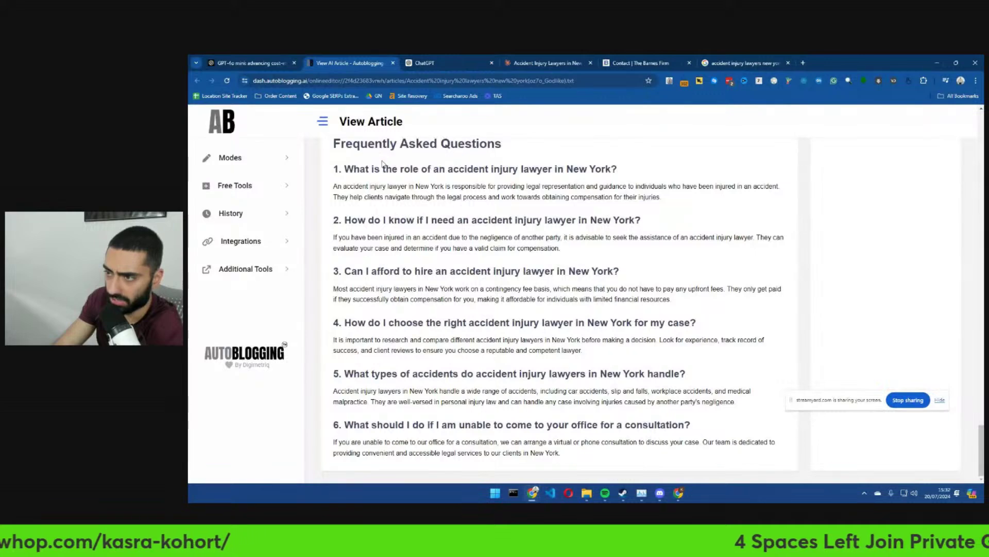
left_click_drag(345, 170, 619, 170)
left_click_drag(359, 220, 616, 222)
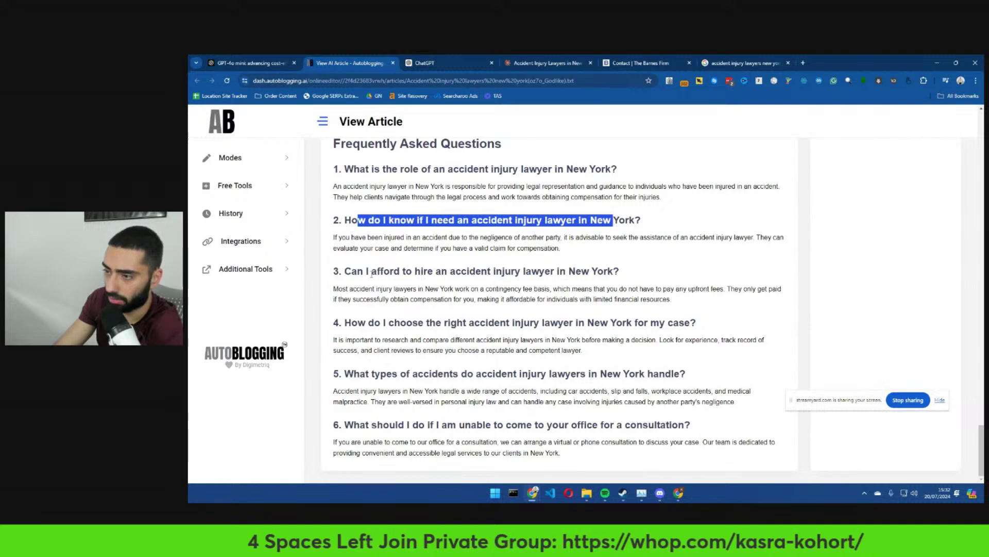
left_click_drag(357, 271, 603, 290)
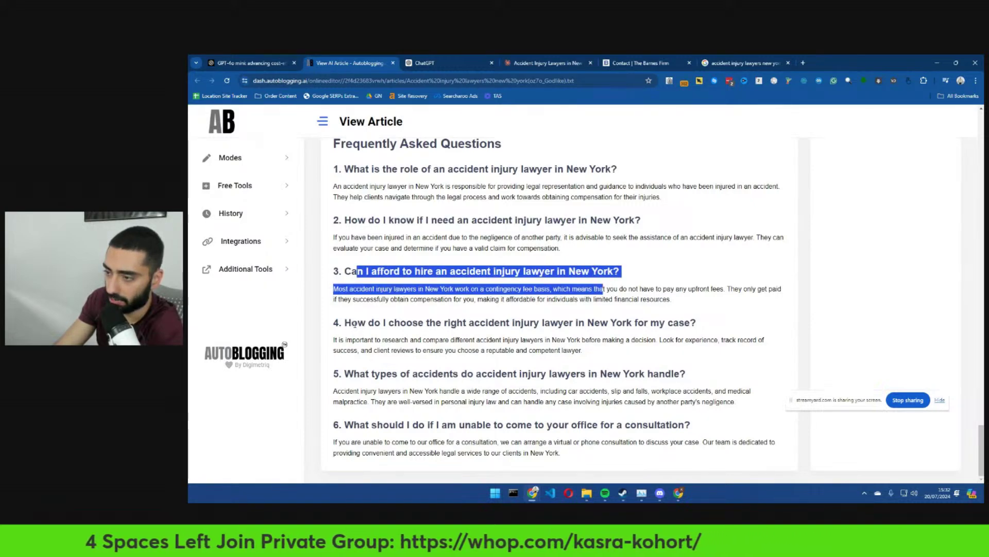
left_click_drag(352, 323, 623, 323)
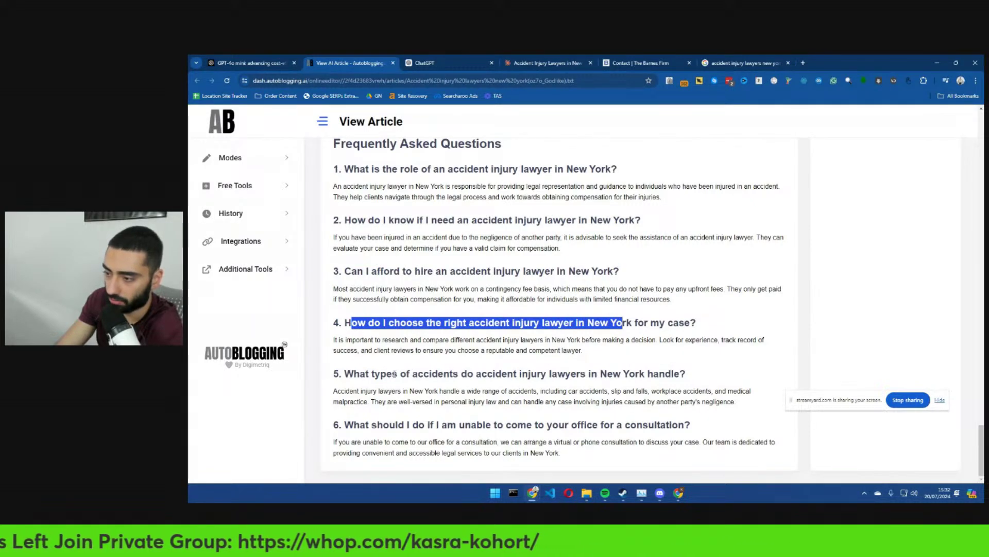
left_click_drag(353, 373, 680, 374)
left_click_drag(365, 424, 680, 426)
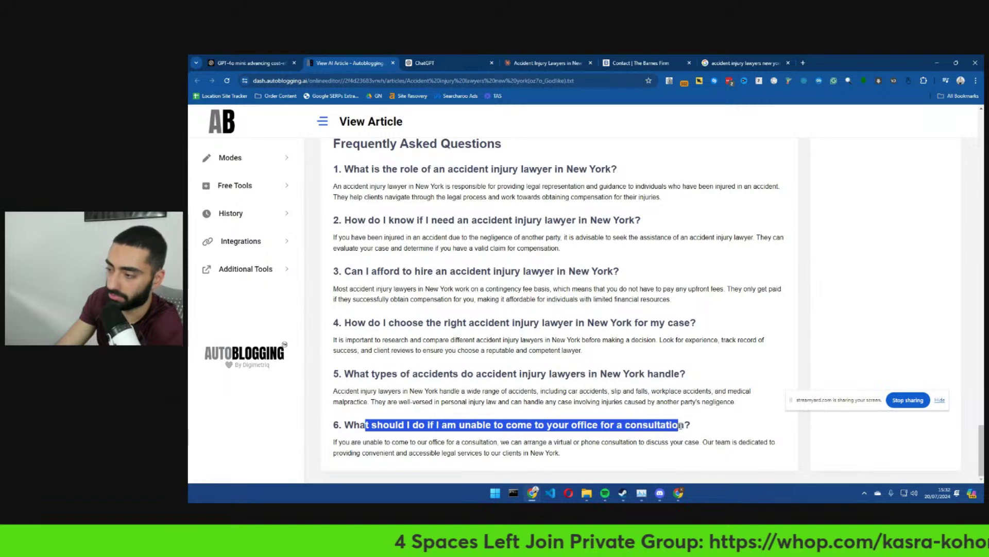
left_click(456, 62)
scroll(450, 344, "down", 5)
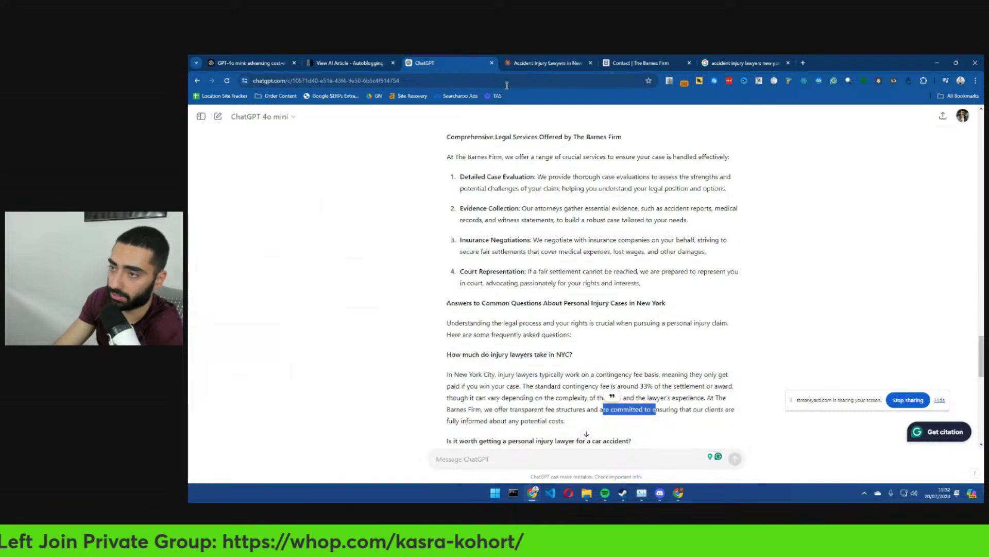
- Look over Claude's four FAQ answers and closing contact paragraph, then return to the Autoblogging.ai FAQ
left_click(549, 63)
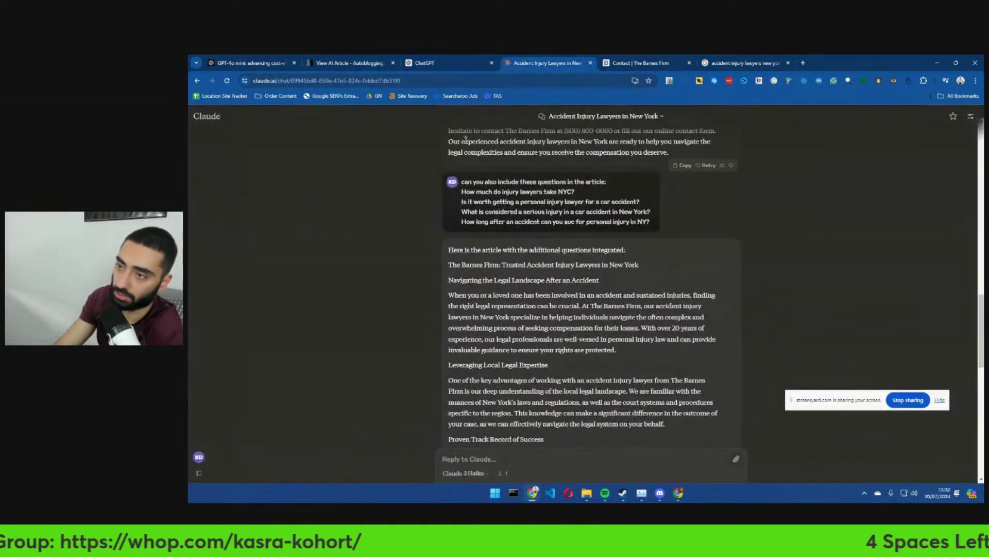
scroll(463, 267, "down", 5)
scroll(463, 267, "down", 2)
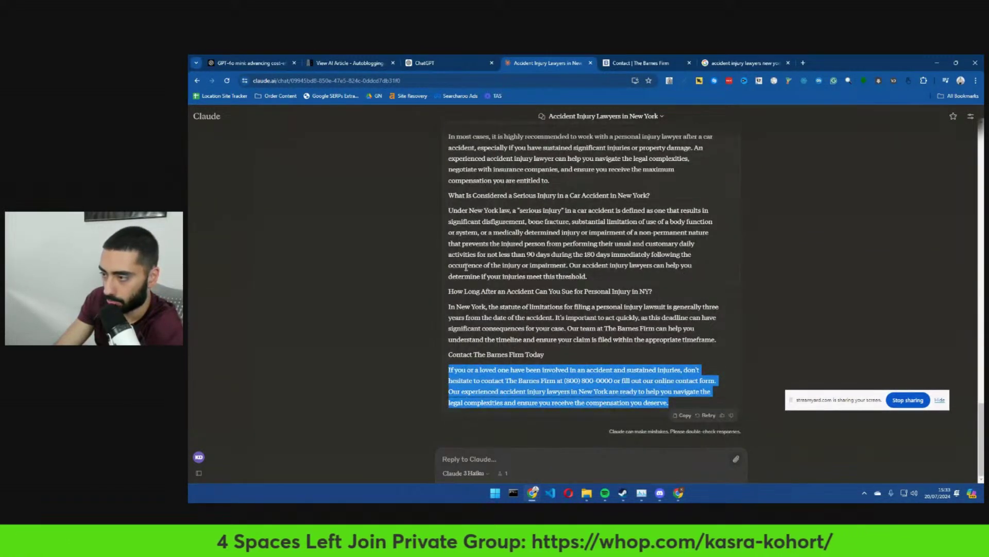
left_click(454, 64)
left_click(350, 63)
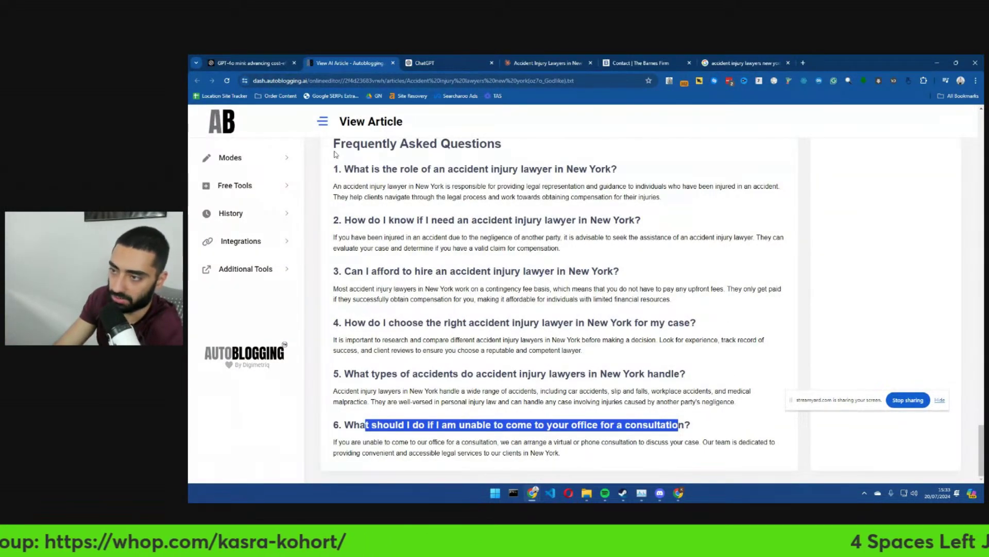
- Select the entire Autoblogging.ai FAQ section and compare it with the ChatGPT and Claude versions
left_click_drag(335, 154, 670, 454)
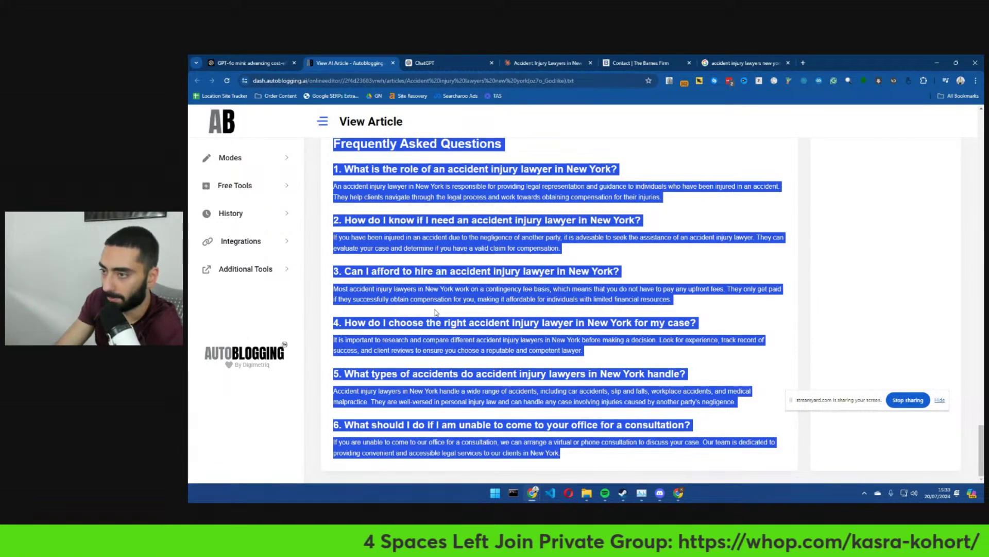
left_click(433, 64)
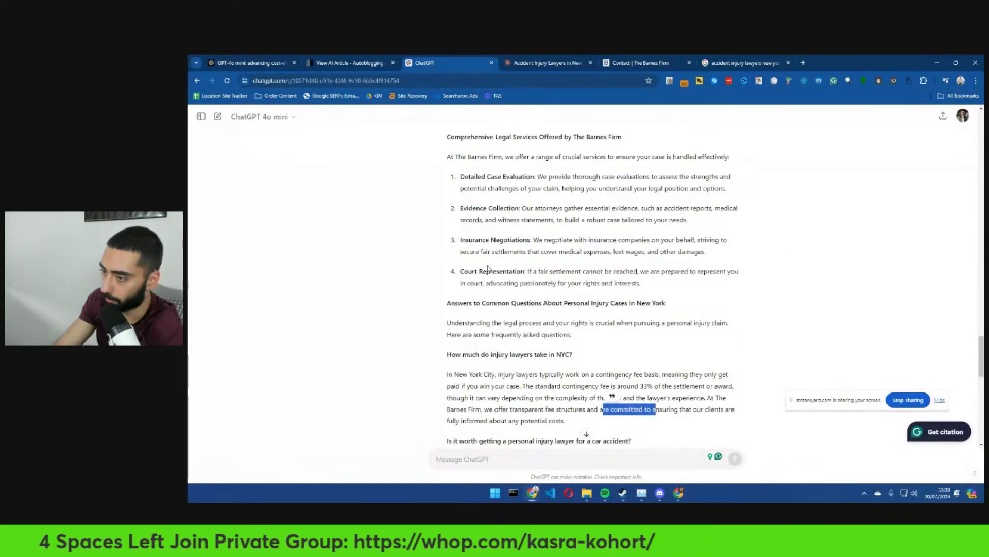
left_click(522, 62)
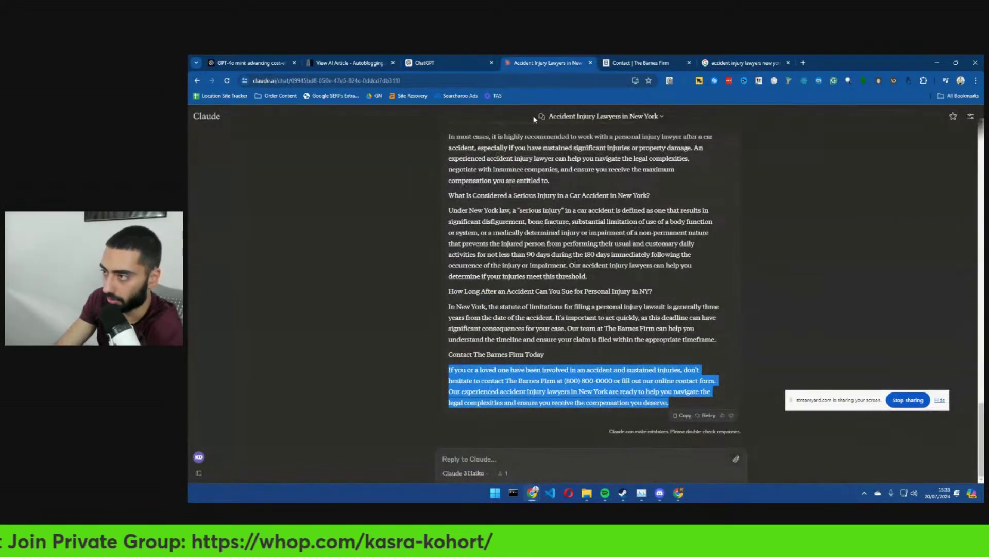
key("ctrl+shift+Tab")
key("ctrl+shift+Tab")
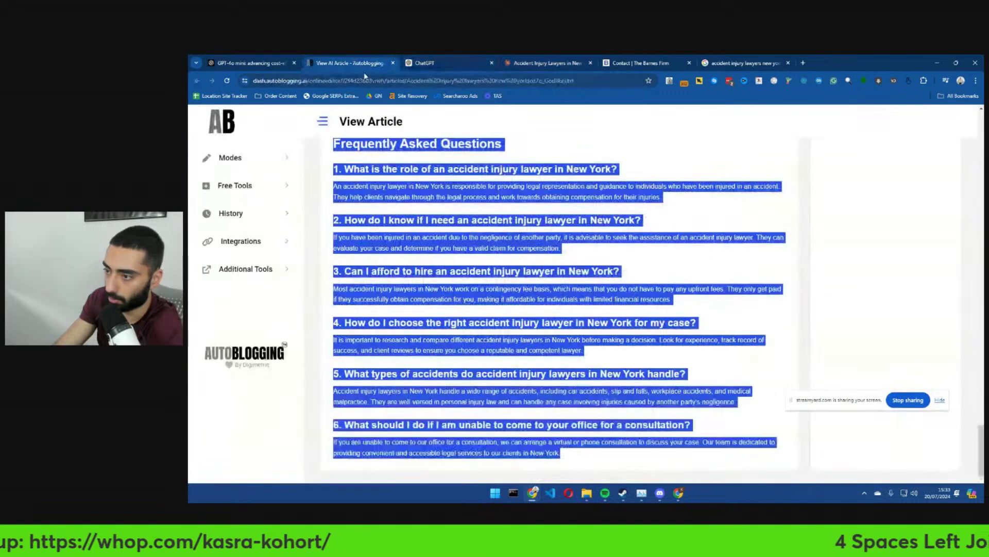
- Bring up ChatGPT's serious-injury list and three-year statute-of-limitations answer, cross-checking the other versions
left_click(459, 63)
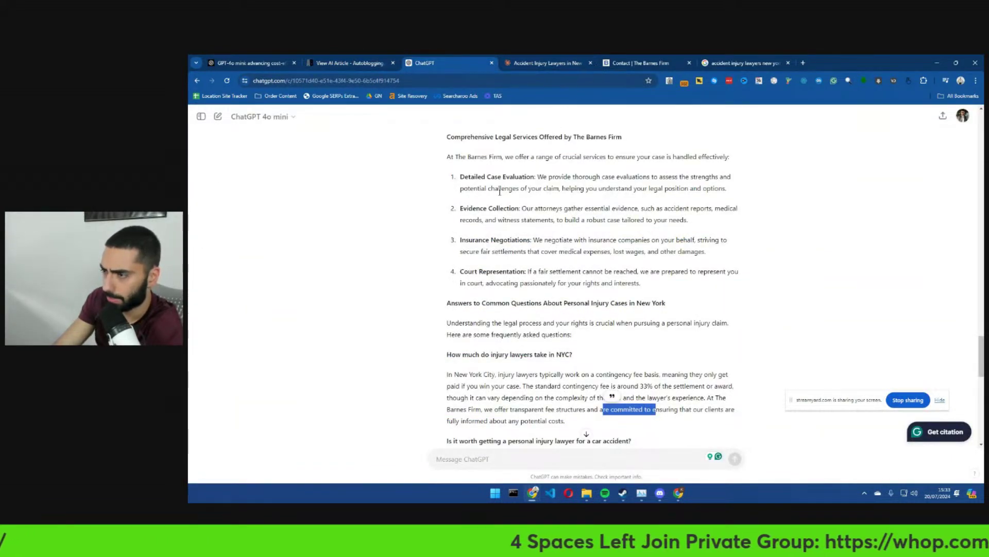
scroll(502, 257, "down", 6)
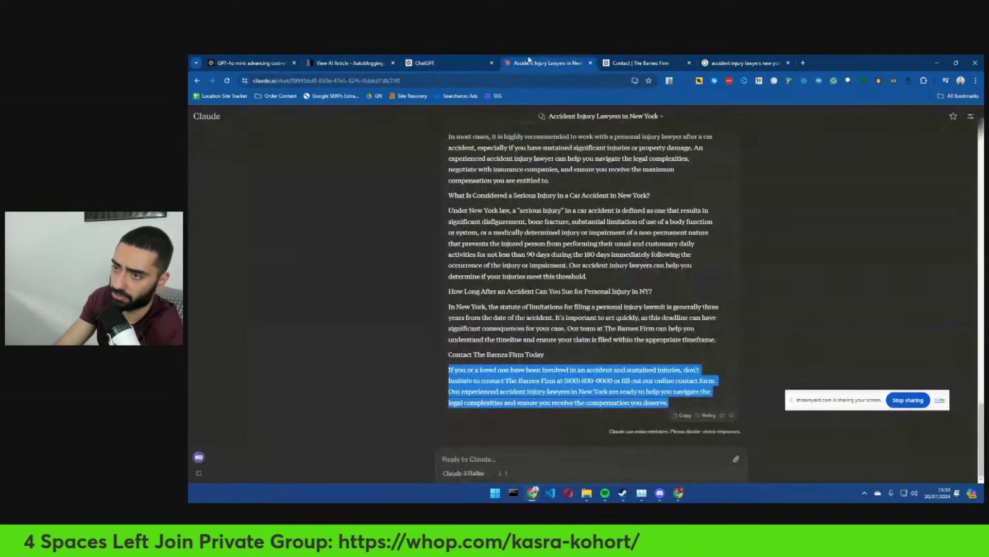
left_click(546, 63)
left_click(366, 62)
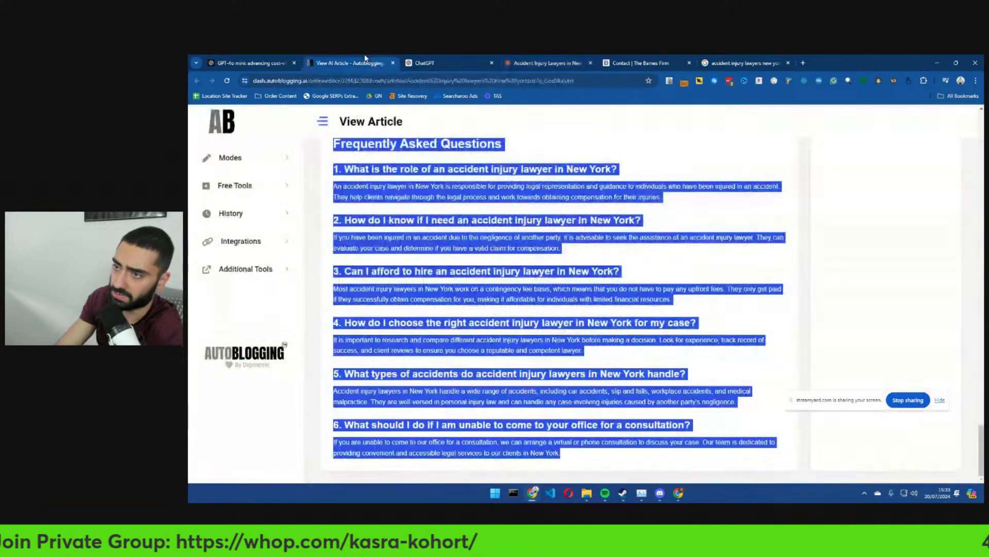
left_click(435, 62)
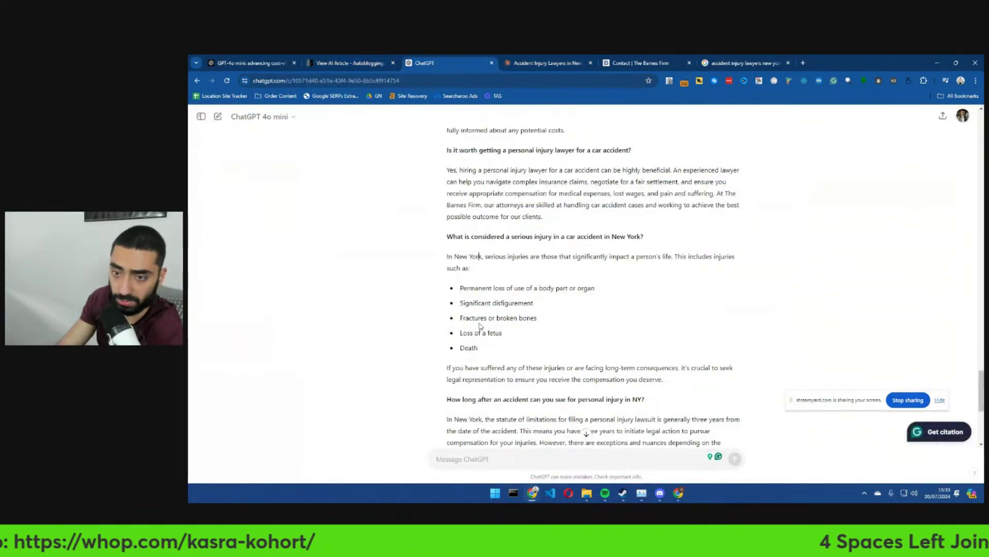